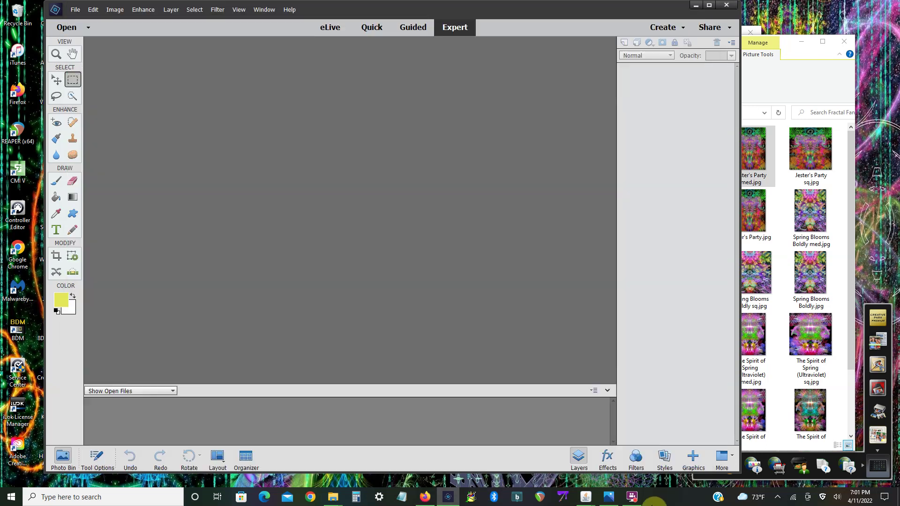
- Preview Jester's Party med.jpg in Photos at 35% zoom, pan through it, then close the viewer
click(633, 496)
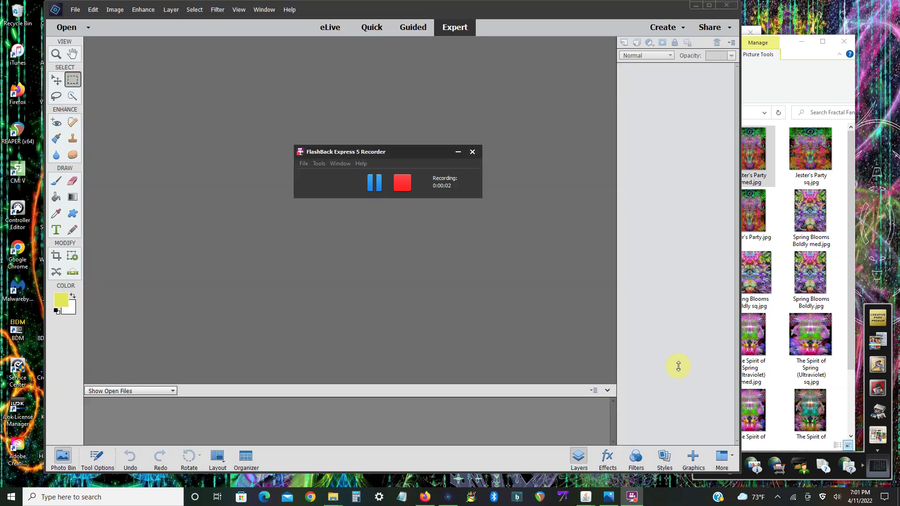
double_click(752, 162)
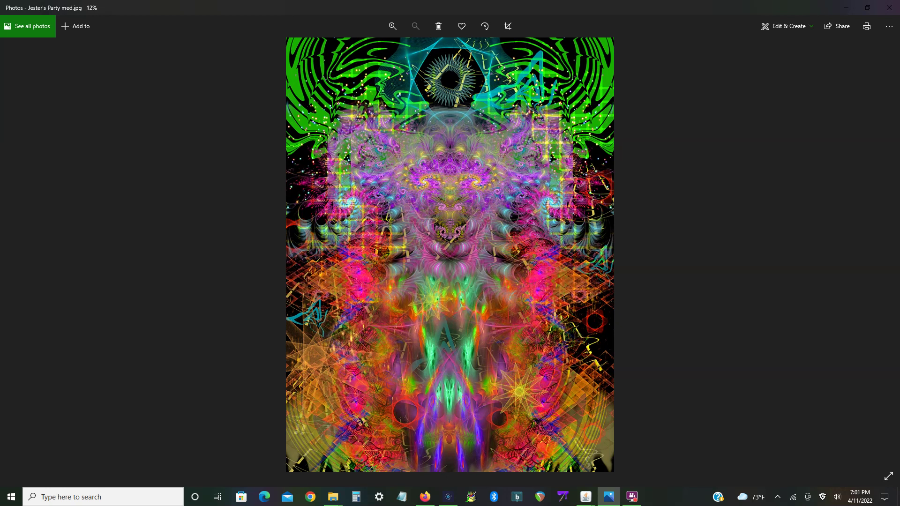
scroll(442, 47, up, 3)
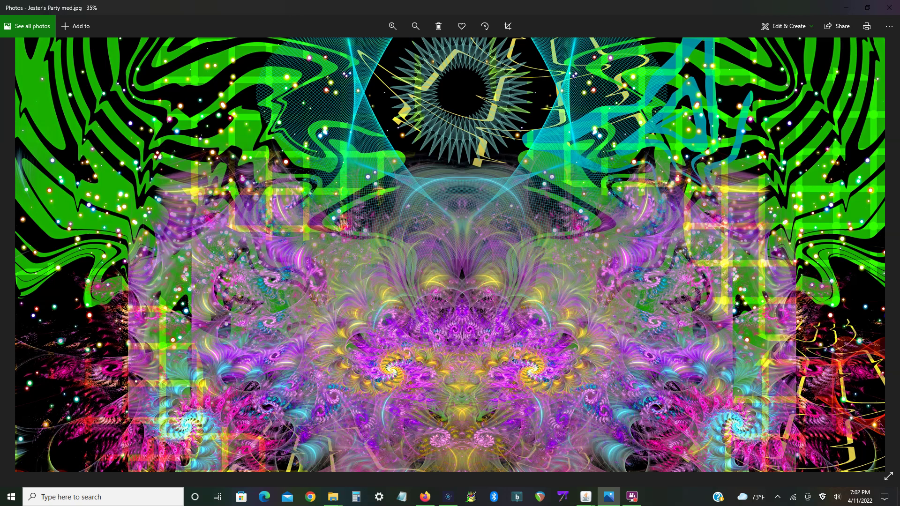
scroll(450, 255, down, 3)
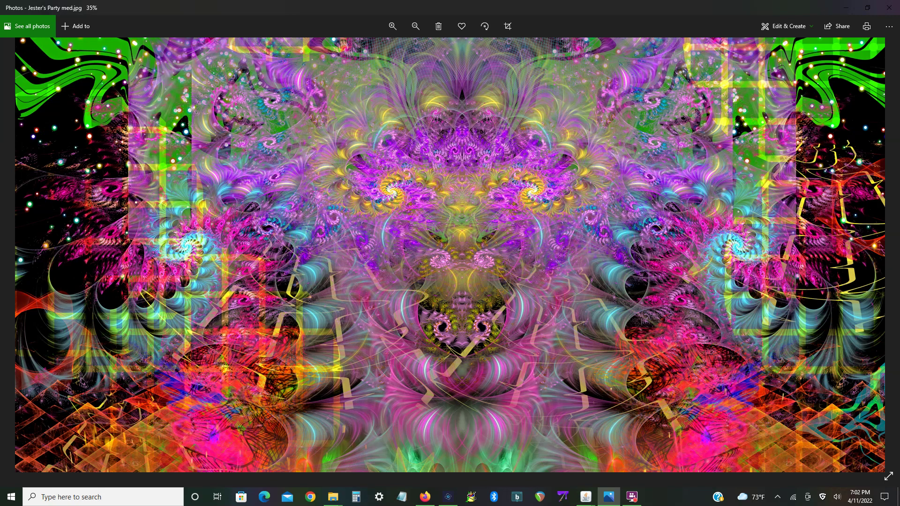
key(Right)
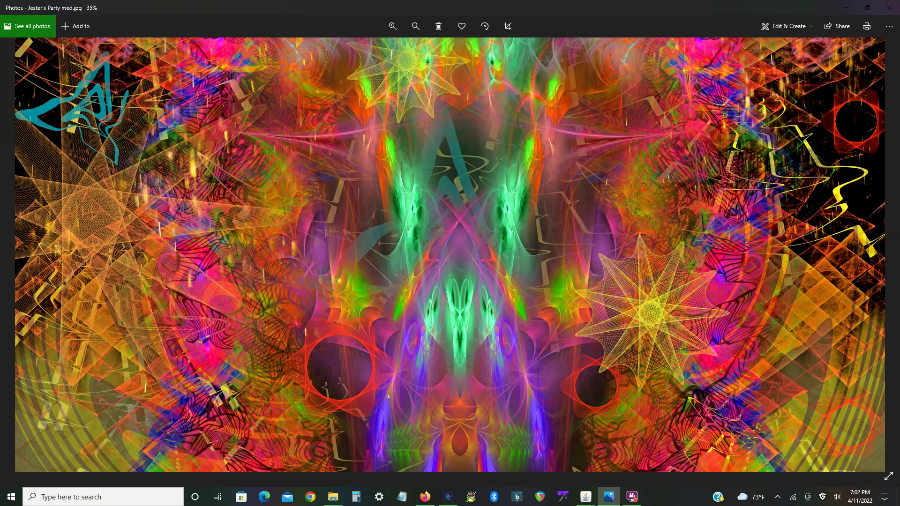
scroll(725, 280, down, 5)
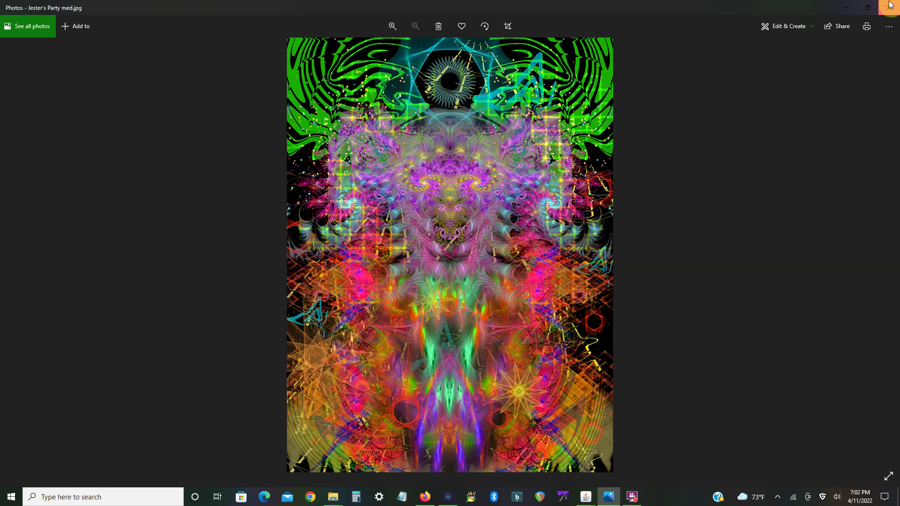
click(891, 4)
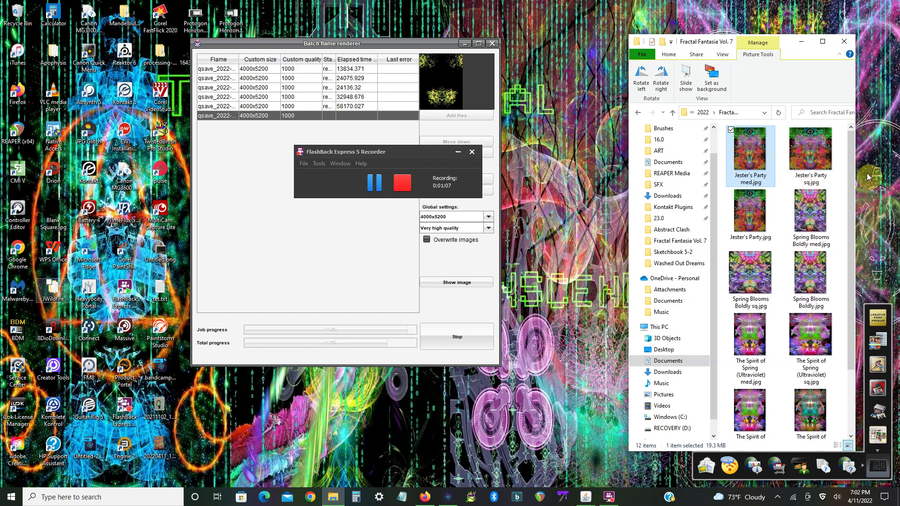
- Open qsave_2022-04-09_003.png from the Flames folder for viewing
key(alt+Tab)
drag(864, 176, 866, 450)
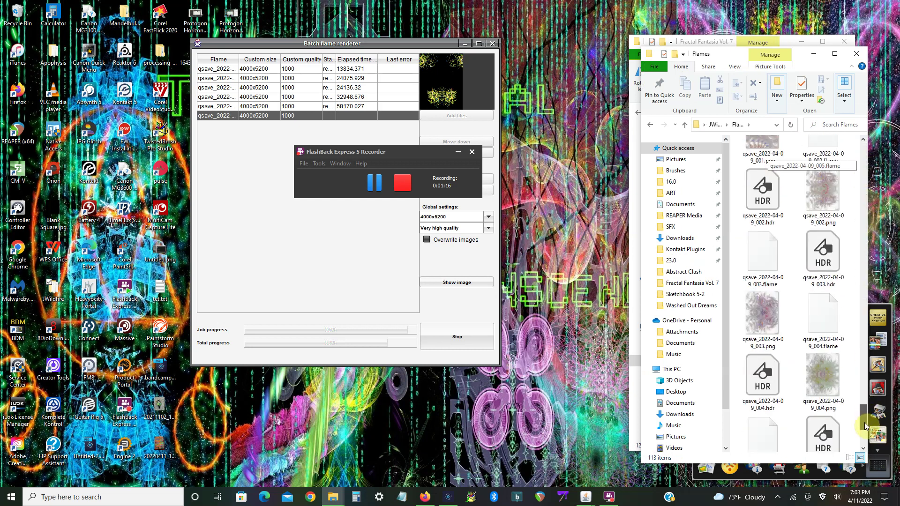
click(449, 497)
click(767, 228)
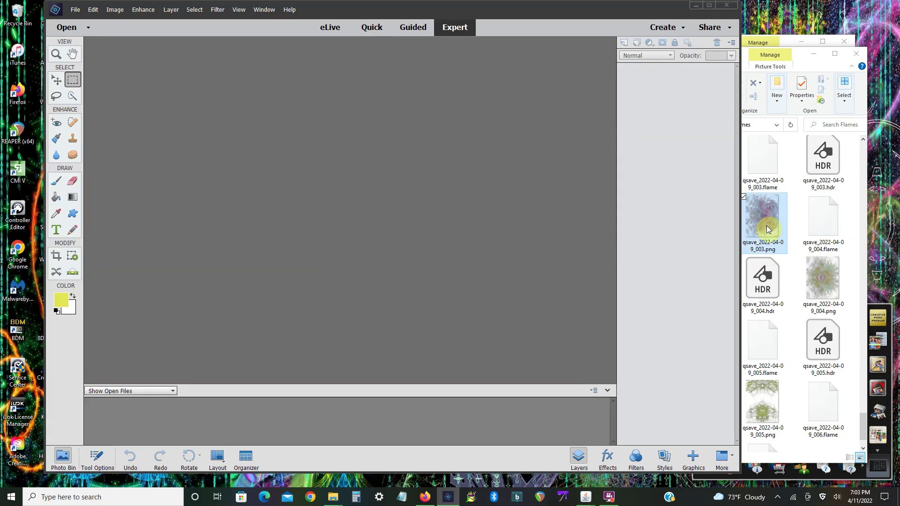
double_click(767, 229)
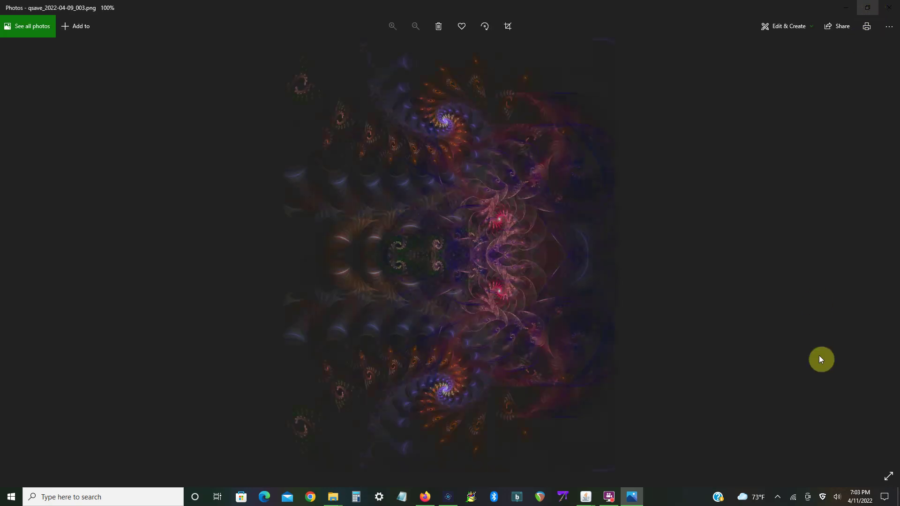
- Flip through the qsave renders 004, 005 and 001, then close Photos and return to Photoshop Elements
key(Right)
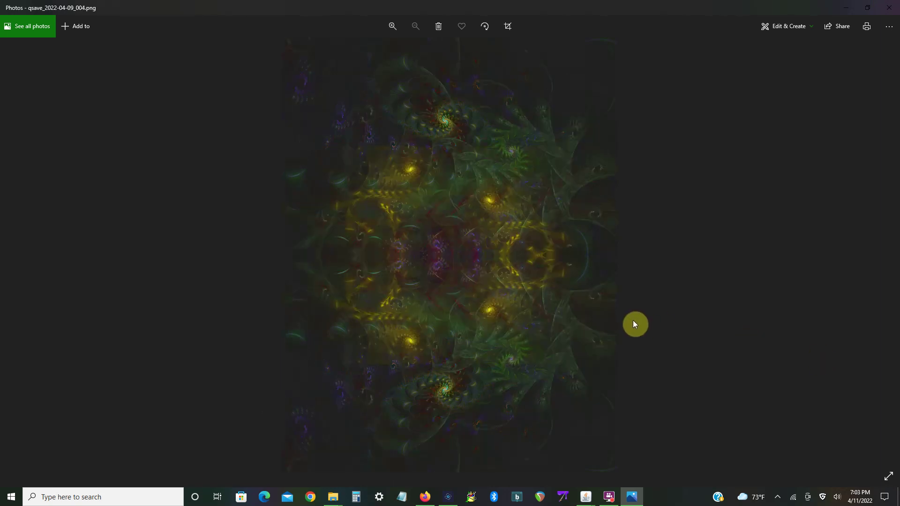
key(Right)
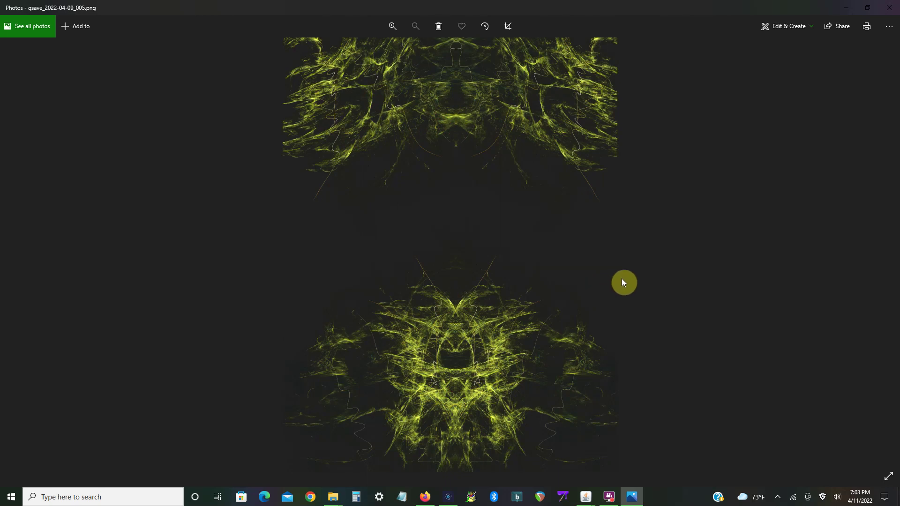
key(Right)
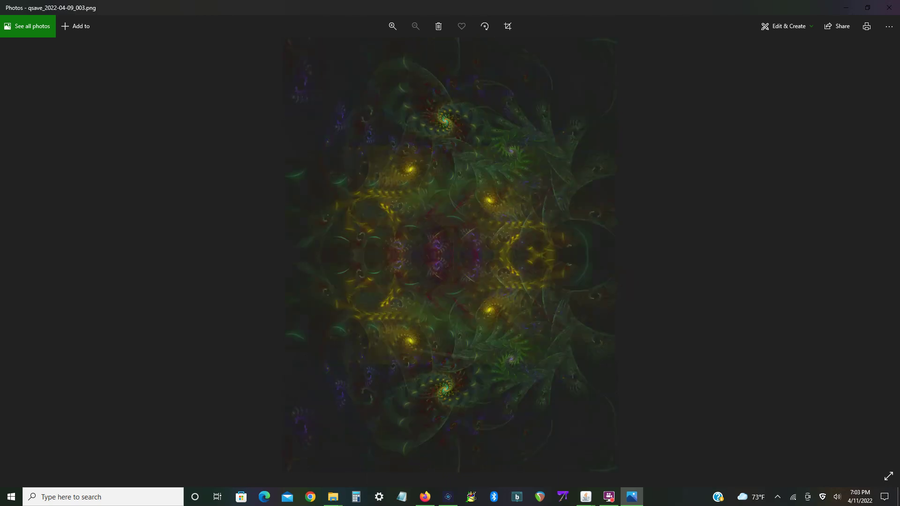
key(Right)
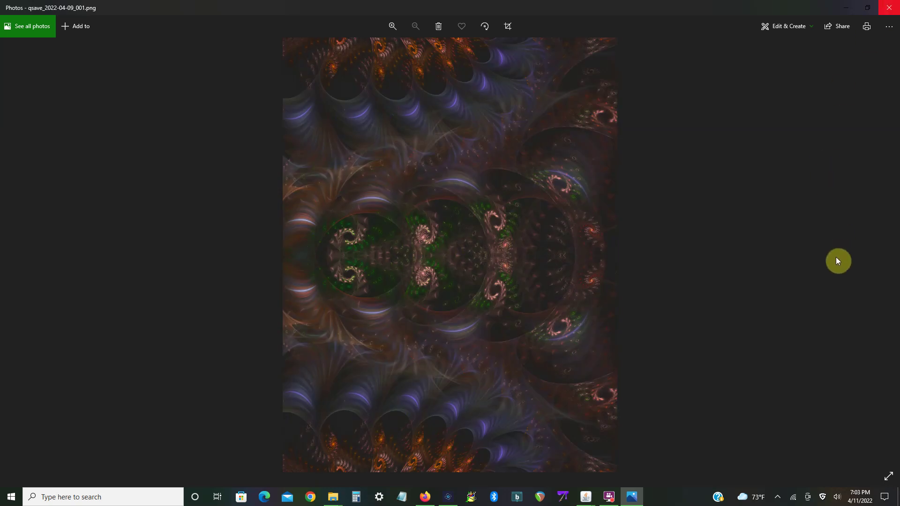
key(alt+F4)
click(431, 214)
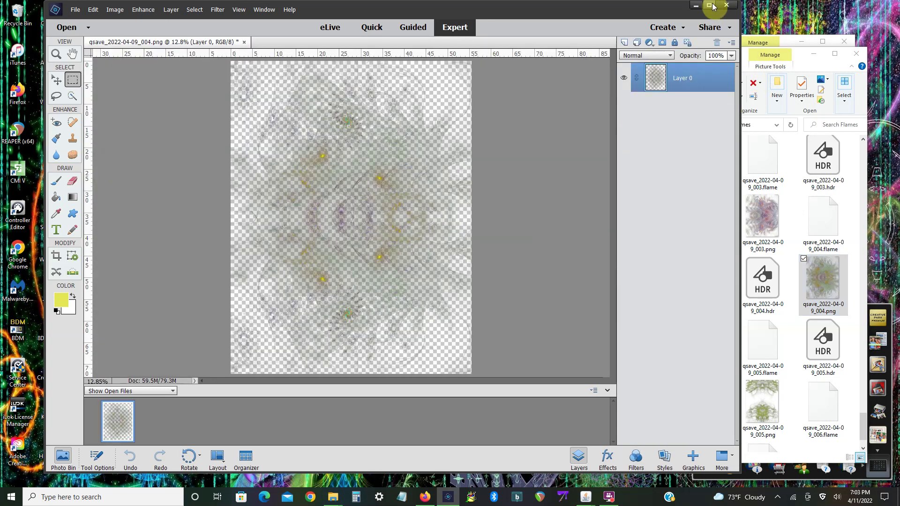
- Maximize the editor and copy the whole qsave_2022-04-09_004.png render merged
click(710, 5)
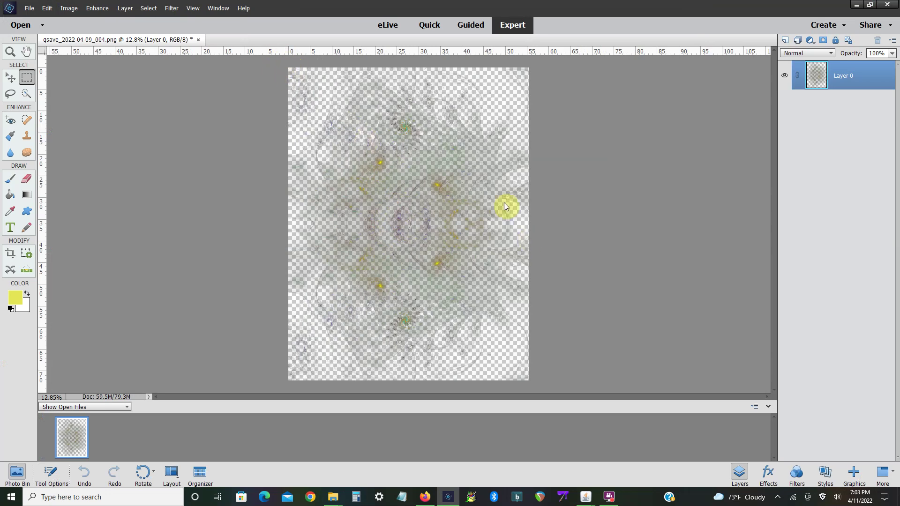
key(Return)
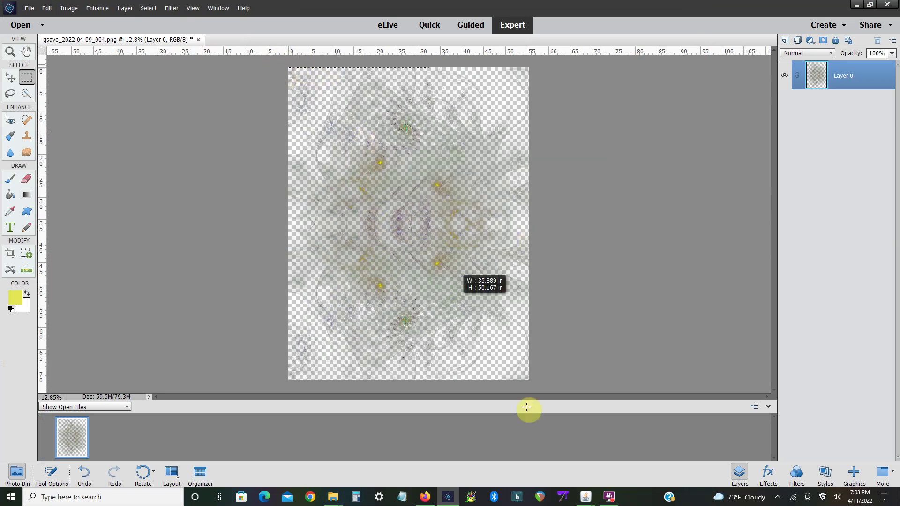
key(ctrl+a)
click(47, 8)
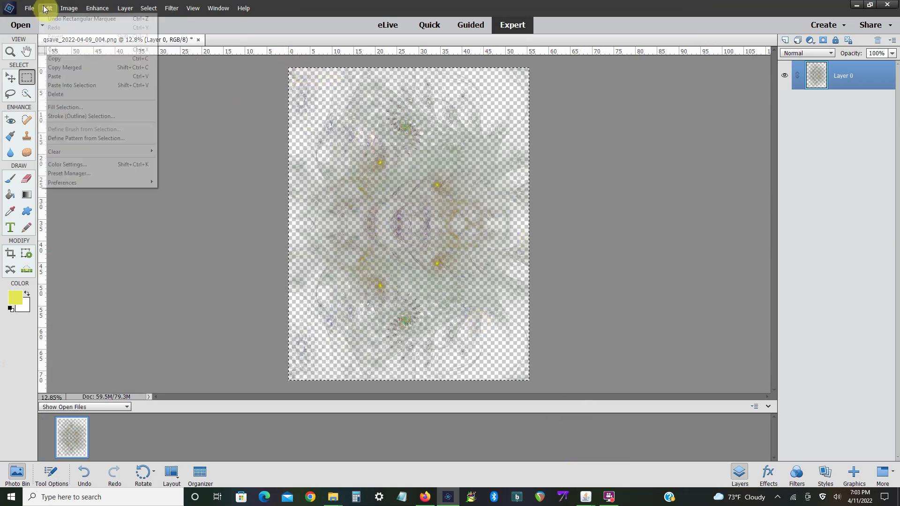
click(84, 60)
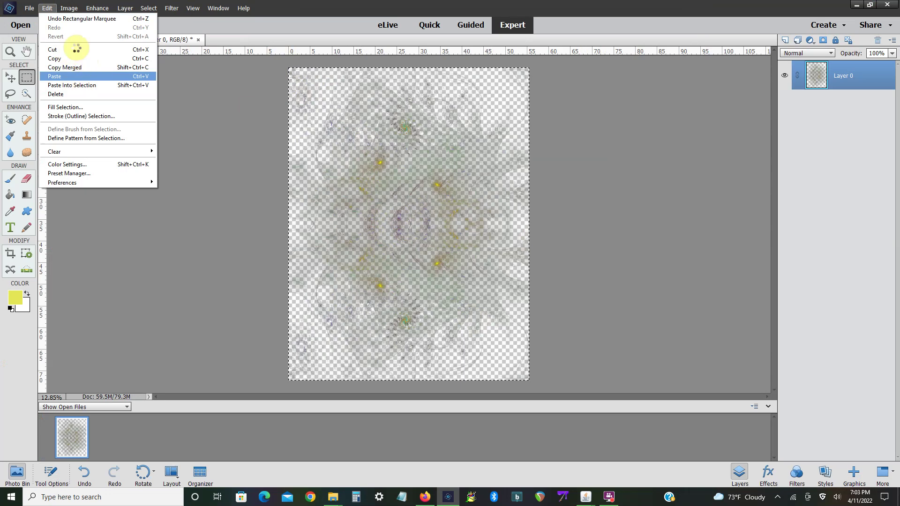
- Create a new 10800 × 14400 px, 300 ppi Basic Tall document
key(ctrl+n)
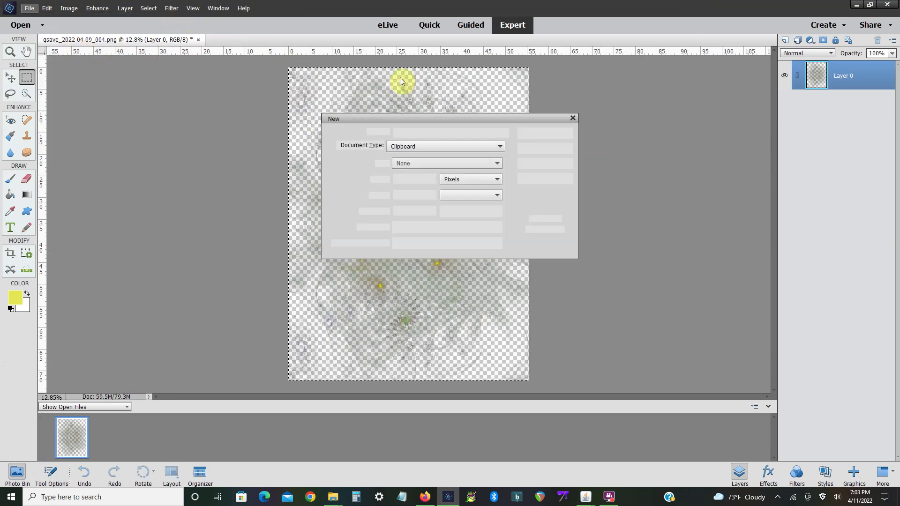
click(450, 145)
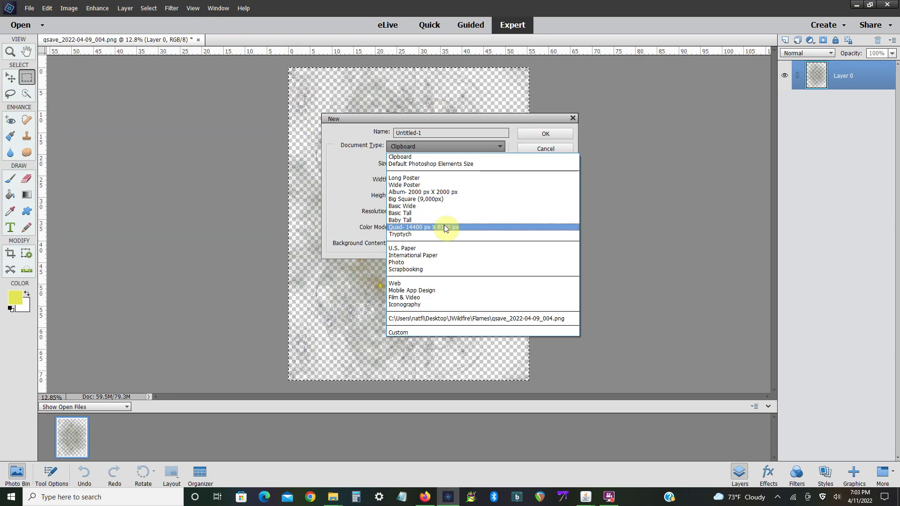
click(444, 213)
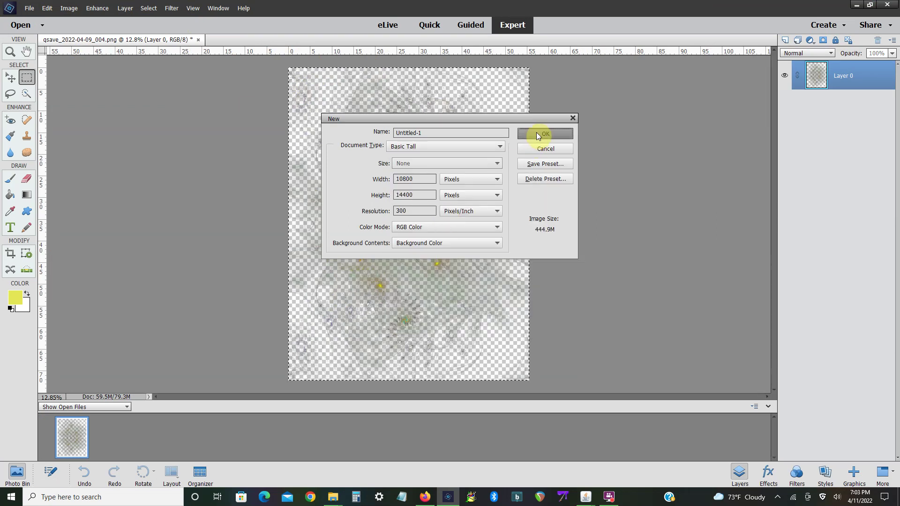
click(537, 133)
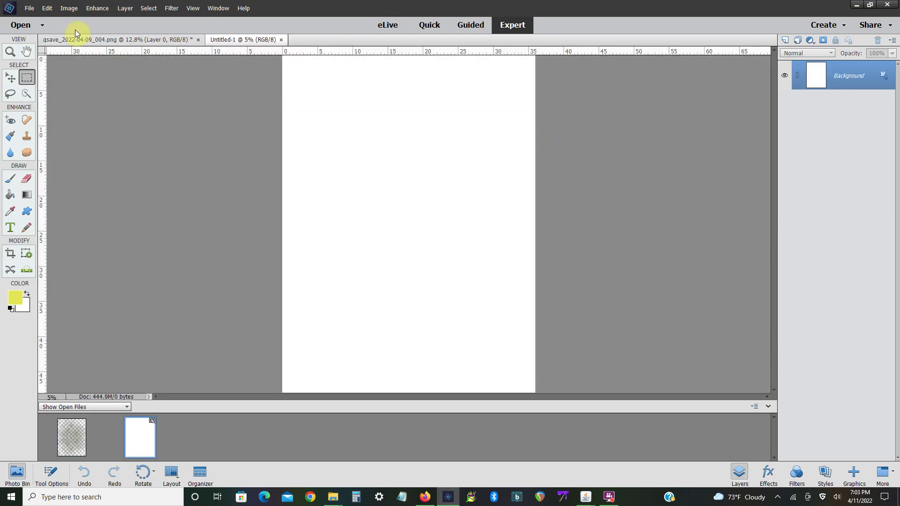
- Paste the render as Layer 1 and invert the white Background to black
click(340, 275)
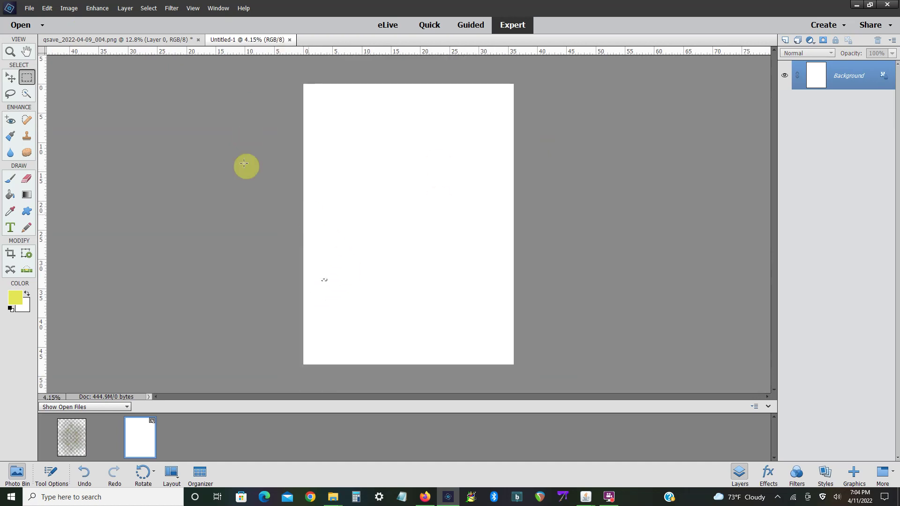
click(47, 8)
click(71, 77)
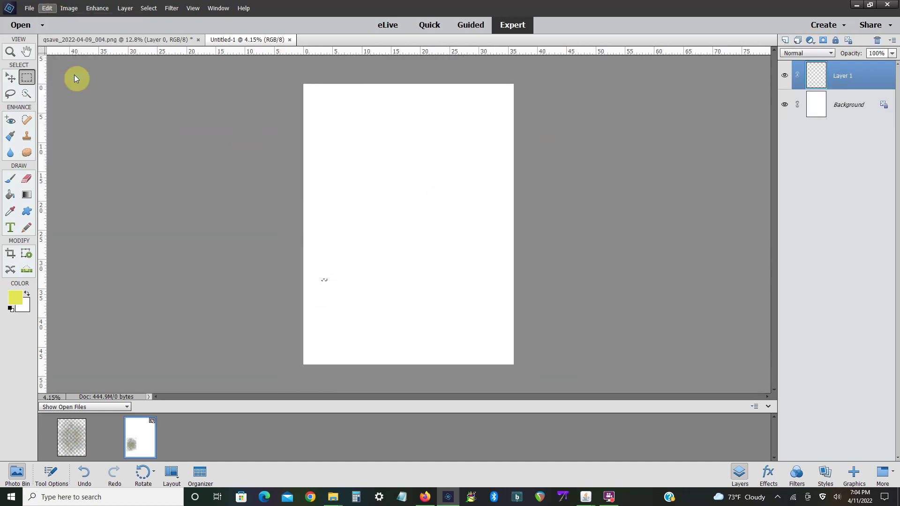
click(817, 105)
click(172, 8)
mouse_move(187, 54)
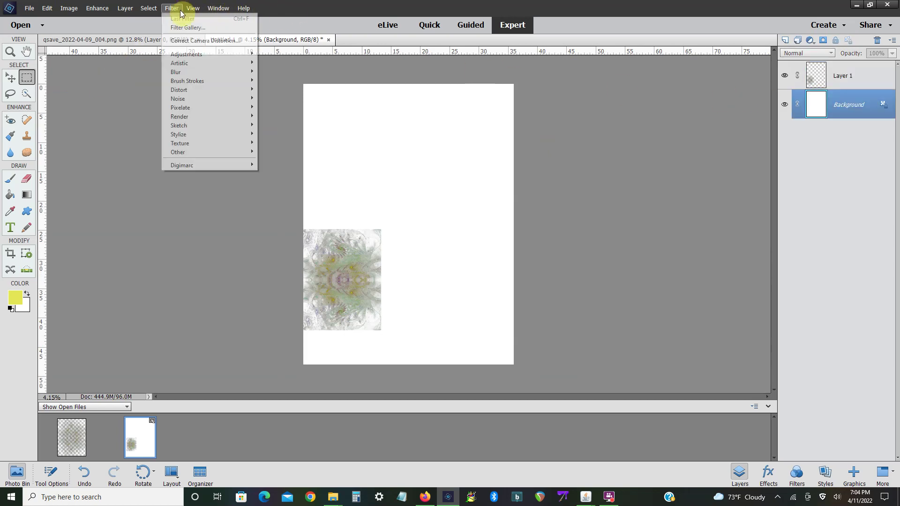
click(280, 71)
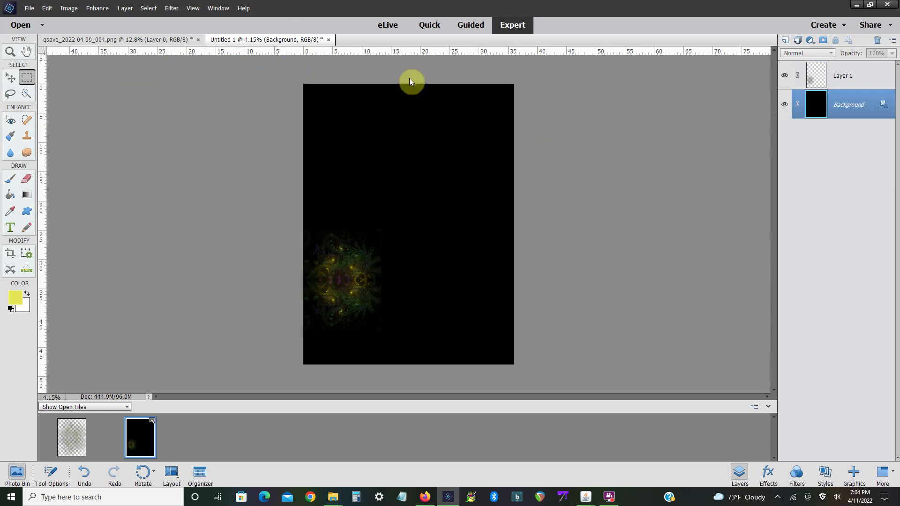
- Duplicate Layer 1 and merge Layer 1 copy back down into Layer 1
click(839, 85)
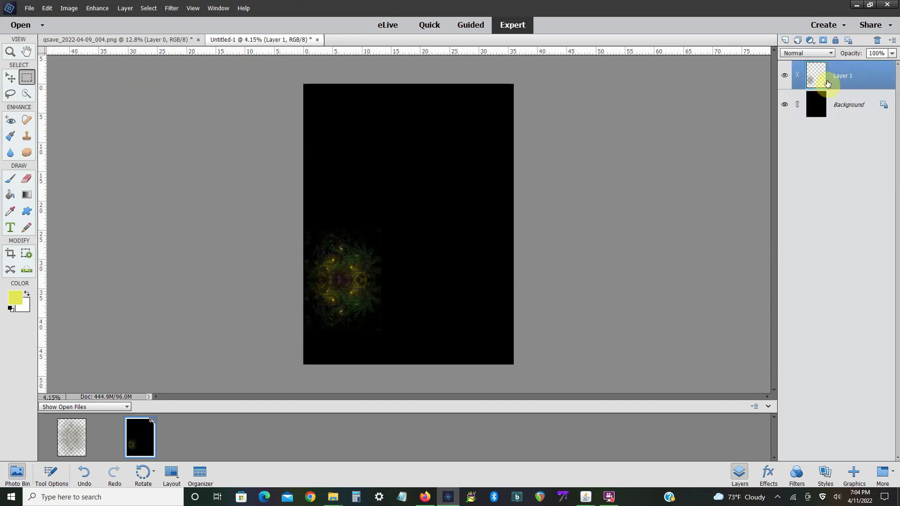
right_click(838, 85)
click(857, 111)
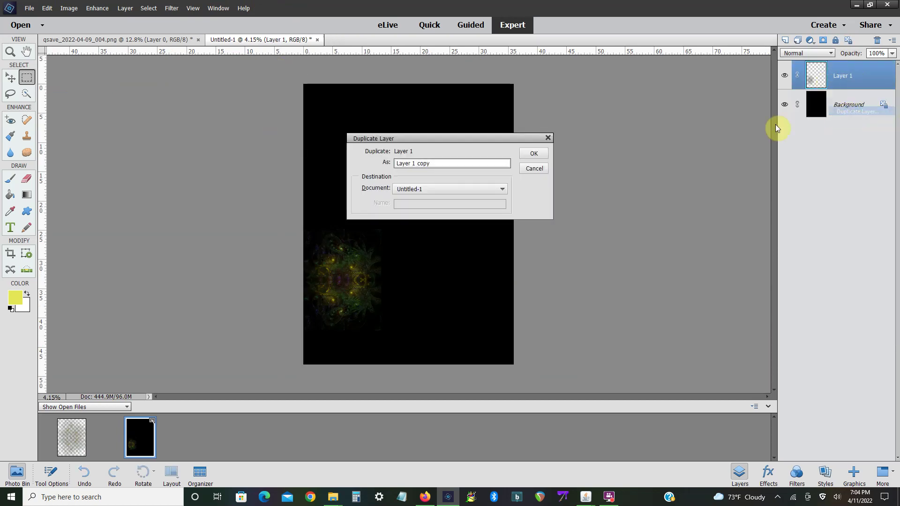
click(534, 154)
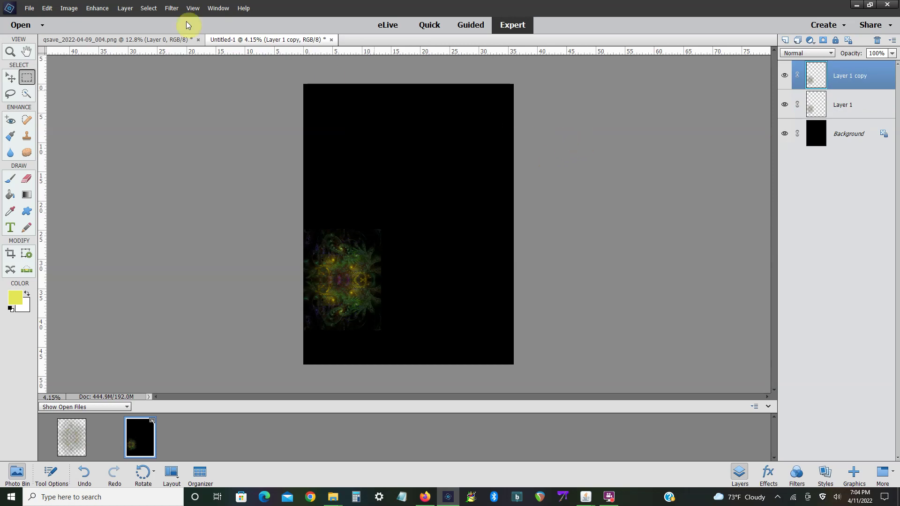
right_click(823, 81)
click(848, 247)
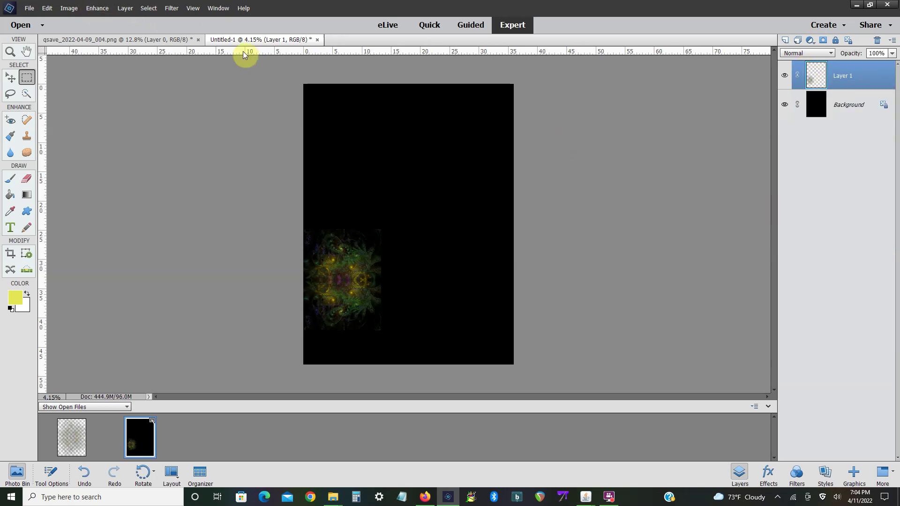
- Enlarge the fractal to about 225% and shift it right and up
click(68, 8)
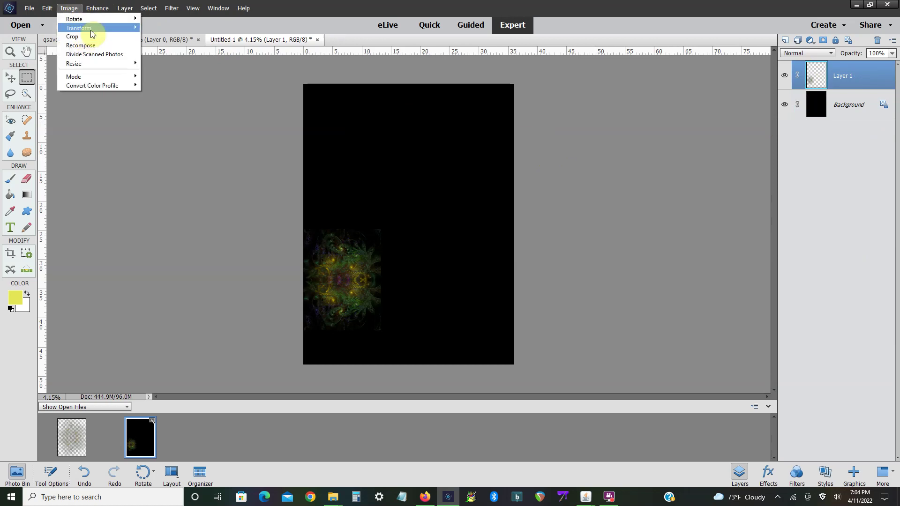
click(174, 29)
drag(380, 228, 479, 101)
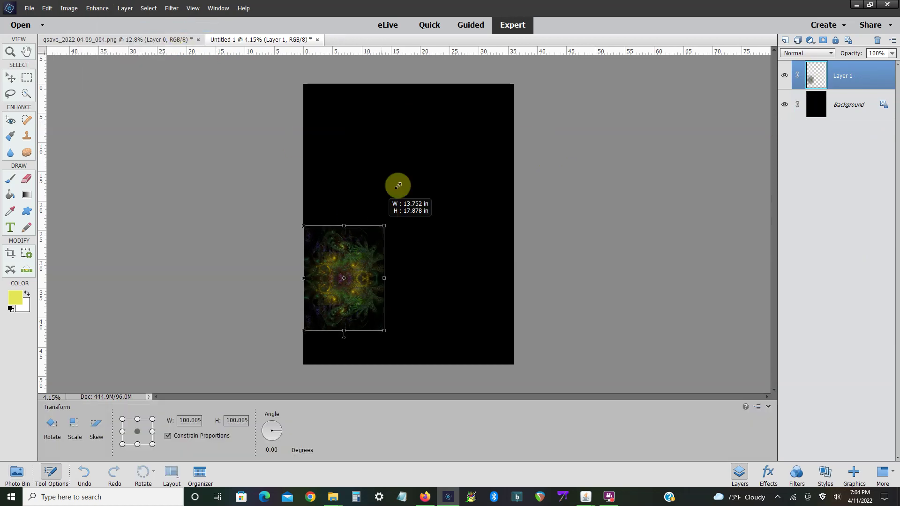
mouse_move(436, 175)
mouse_down()
mouse_move(471, 167)
mouse_move(470, 157)
mouse_up()
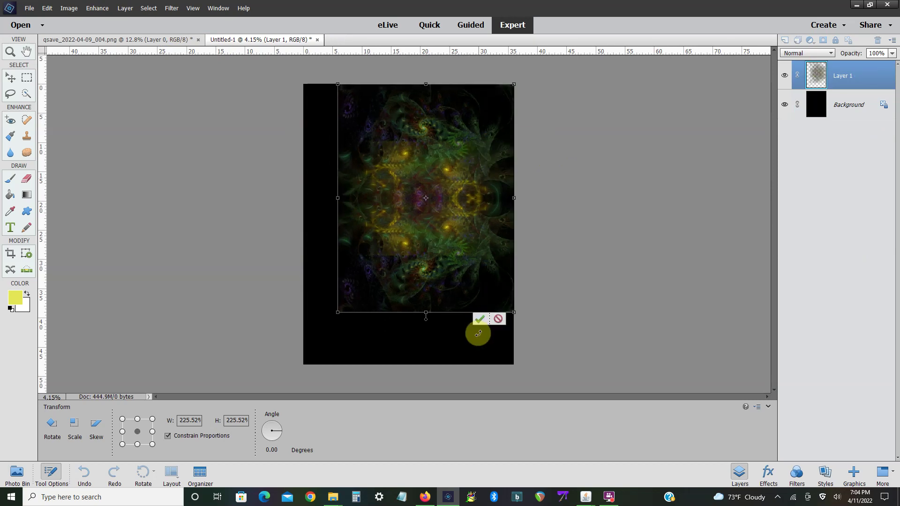
click(477, 317)
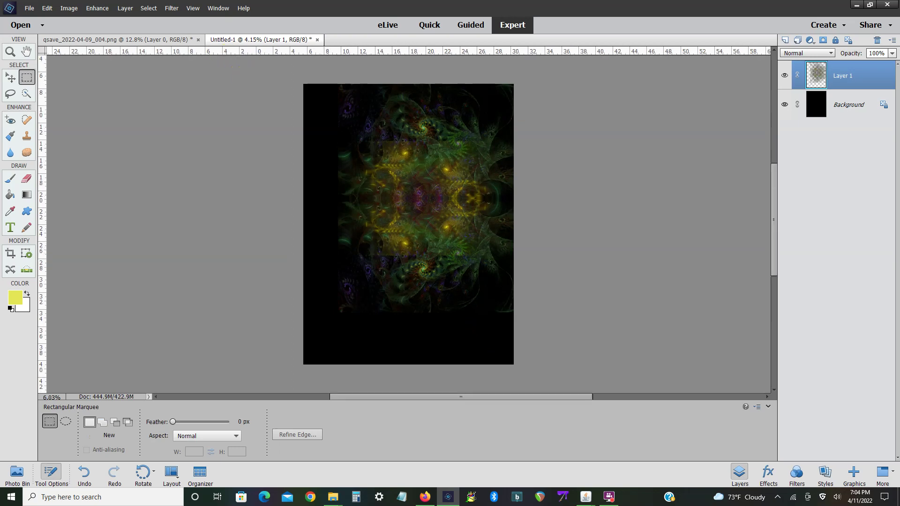
key(ctrl+plus)
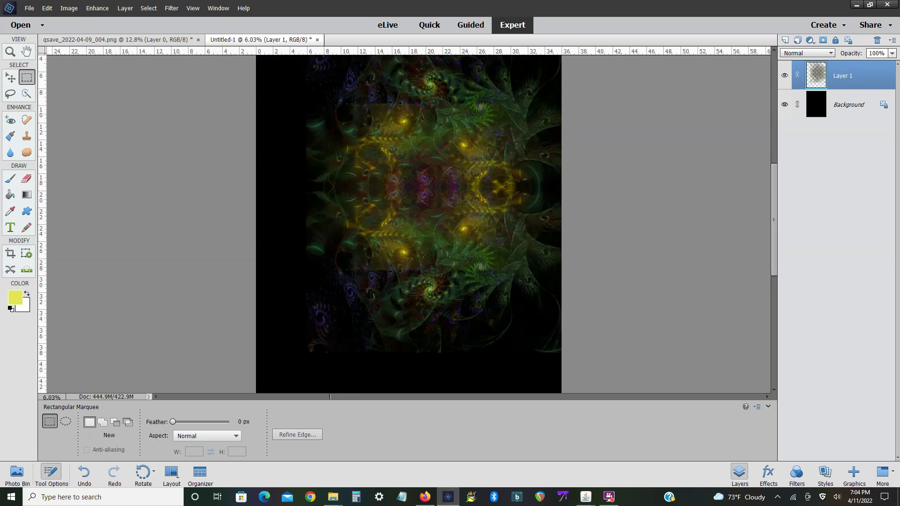
key(ctrl+minus)
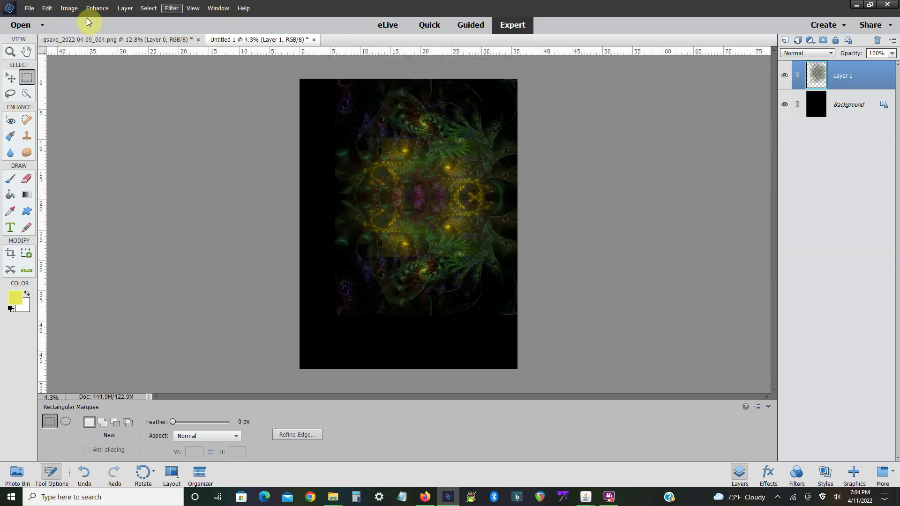
- Rotate the fractal layer 90 degrees
key(alt+i)
key(Right)
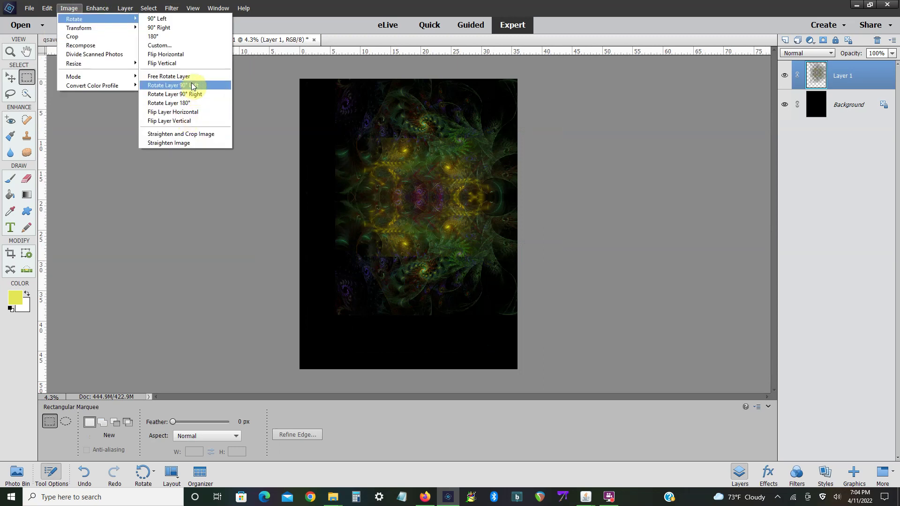
click(192, 86)
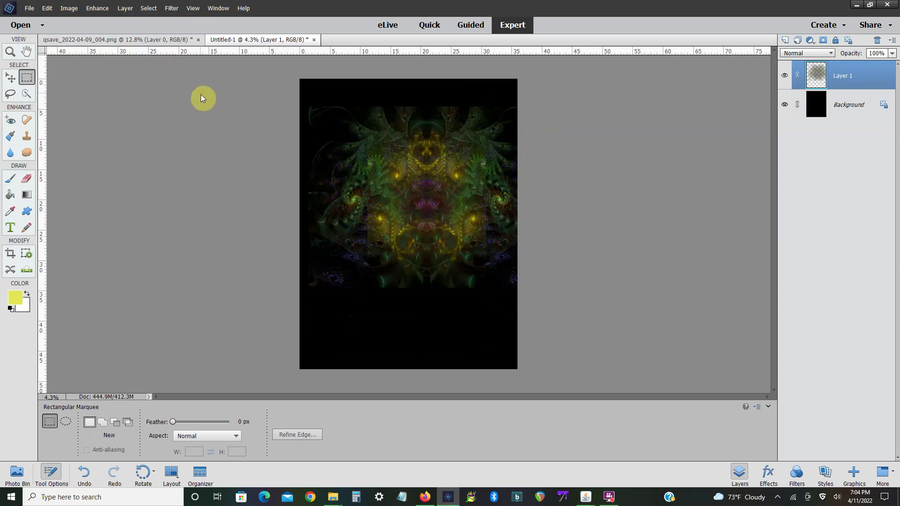
- Move the fractal to the canvas top and narrow it to 92.10% width
click(75, 13)
click(169, 29)
drag(375, 144, 359, 101)
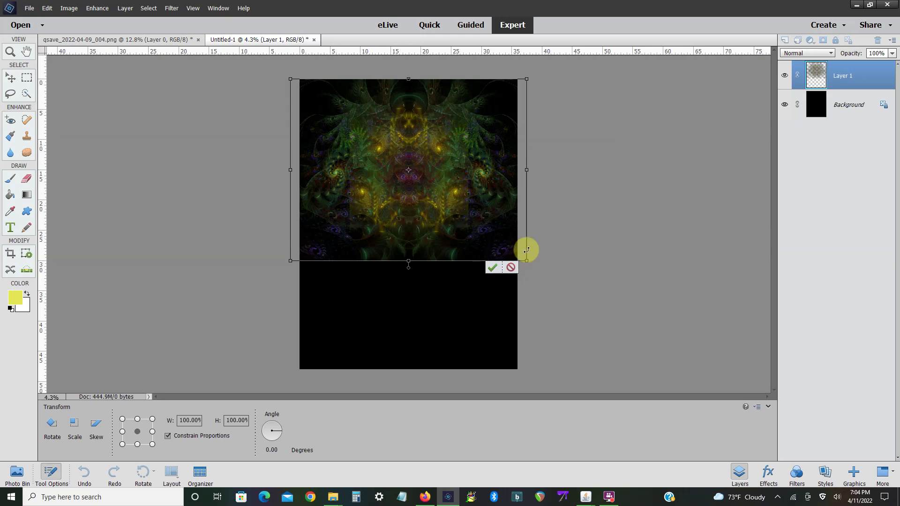
drag(525, 250, 517, 251)
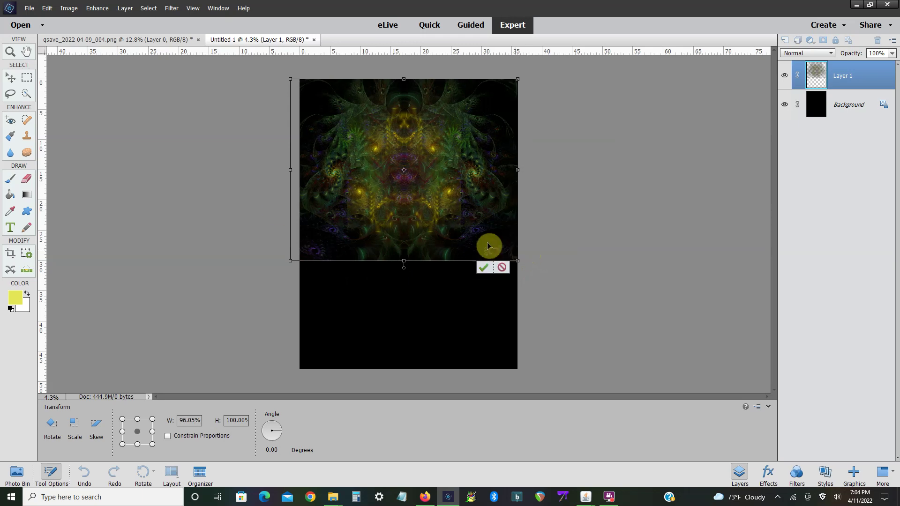
drag(289, 232, 299, 233)
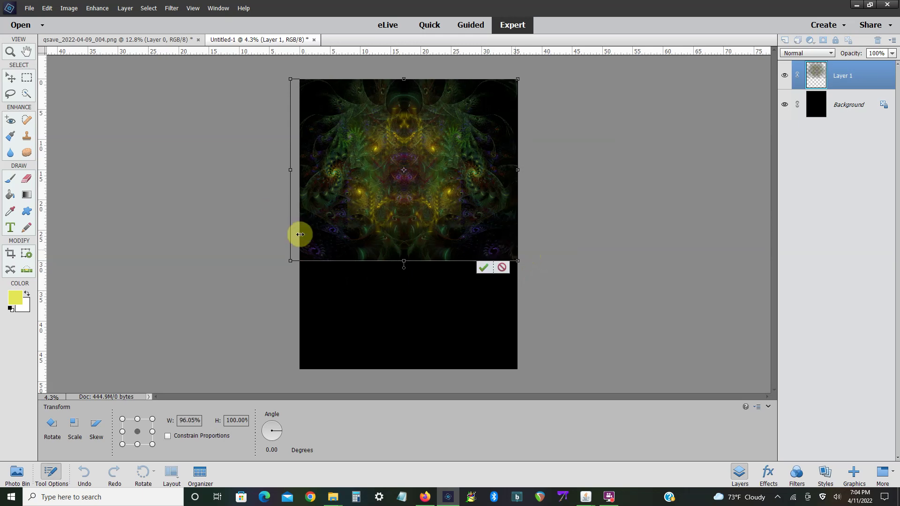
click(483, 267)
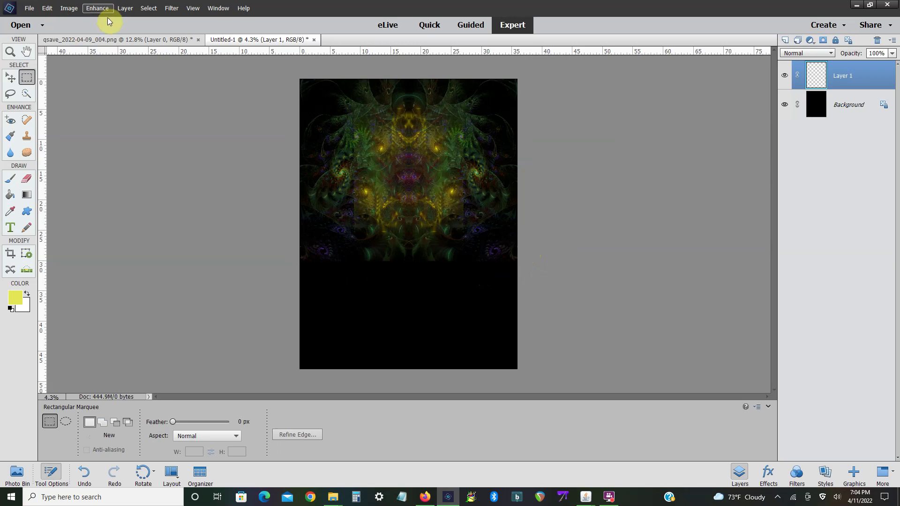
key(ctrl+equal)
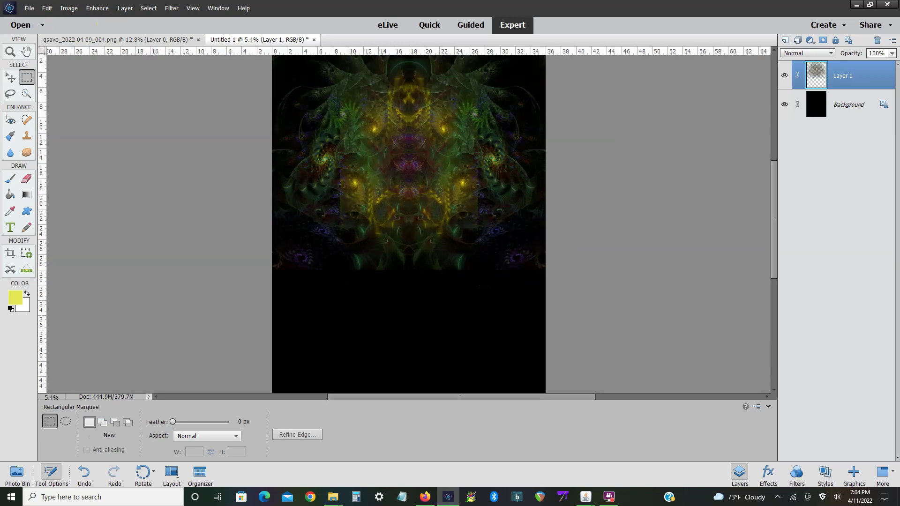
- Brighten Layer 1's dark areas with Shadows/Highlights, Lighten Shadows about 15%
click(97, 8)
mouse_move(110, 112)
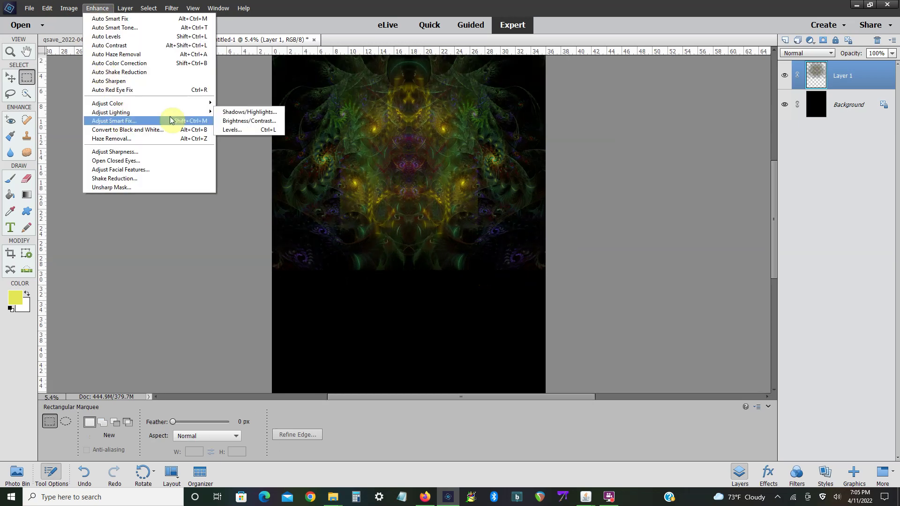
click(233, 117)
drag(574, 169, 584, 169)
drag(553, 172, 552, 172)
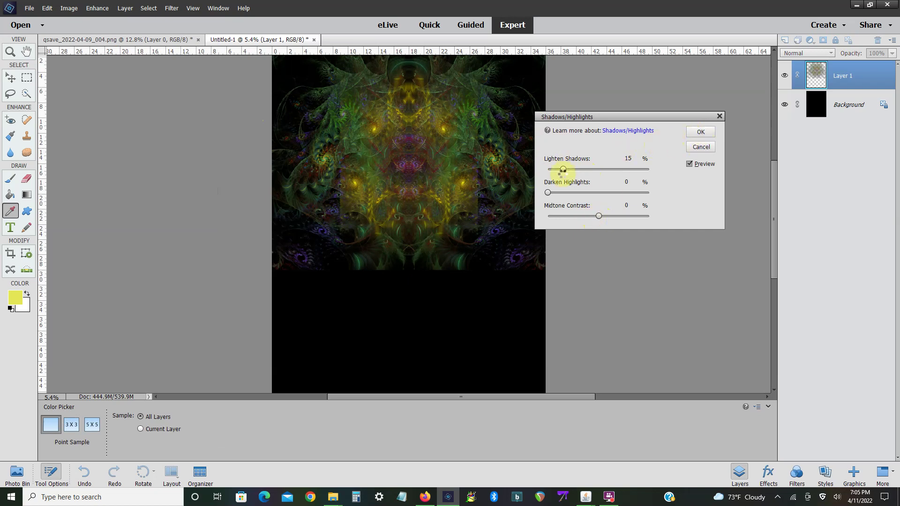
key(Return)
key(m)
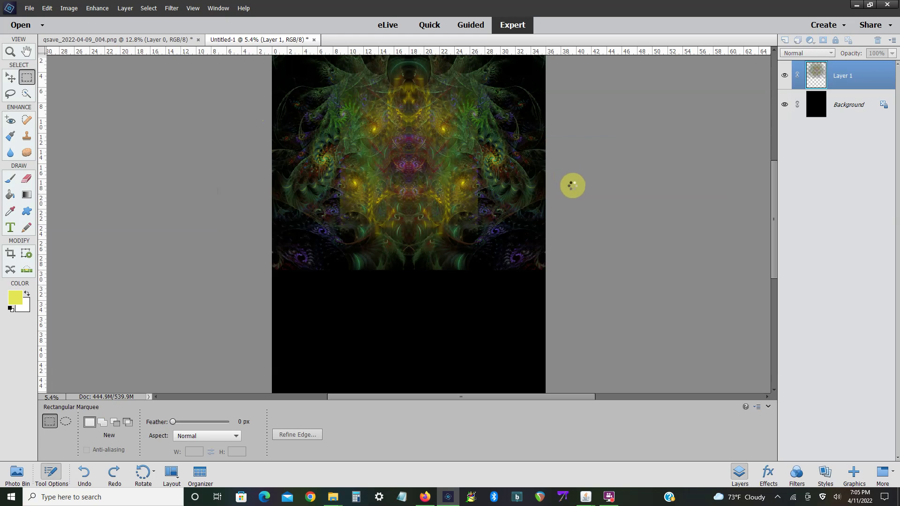
scroll(572, 186, up, 2)
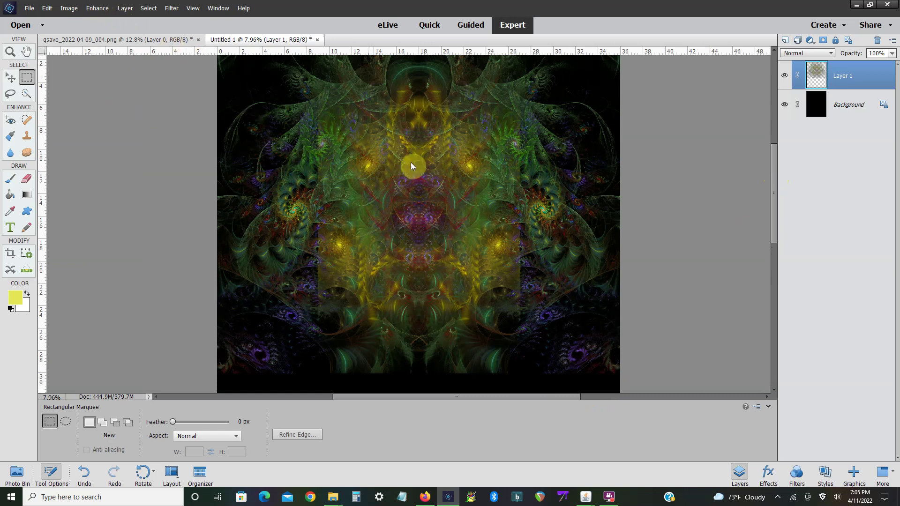
key(ctrl+l)
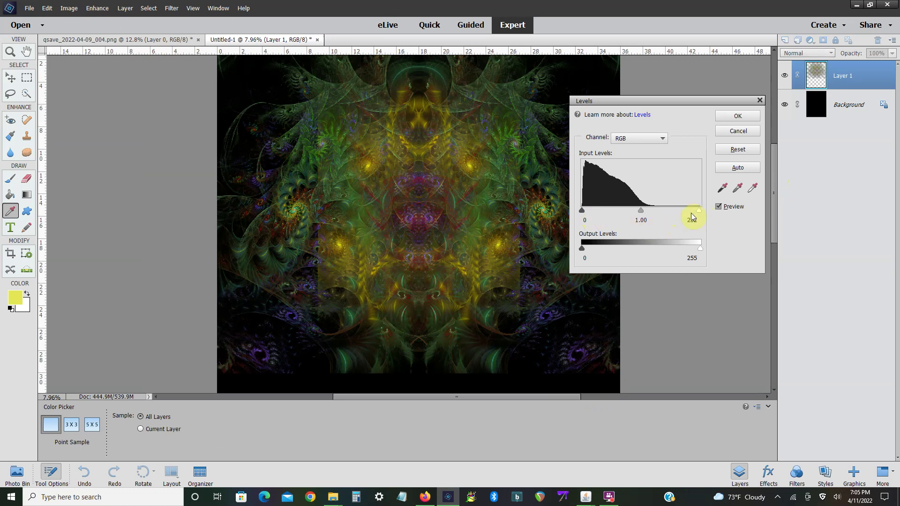
- Lower the Levels white input point to brighten the fractal's highlights
drag(687, 213, 685, 213)
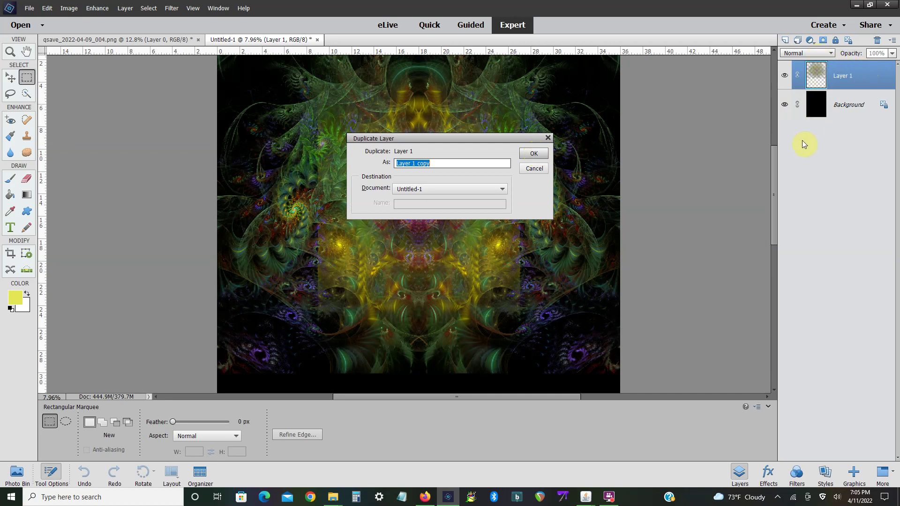
- Create Layer 1 copy set to Overlay blend mode at about 46% opacity
key(Return)
click(807, 53)
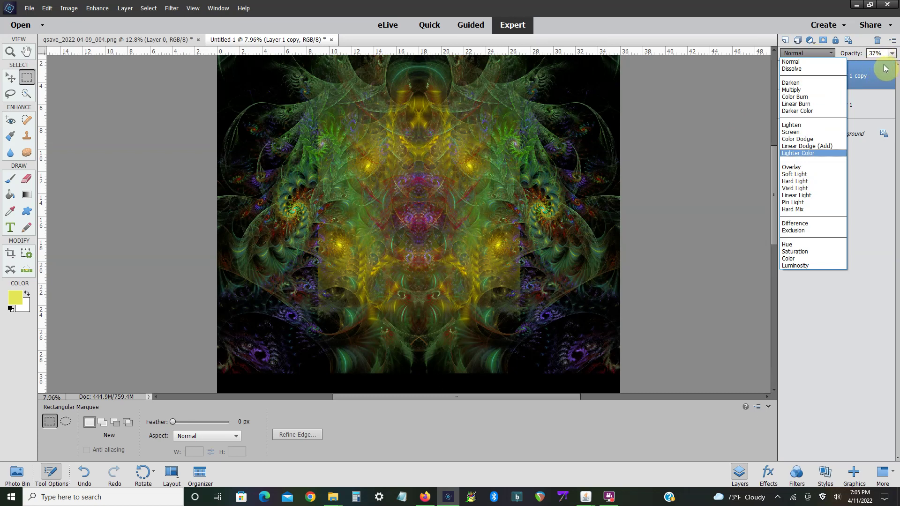
key(Down)
key(Return)
drag(886, 68, 869, 65)
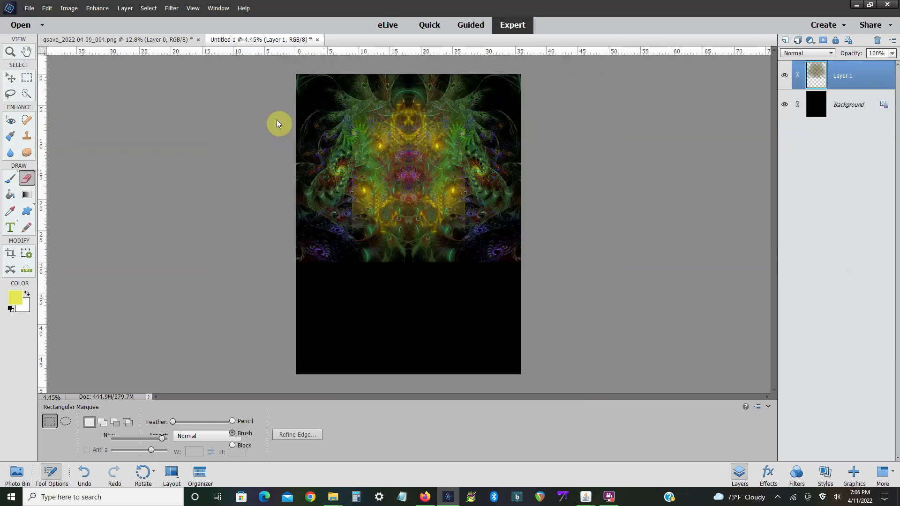
- Shrink the fractal to about 78% width by 73% height, centred near the canvas top
click(69, 8)
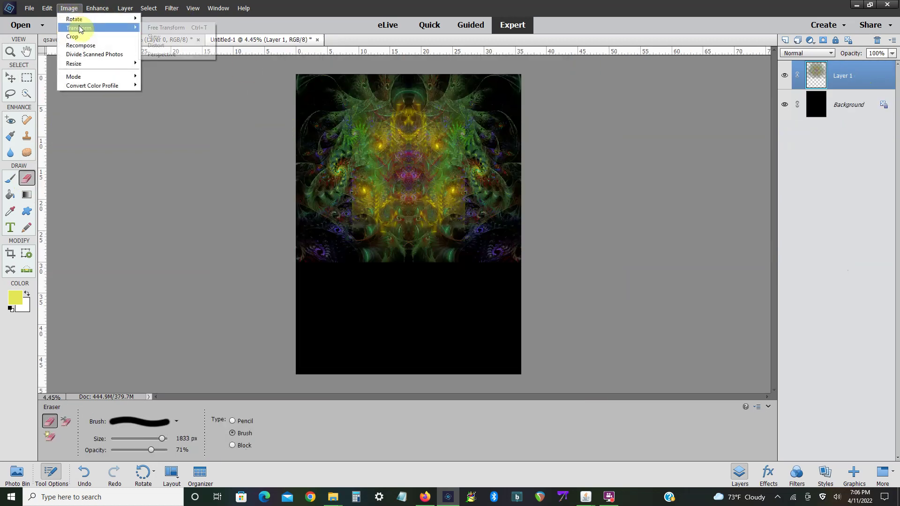
click(181, 30)
drag(438, 264, 439, 218)
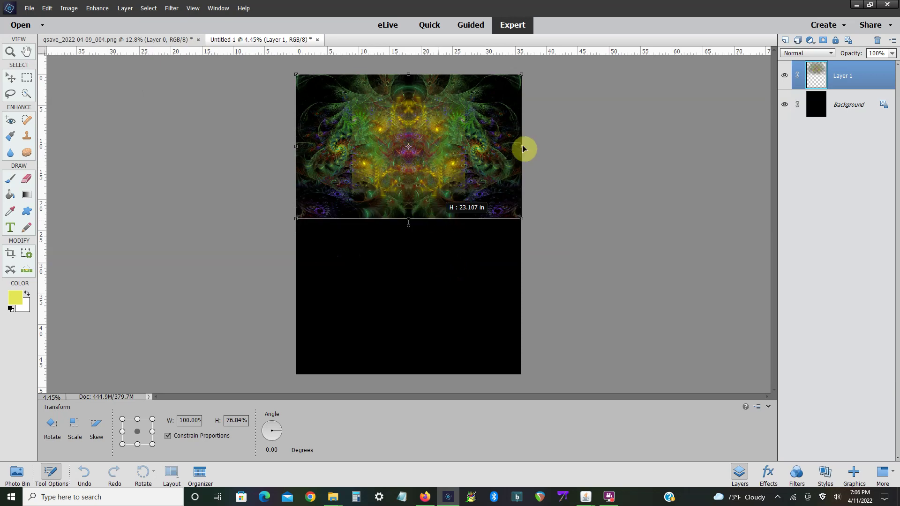
drag(515, 146, 489, 146)
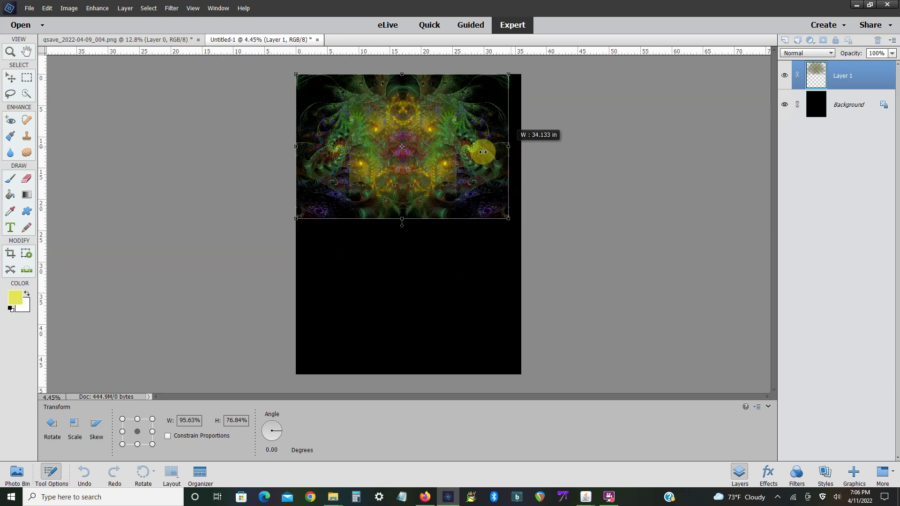
drag(454, 184, 443, 203)
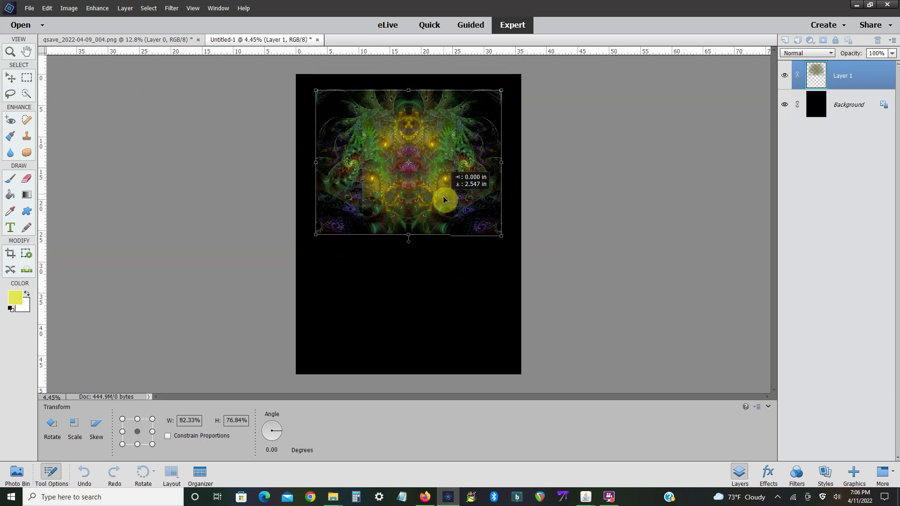
drag(315, 236, 342, 217)
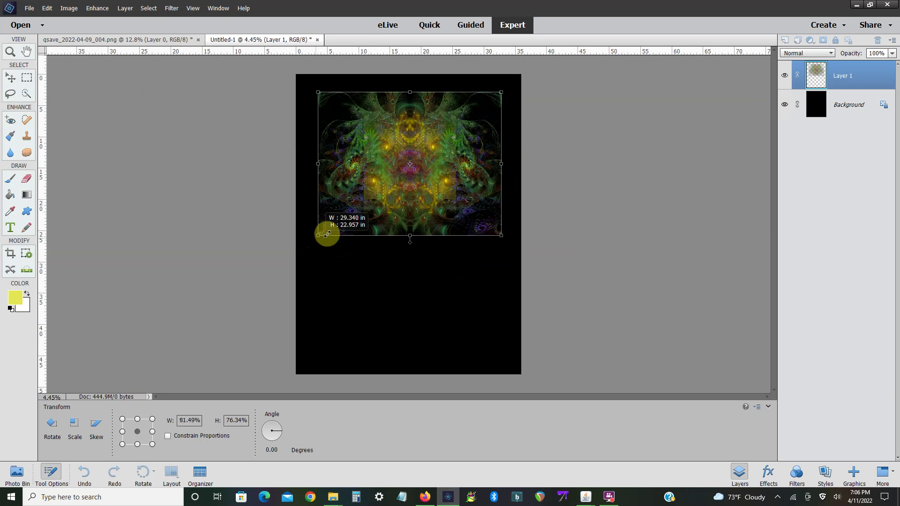
drag(409, 205, 405, 205)
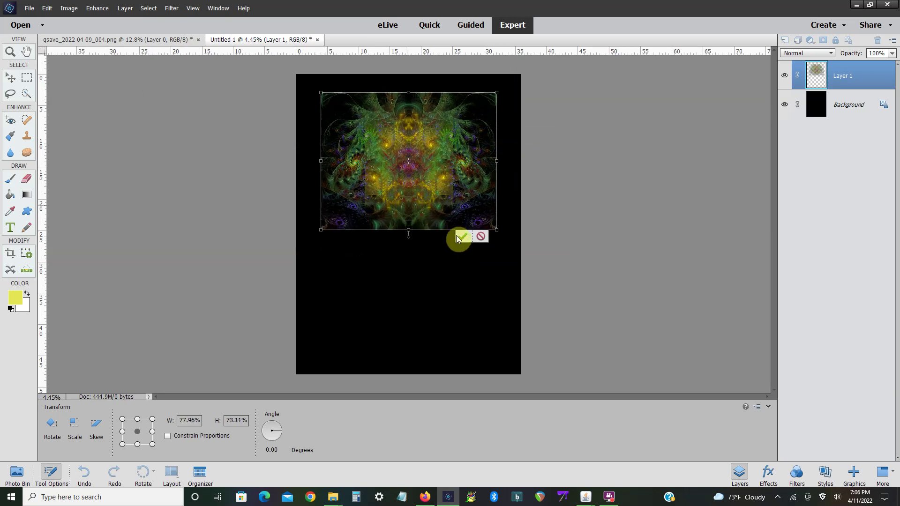
key(e)
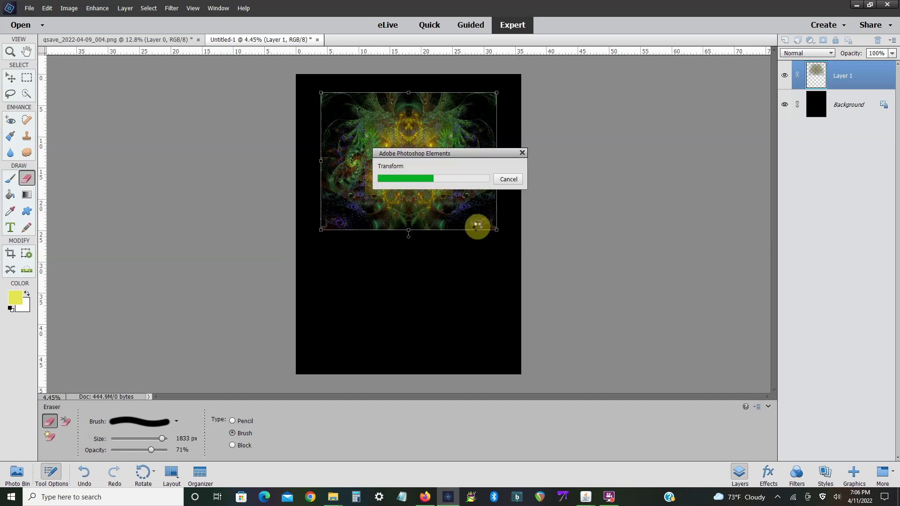
scroll(478, 227, up, 2)
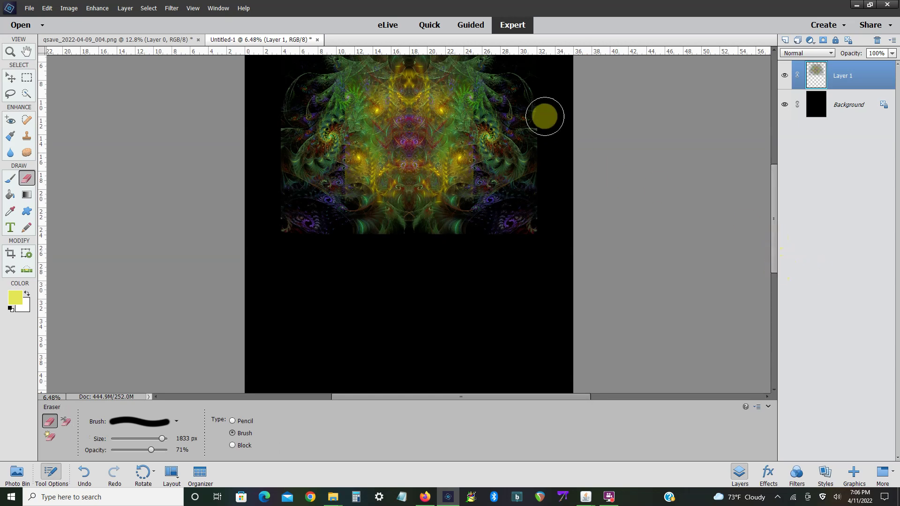
- Softly erase the fractal's bottom edge on Layer 1 into the black background
scroll(547, 122, up, 2)
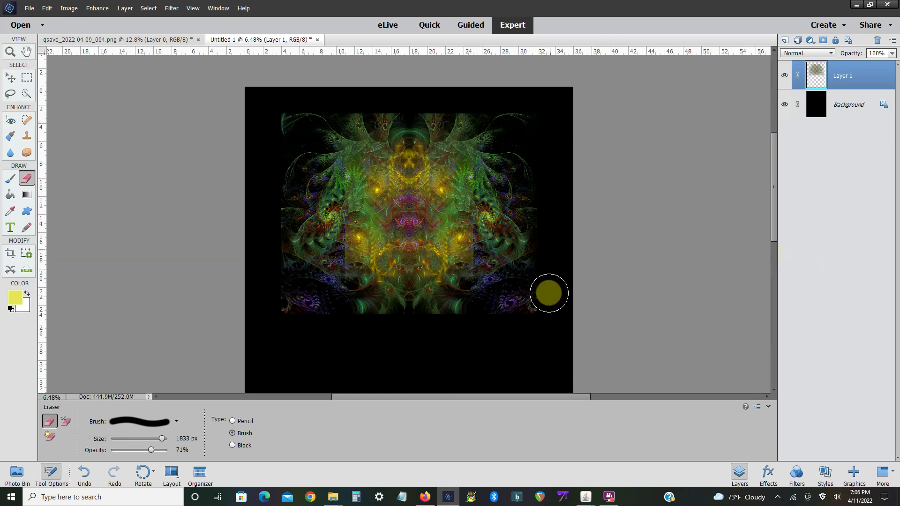
mouse_move(546, 326)
mouse_down()
mouse_move(269, 325)
mouse_move(274, 110)
mouse_move(566, 99)
mouse_up()
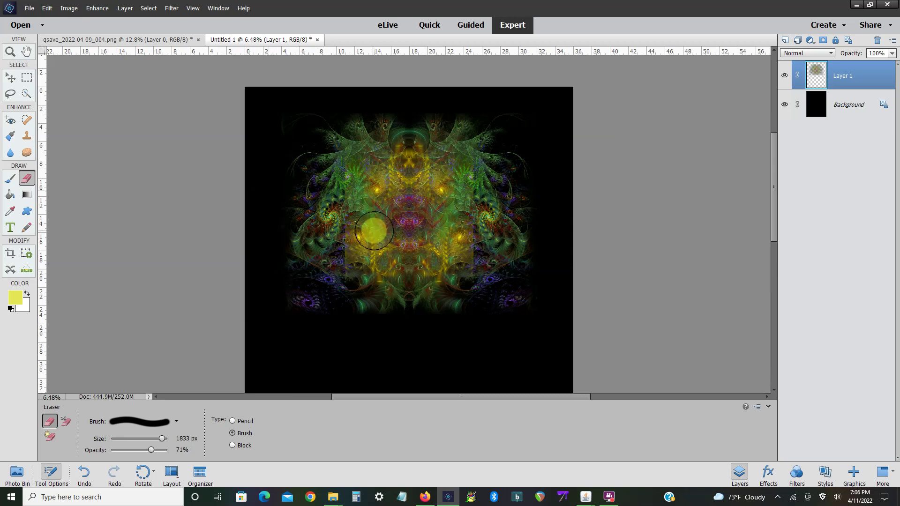
click(27, 77)
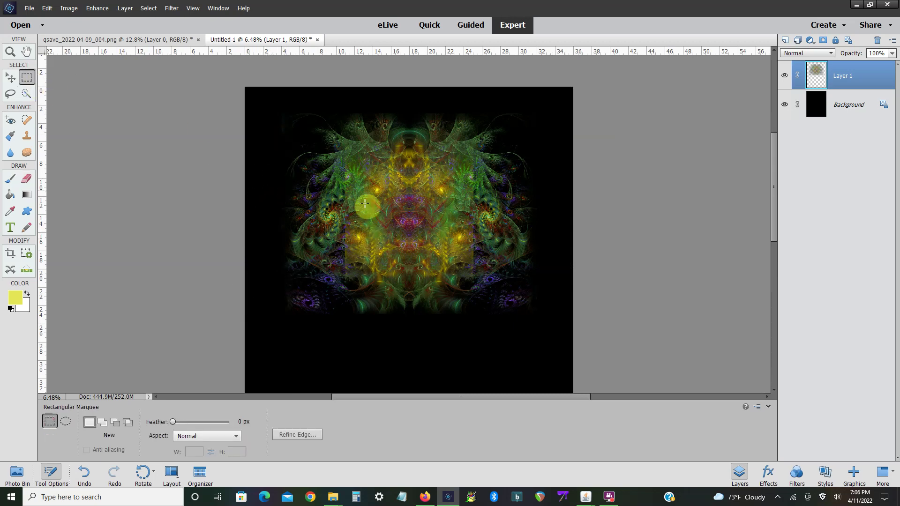
scroll(414, 227, up, 2)
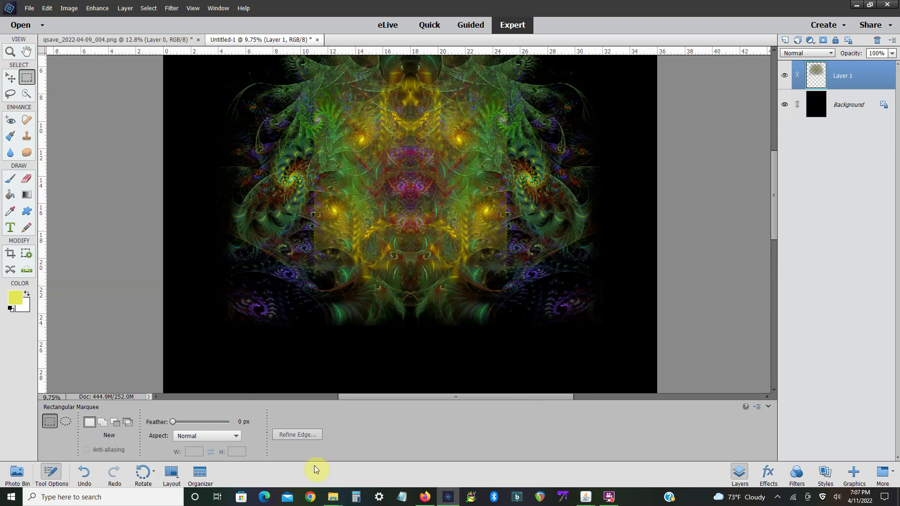
- In File Explorer, go from ART into Photoshop Resources > 12,000 Overlays > Products-1 > Products-1
key(alt+Tab)
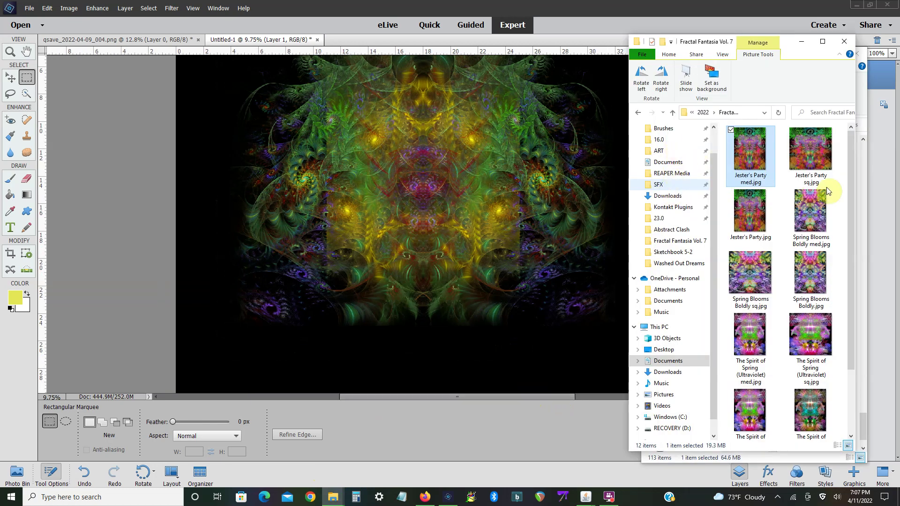
key(alt+Left)
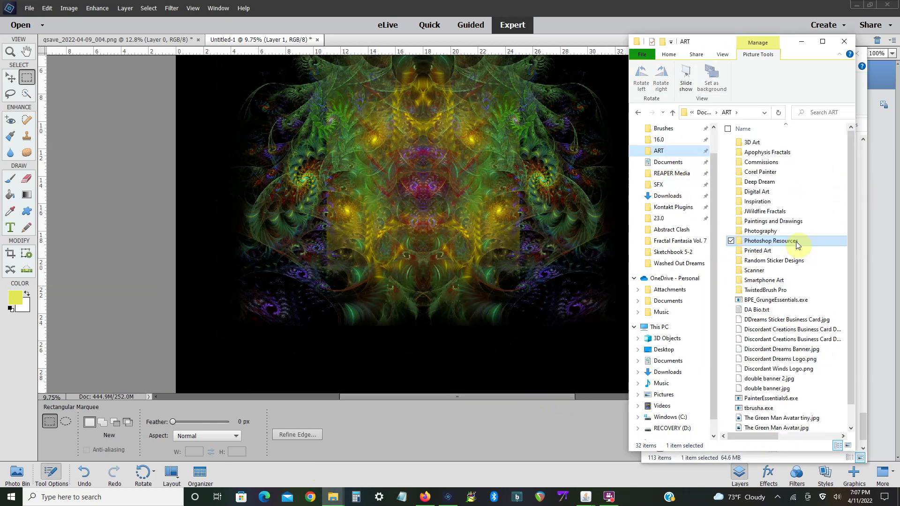
double_click(797, 242)
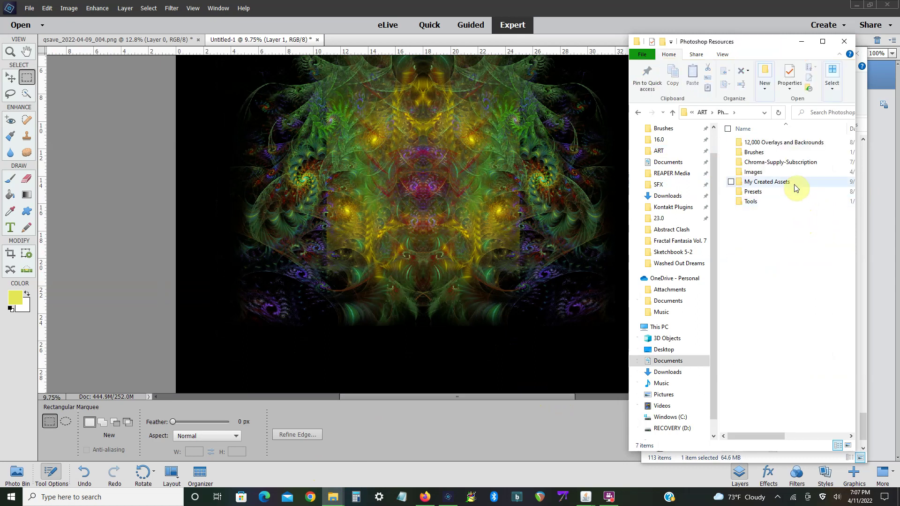
click(797, 162)
double_click(792, 143)
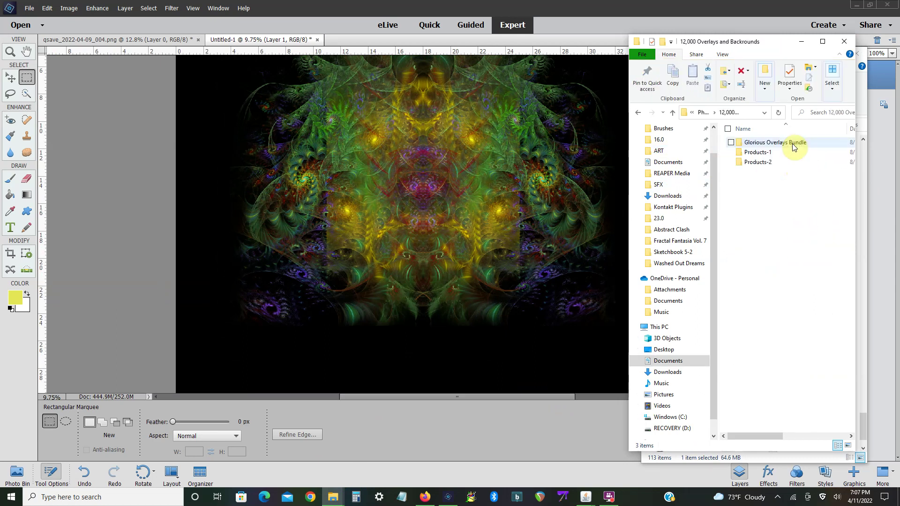
double_click(791, 154)
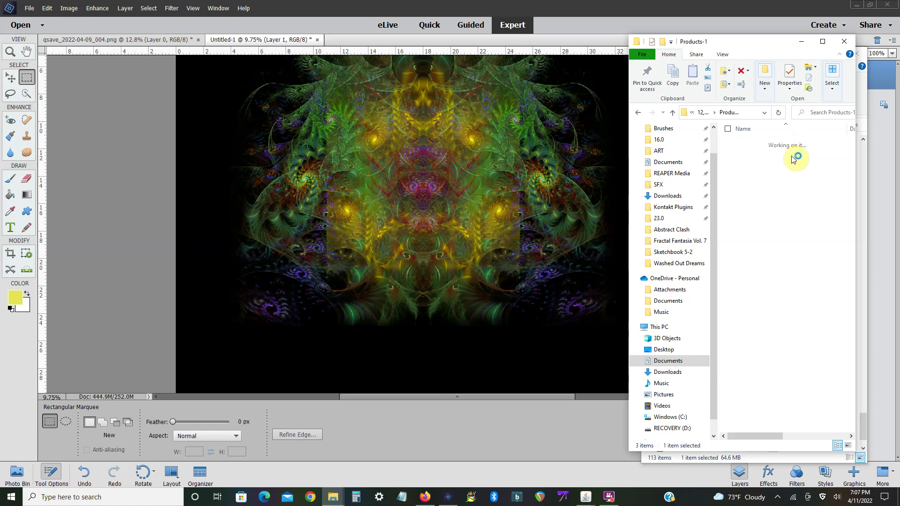
double_click(785, 143)
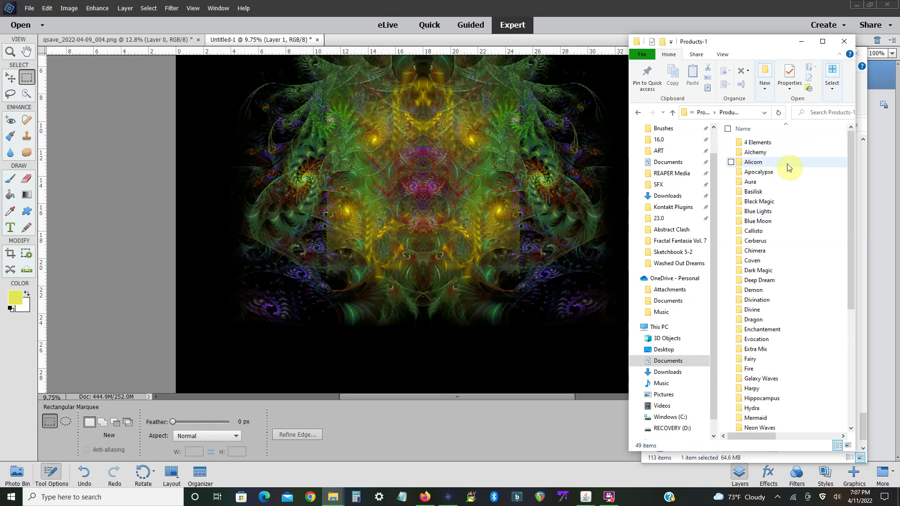
- Enter Silky Lights > Silky Lights and open 5.png in Photoshop Elements
scroll(788, 296, down, 1)
scroll(788, 297, down, 6)
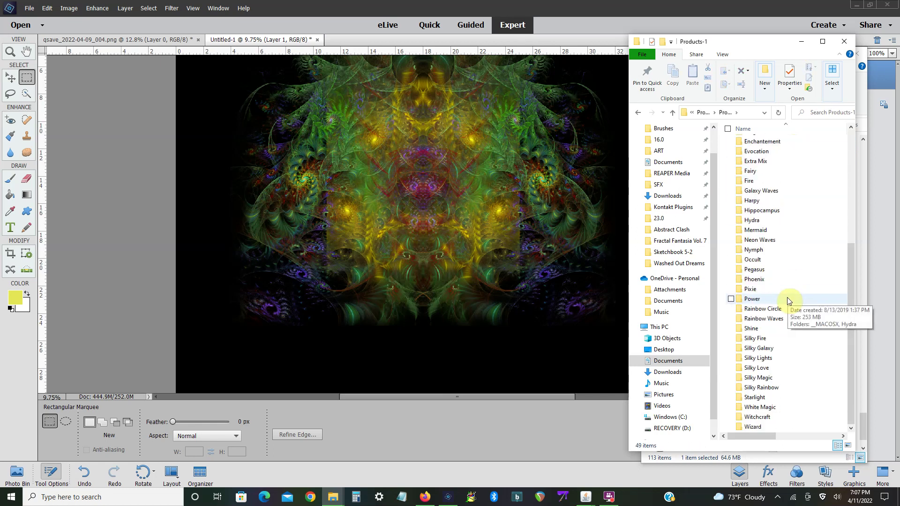
click(779, 357)
double_click(779, 357)
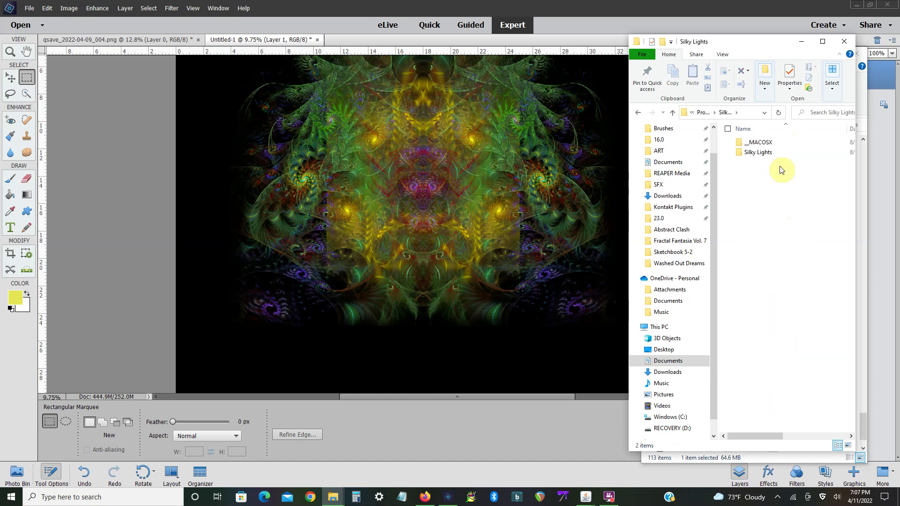
double_click(781, 153)
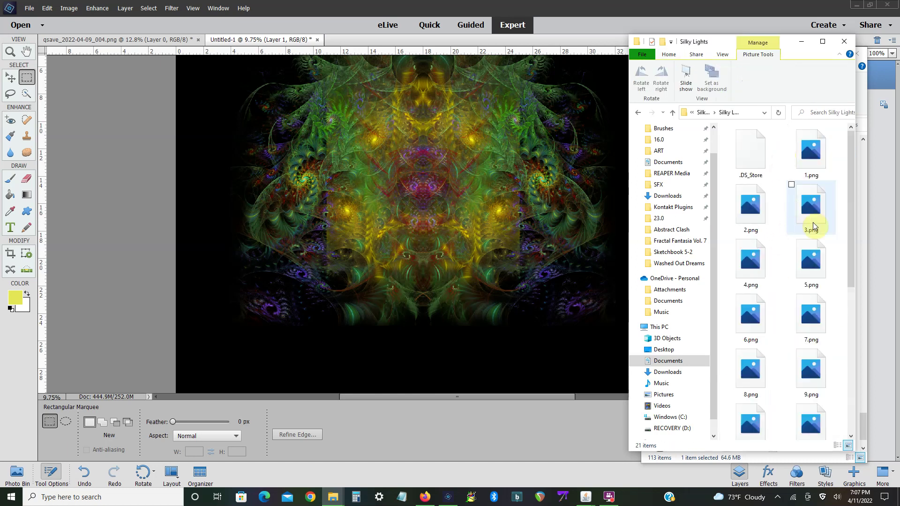
mouse_move(848, 199)
mouse_down()
mouse_move(851, 261)
mouse_move(851, 231)
mouse_up()
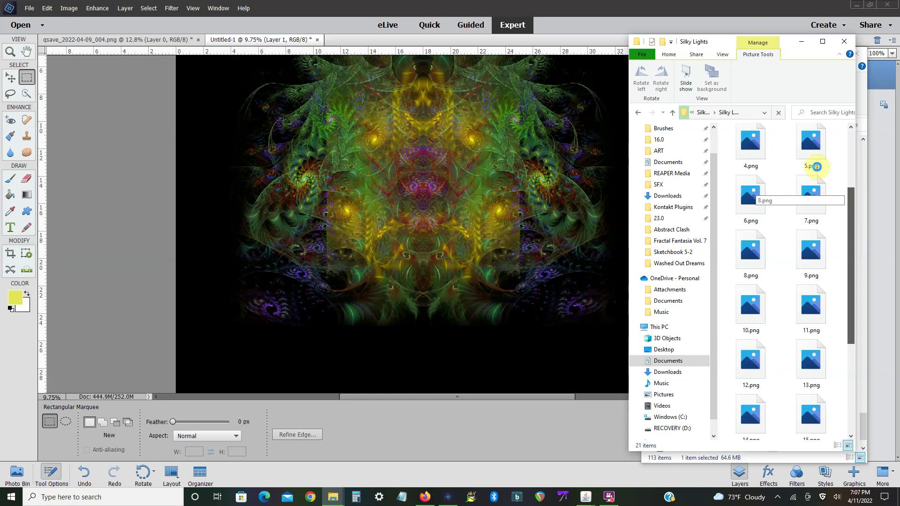
click(530, 307)
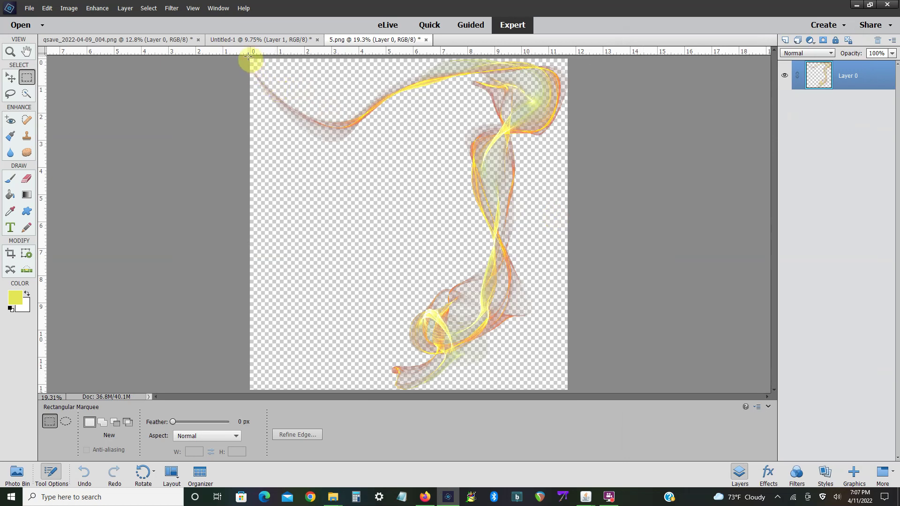
- Copy all of 5.png and paste the smoke strand into Untitled-1 as Layer 2
key(ctrl+a)
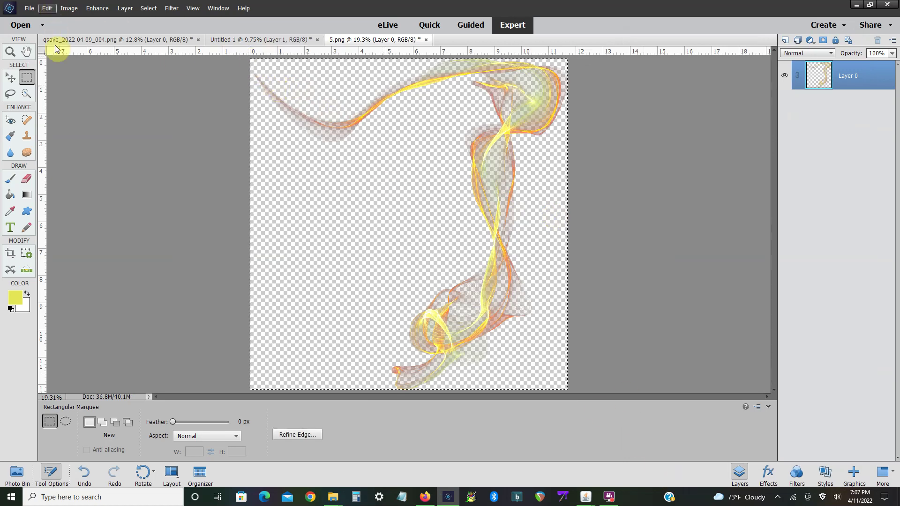
click(61, 59)
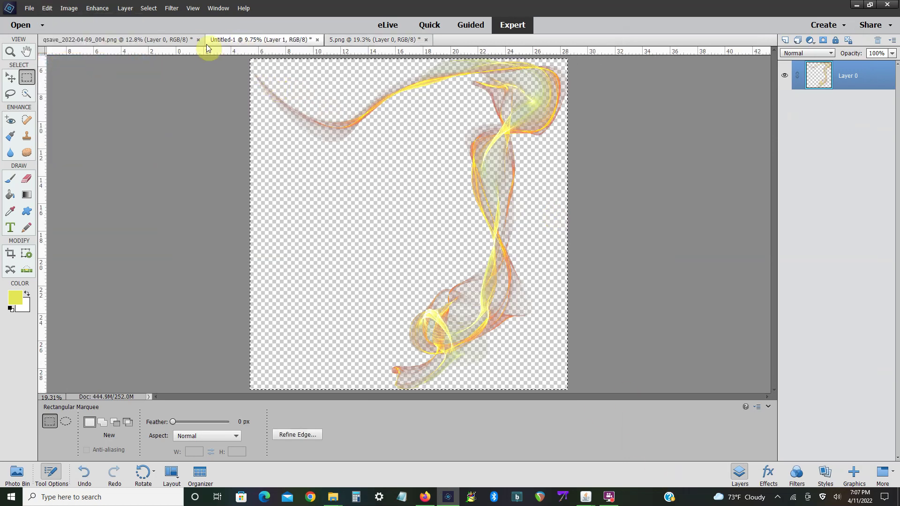
click(234, 41)
click(47, 8)
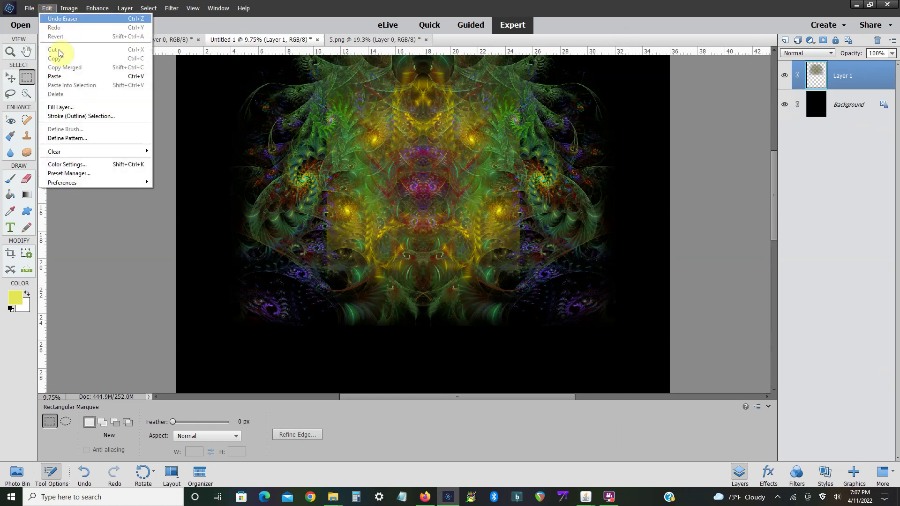
click(64, 75)
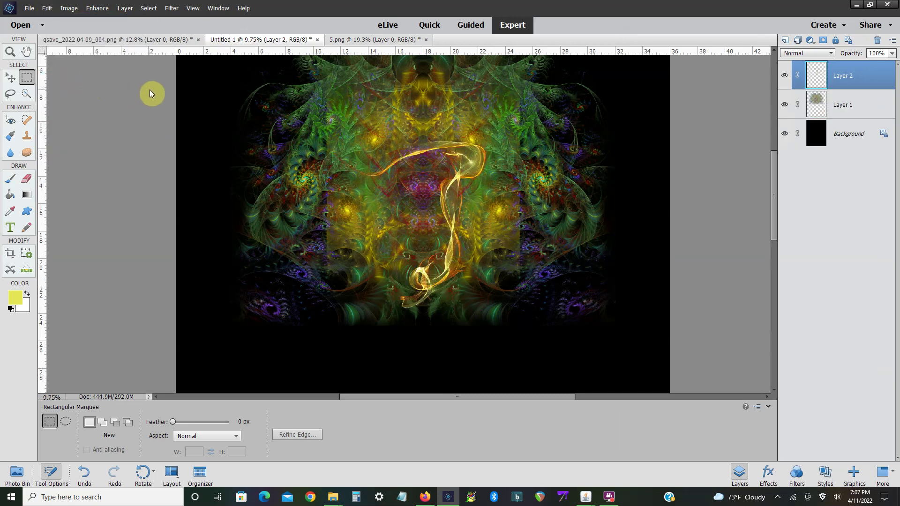
key(ctrl+minus)
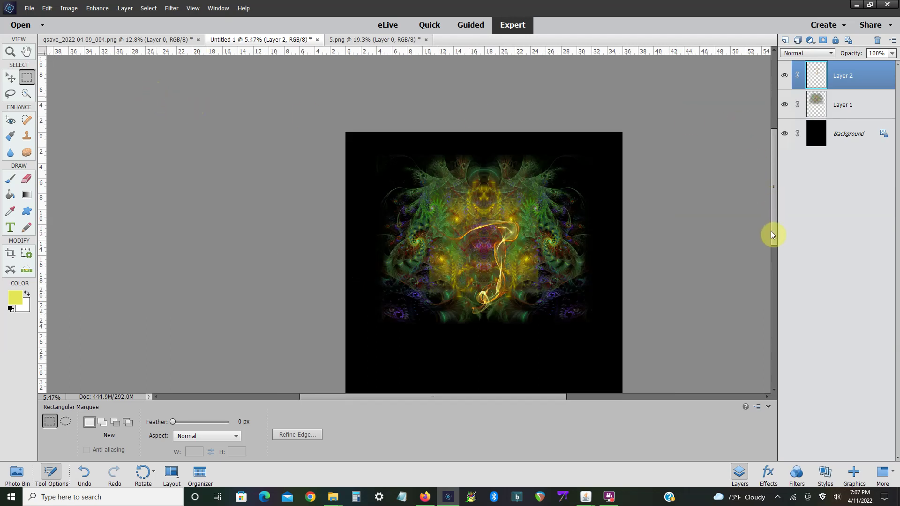
scroll(772, 229, down, 3)
key(ctrl+minus)
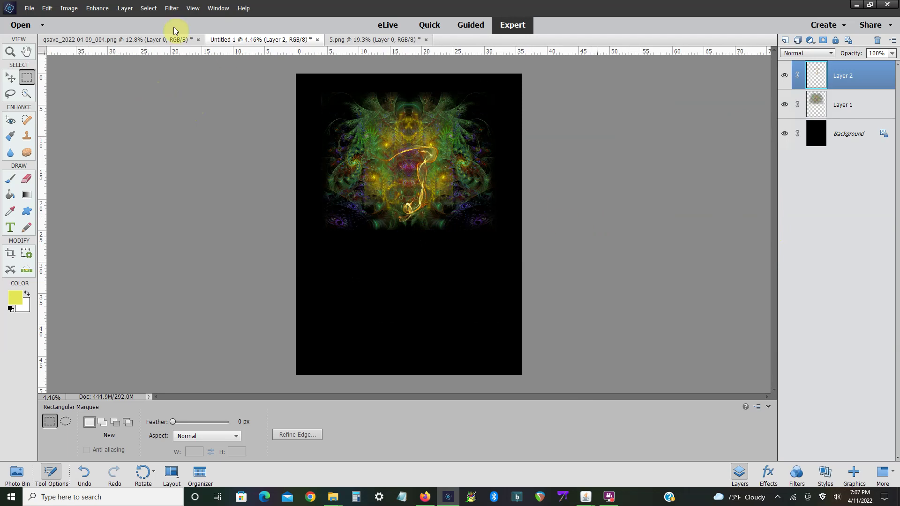
- Free-transform Layer 2 to move the smoke strand down and right, below the fractal
click(69, 8)
click(151, 30)
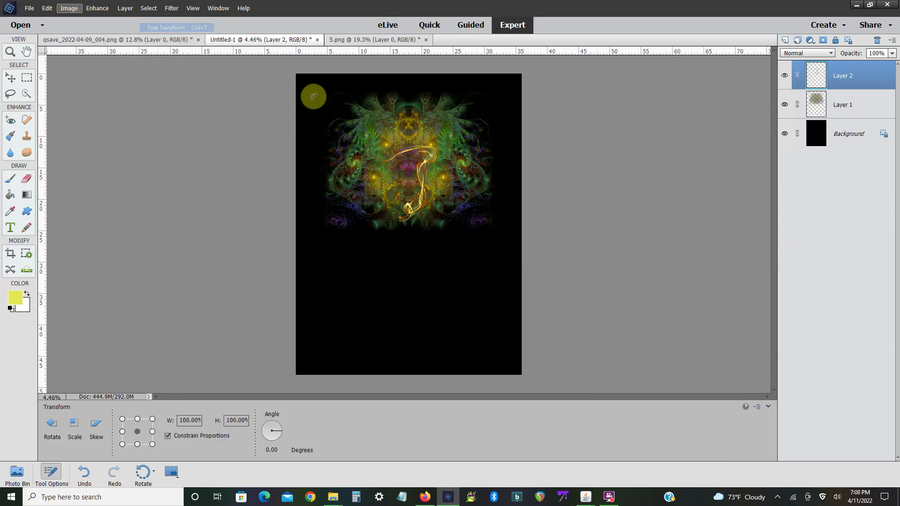
drag(418, 159, 475, 243)
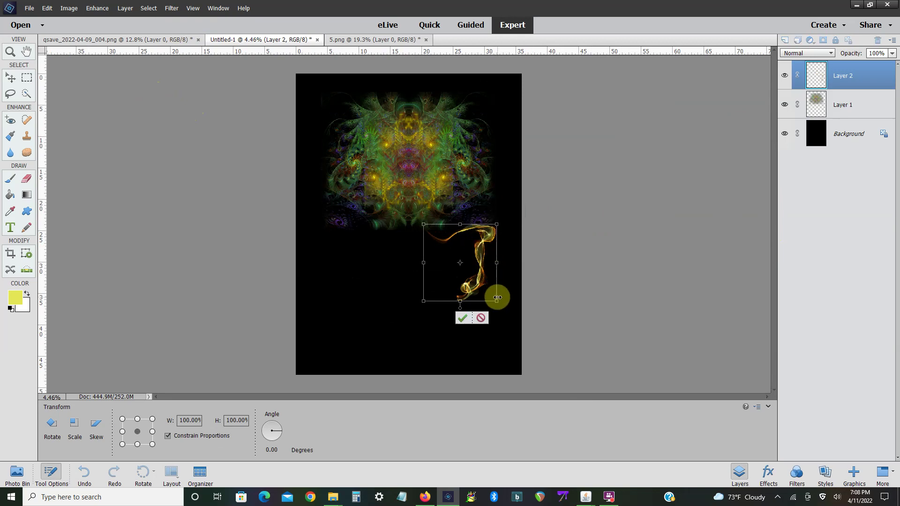
click(462, 320)
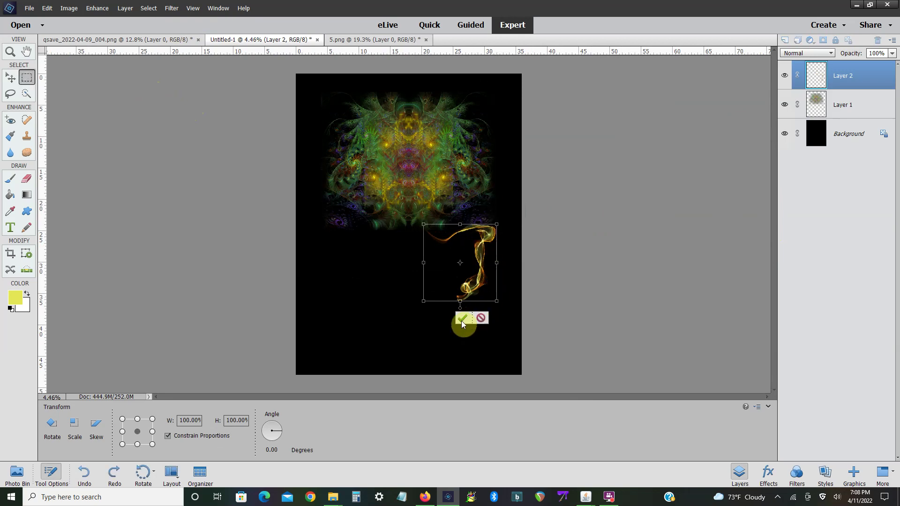
click(818, 104)
- Skew Layer 1, pulling both bottom corners inward so the fractal tapers downward
click(69, 8)
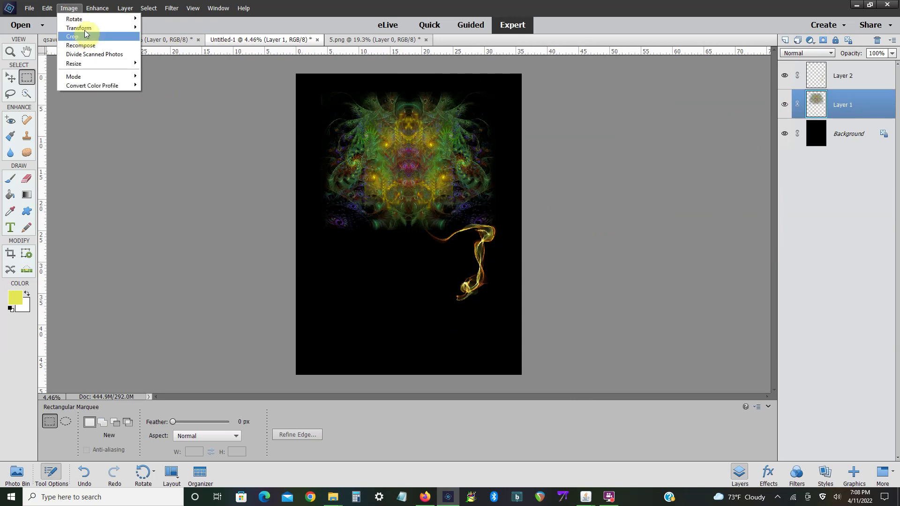
click(152, 36)
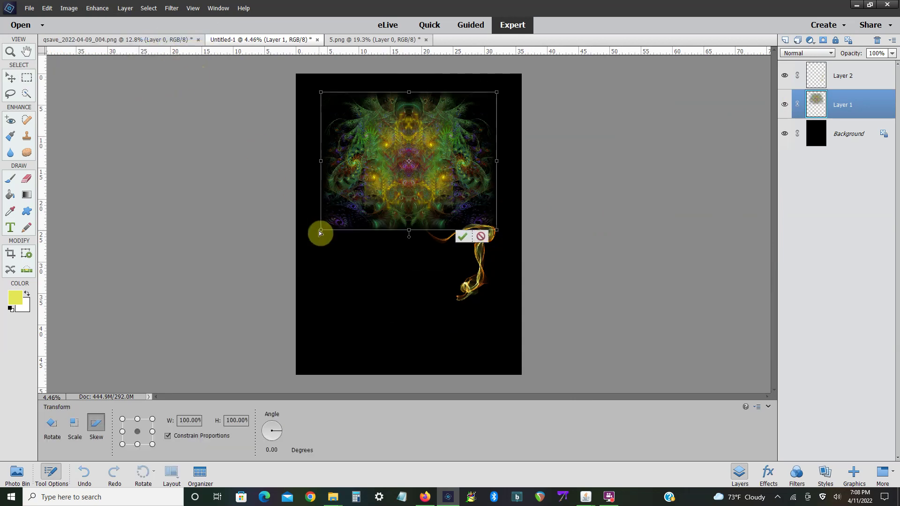
drag(320, 231, 355, 224)
drag(497, 231, 483, 229)
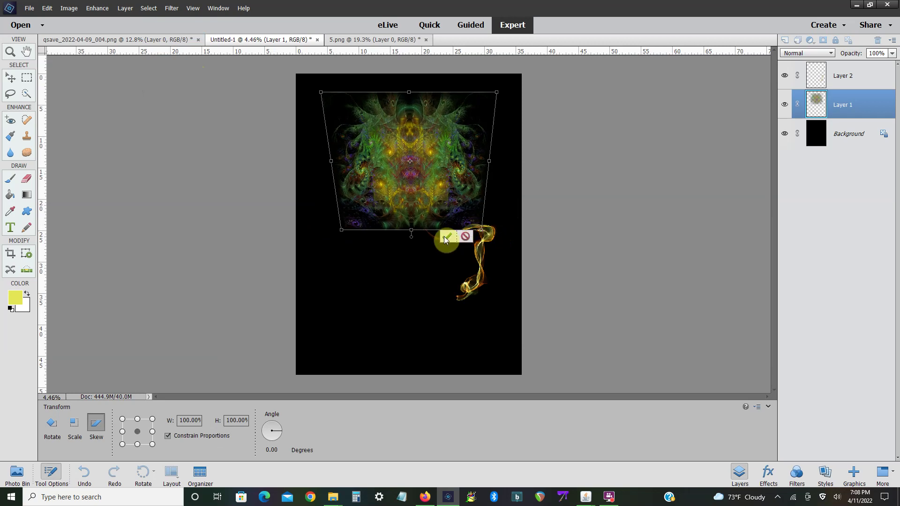
click(444, 237)
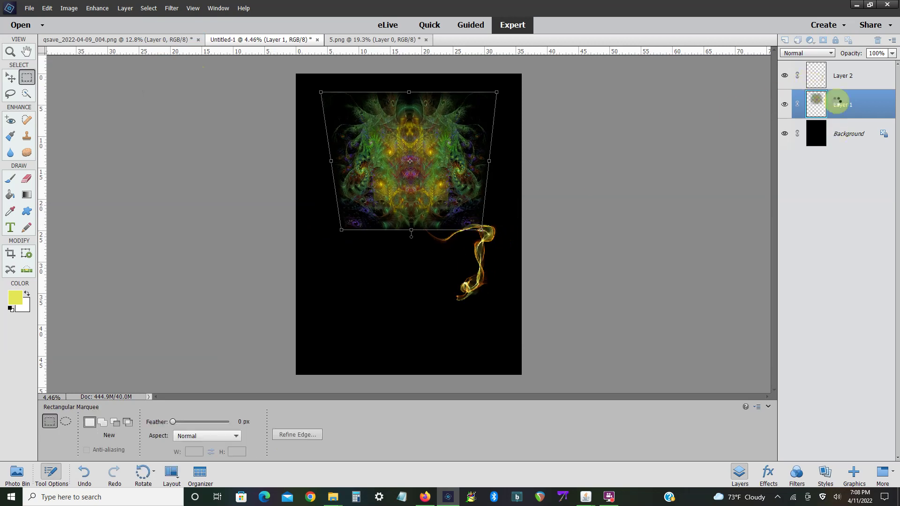
click(839, 74)
- Duplicate Layer 2 as Layer 2 copy, rotate it about 45° and shrink it
right_click(839, 75)
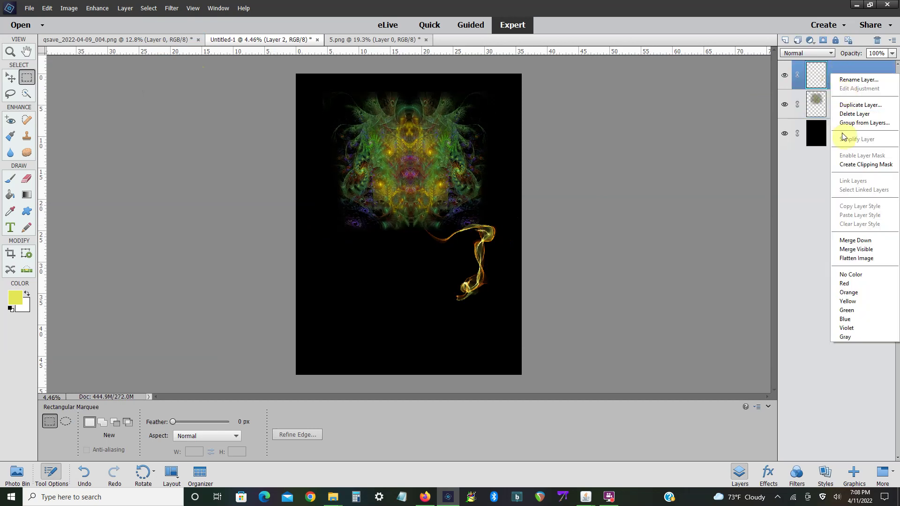
click(849, 104)
click(534, 153)
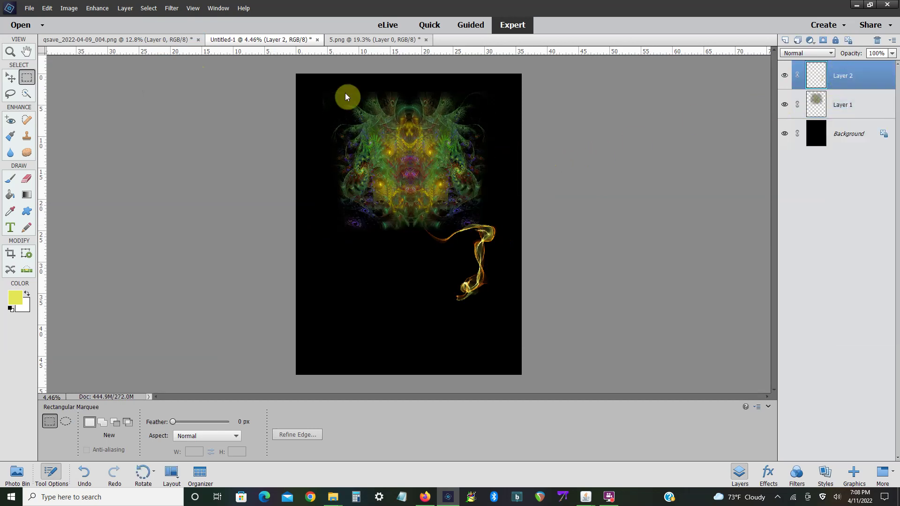
click(69, 8)
mouse_move(496, 300)
mouse_down()
mouse_move(481, 299)
mouse_move(500, 243)
mouse_up()
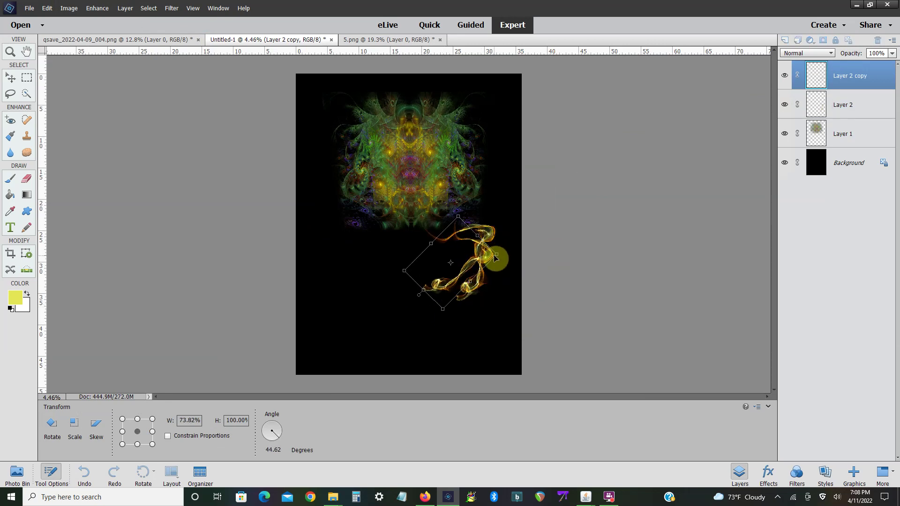
drag(497, 254, 470, 271)
- Apply the transform and shift Layer 2 copy's hue to -137, turning it cyan
click(405, 309)
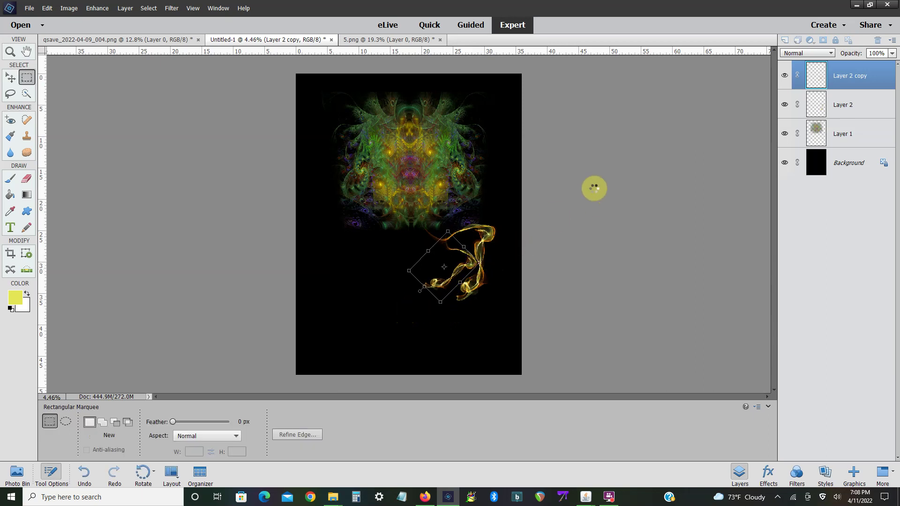
click(97, 9)
mouse_move(106, 104)
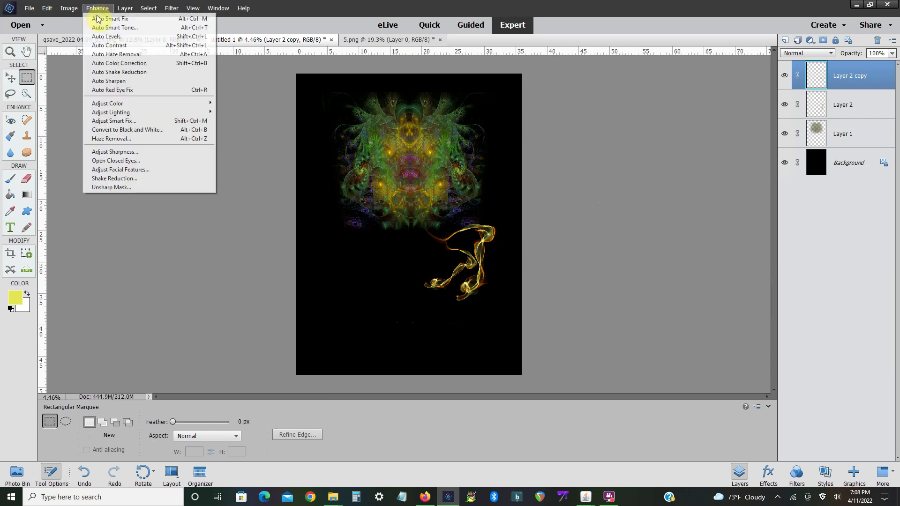
click(249, 112)
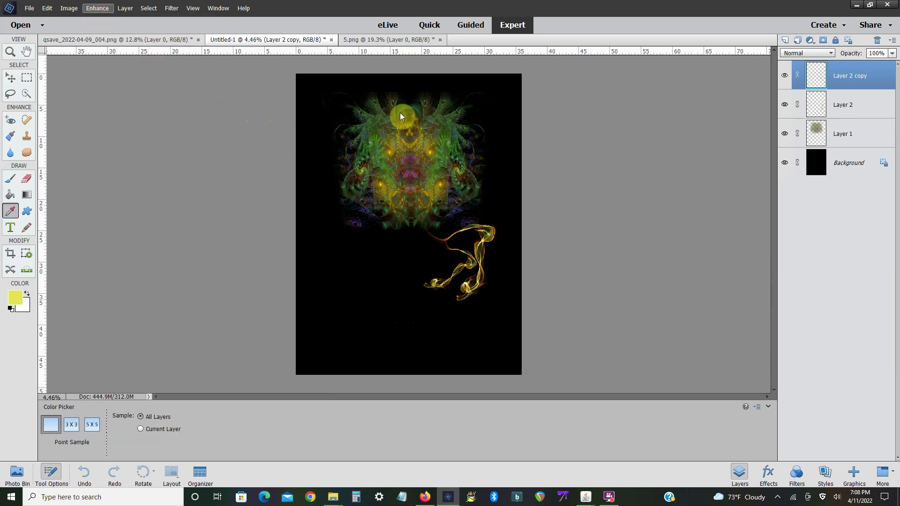
drag(611, 160, 650, 161)
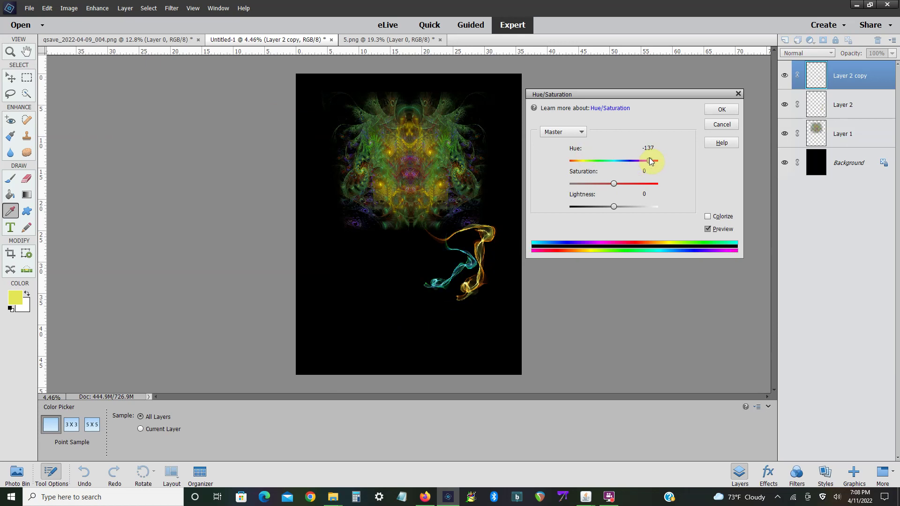
click(716, 111)
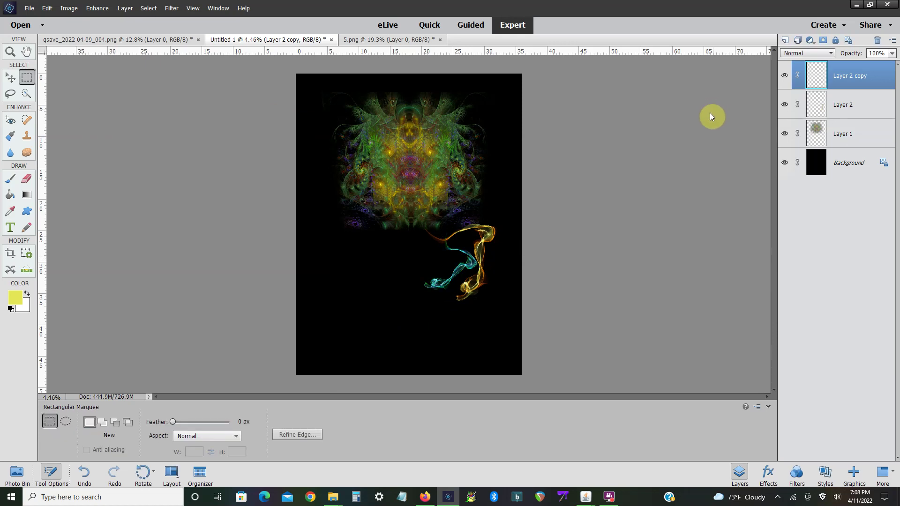
- Duplicate the cyan smoke as Layer 2 copy 2, moved down-right, enlarged to 137.7% and rotated
right_click(829, 78)
click(844, 109)
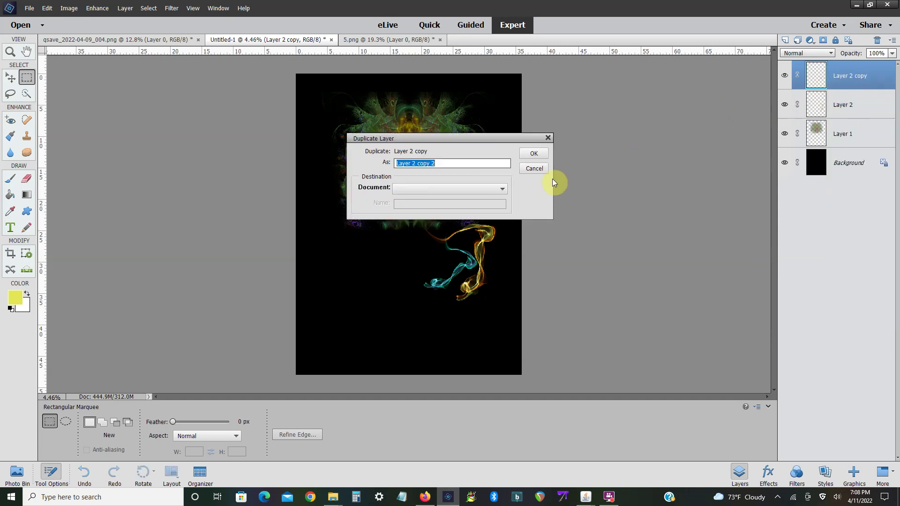
click(535, 152)
click(69, 8)
mouse_move(79, 27)
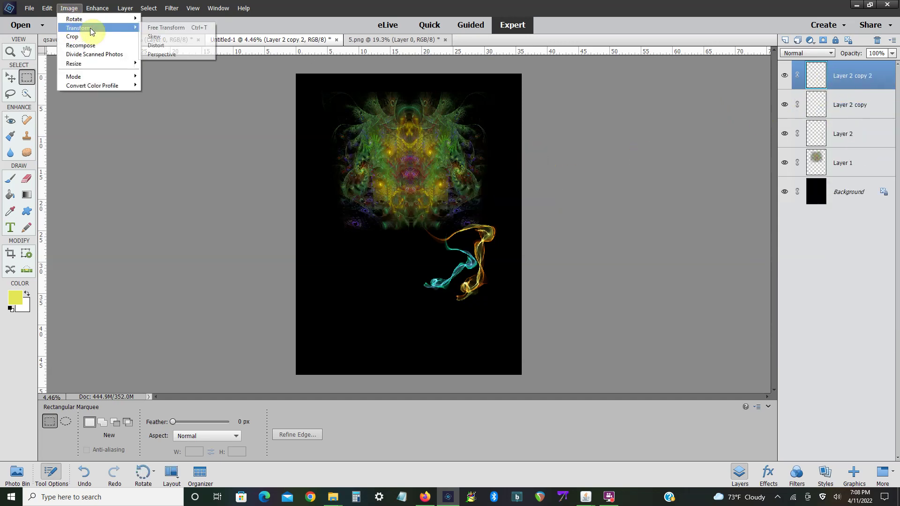
click(173, 35)
mouse_move(450, 253)
mouse_down()
mouse_move(478, 293)
mouse_move(443, 354)
mouse_move(466, 372)
mouse_up()
drag(478, 337, 485, 325)
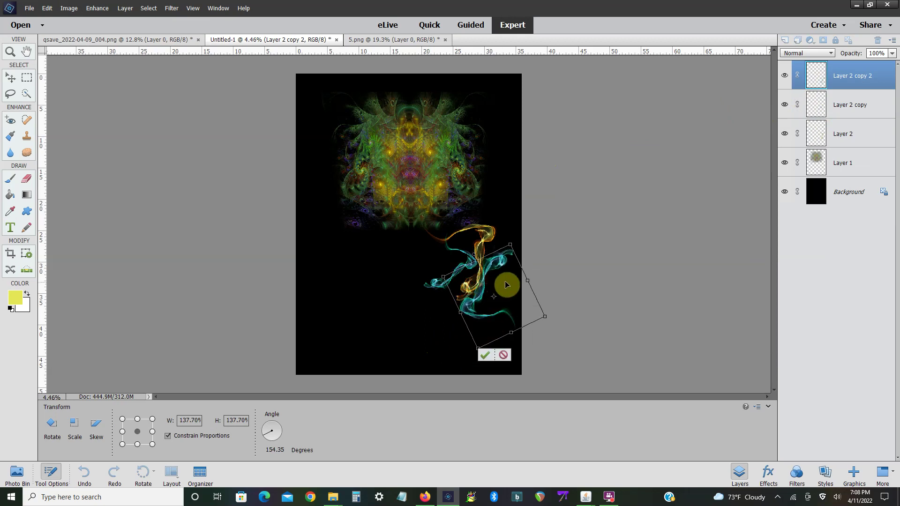
drag(510, 237, 490, 233)
click(496, 356)
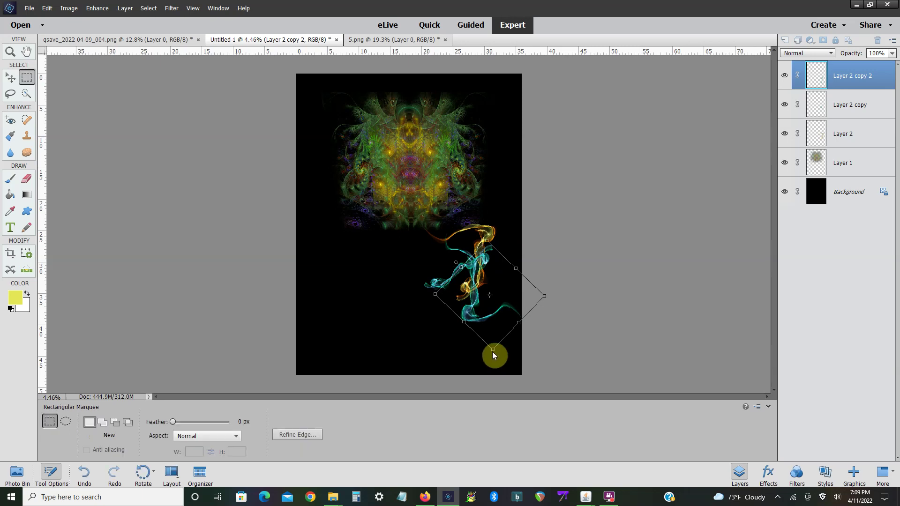
key(ctrl+plus)
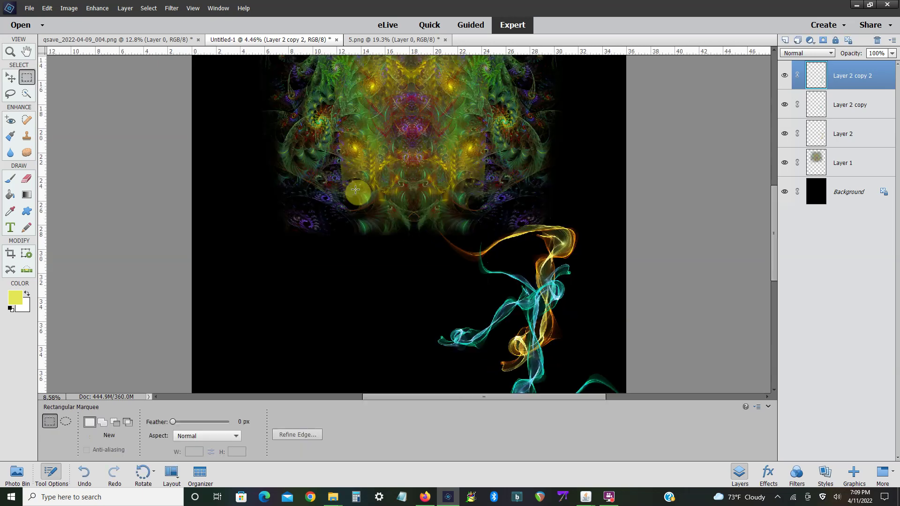
- Shift Layer 2 copy 2's hue by +55 to tint it blue-violet
click(104, 10)
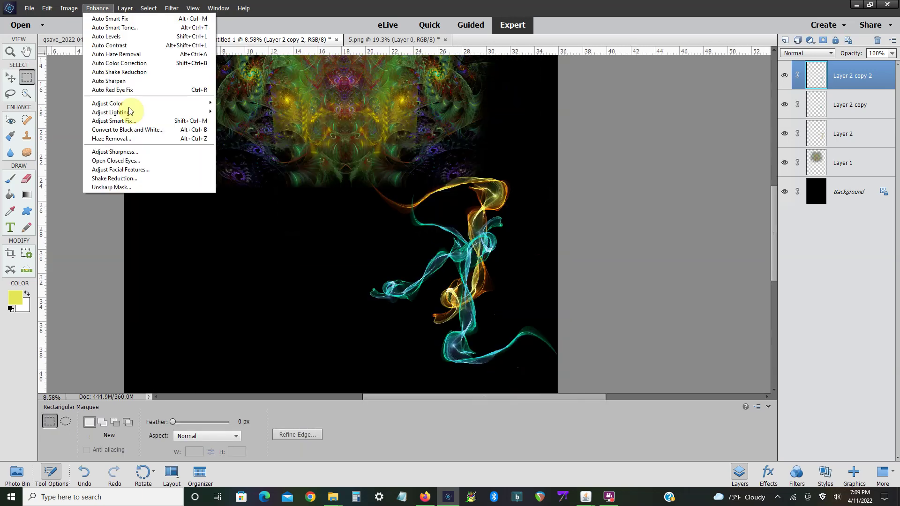
key(ctrl+u)
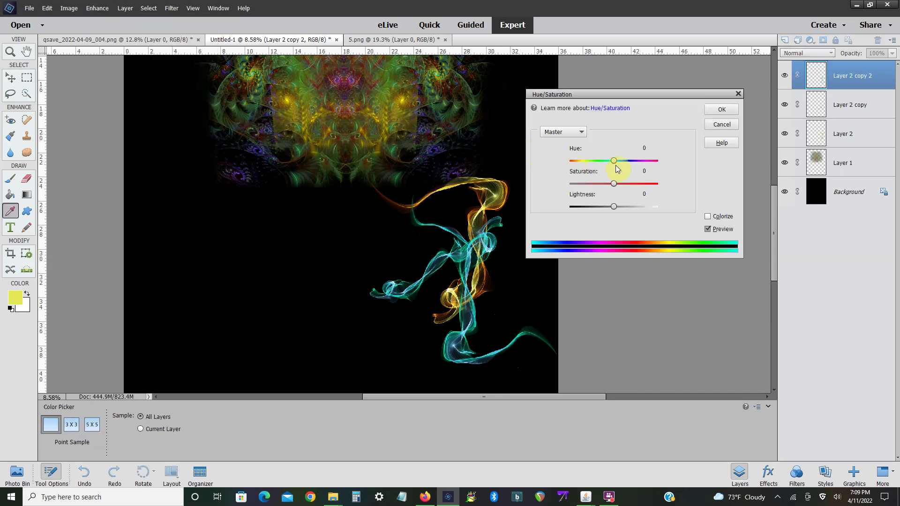
mouse_move(611, 161)
mouse_down()
mouse_move(570, 162)
mouse_move(635, 159)
mouse_up()
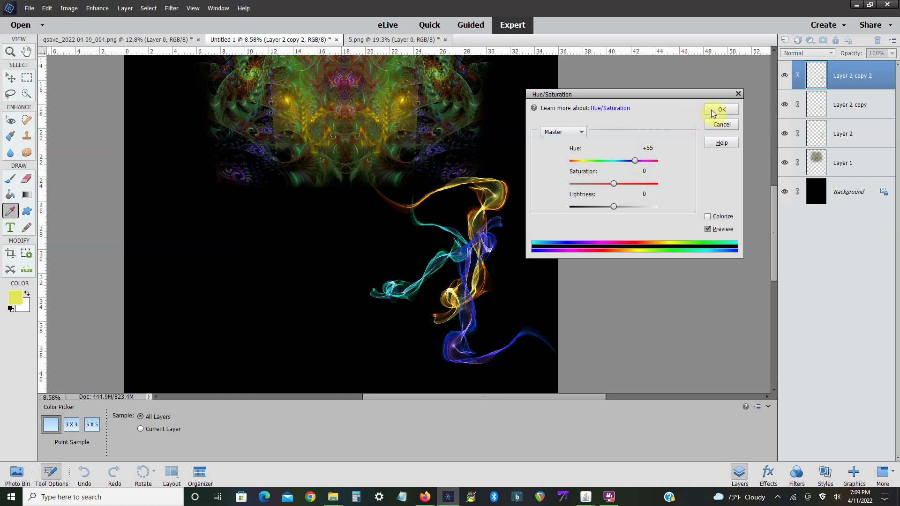
click(713, 112)
- Restack Layer 2 copy 2 below Layer 2 in the Layers panel
drag(833, 111, 823, 148)
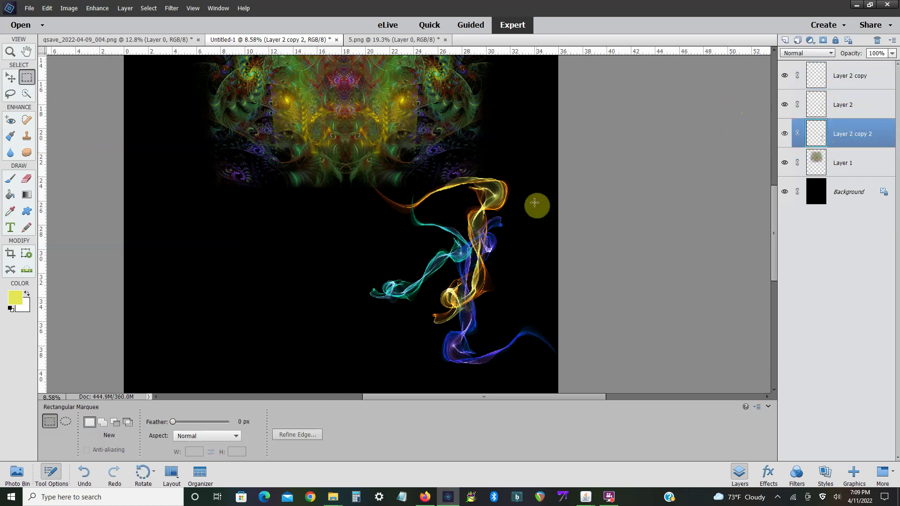
scroll(540, 192, up, 1)
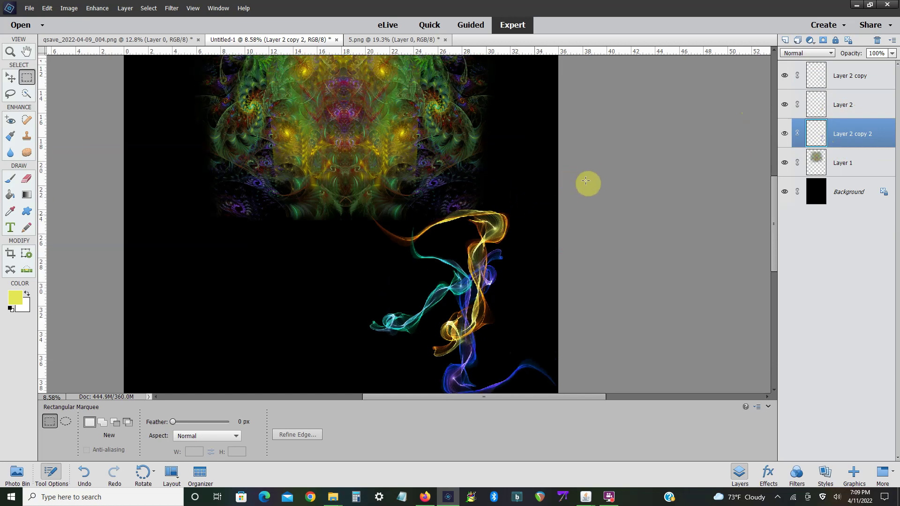
key(ctrl+minus)
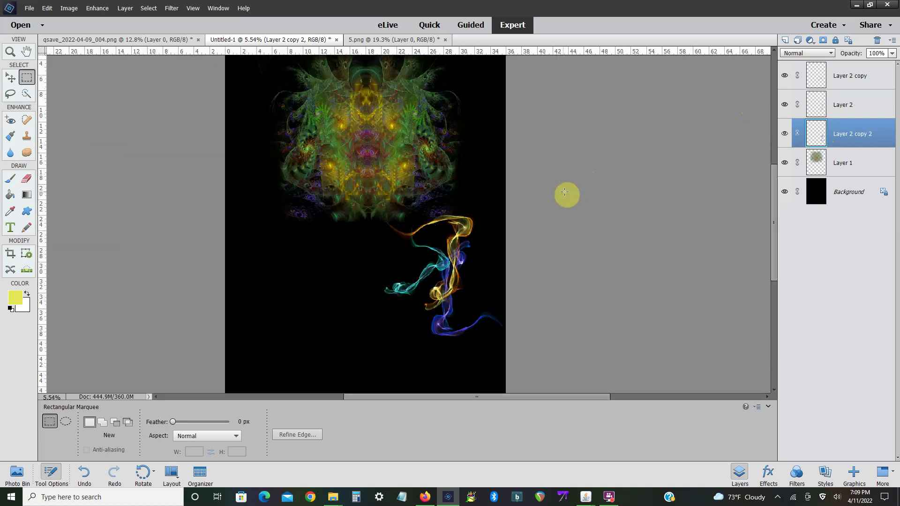
- Merge the three smoke layers down into a single layer
click(837, 78)
right_click(838, 78)
click(854, 244)
right_click(840, 81)
click(864, 244)
- Duplicate the merged smoke as Layer 2 copy 3 and flip it horizontally
right_click(839, 77)
click(859, 108)
click(535, 153)
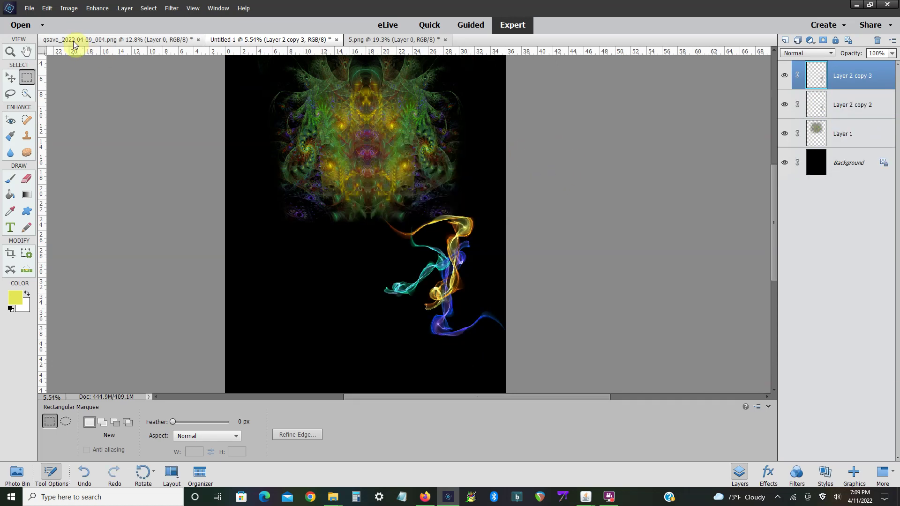
click(66, 9)
mouse_move(75, 19)
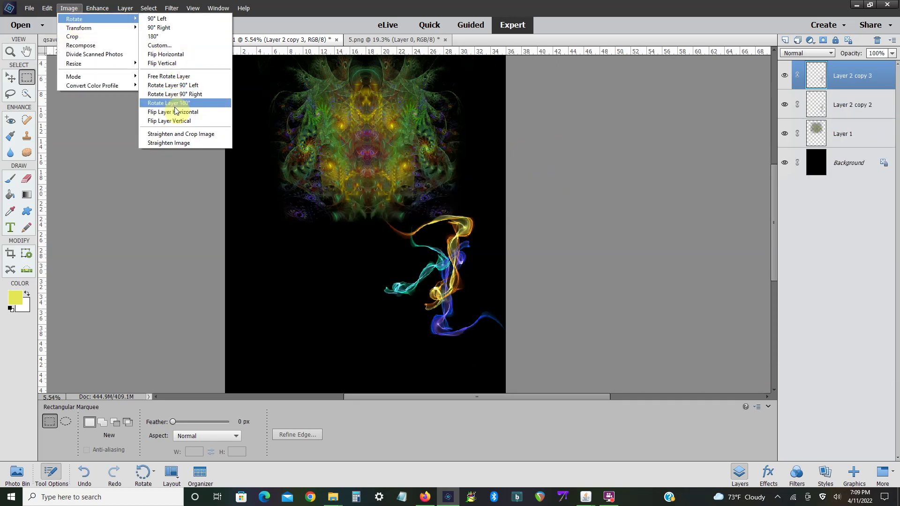
click(176, 114)
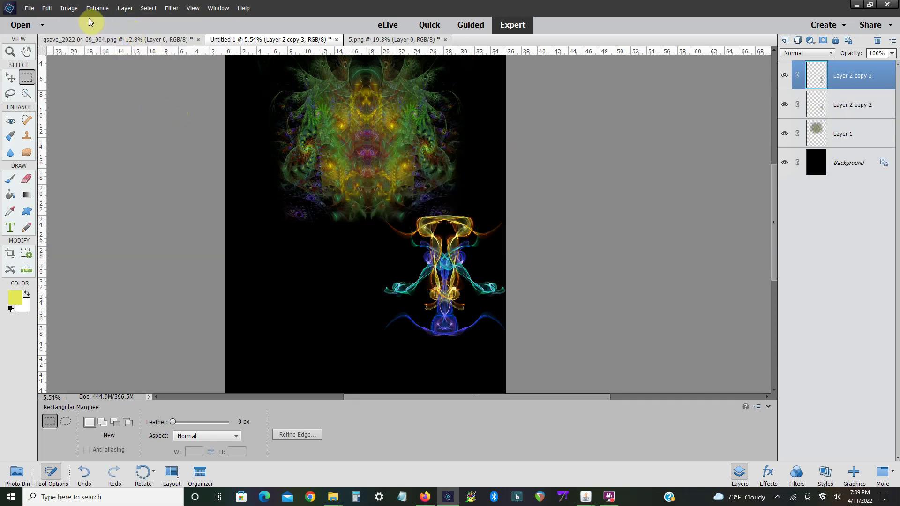
- Move the flipped smoke copy to the canvas's lower left, mirroring the strands beneath the fractal
click(68, 8)
click(160, 23)
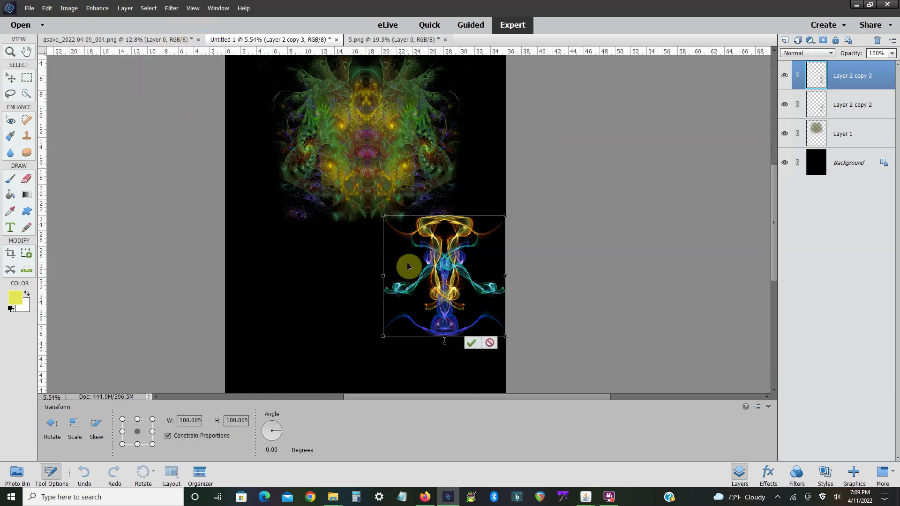
drag(453, 276, 300, 279)
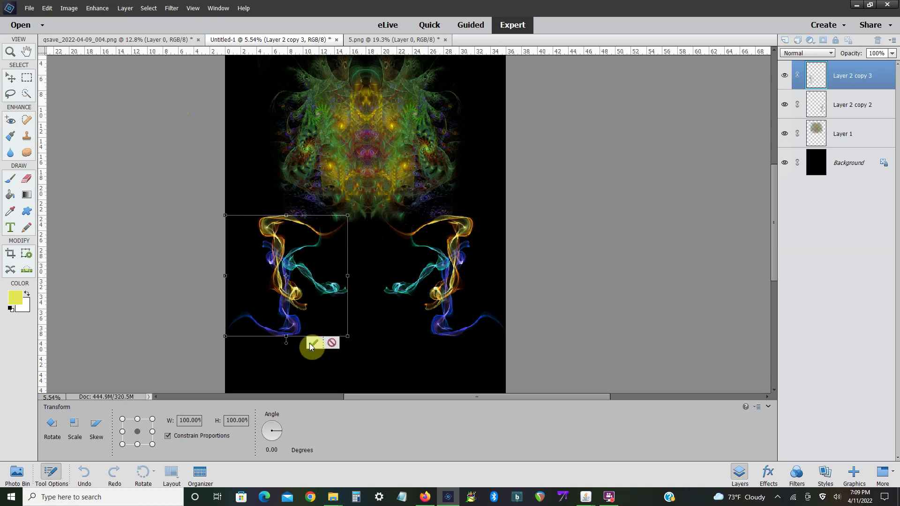
click(310, 344)
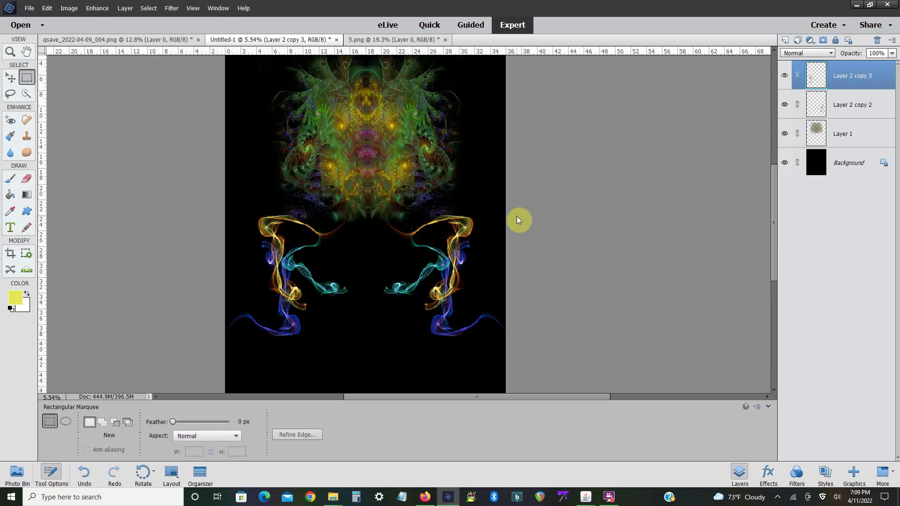
click(820, 131)
- In Hue/Saturation for Layer 1, shift the Reds hue and set the Yellows hue to -12
click(97, 8)
click(249, 112)
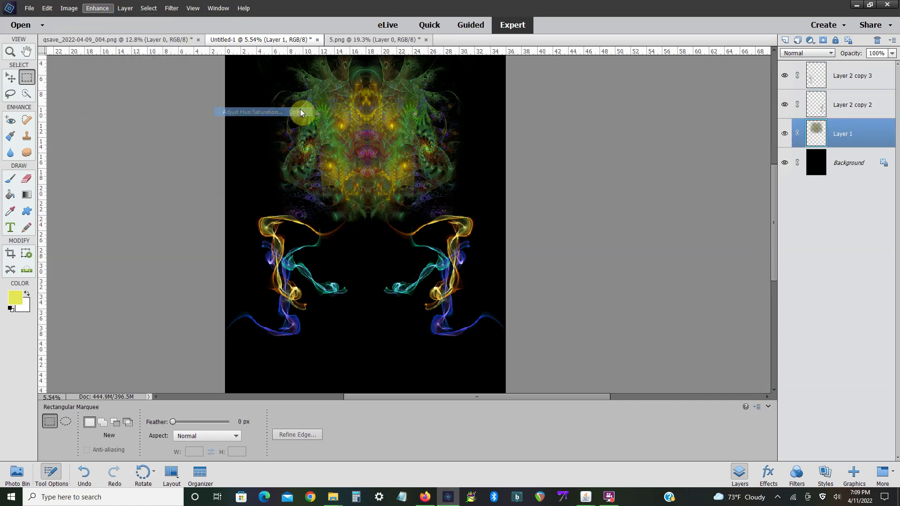
click(561, 150)
drag(651, 161, 601, 159)
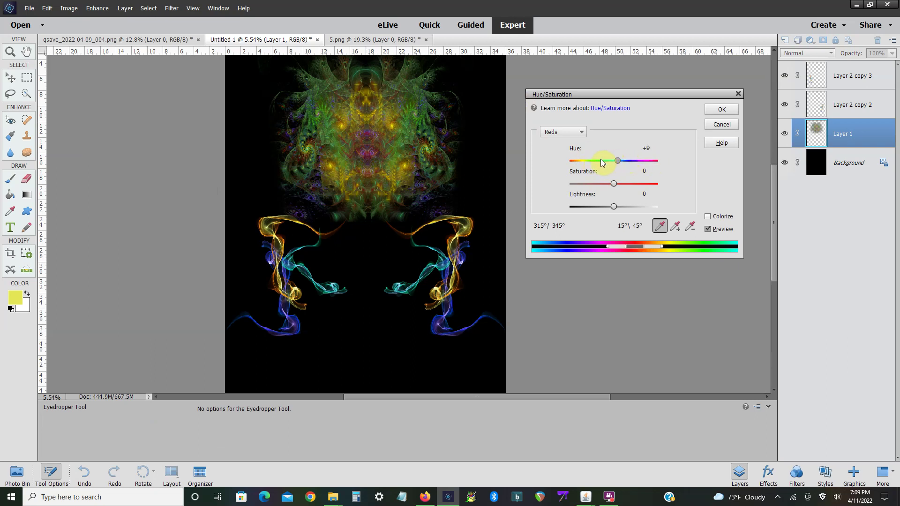
click(583, 134)
click(577, 151)
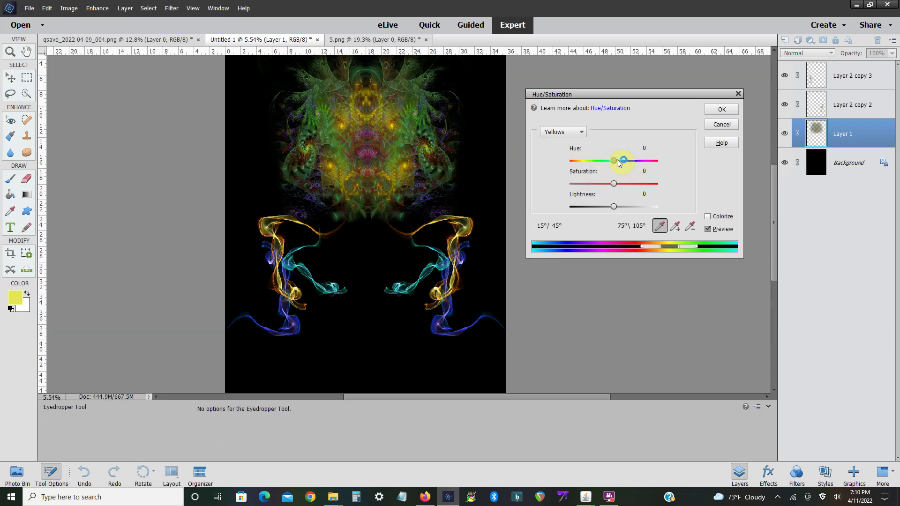
drag(616, 162, 643, 163)
drag(573, 163, 610, 167)
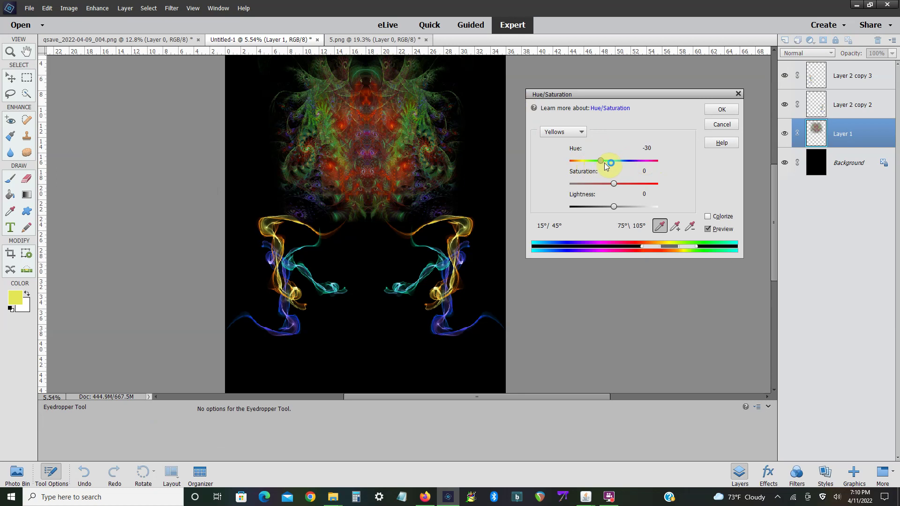
click(606, 163)
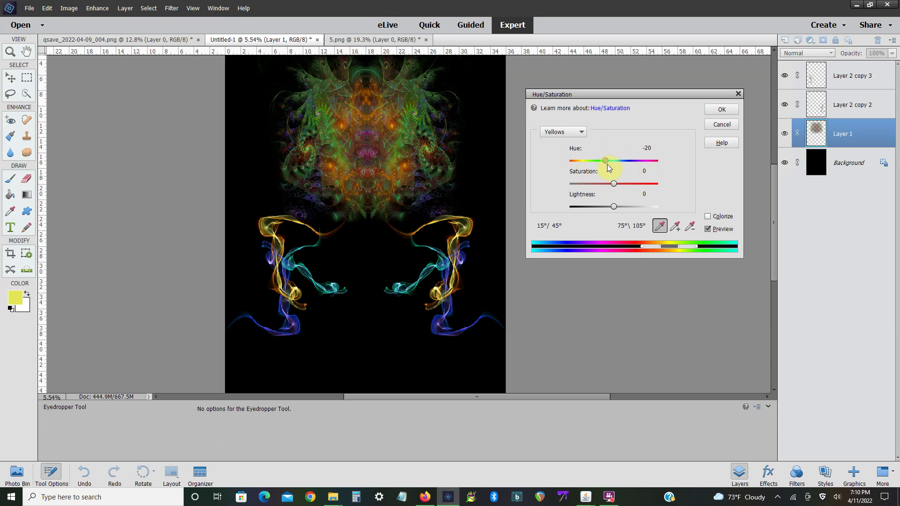
click(607, 165)
- Set the Greens hue to +17, shift the overall hue, and apply it to Layer 1
click(577, 131)
click(576, 161)
drag(624, 163, 604, 163)
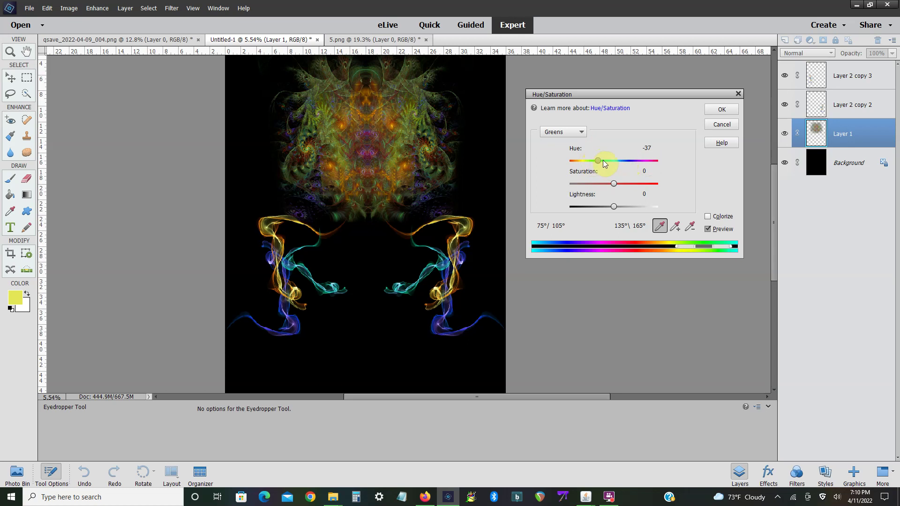
click(621, 161)
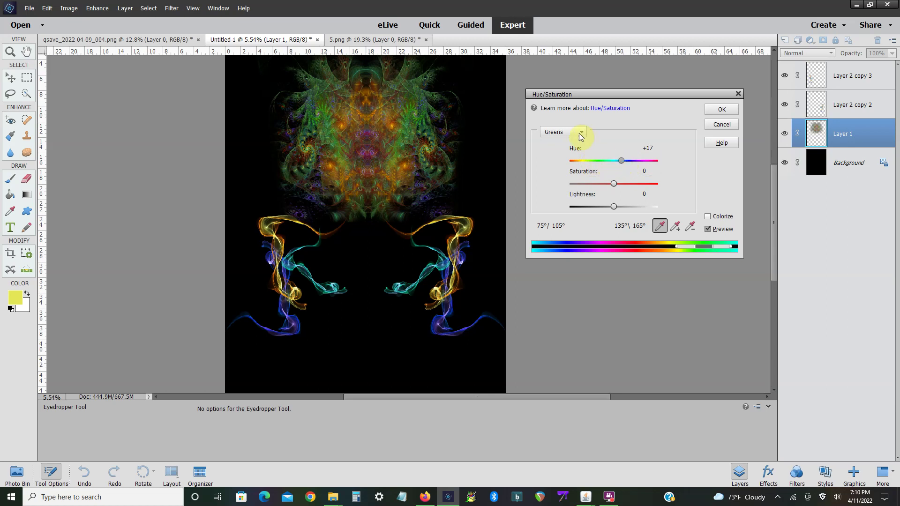
key(ctrl+grave)
mouse_move(629, 165)
mouse_down()
mouse_move(653, 165)
mouse_move(617, 173)
mouse_up()
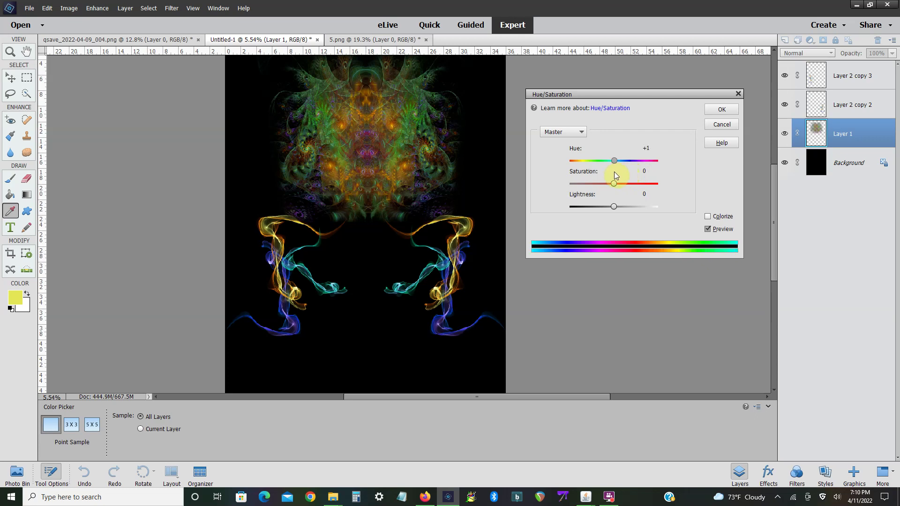
click(721, 110)
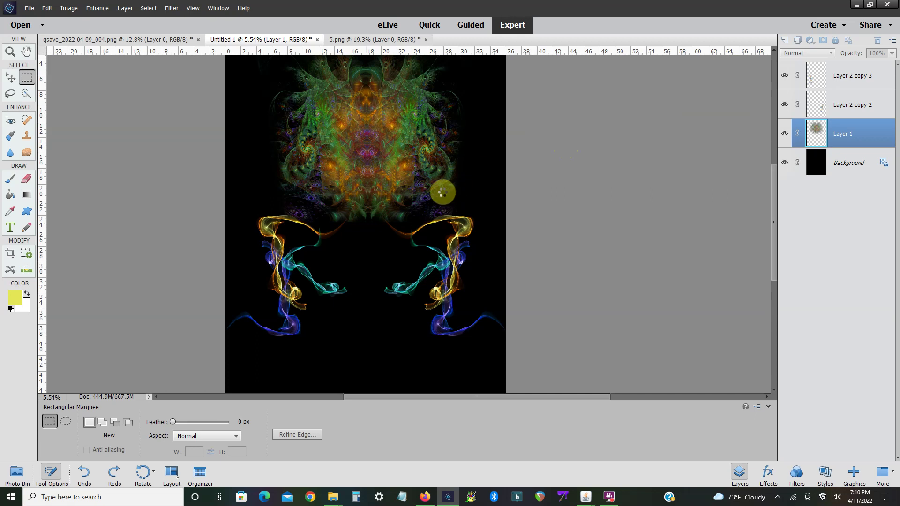
- Fit the whole image in the window and add a new empty layer above Layer 1
scroll(443, 193, up, 3)
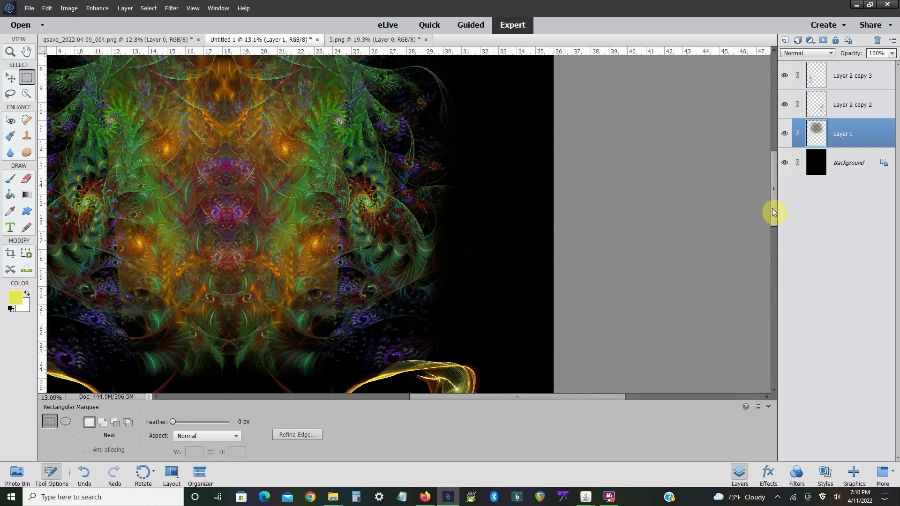
key(ctrl+0)
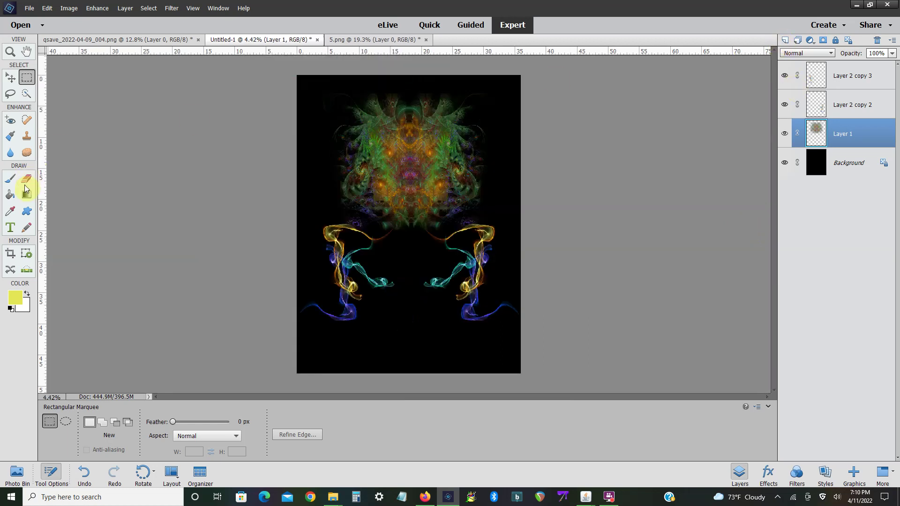
key(ctrl+shift+alt+n)
- Select the Brush tool and load the WAVENWATER BRUSHES set
click(10, 178)
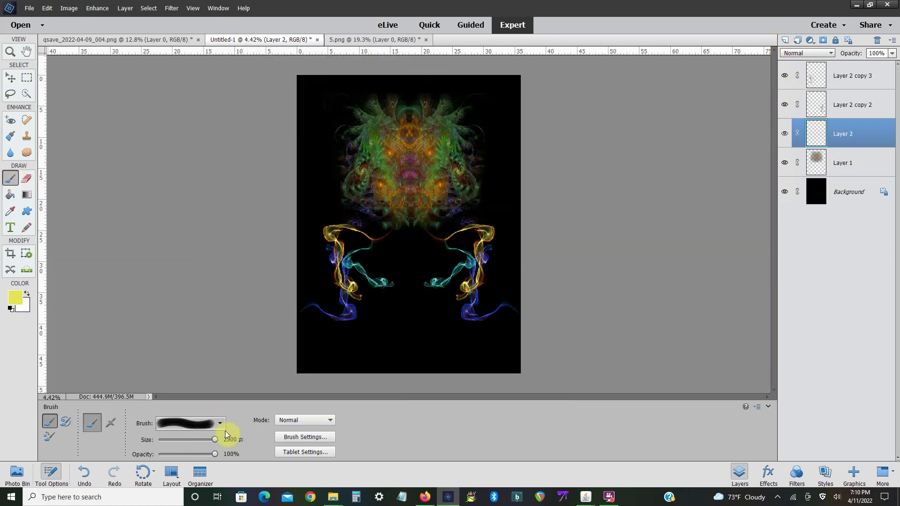
click(220, 423)
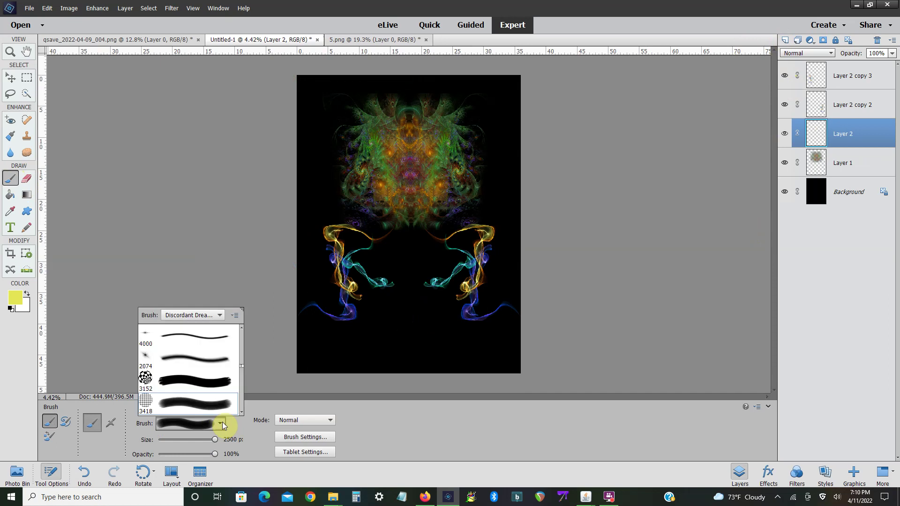
click(214, 317)
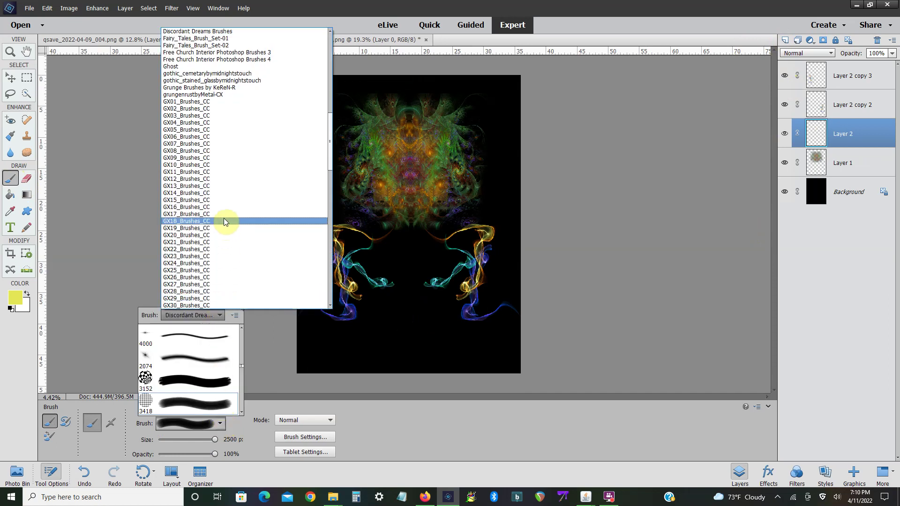
scroll(228, 211, down, 10)
scroll(229, 215, down, 4)
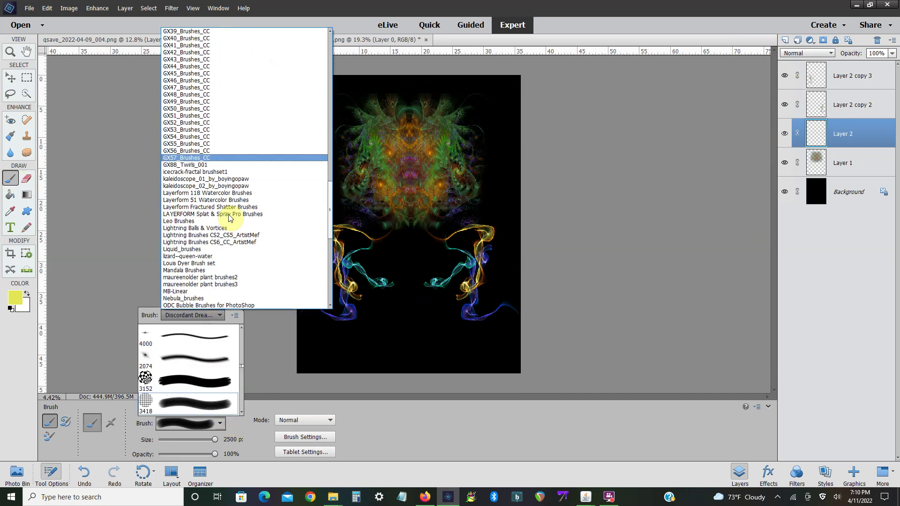
scroll(230, 219, down, 5)
scroll(230, 218, down, 9)
scroll(231, 217, down, 1)
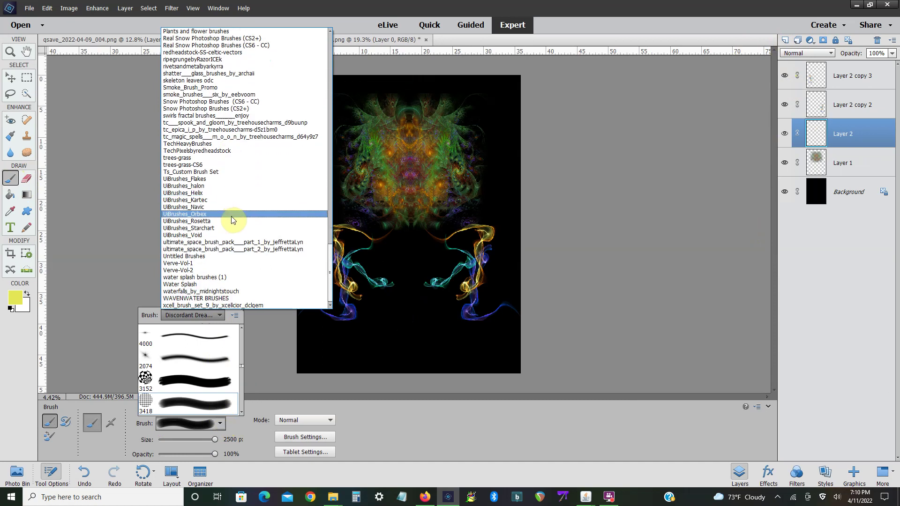
click(224, 299)
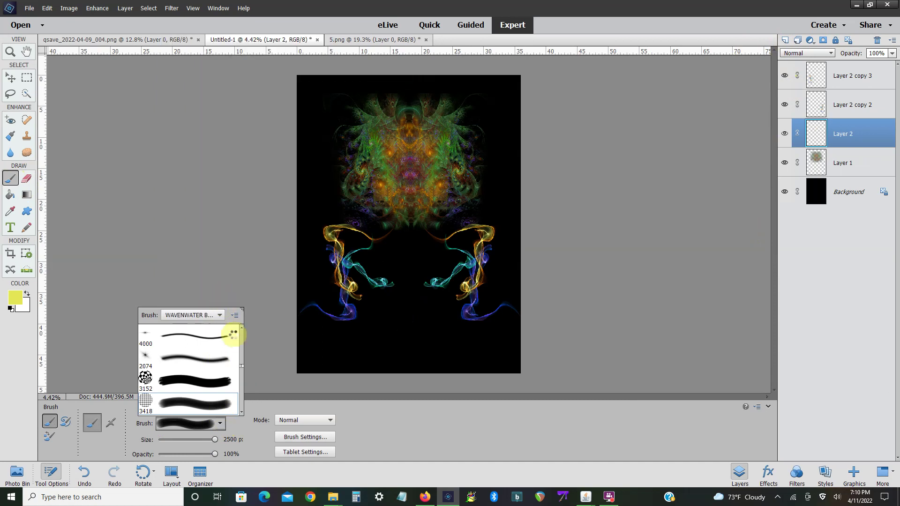
- Scroll through the WAVENWATER brushes and choose the 151 px textured brush
scroll(241, 338, down, 1)
scroll(242, 342, down, 1)
scroll(241, 347, down, 2)
scroll(241, 350, down, 2)
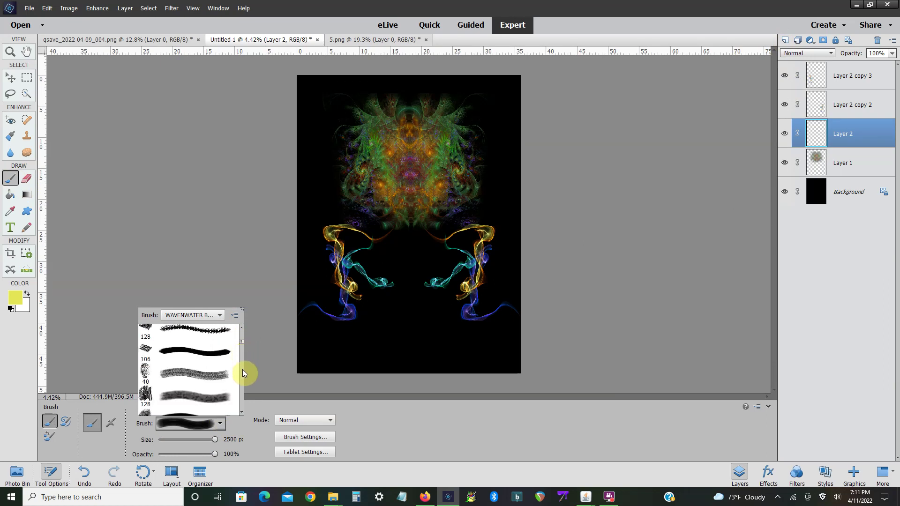
scroll(243, 384, down, 1)
scroll(243, 387, down, 1)
scroll(243, 387, down, 1)
scroll(243, 388, down, 1)
scroll(243, 385, down, 1)
scroll(243, 384, down, 1)
scroll(243, 384, down, 1)
scroll(243, 384, down, 1)
scroll(243, 387, down, 1)
scroll(243, 387, down, 1)
scroll(243, 387, down, 1)
scroll(243, 387, down, 1)
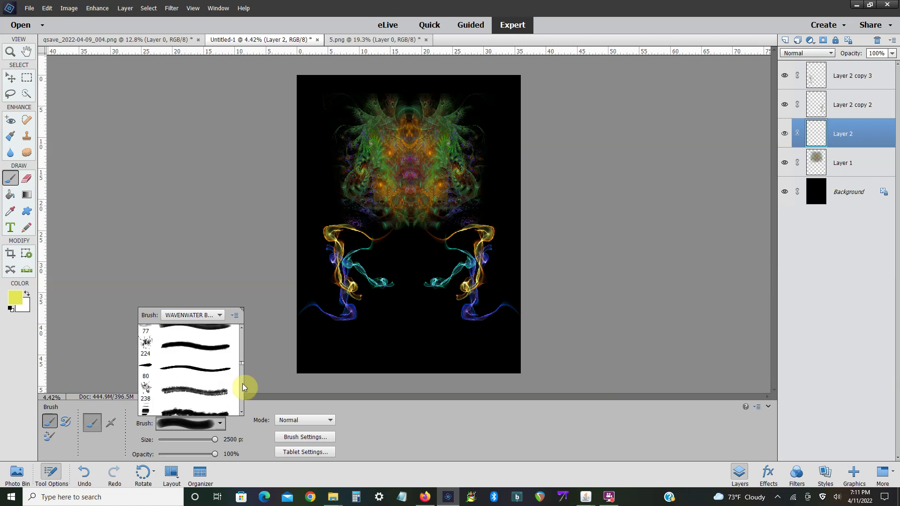
scroll(243, 388, down, 1)
scroll(241, 398, down, 1)
scroll(242, 401, down, 1)
scroll(242, 401, down, 1)
scroll(241, 400, down, 1)
scroll(242, 401, down, 1)
scroll(242, 401, down, 1)
scroll(242, 401, down, 1)
scroll(242, 401, down, 1)
scroll(242, 401, down, 1)
scroll(242, 401, down, 1)
scroll(241, 402, down, 1)
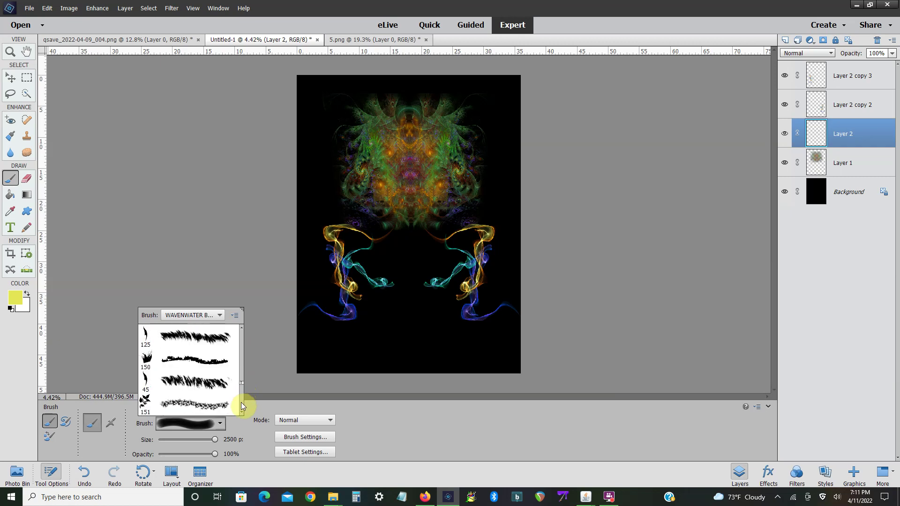
click(215, 403)
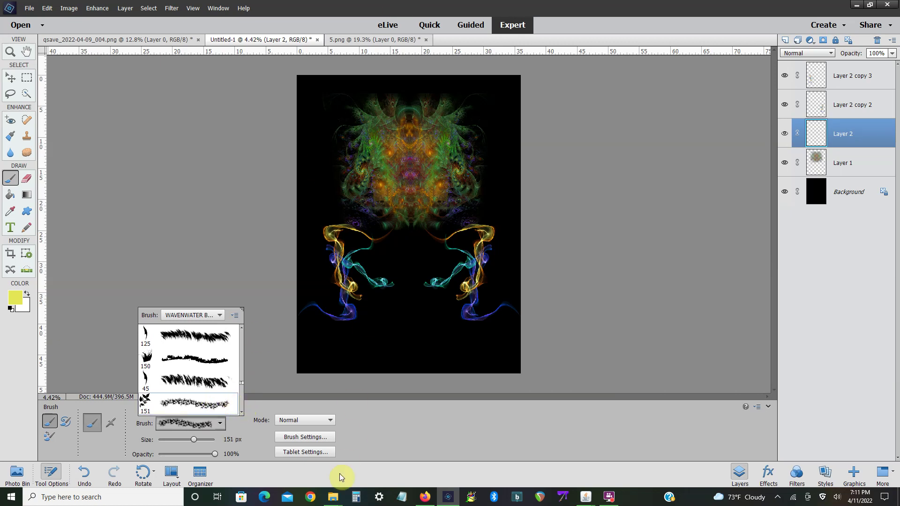
- Give the brush 16% scatter and 41% hue jitter, then go to the Edit menu
click(312, 438)
click(278, 320)
click(280, 305)
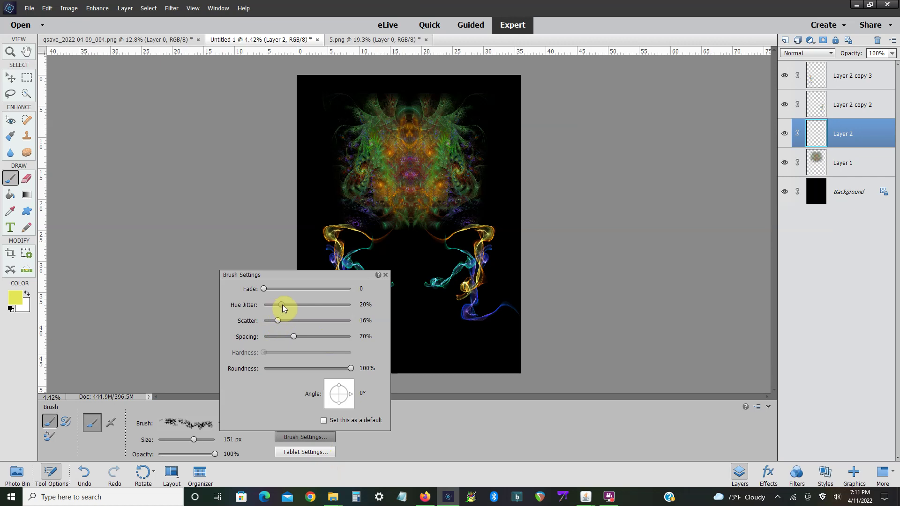
drag(293, 305, 300, 305)
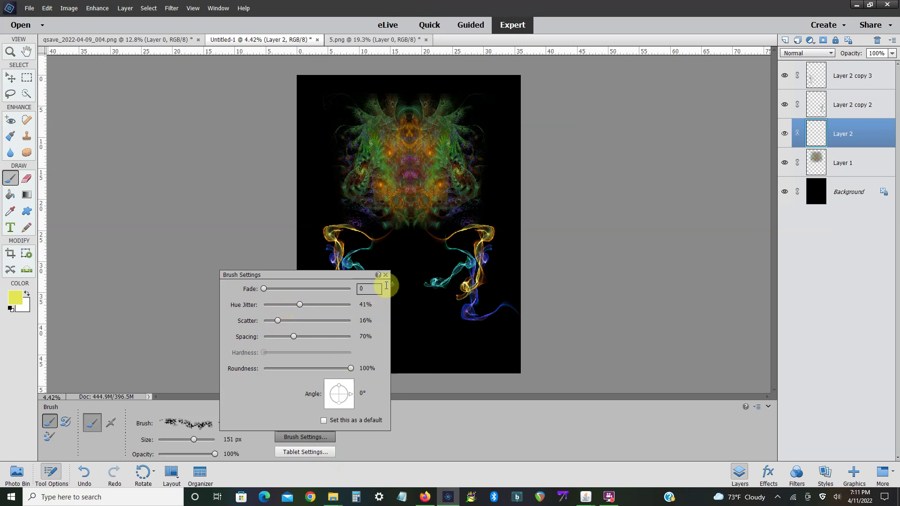
click(422, 321)
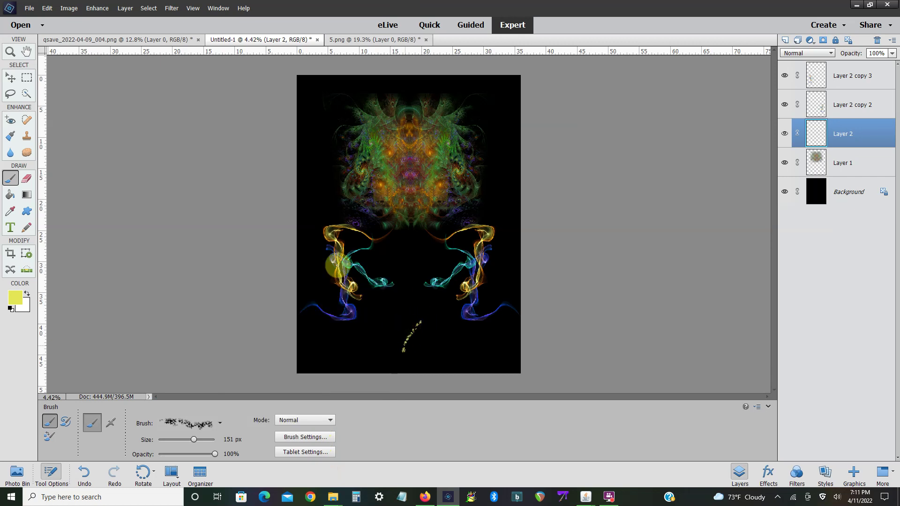
click(47, 8)
- Undo the test stroke, enlarge the brush to 1464 px, and paint pale-yellow leaf clusters down the upper-left edge
click(53, 18)
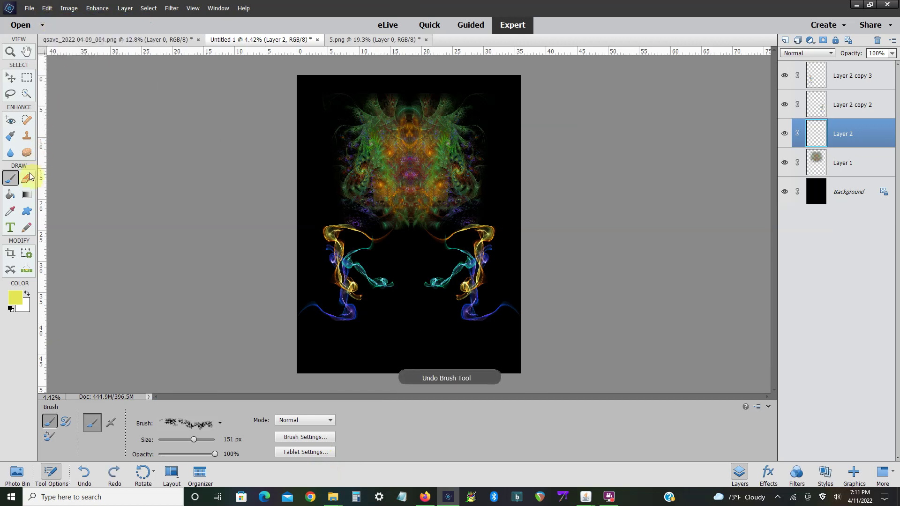
click(206, 439)
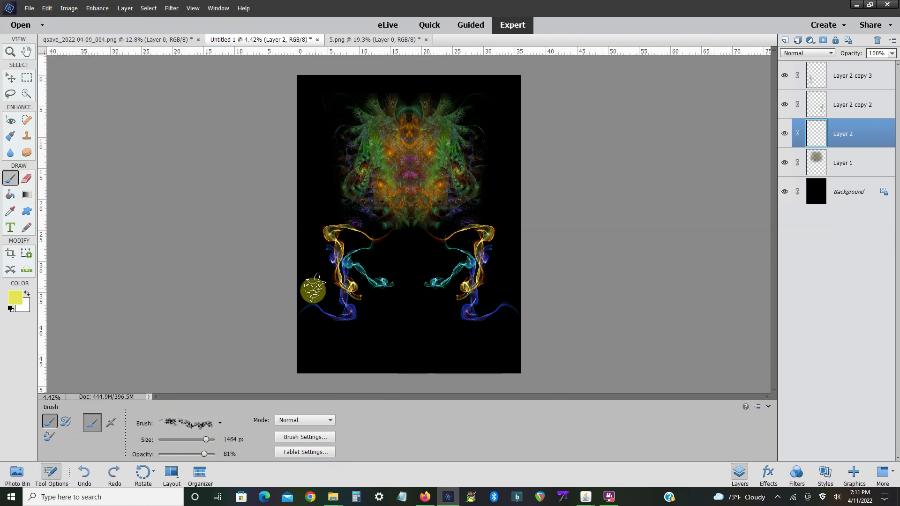
click(323, 113)
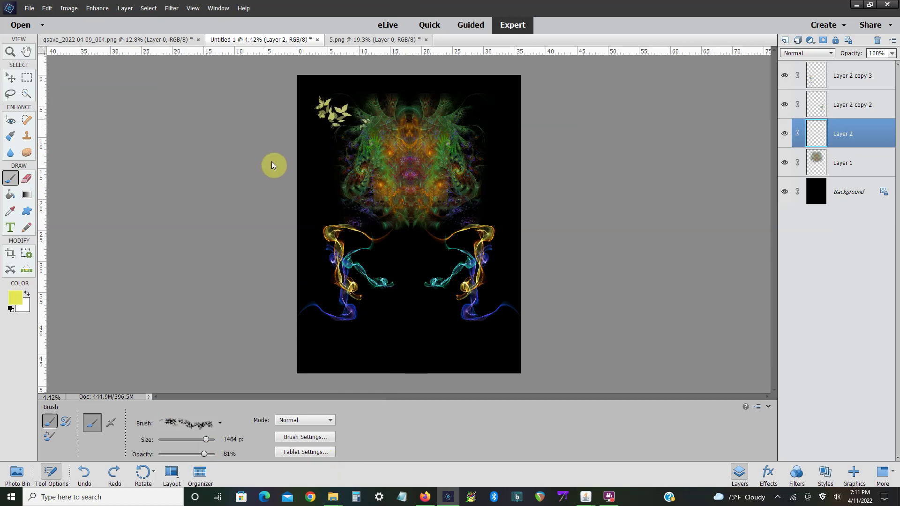
click(328, 150)
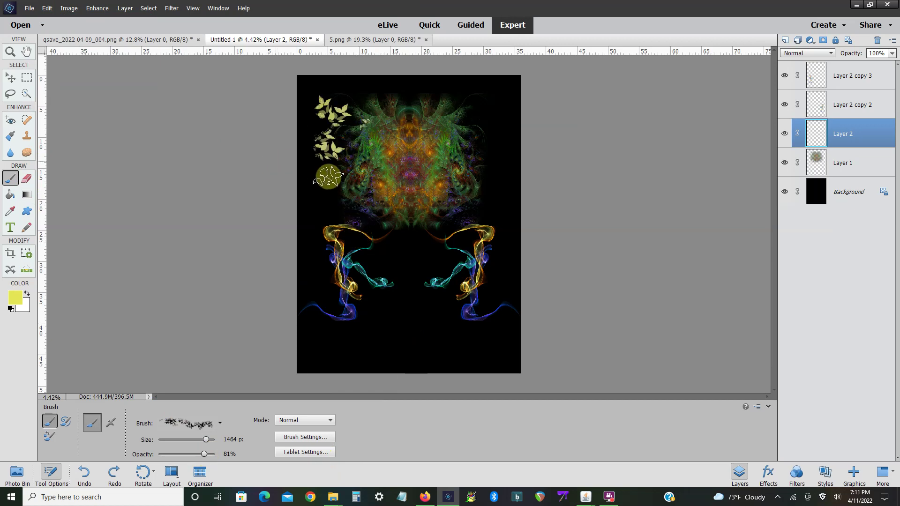
click(305, 206)
click(310, 219)
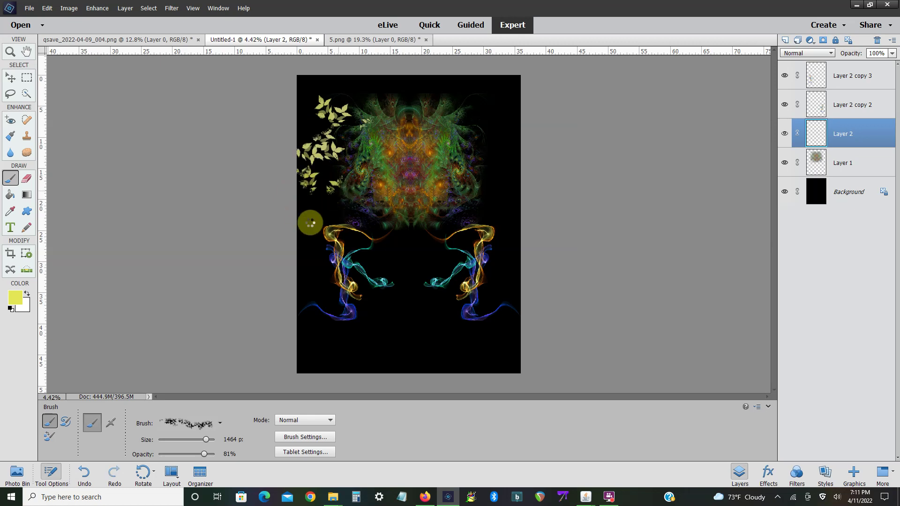
click(321, 175)
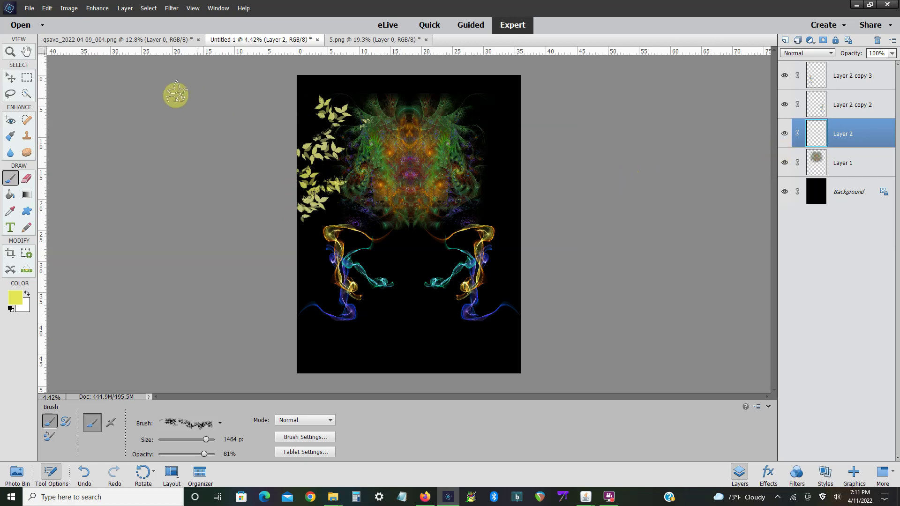
- Select the Rectangular Marquee tool and zoom in on the artwork
click(26, 77)
key(ctrl+plus)
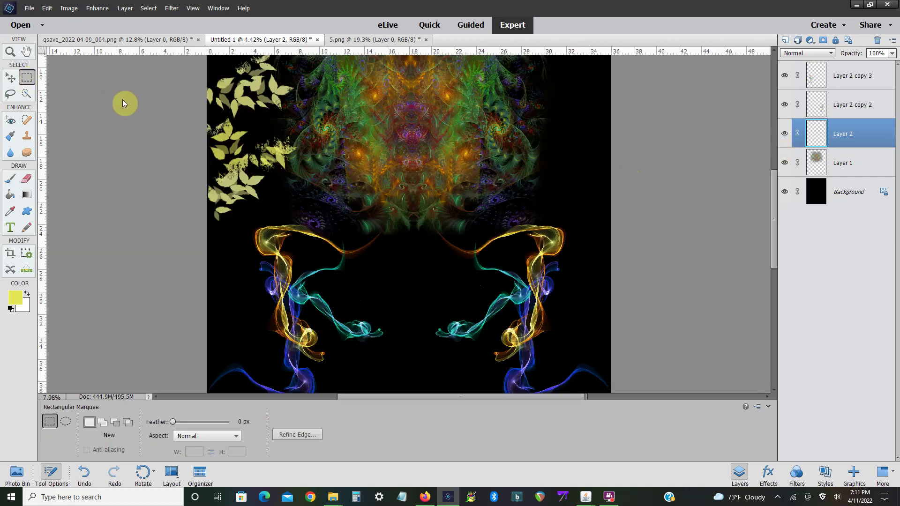
scroll(775, 272, right, 2)
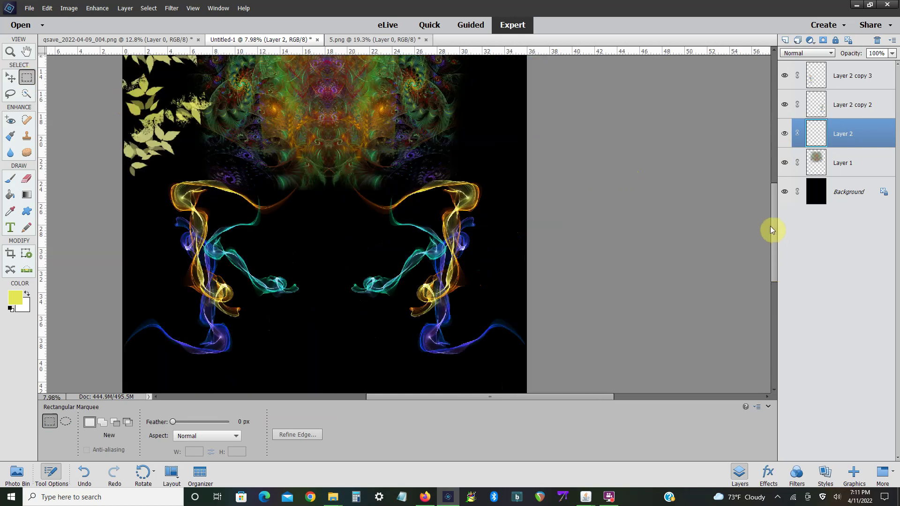
scroll(771, 229, up, 3)
- Set the foreground colour to orange and choose the 345 px textured brush
click(12, 299)
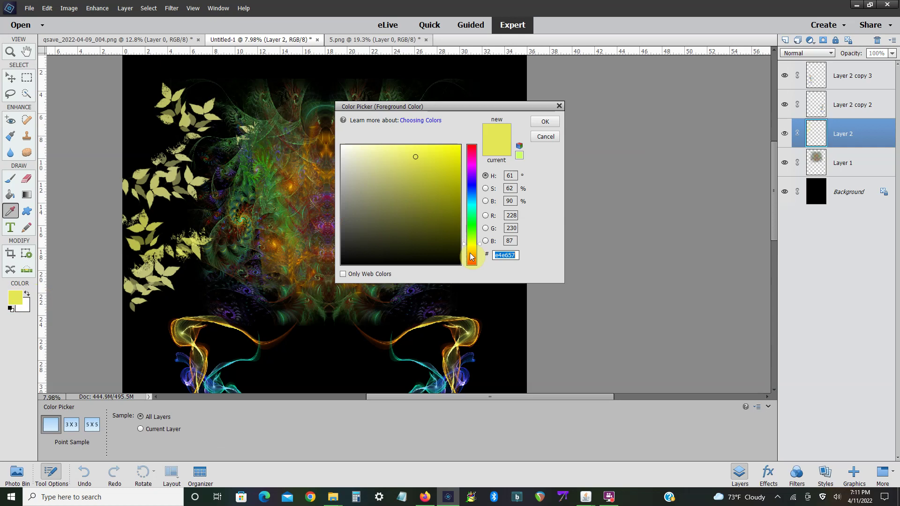
click(472, 256)
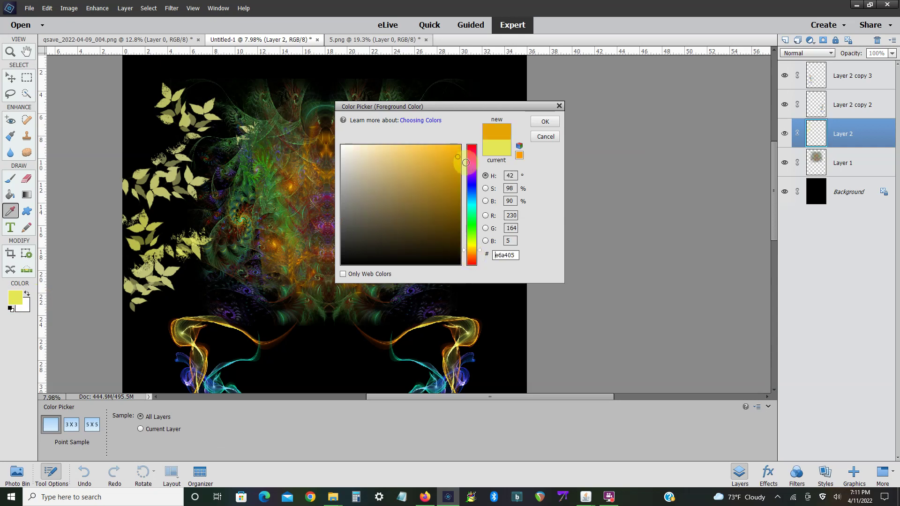
click(545, 136)
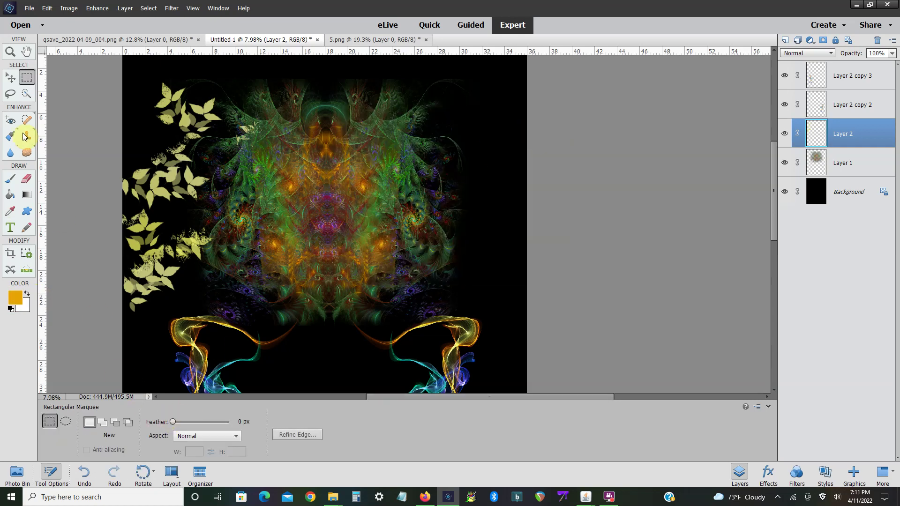
click(11, 182)
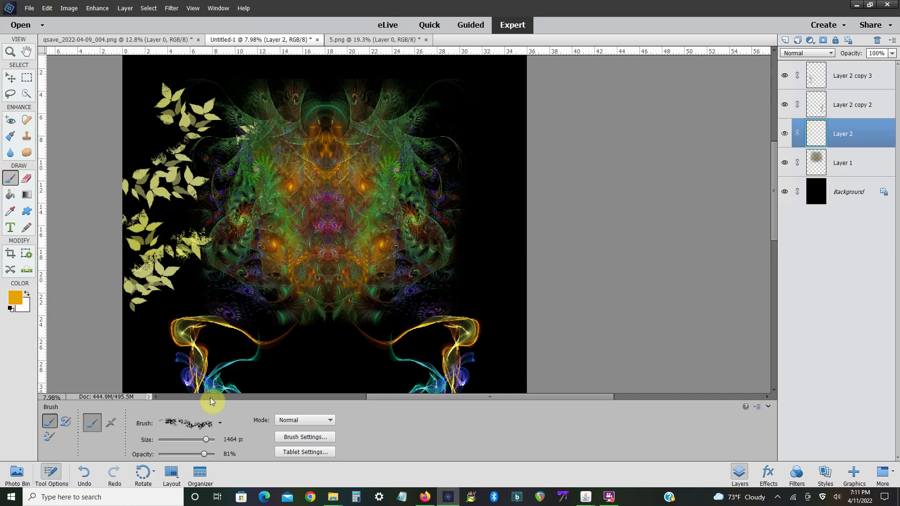
click(219, 424)
scroll(215, 389, down, 2)
scroll(212, 382, down, 1)
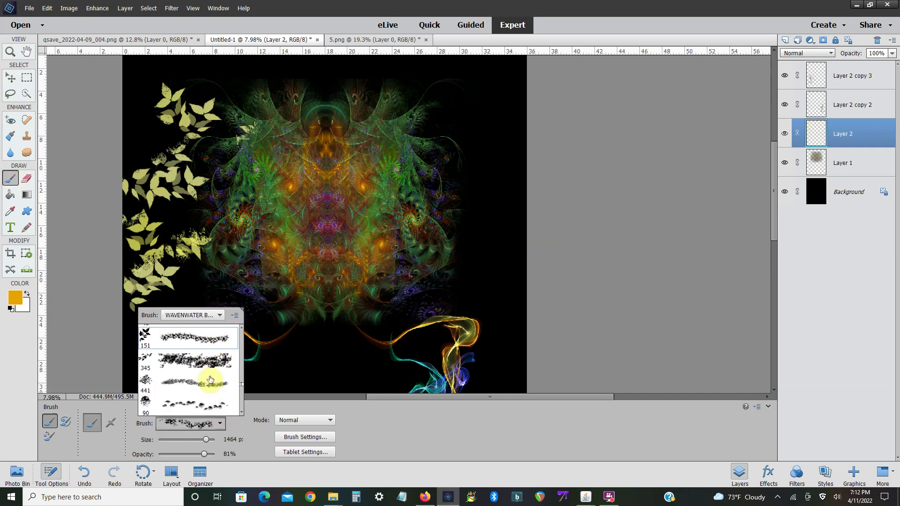
click(204, 361)
click(351, 397)
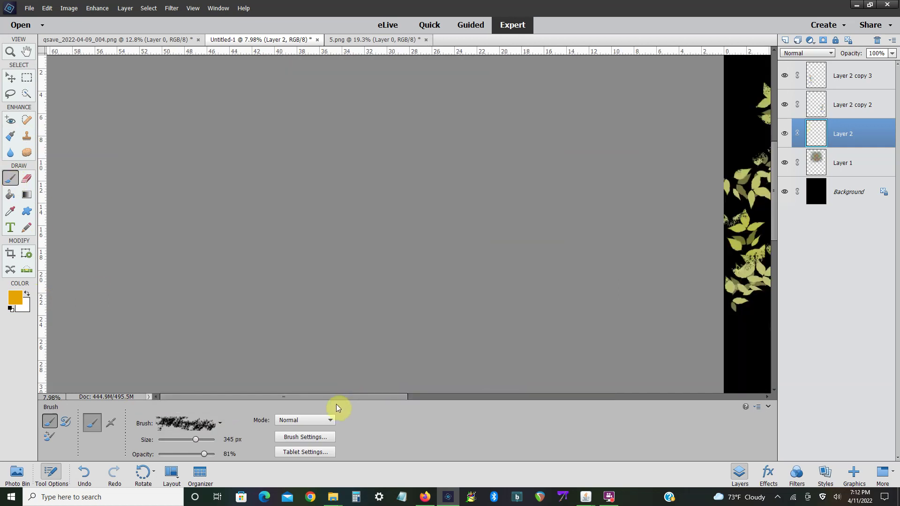
- Paint an orange textured streak across the fractal
drag(380, 398, 511, 393)
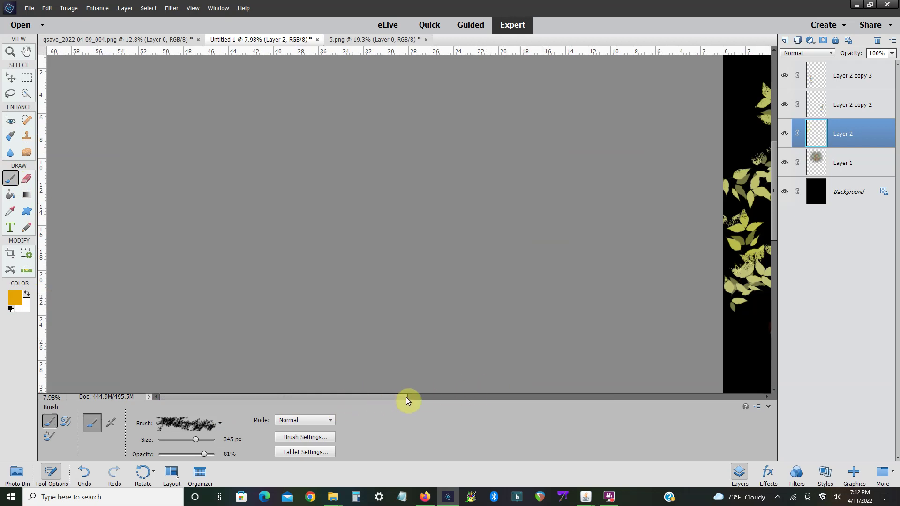
click(577, 397)
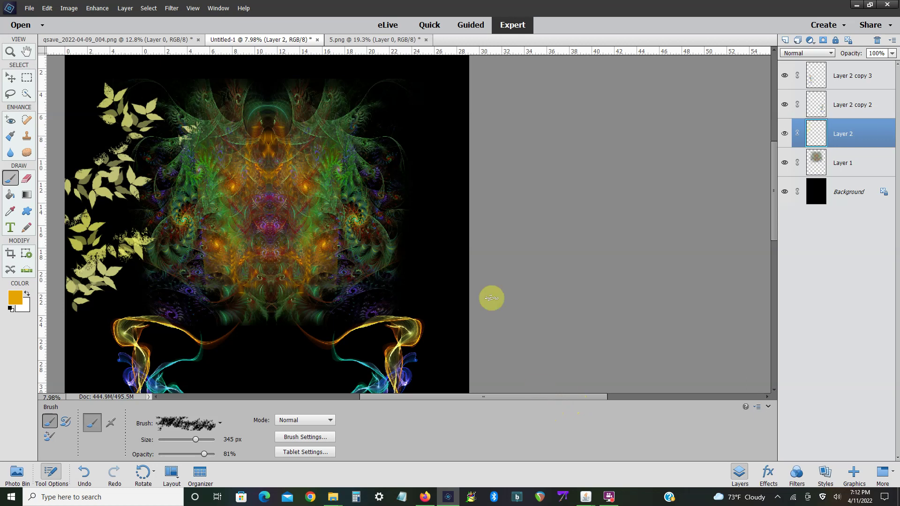
scroll(491, 297, left, 5)
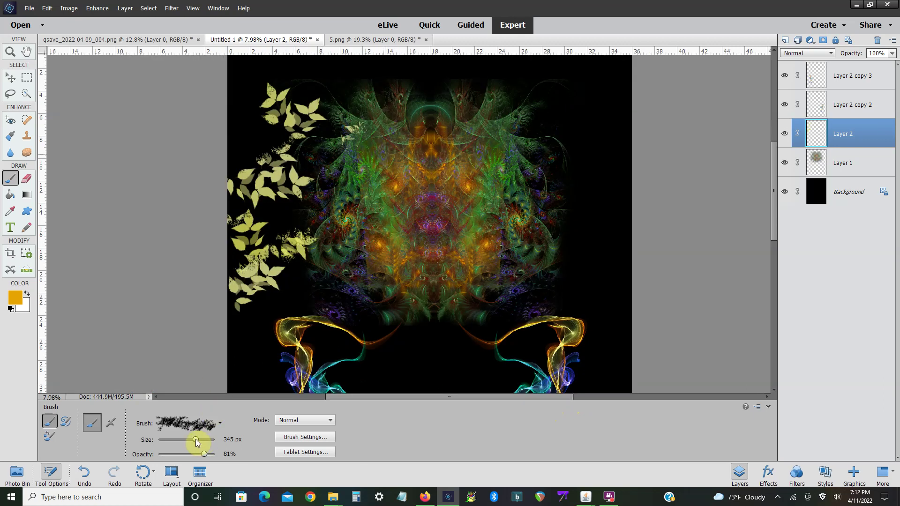
drag(378, 72, 310, 162)
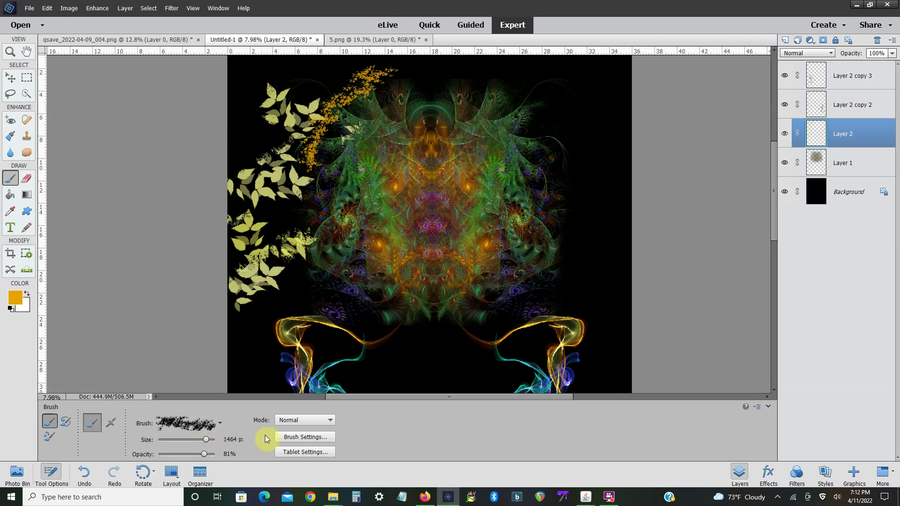
- Adjust the brush spacing and paint orange scattered leaves over the left side and upper middle
click(301, 437)
click(296, 336)
click(176, 323)
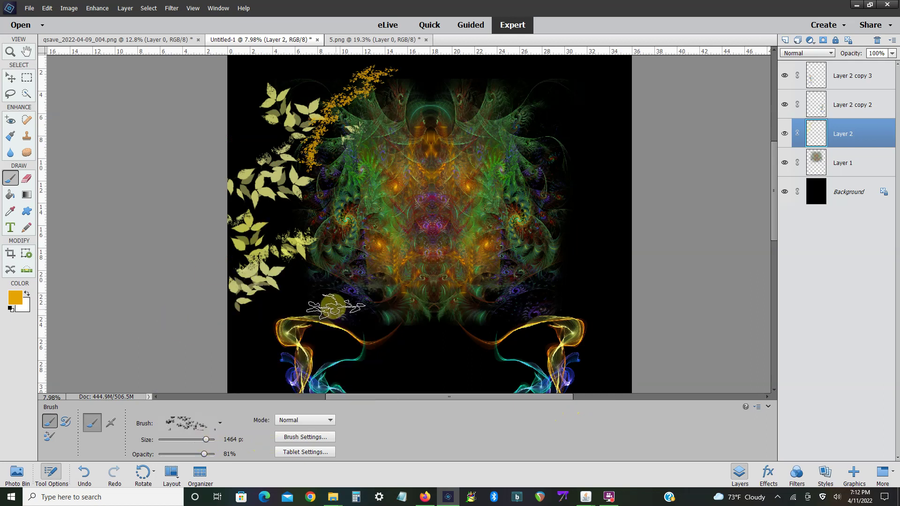
drag(223, 62, 238, 83)
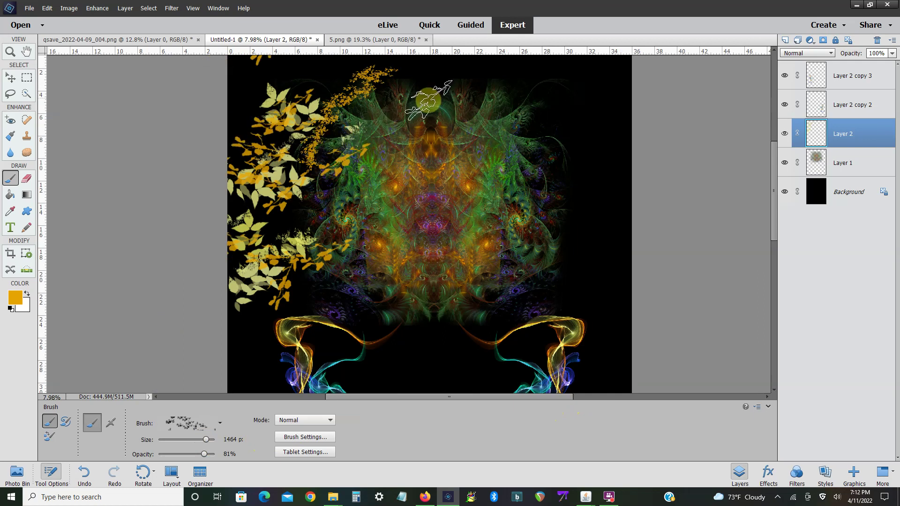
drag(357, 141, 466, 91)
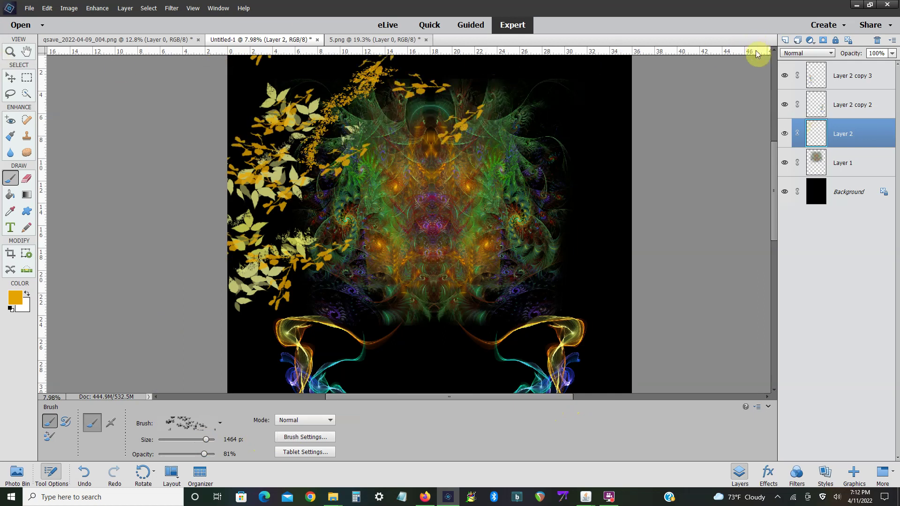
- Duplicate the leaf layer as Layer 2 copy
right_click(855, 130)
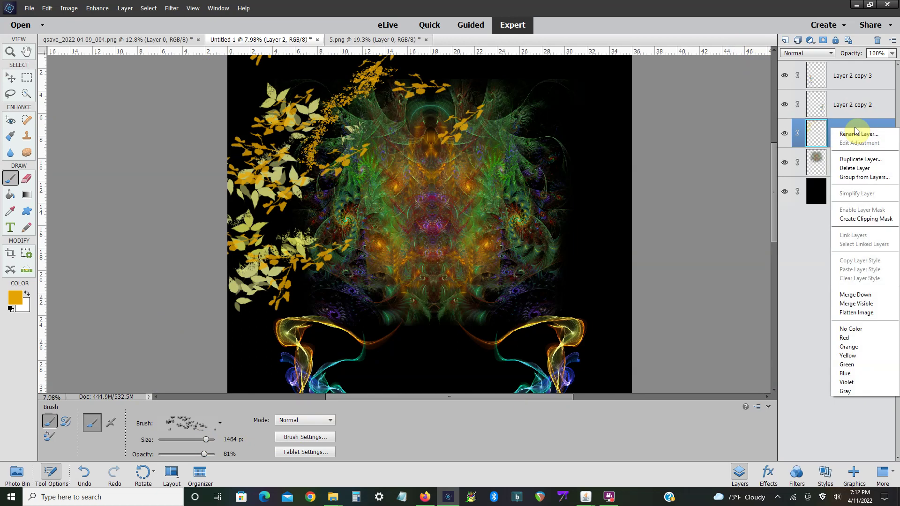
click(859, 159)
click(542, 153)
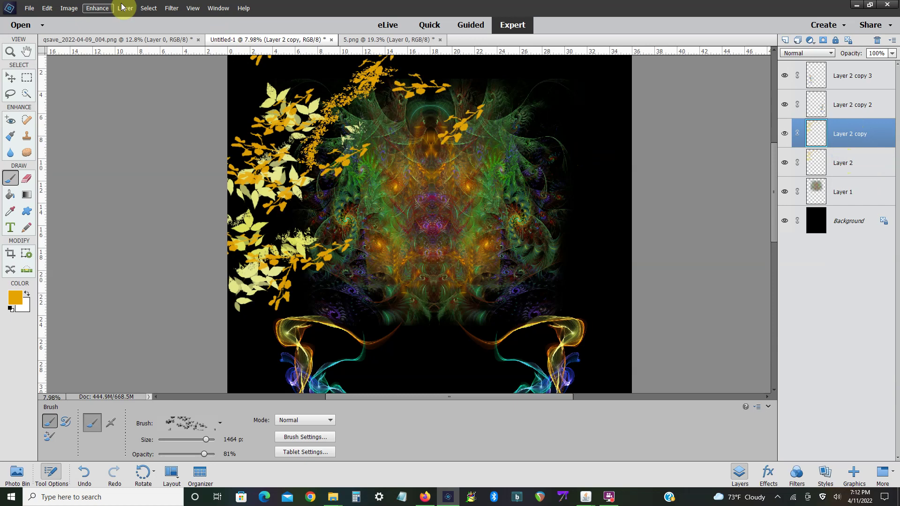
- Free-transform Layer 2 copy to move the mirrored leaves to the right edge
click(69, 8)
click(164, 22)
drag(469, 192, 534, 194)
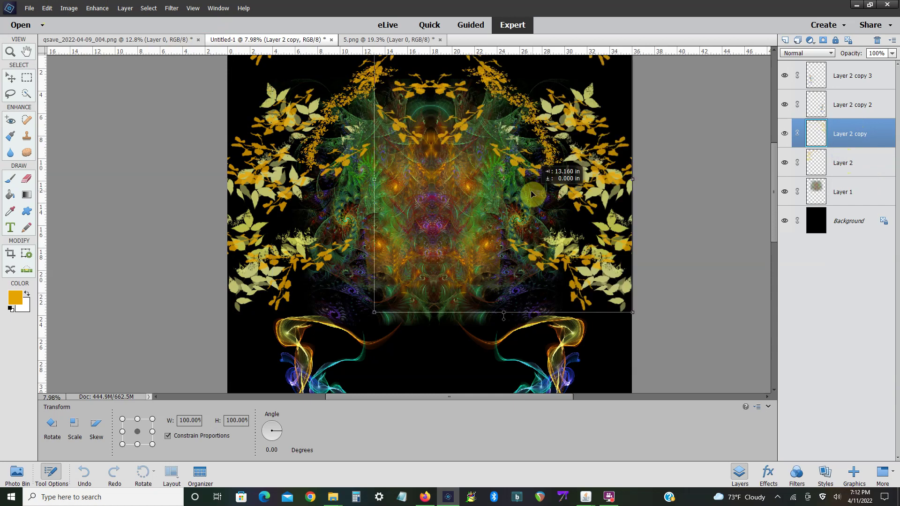
key(b)
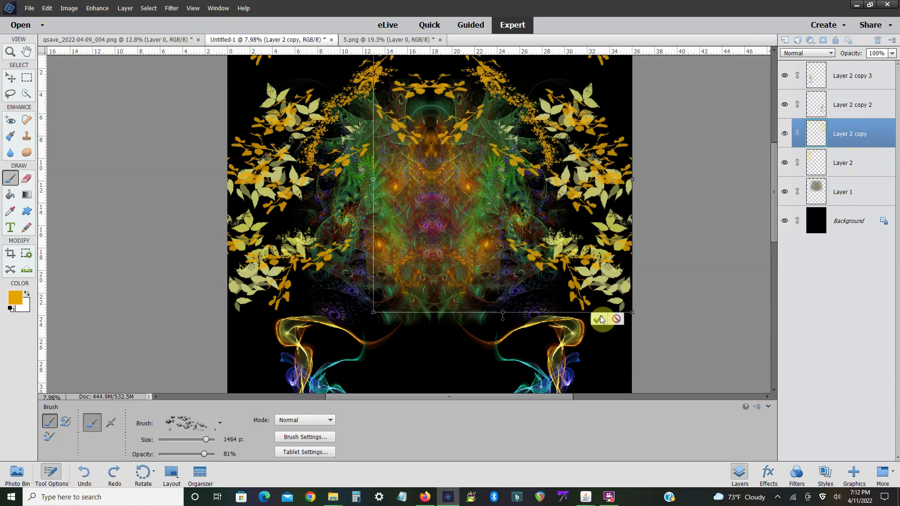
key(Return)
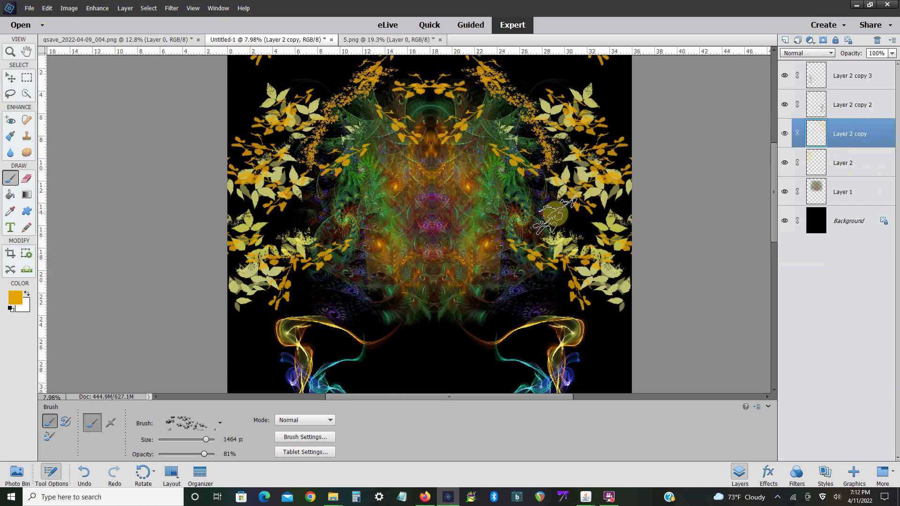
click(28, 78)
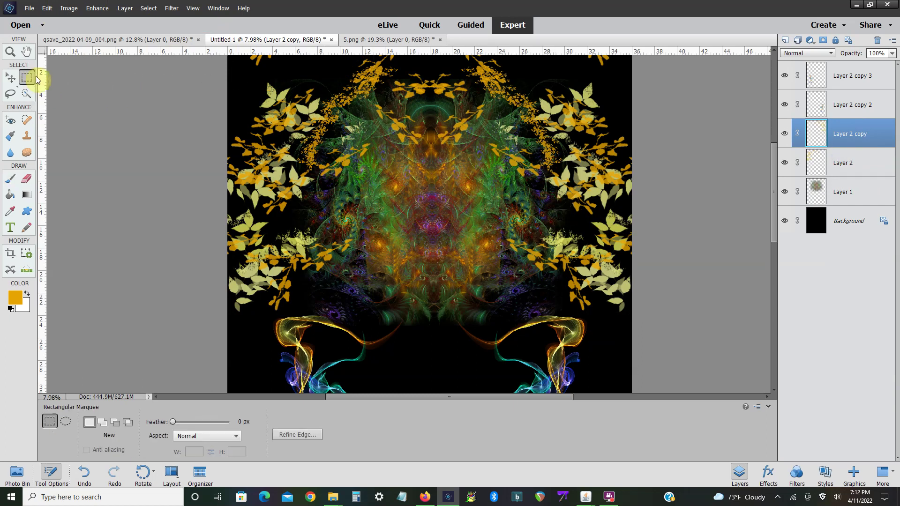
- Zoom so the whole tall canvas fits in the window
key(ctrl+0)
key(ctrl+minus)
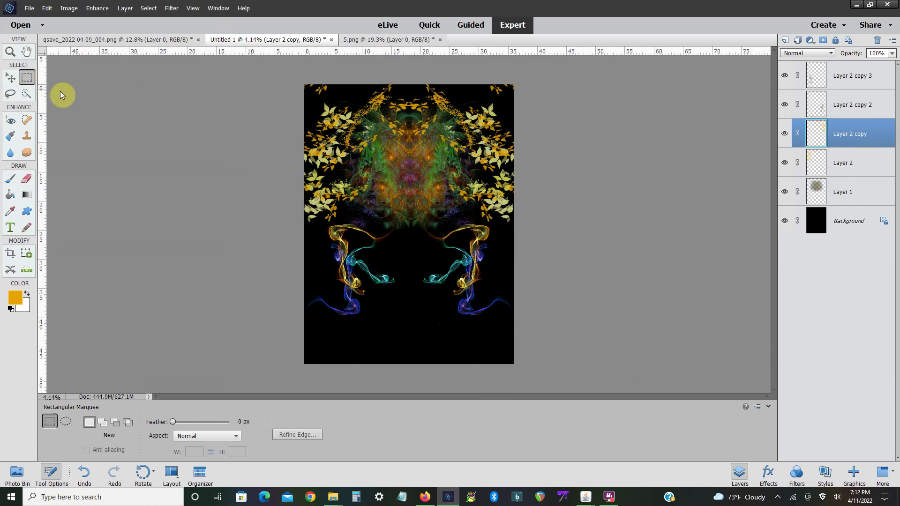
key(ctrl+plus)
key(ctrl+minus)
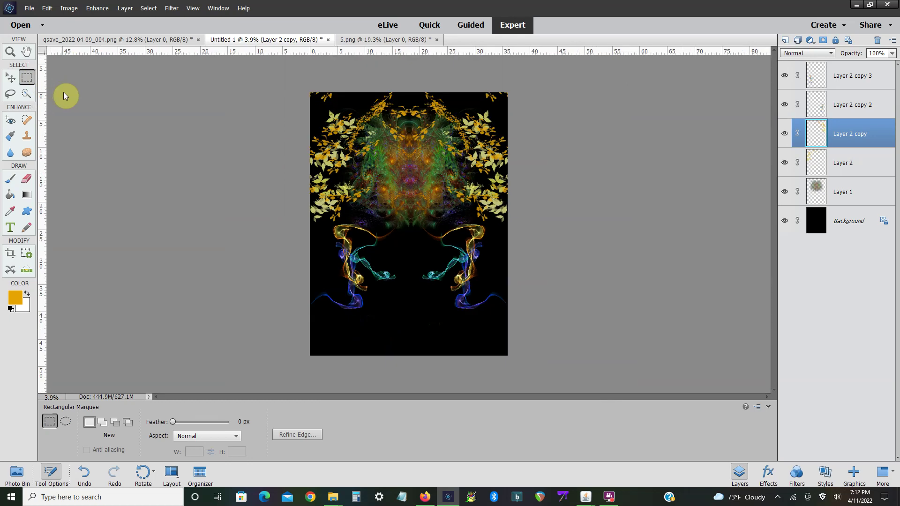
key(ctrl+plus)
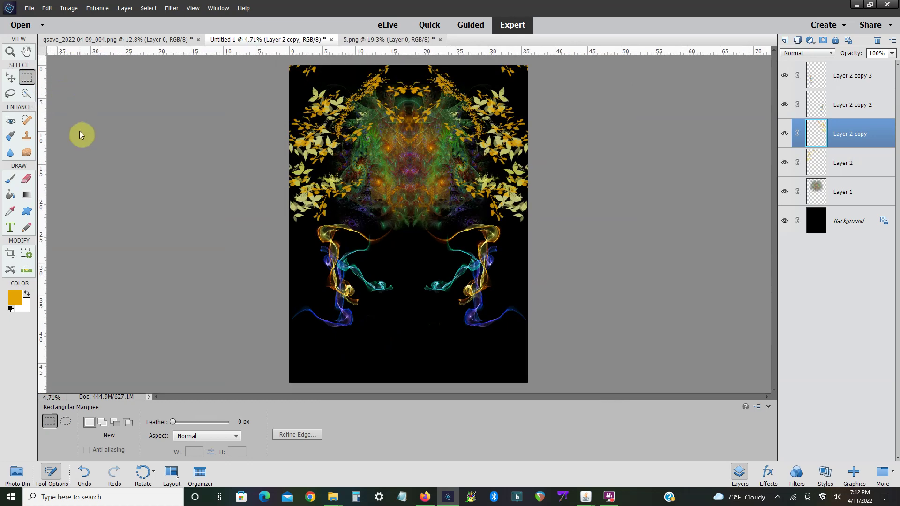
- Set a light purple foreground colour (d391e1, hue 289) for the Brush tool
click(10, 183)
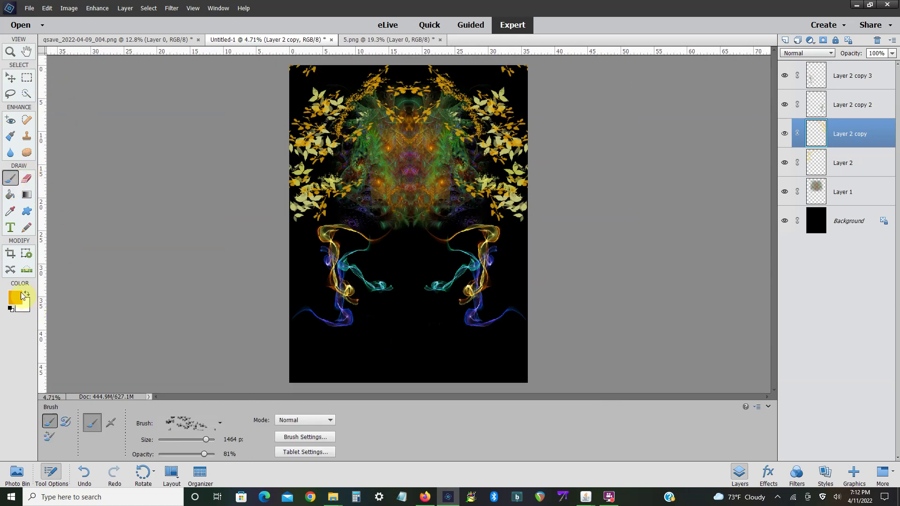
click(18, 296)
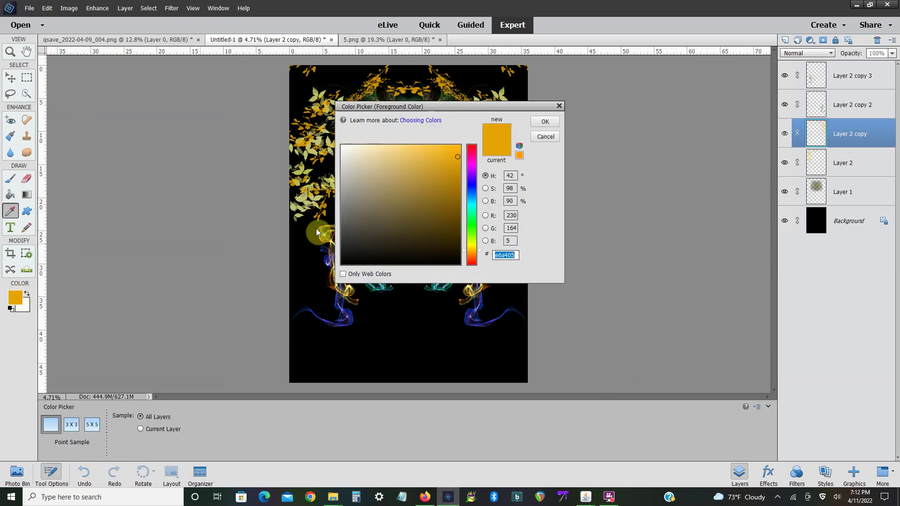
click(471, 170)
click(384, 160)
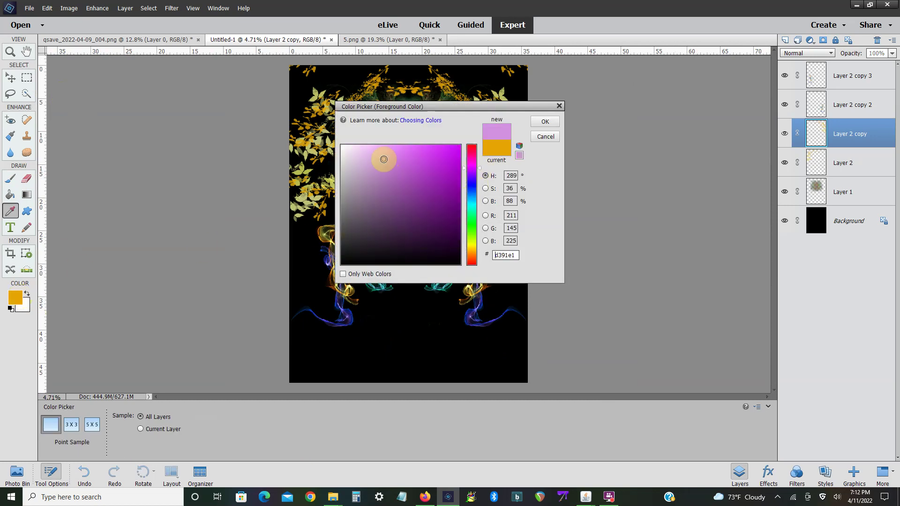
click(539, 126)
key(b)
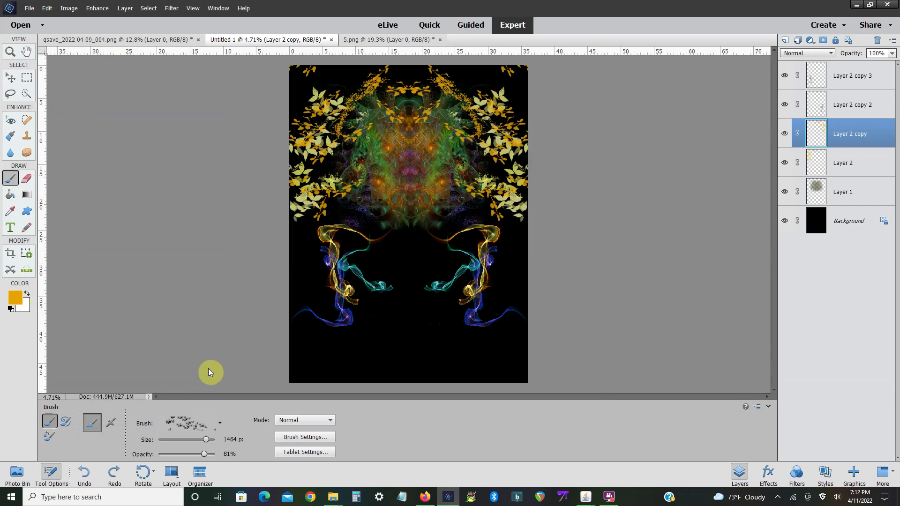
click(218, 423)
click(219, 317)
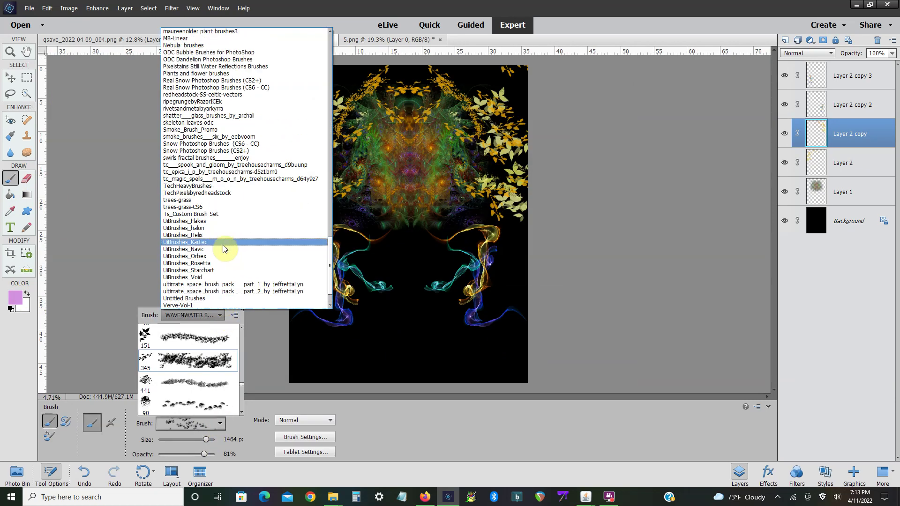
- Load the 26 Moon Brushes library and stamp a lilac full moon below the fractal
scroll(204, 140, up, 2)
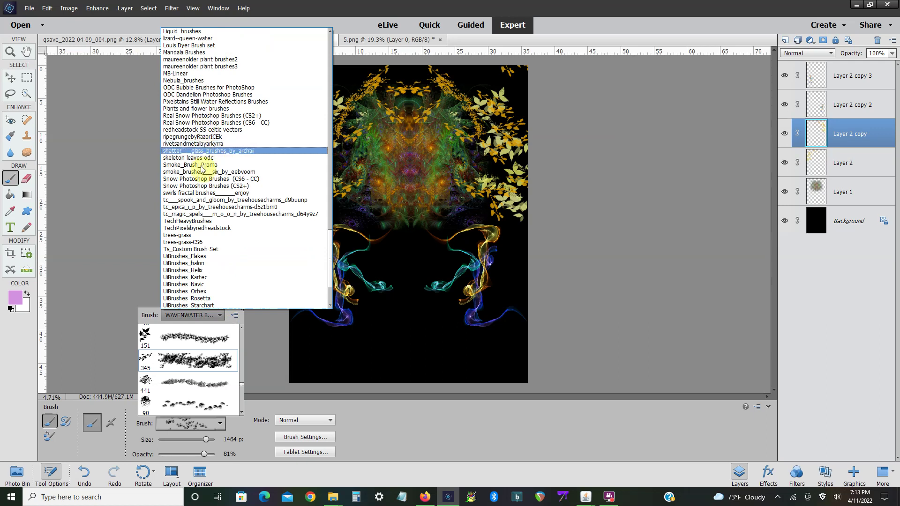
scroll(203, 167, up, 1)
scroll(204, 166, up, 1)
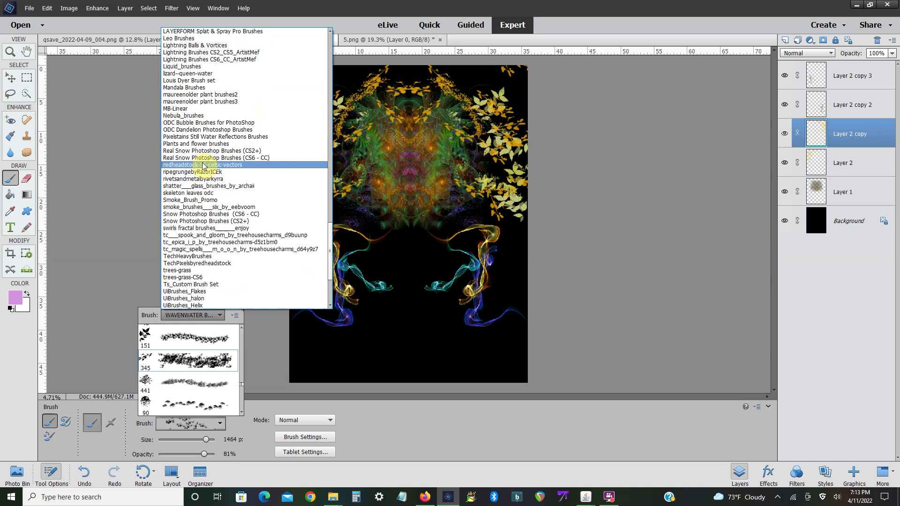
scroll(205, 167, down, 1)
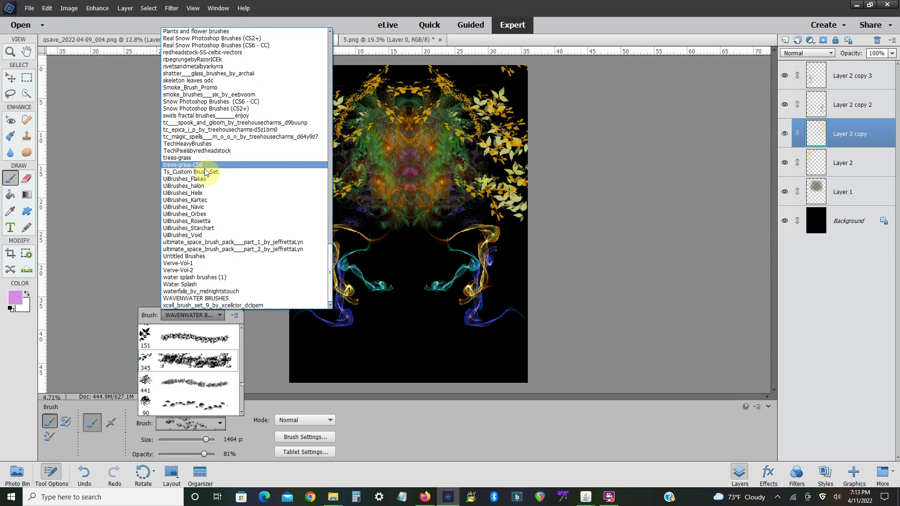
scroll(206, 171, down, 1)
scroll(205, 170, up, 1)
scroll(205, 170, up, 2)
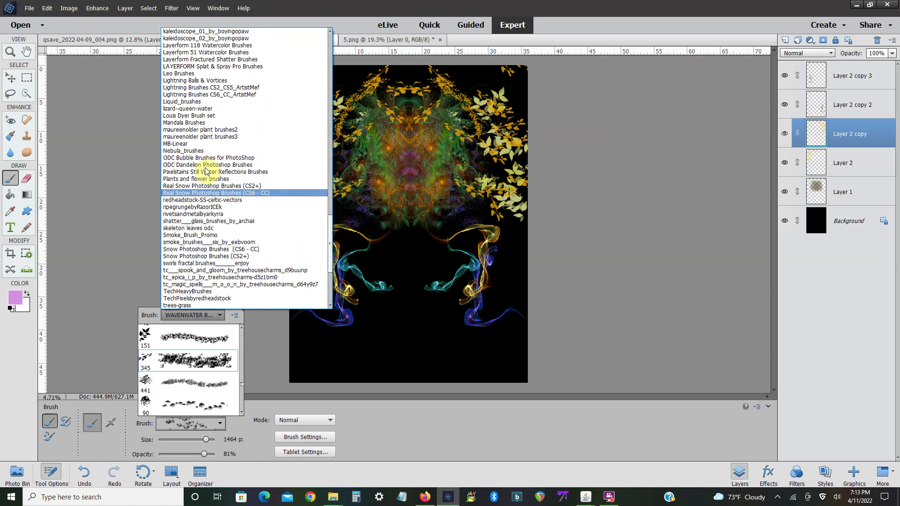
scroll(205, 170, up, 2)
scroll(205, 171, up, 2)
scroll(205, 169, up, 1)
scroll(206, 165, up, 2)
scroll(206, 160, up, 2)
scroll(214, 145, up, 5)
scroll(215, 136, up, 5)
scroll(216, 136, up, 5)
scroll(216, 136, up, 2)
scroll(215, 136, up, 1)
scroll(215, 136, up, 1)
scroll(216, 136, up, 2)
scroll(216, 136, up, 3)
scroll(216, 135, up, 2)
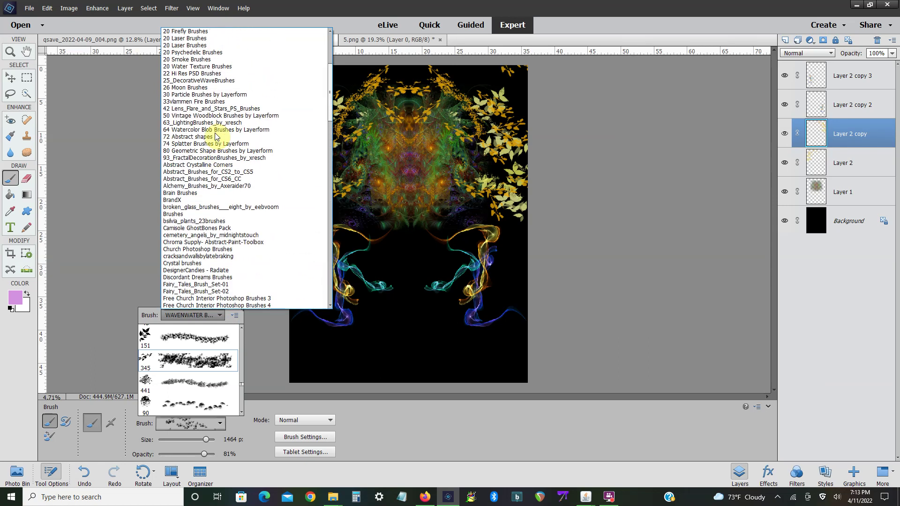
click(213, 88)
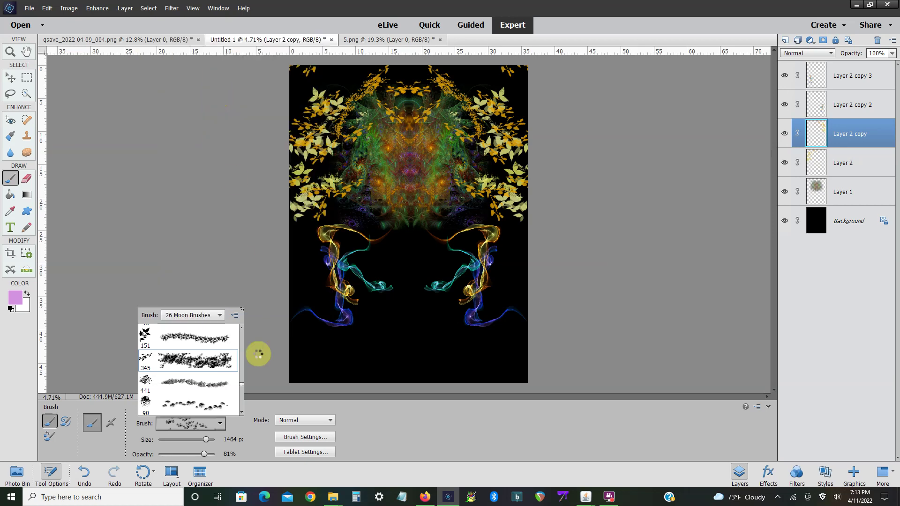
drag(246, 335, 241, 379)
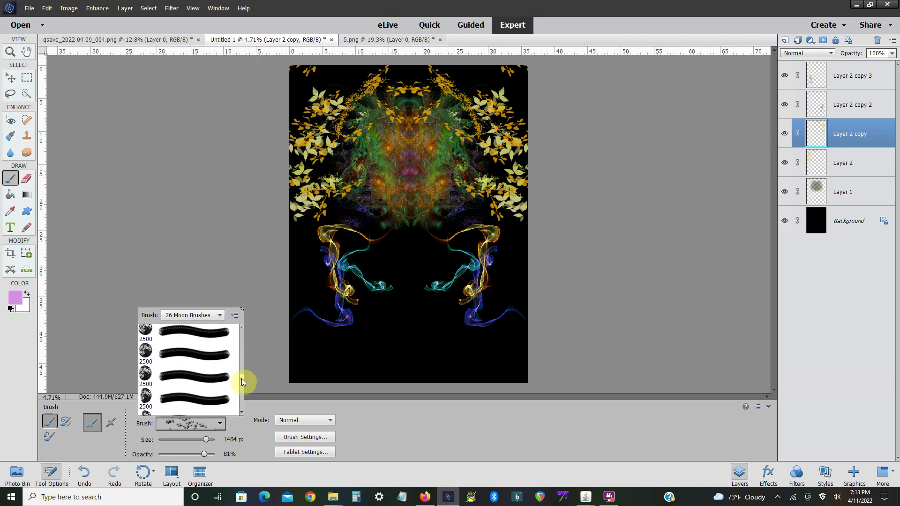
double_click(201, 343)
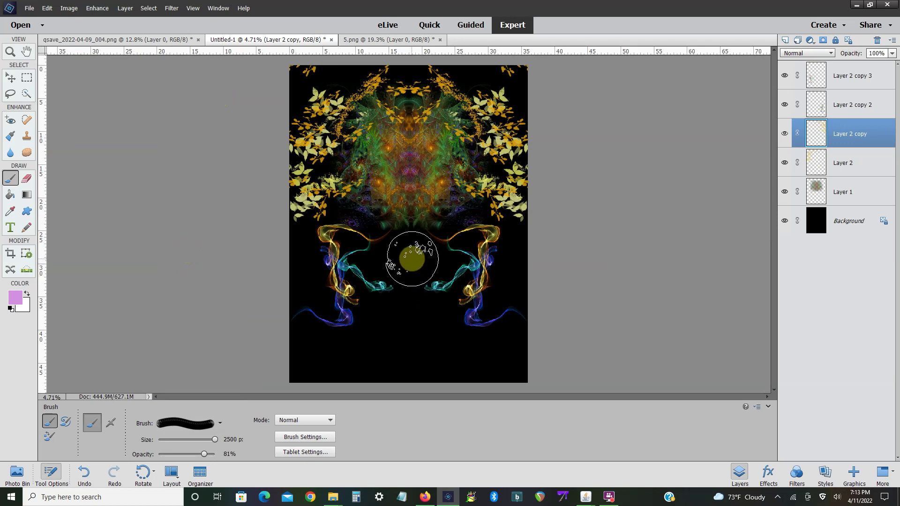
click(412, 259)
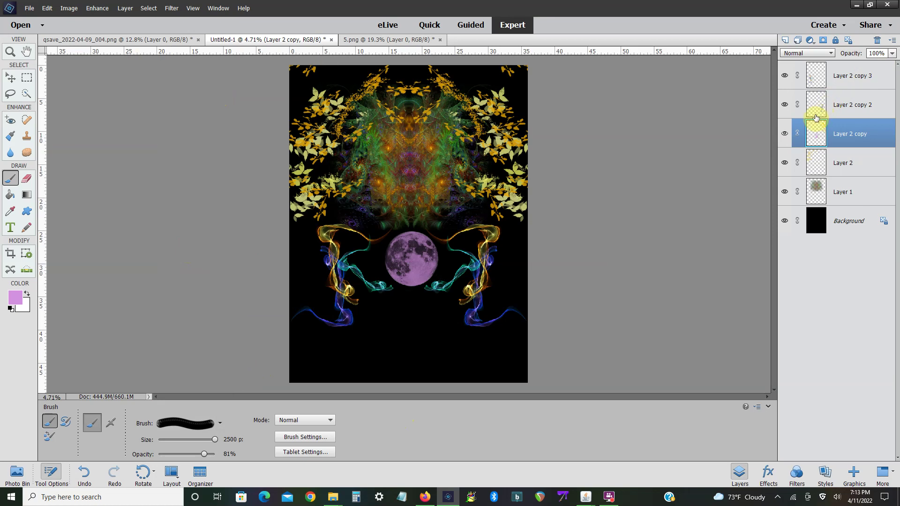
- Add an empty Layer 3 on top and bring up the foreground colour picker
click(784, 41)
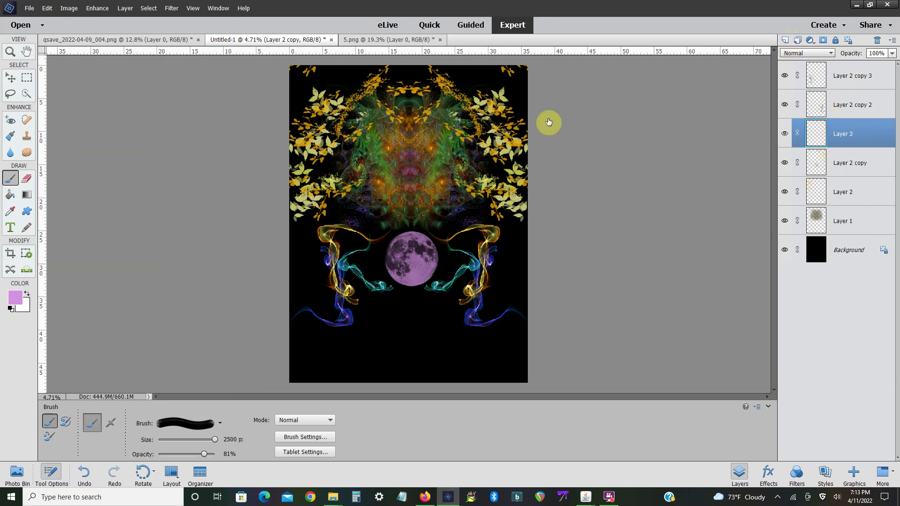
click(15, 303)
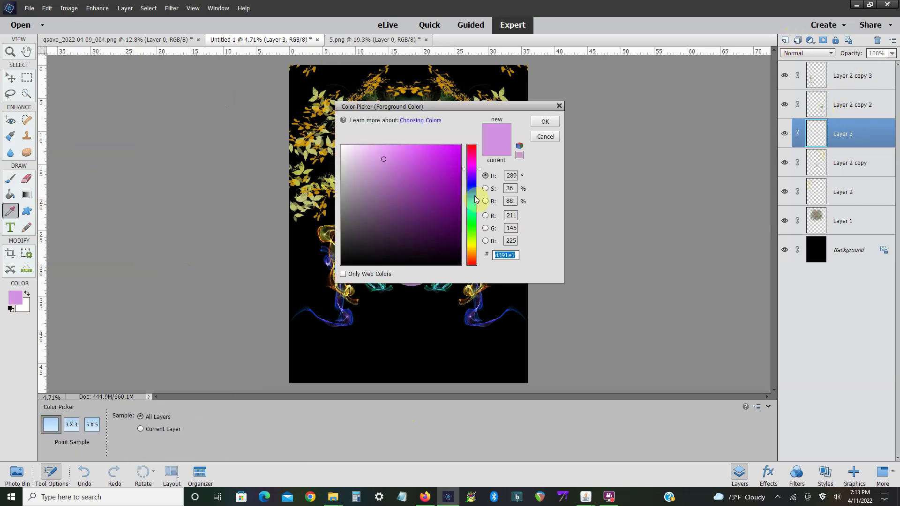
drag(468, 102, 665, 62)
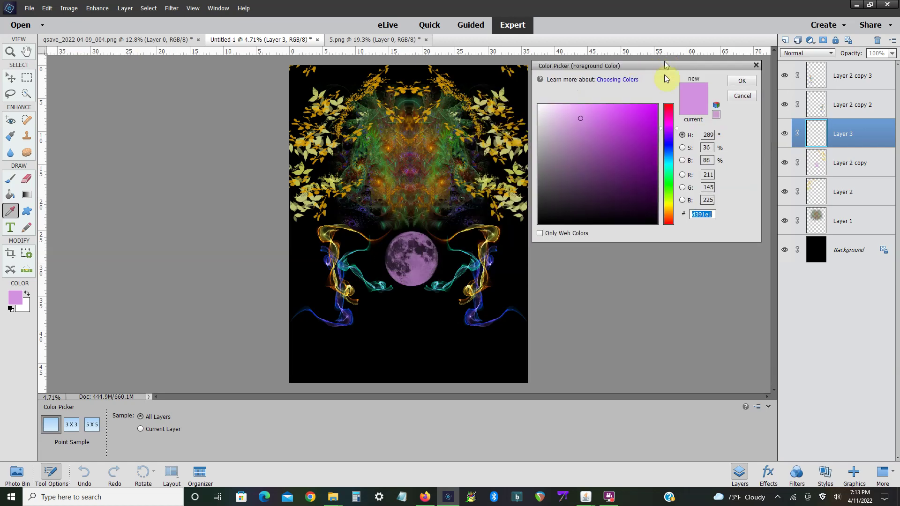
- Set the foreground colour to bright green #2be712
drag(669, 218, 669, 187)
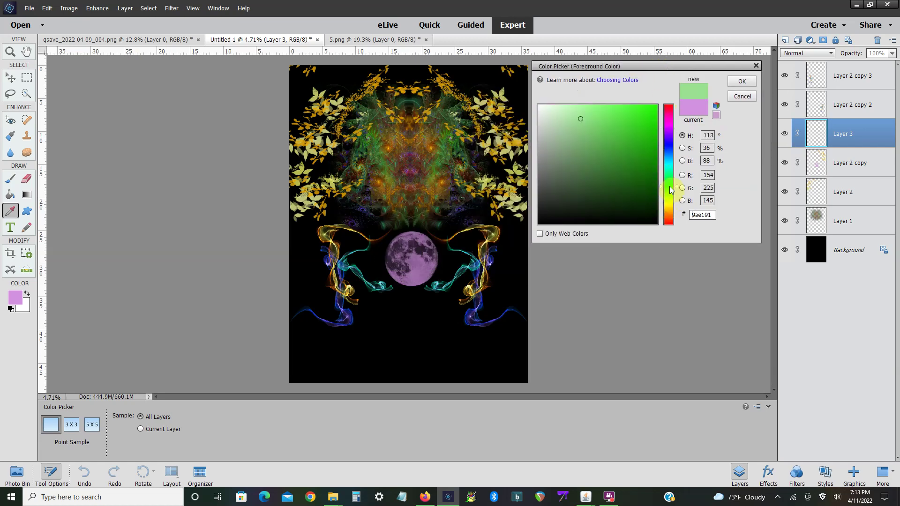
click(648, 116)
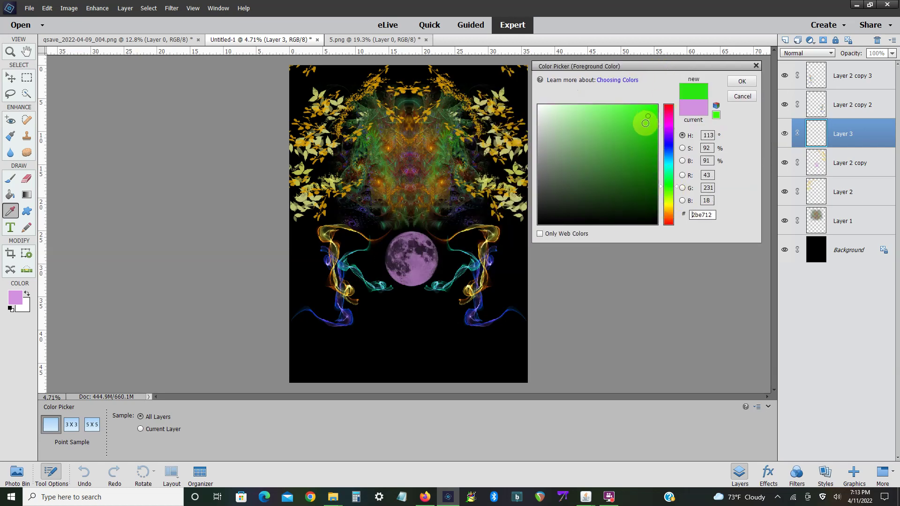
click(741, 83)
key(b)
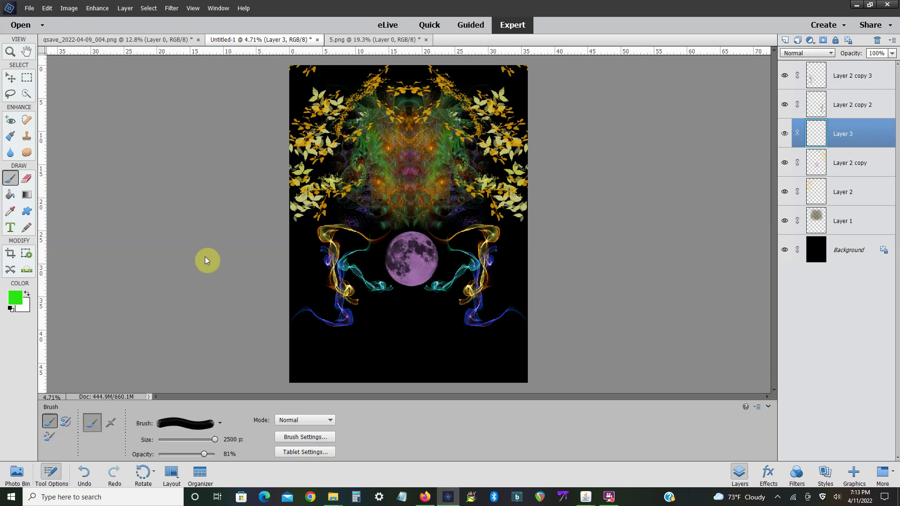
- Switch to the Custom Shape tool and load the GX10_Twirls_Graphicxtras_2 shape set
click(26, 211)
click(132, 426)
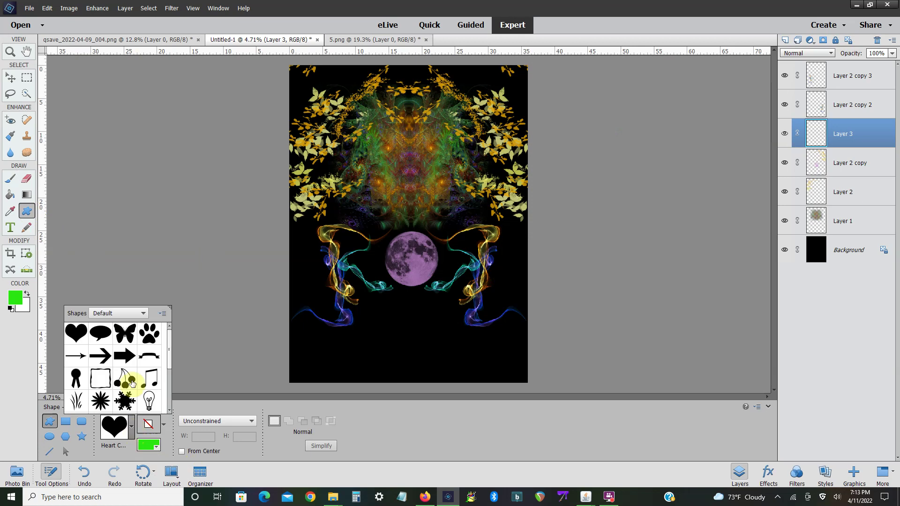
click(143, 314)
scroll(138, 263, down, 2)
scroll(139, 271, down, 3)
scroll(139, 273, down, 1)
scroll(139, 274, down, 3)
scroll(139, 274, down, 4)
scroll(139, 274, down, 4)
scroll(139, 274, down, 3)
scroll(138, 274, down, 4)
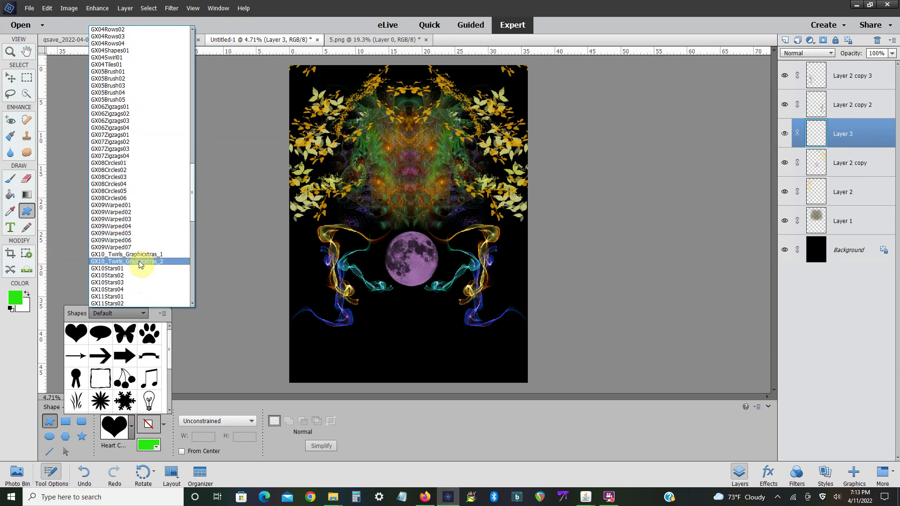
click(139, 261)
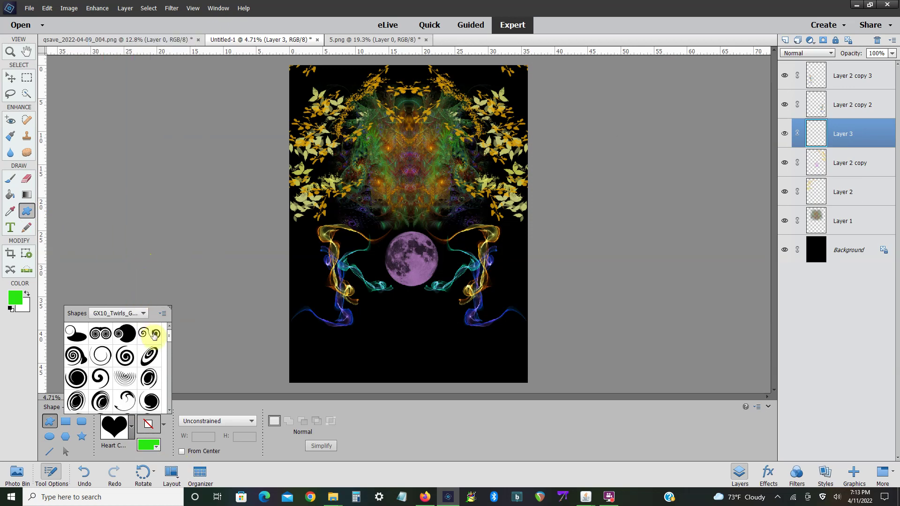
drag(169, 337, 169, 408)
- Load the GX144 twirl shape set and pick a square twirl pattern shape
click(136, 313)
scroll(143, 286, down, 3)
scroll(145, 287, down, 2)
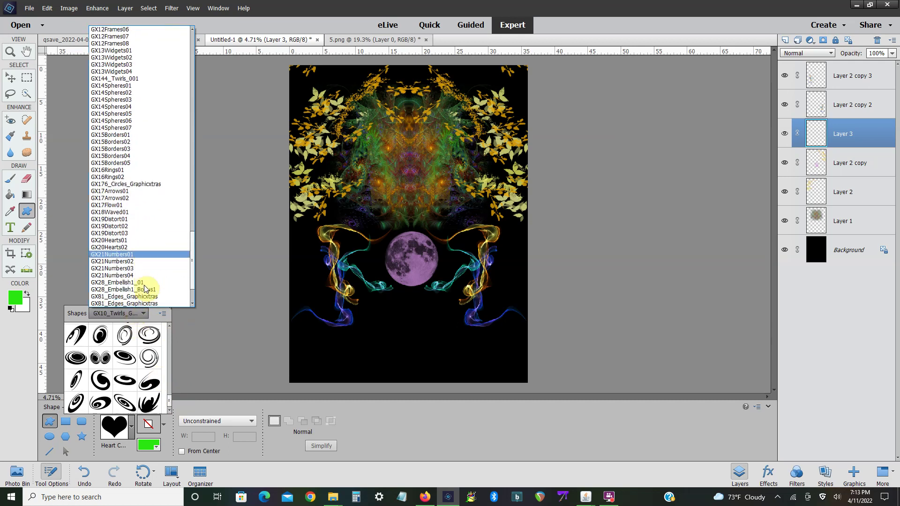
scroll(144, 287, down, 2)
scroll(145, 288, up, 2)
scroll(145, 288, up, 1)
scroll(145, 288, up, 2)
click(129, 188)
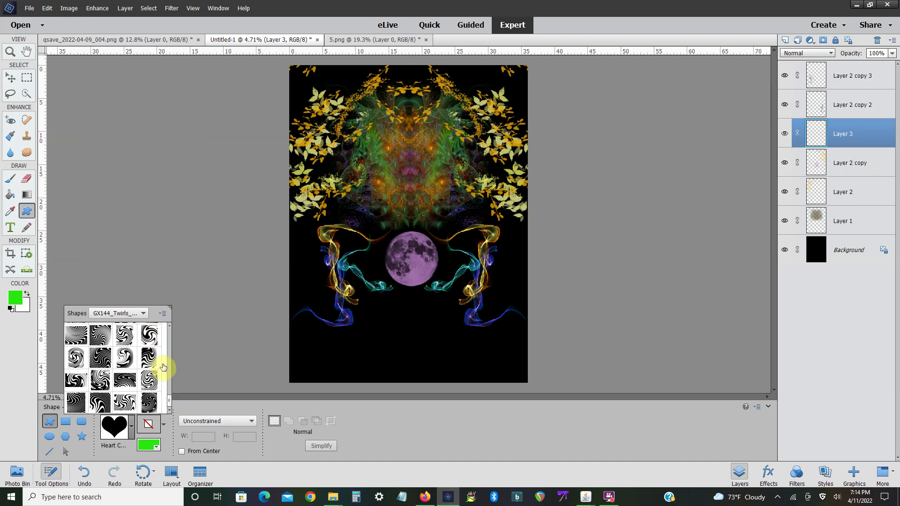
click(149, 403)
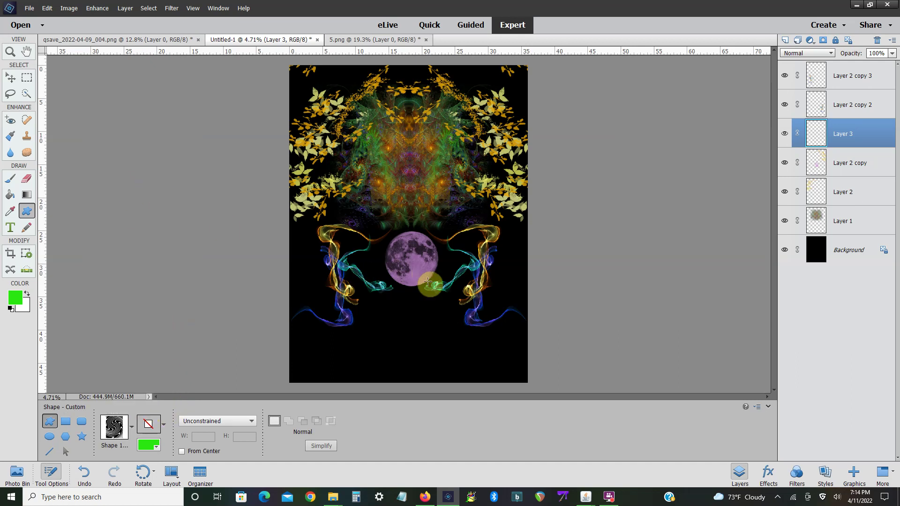
- Draw the green twirl shape, move its layer above Background, and resize the image to 5400 px wide
drag(396, 265, 514, 369)
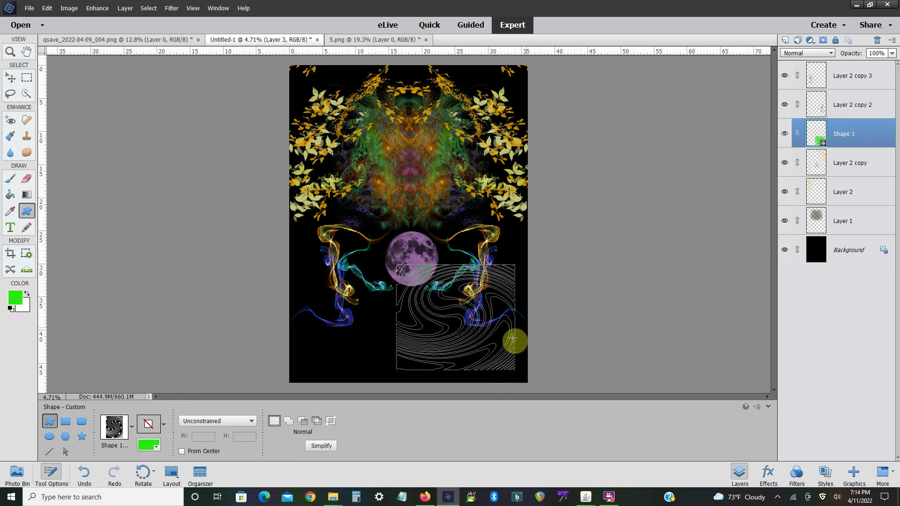
drag(857, 134, 856, 223)
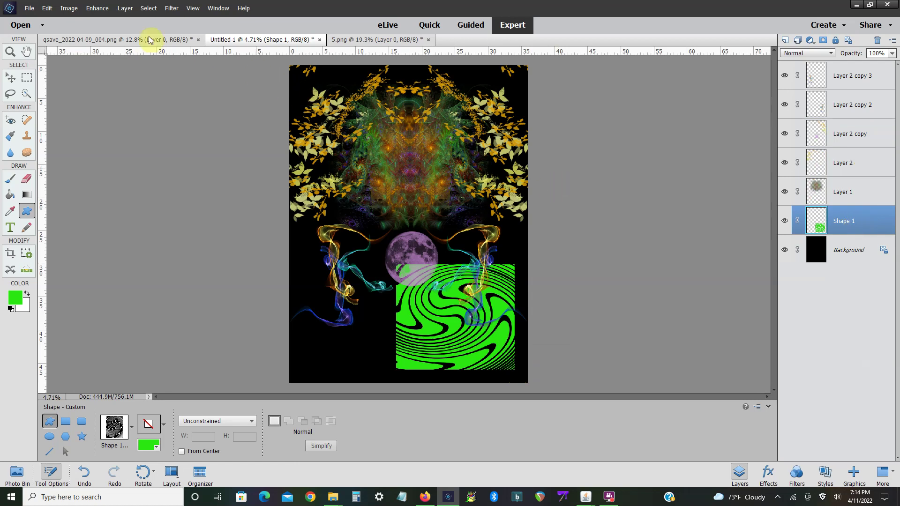
click(69, 8)
mouse_move(74, 64)
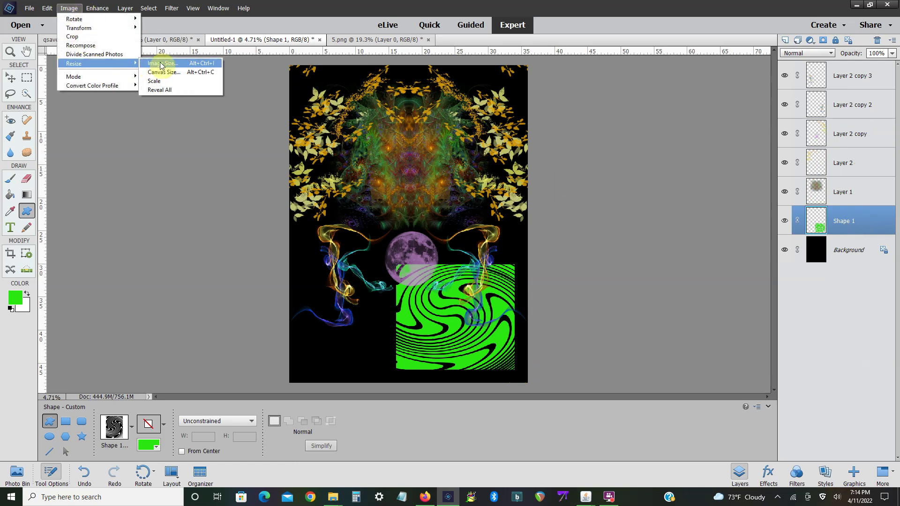
click(165, 63)
text(5400)
key(Tab)
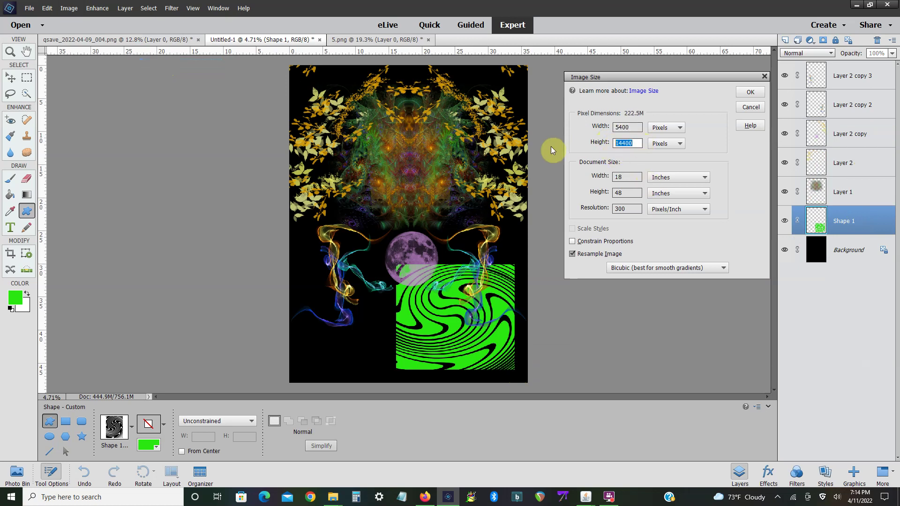
click(750, 92)
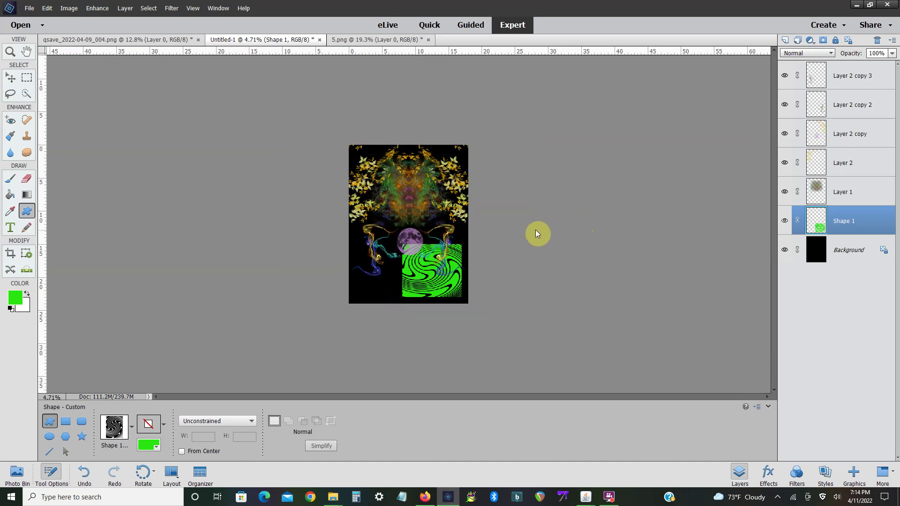
key(ctrl+plus)
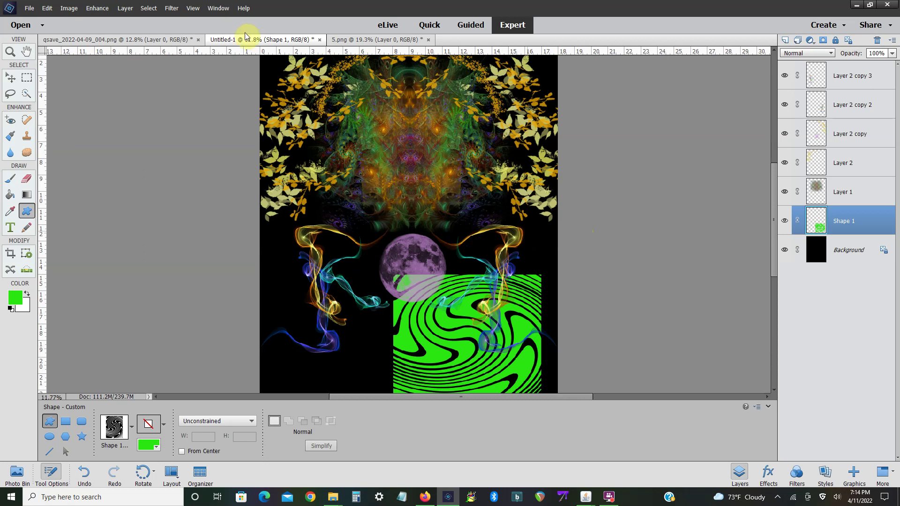
- In Liquify, warp the green twirl into jagged flame-like spikes and wavy stripes
click(170, 9)
mouse_move(183, 90)
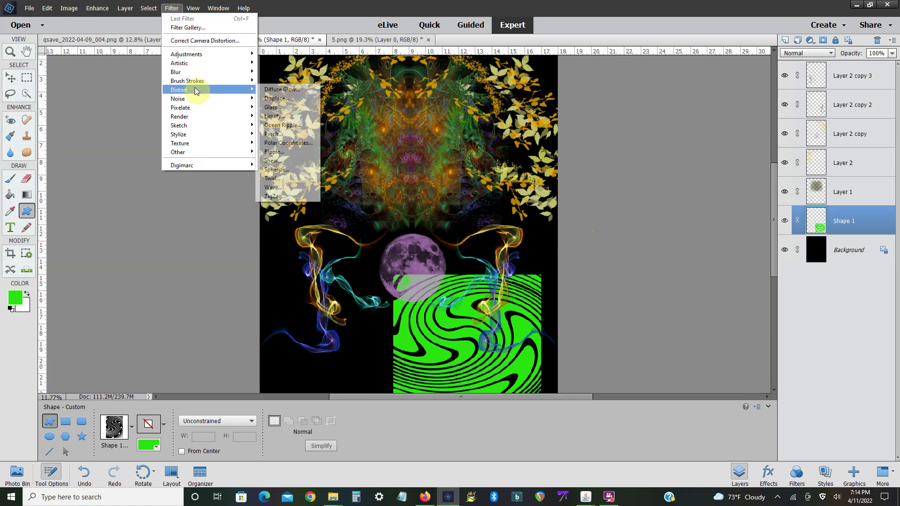
click(277, 119)
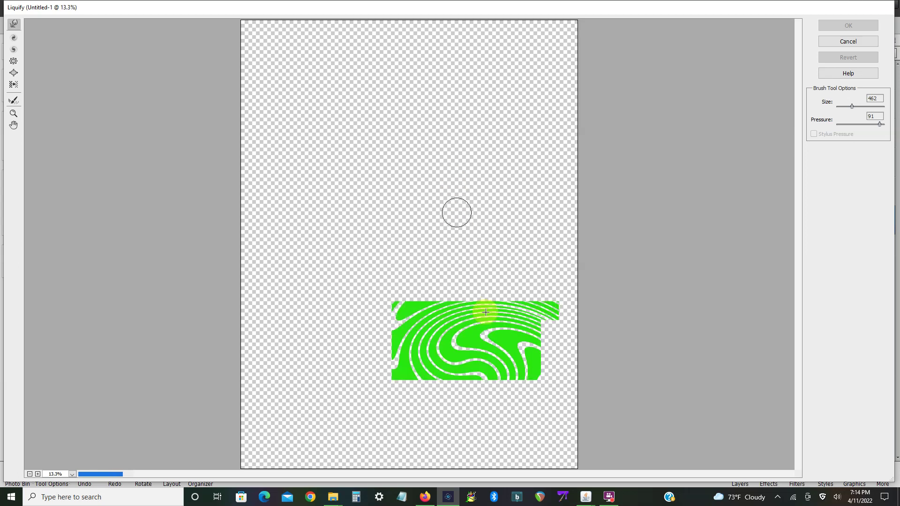
drag(457, 322, 401, 304)
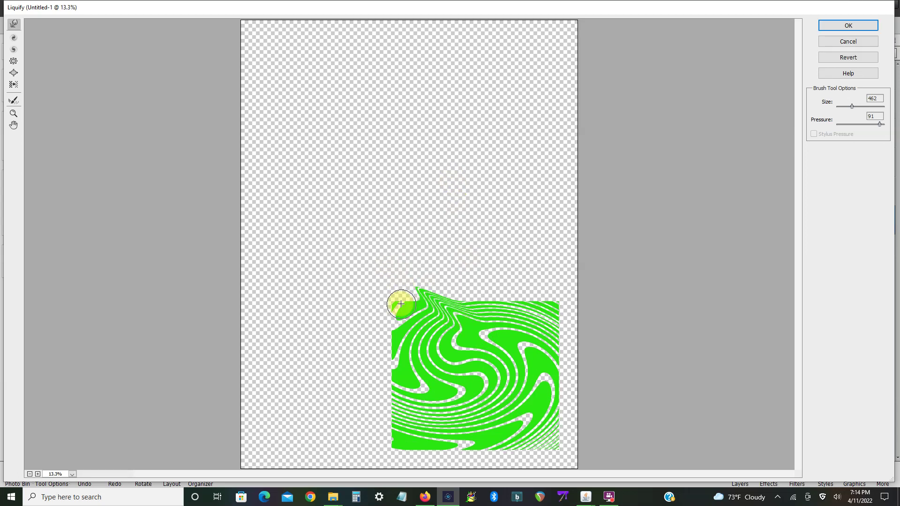
mouse_move(342, 277)
mouse_down()
mouse_move(392, 336)
mouse_move(452, 346)
mouse_move(391, 363)
mouse_move(426, 387)
mouse_move(466, 388)
mouse_move(539, 341)
mouse_move(569, 267)
mouse_up()
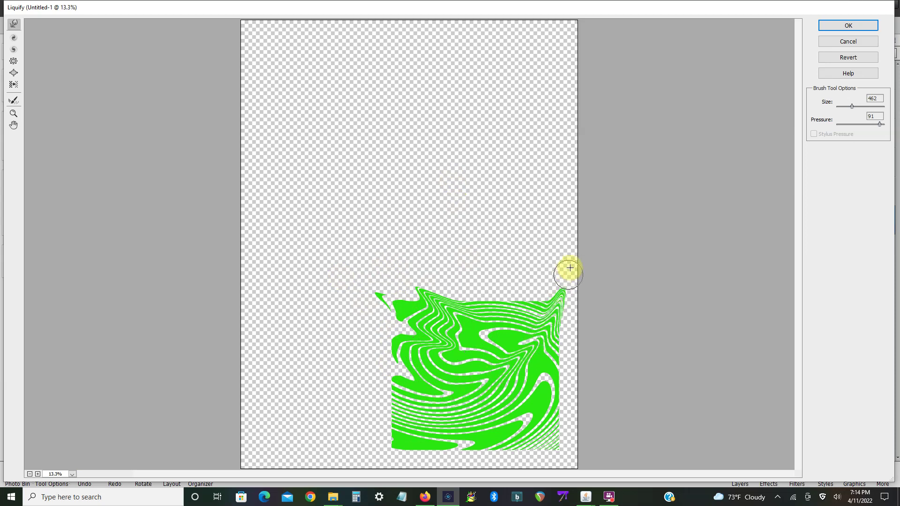
mouse_move(553, 339)
mouse_down()
mouse_move(567, 251)
mouse_move(542, 305)
mouse_move(524, 251)
mouse_move(512, 307)
mouse_move(466, 263)
mouse_move(570, 374)
mouse_move(494, 368)
mouse_move(550, 399)
mouse_move(539, 372)
mouse_move(560, 415)
mouse_move(502, 382)
mouse_move(548, 419)
mouse_move(501, 398)
mouse_up()
mouse_move(547, 438)
mouse_down()
mouse_move(466, 413)
mouse_move(532, 412)
mouse_move(446, 382)
mouse_move(523, 408)
mouse_move(418, 382)
mouse_move(388, 406)
mouse_move(477, 428)
mouse_move(394, 420)
mouse_move(428, 466)
mouse_move(388, 446)
mouse_move(382, 423)
mouse_move(497, 441)
mouse_move(492, 458)
mouse_move(428, 466)
mouse_move(491, 422)
mouse_move(550, 445)
mouse_move(393, 390)
mouse_move(442, 396)
mouse_move(338, 381)
mouse_move(432, 372)
mouse_move(488, 382)
mouse_move(428, 368)
mouse_move(497, 351)
mouse_up()
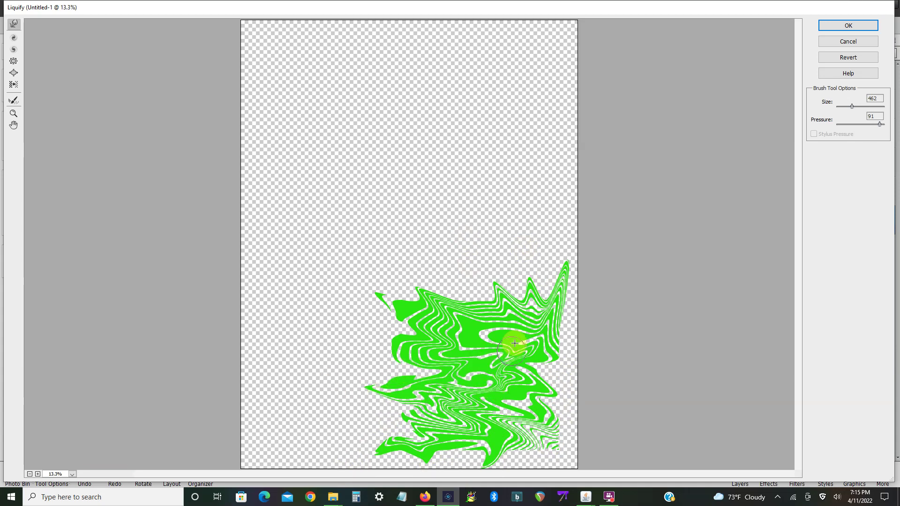
mouse_move(361, 282)
mouse_down()
mouse_move(402, 297)
mouse_move(452, 336)
mouse_move(446, 333)
mouse_move(468, 321)
mouse_move(428, 267)
mouse_move(446, 302)
mouse_up()
mouse_move(394, 223)
mouse_down()
mouse_move(489, 307)
mouse_move(499, 346)
mouse_move(559, 342)
mouse_move(512, 318)
mouse_move(550, 328)
mouse_up()
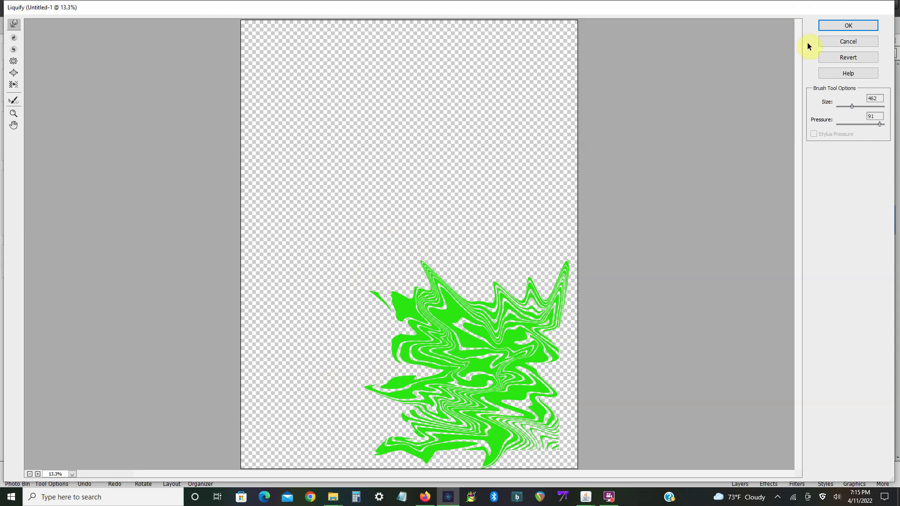
- Commit the Liquify warp so the spiky green shape is applied to the image
click(856, 25)
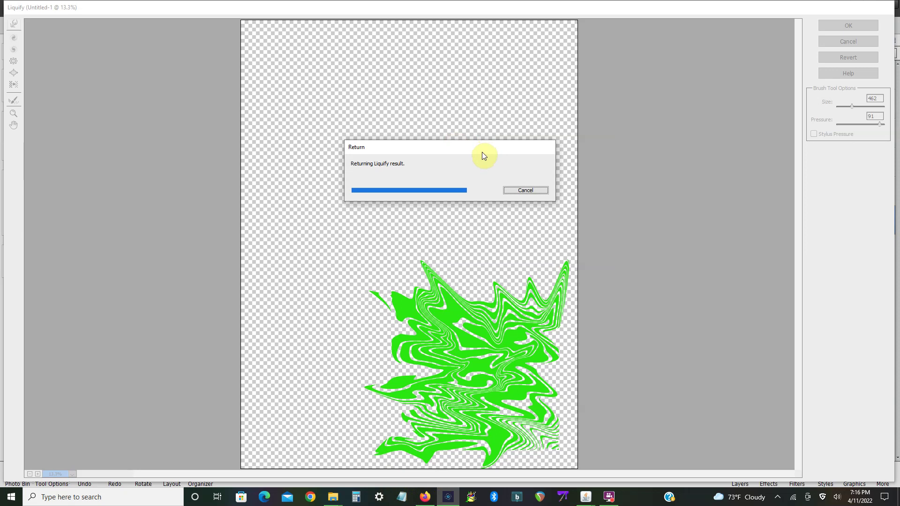
click(608, 497)
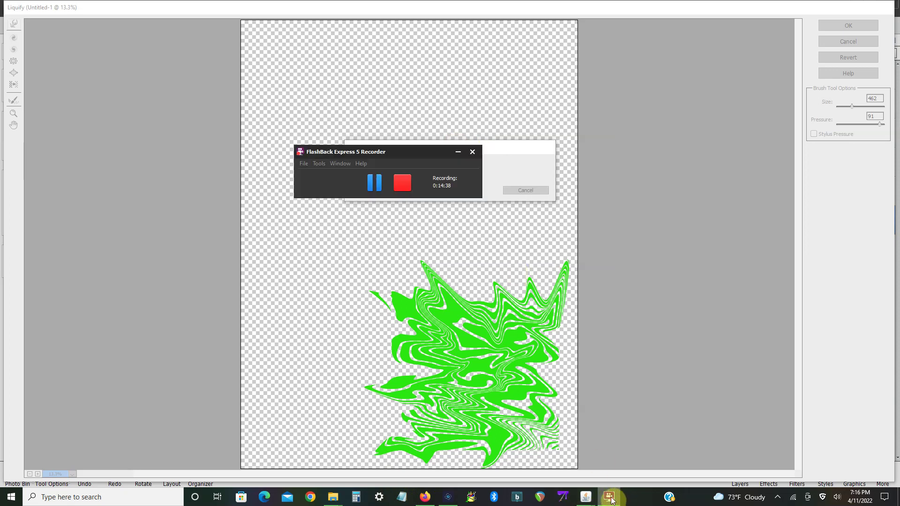
click(608, 497)
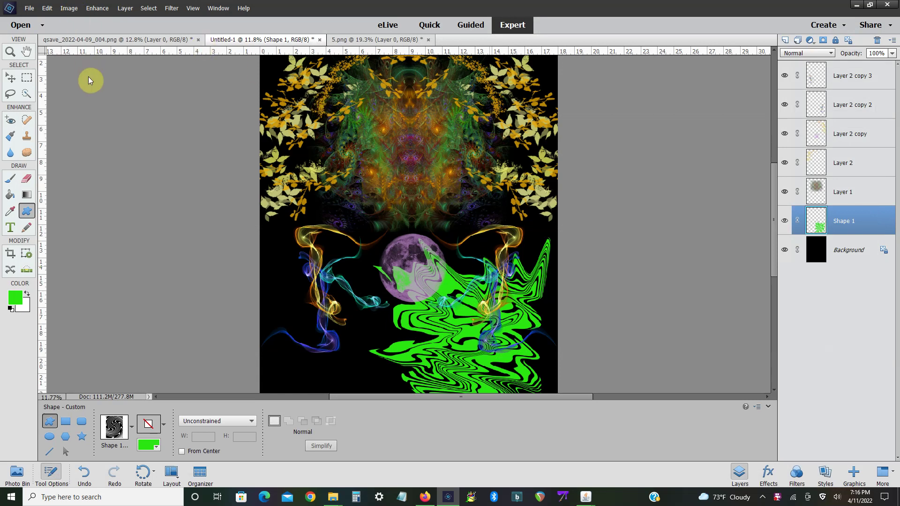
- Set Image Size to width 10800 and height 14400 pixels
click(69, 8)
click(173, 66)
text(10800)
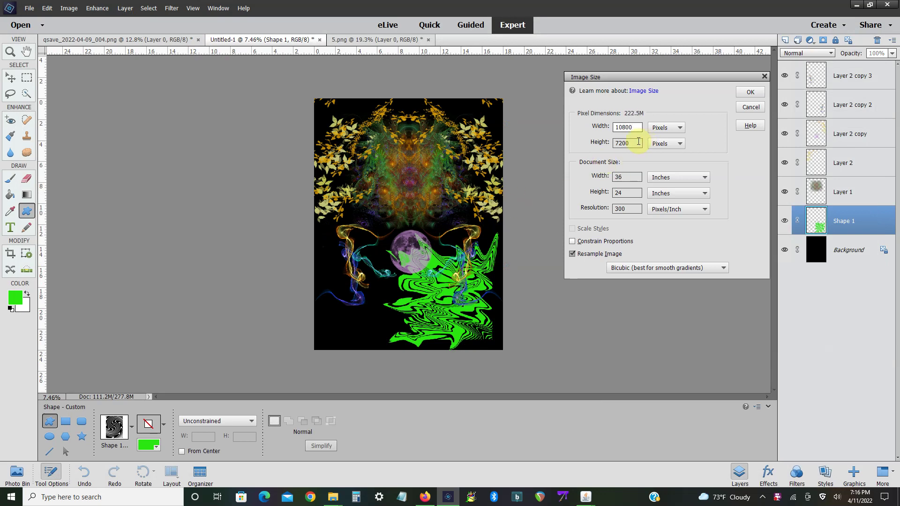
double_click(637, 143)
text(14400)
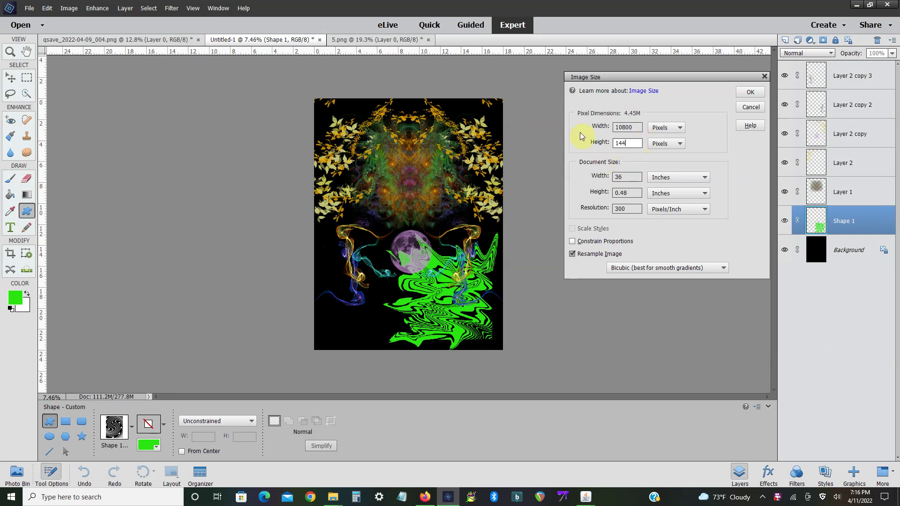
click(757, 94)
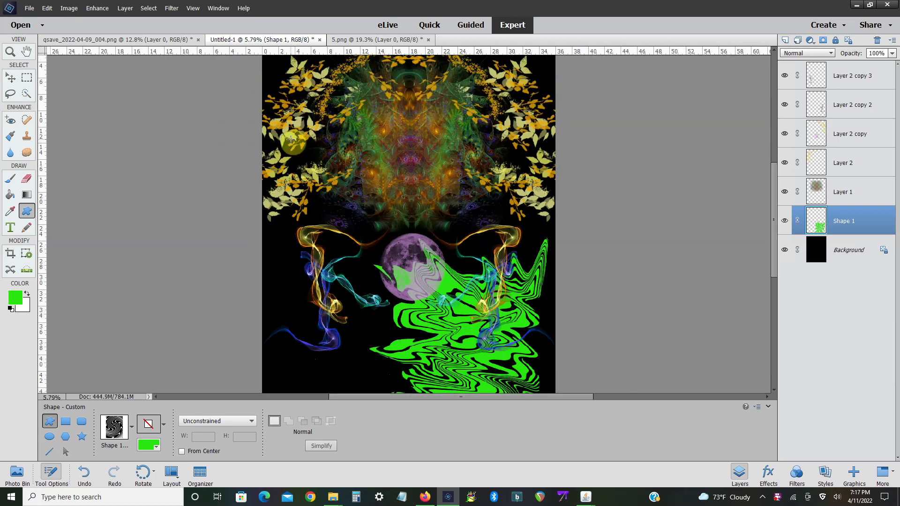
- Free-transform the green shape, moving it down slightly right and shrinking it to about 86%
click(69, 8)
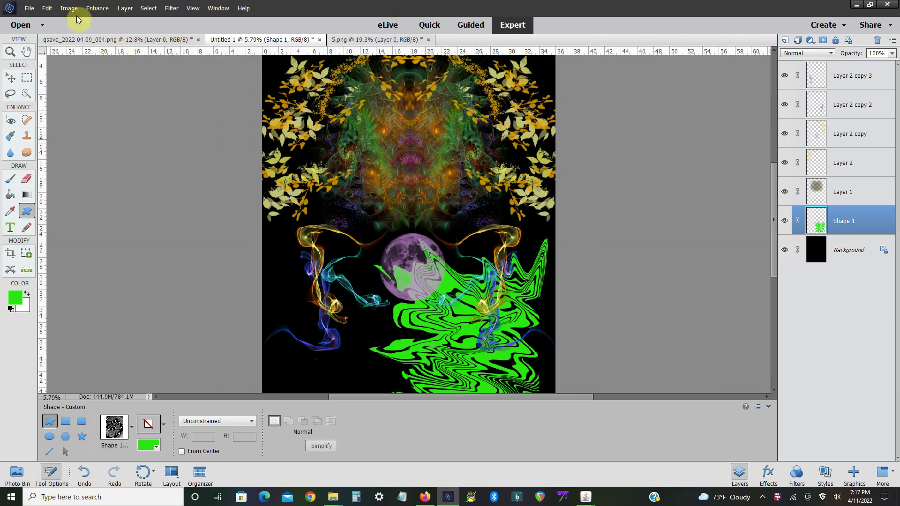
click(173, 33)
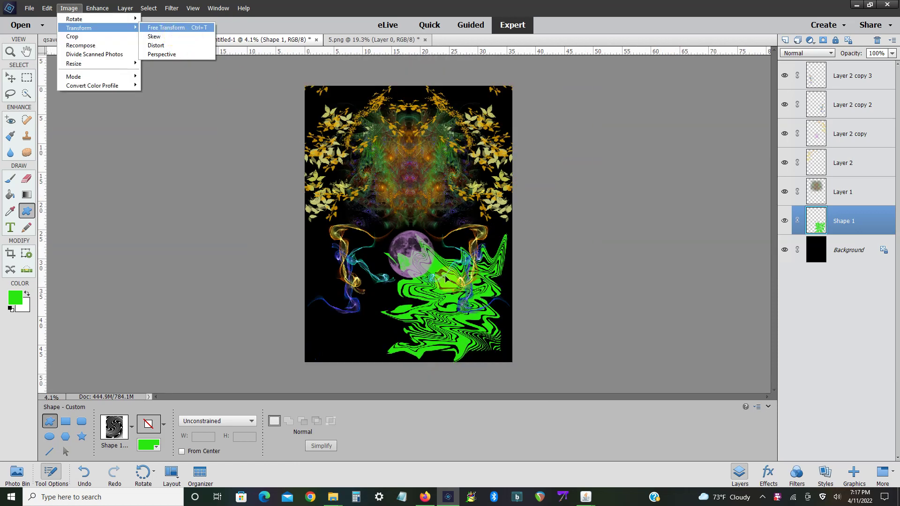
drag(453, 256, 456, 291)
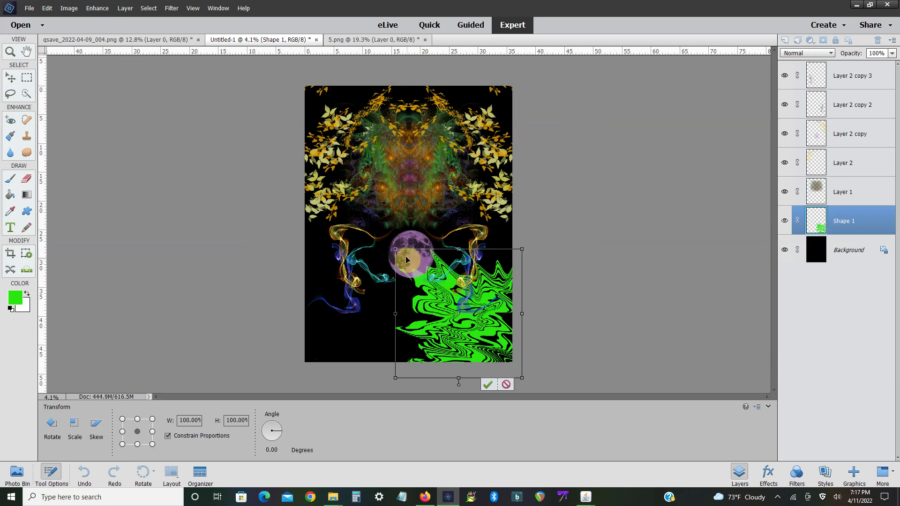
mouse_move(395, 249)
mouse_down()
mouse_move(414, 272)
mouse_move(395, 249)
mouse_up()
click(488, 383)
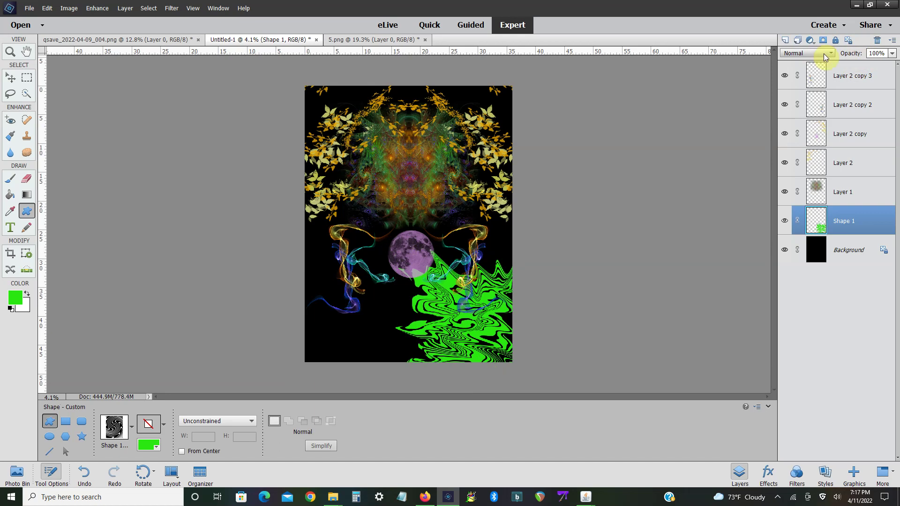
- Lower the green swirl layer's opacity to 55%
click(807, 53)
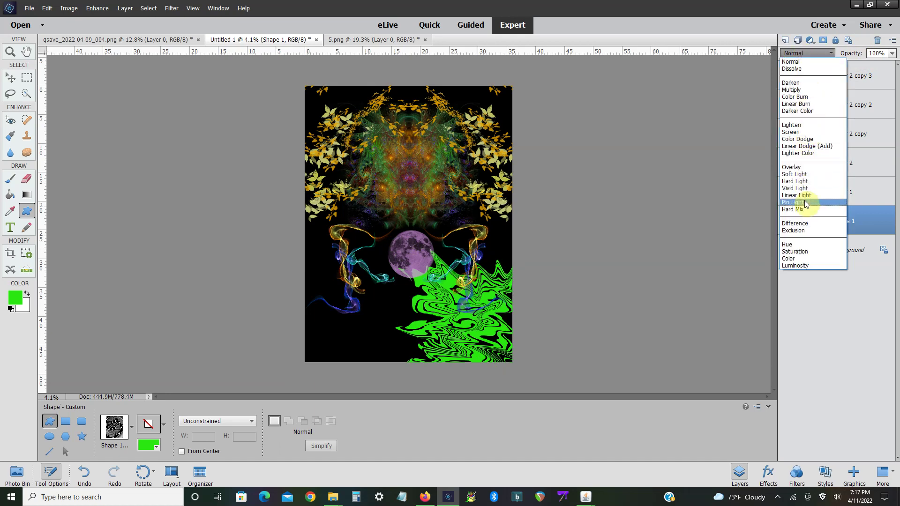
click(734, 104)
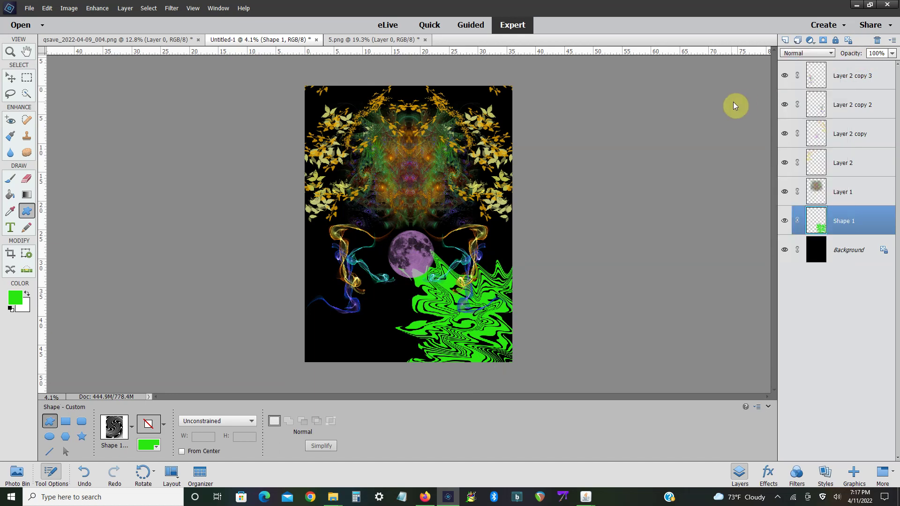
click(893, 53)
drag(893, 64, 872, 66)
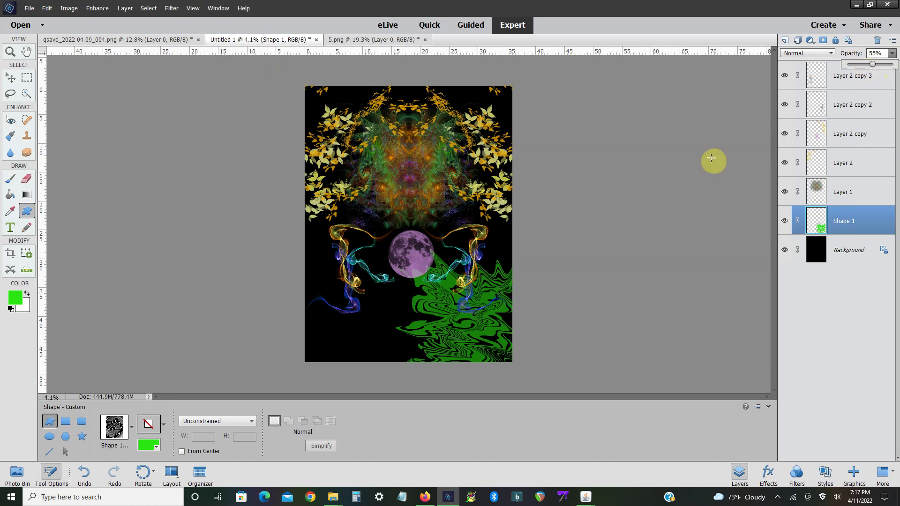
- Duplicate the Shape 1 layer and flip the copy horizontally
right_click(860, 212)
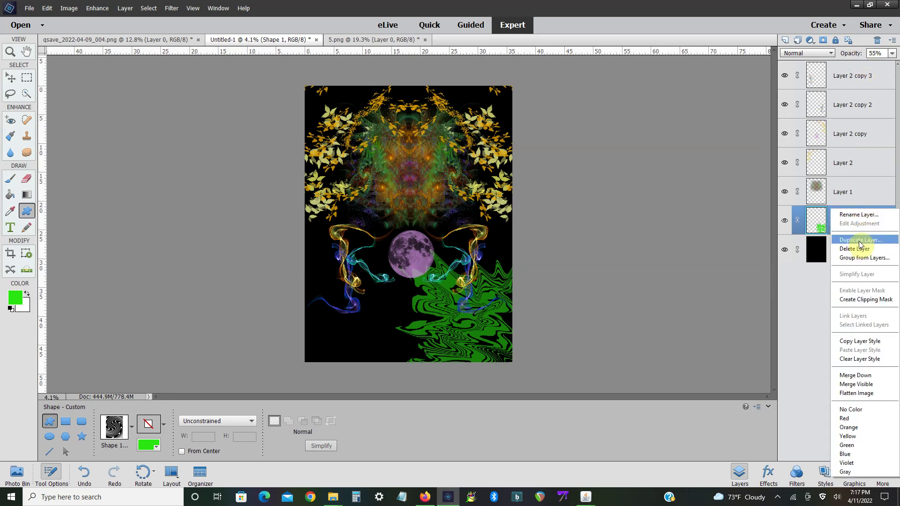
click(861, 240)
click(533, 154)
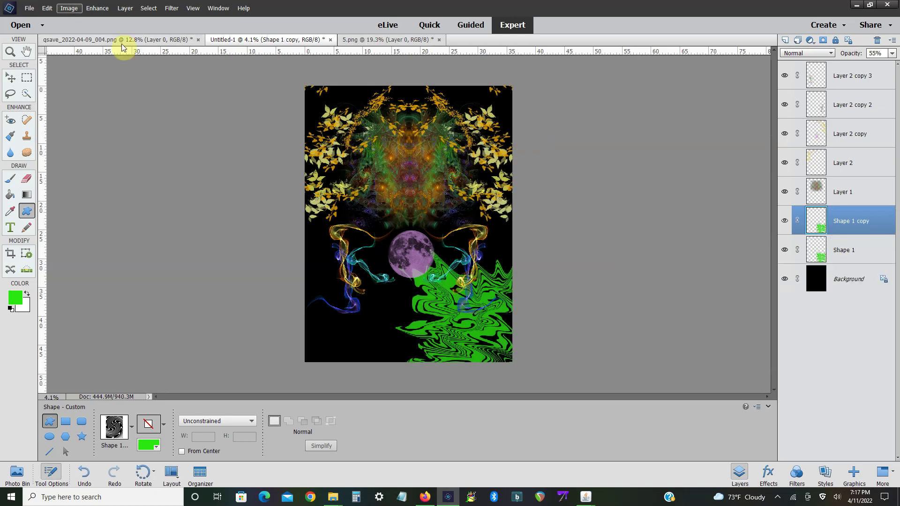
click(69, 8)
click(173, 121)
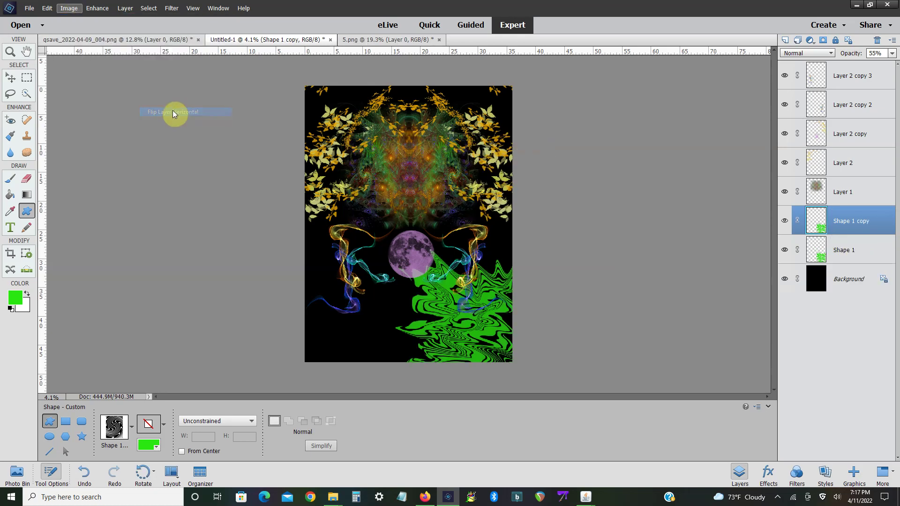
- Move the mirrored swirl copy onto the lower left of the canvas
click(69, 8)
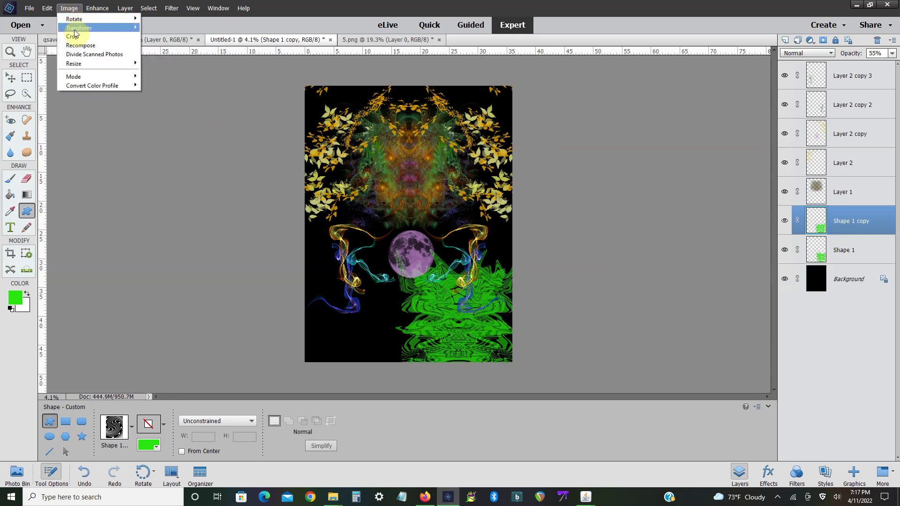
click(173, 27)
drag(455, 276, 370, 298)
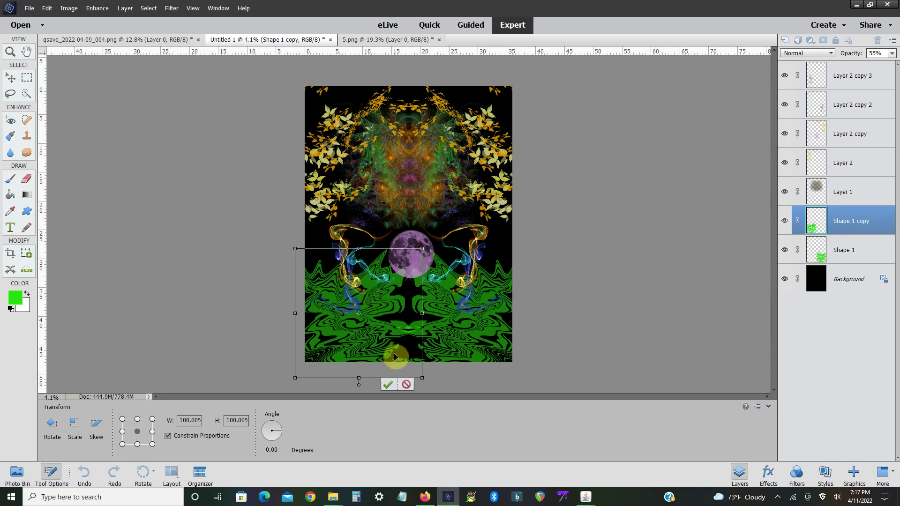
click(389, 384)
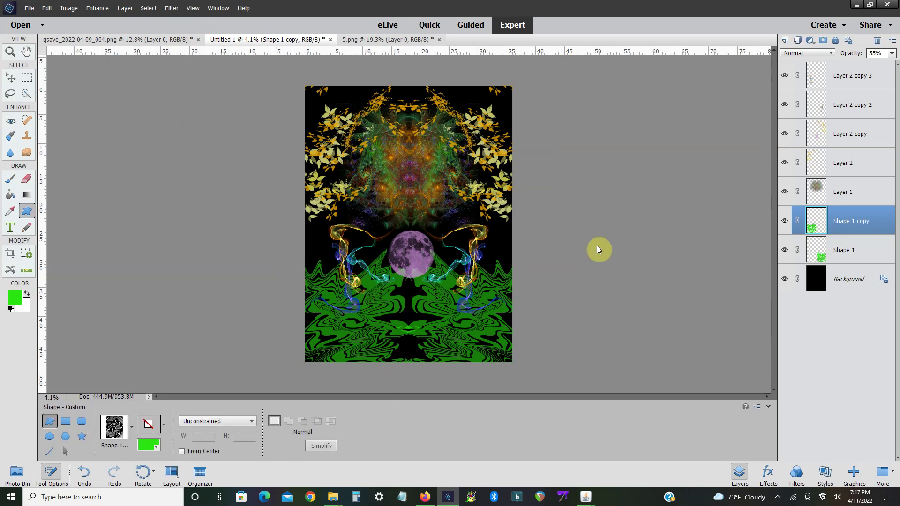
- Choose the Eraser and load the 72 Abstract shapes brush set
click(27, 179)
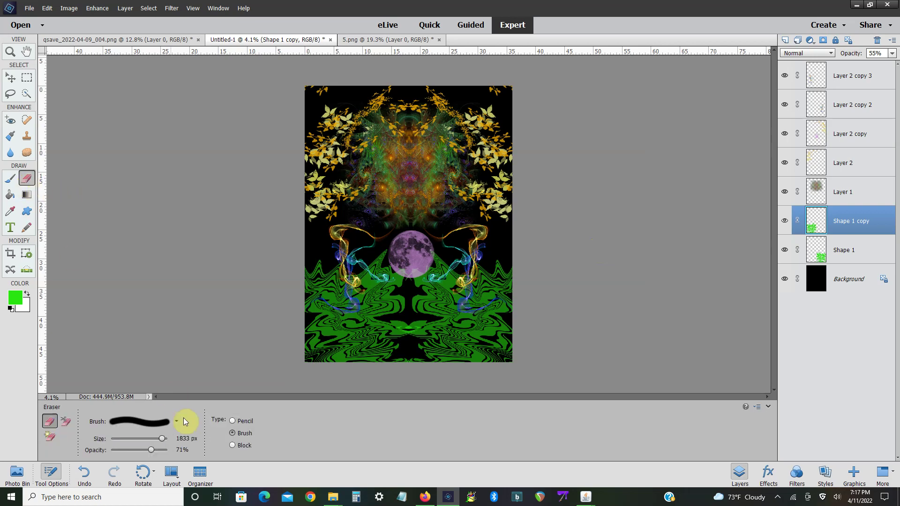
click(176, 422)
click(173, 313)
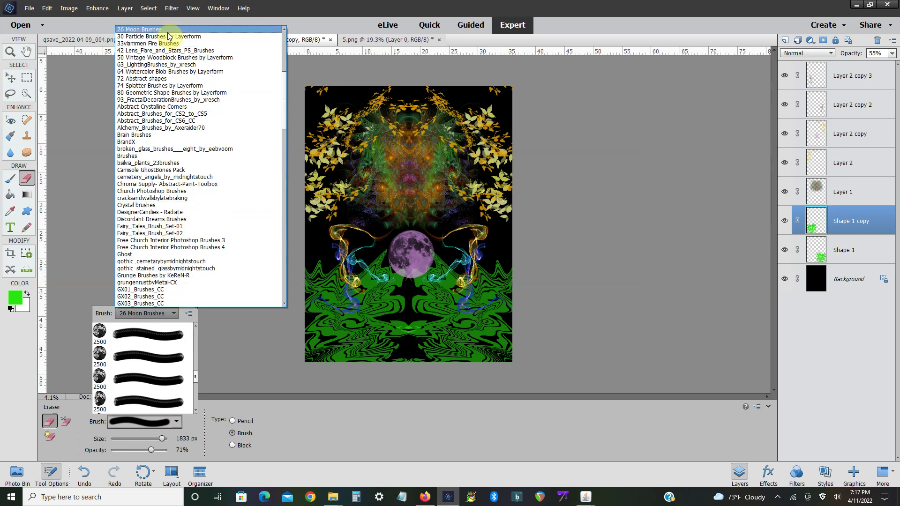
click(173, 78)
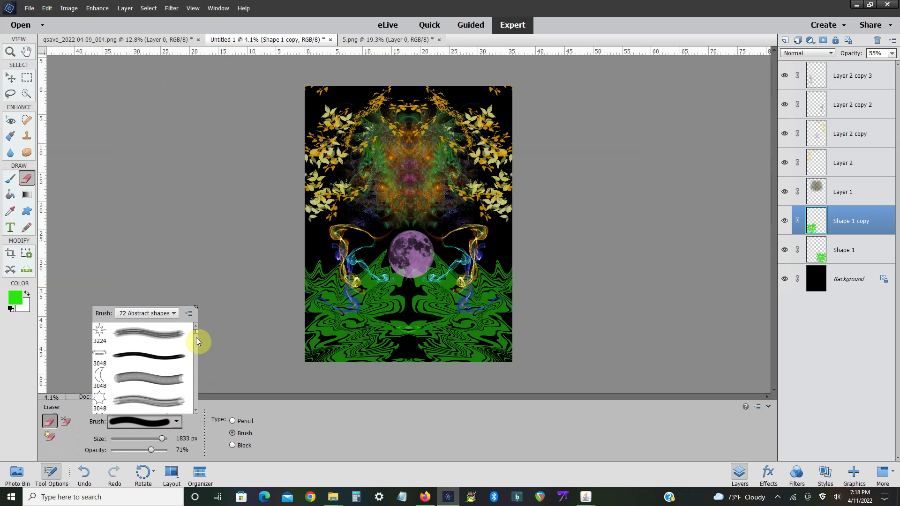
drag(196, 332, 196, 389)
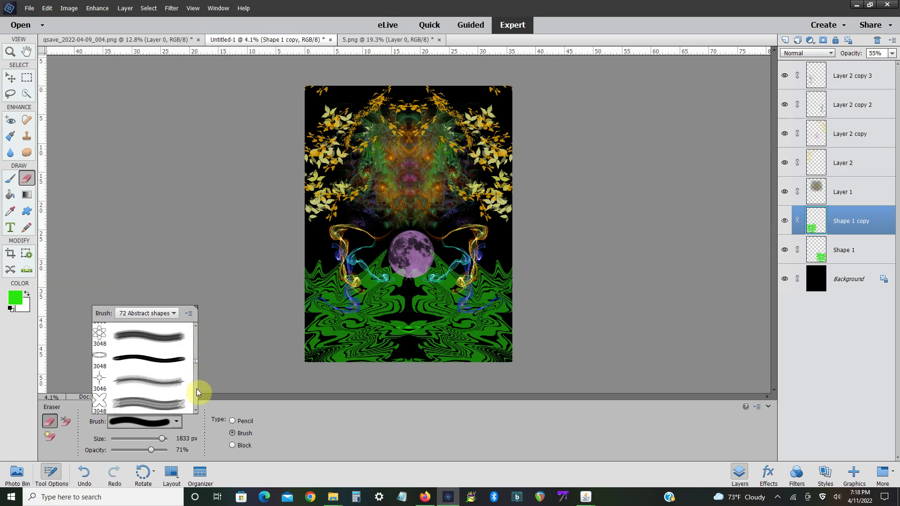
- Erase splatter patches from the mirrored swirls with the 852 splatter brush at 2500 px
click(174, 314)
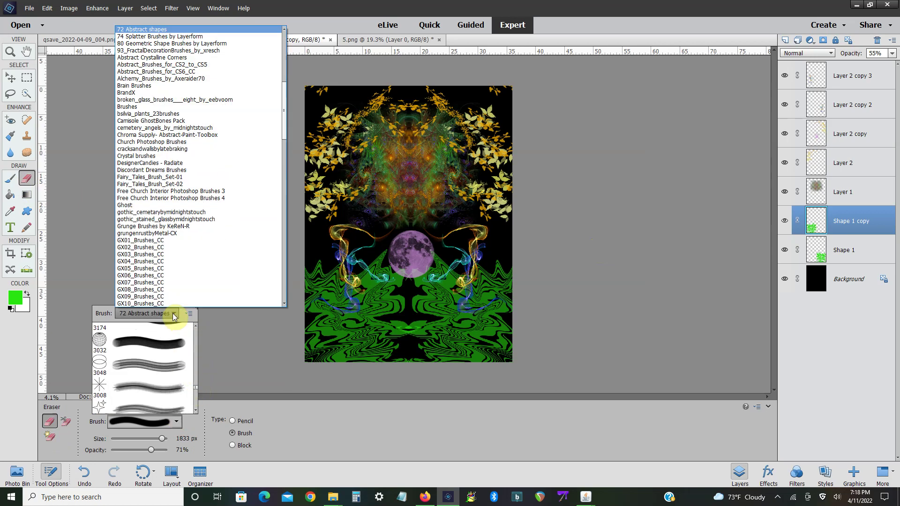
click(197, 36)
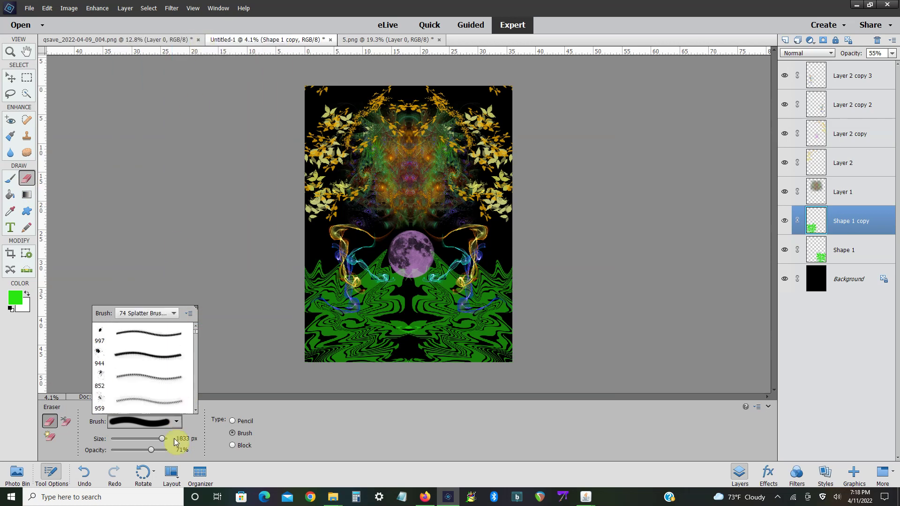
click(151, 375)
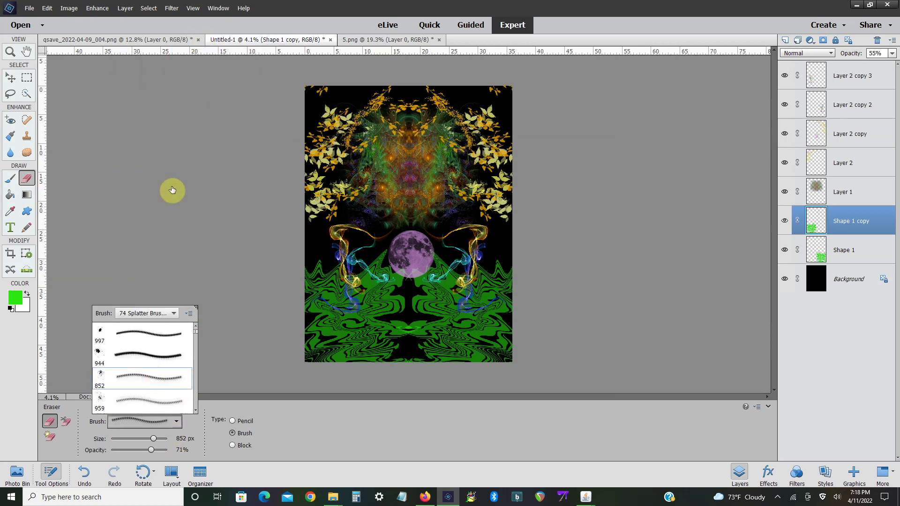
click(173, 191)
drag(153, 439, 173, 439)
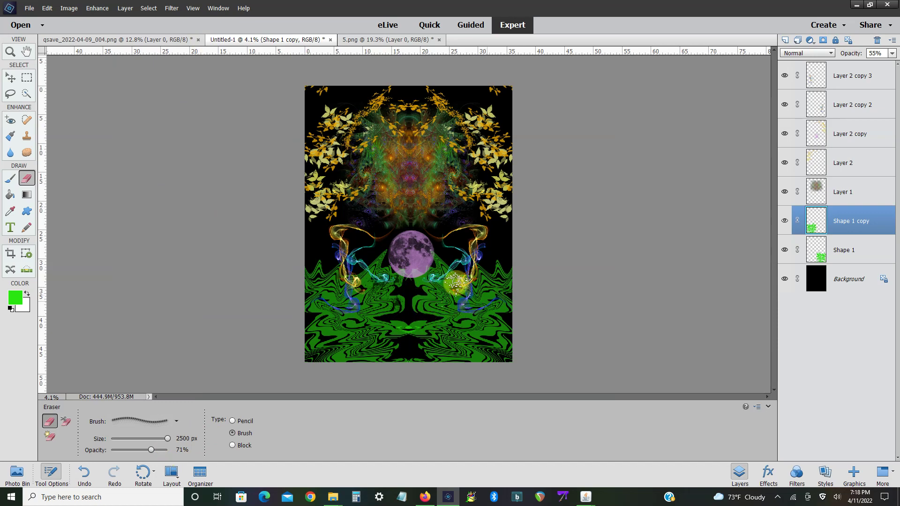
drag(341, 293, 351, 310)
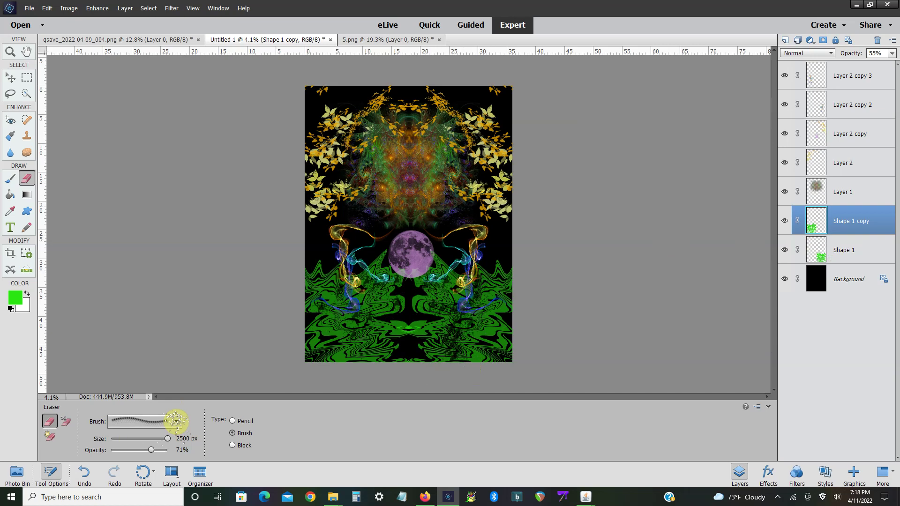
- Set the eraser to the Discordant Dreams 1480 textured brush at 2282 px
click(176, 422)
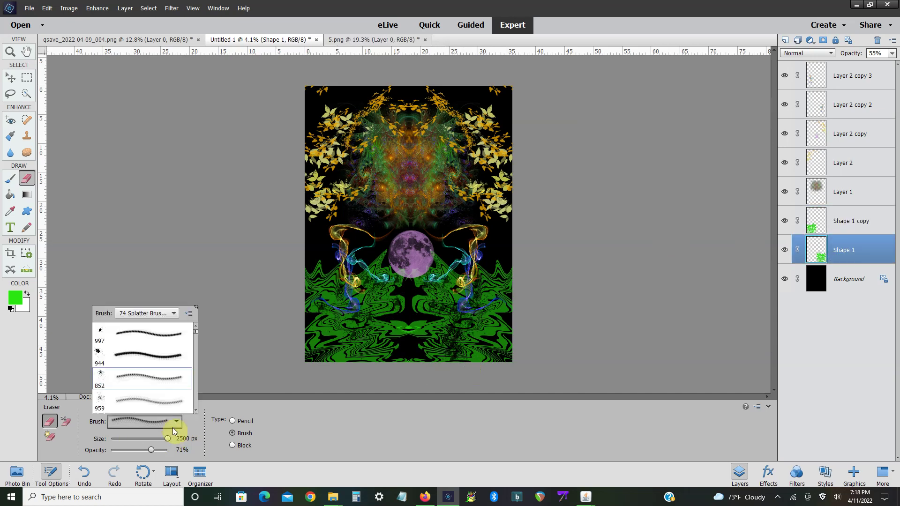
click(175, 314)
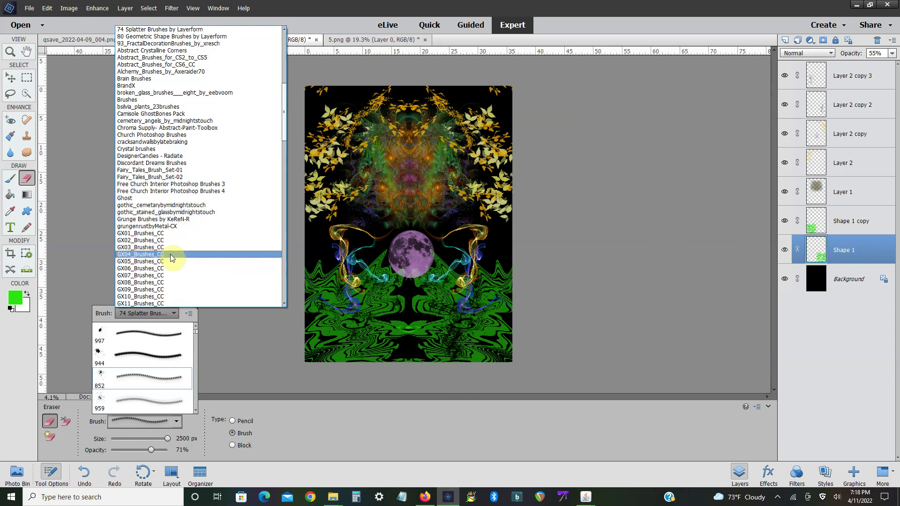
click(185, 163)
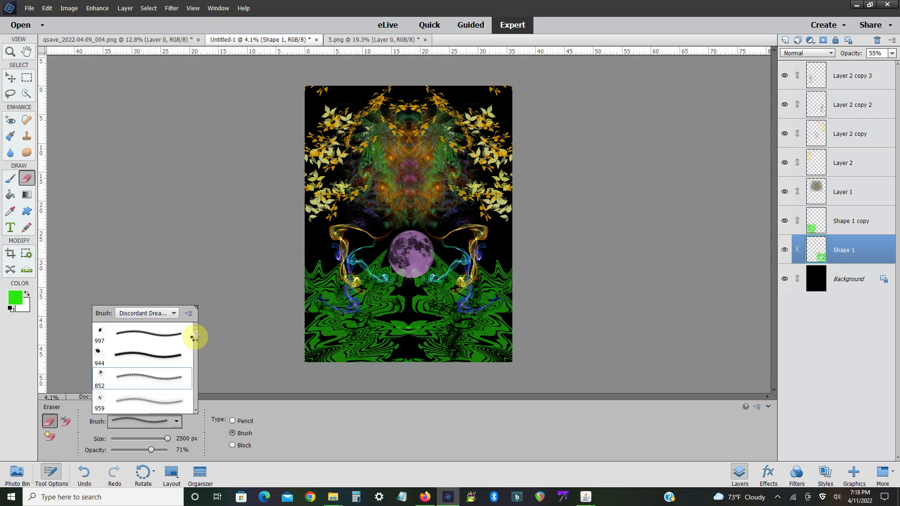
scroll(196, 333, down, 3)
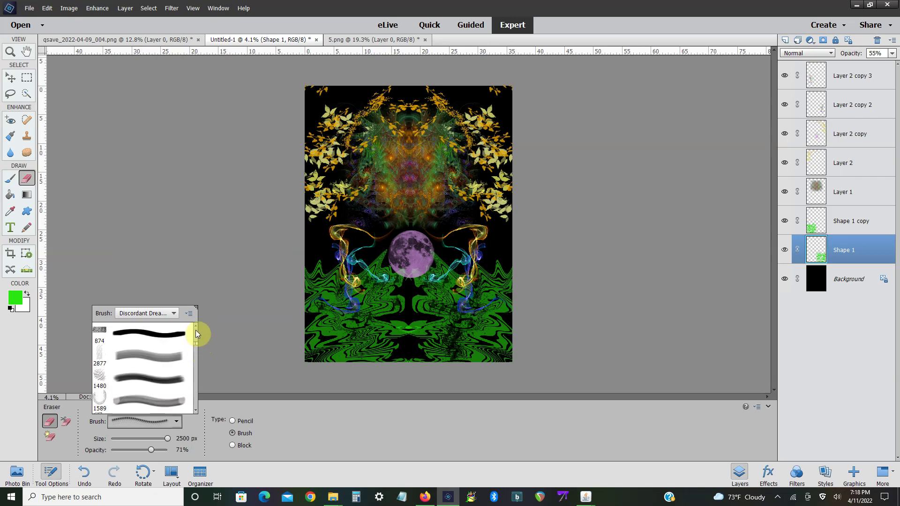
scroll(196, 333, down, 2)
mouse_move(195, 346)
mouse_down()
mouse_move(195, 324)
mouse_move(195, 341)
mouse_up()
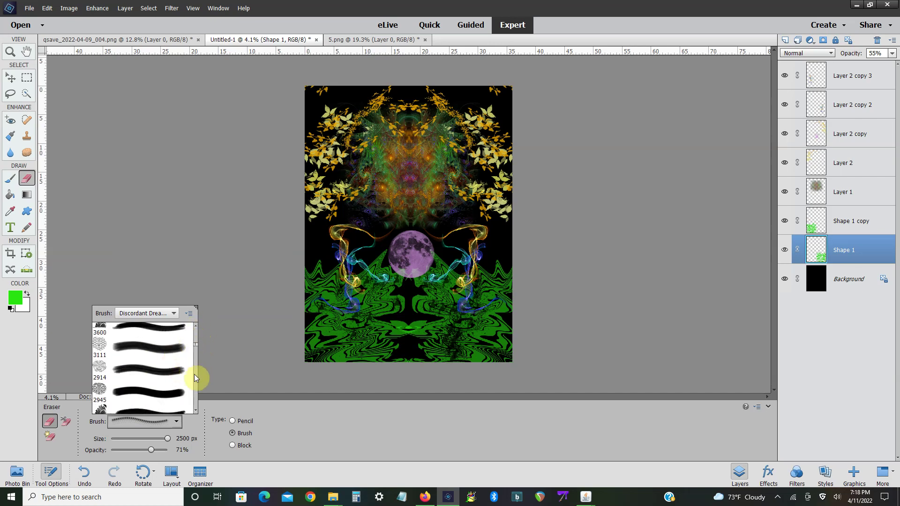
scroll(194, 374, down, 3)
scroll(196, 336, up, 5)
scroll(195, 331, up, 1)
scroll(195, 333, up, 1)
scroll(195, 334, up, 1)
scroll(195, 333, up, 1)
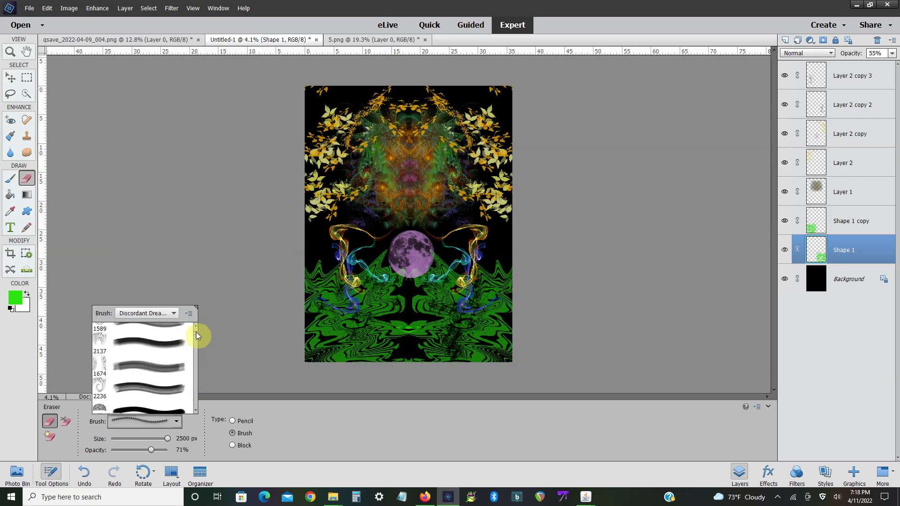
scroll(196, 333, up, 3)
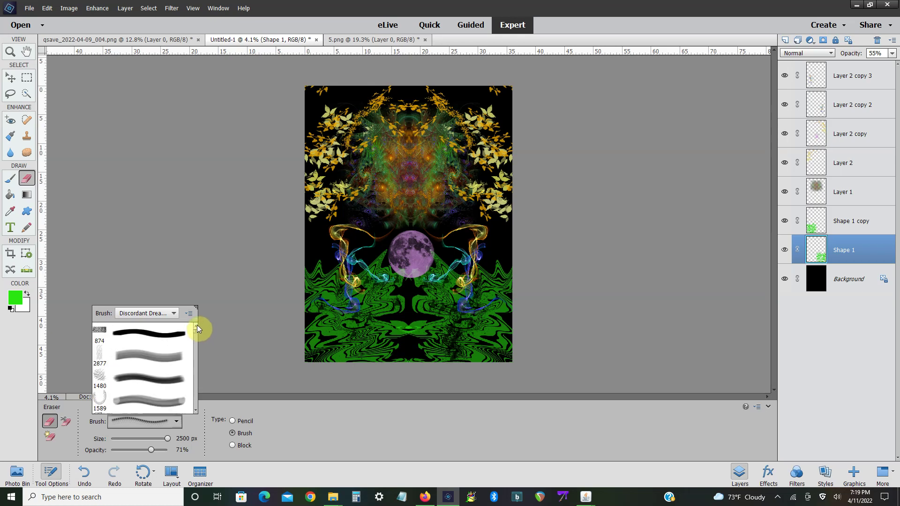
click(169, 378)
click(191, 257)
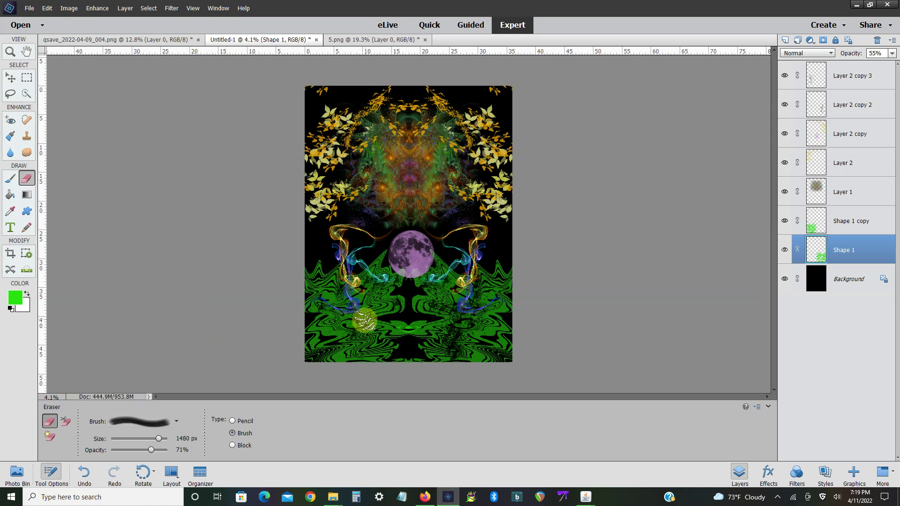
drag(163, 443, 169, 442)
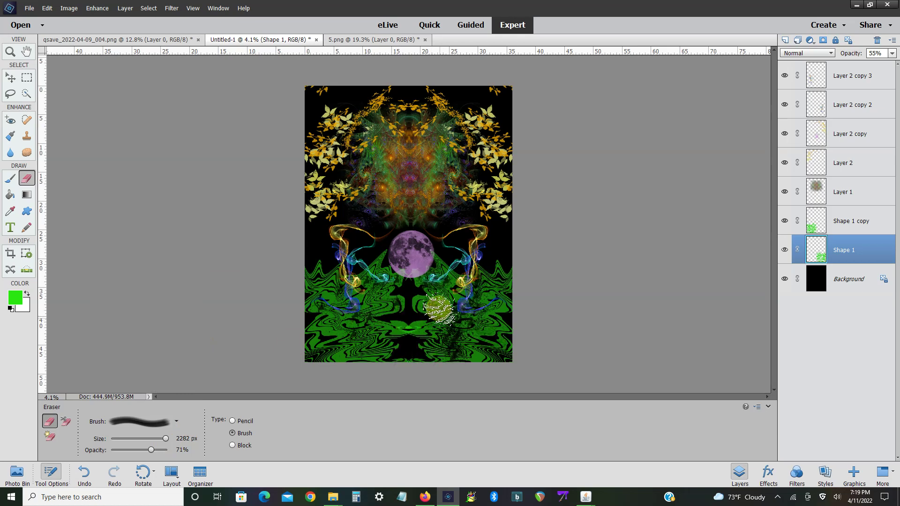
- Erase on Shape 1 copy, then select Shape 1 and bring up its opacity setting
click(844, 223)
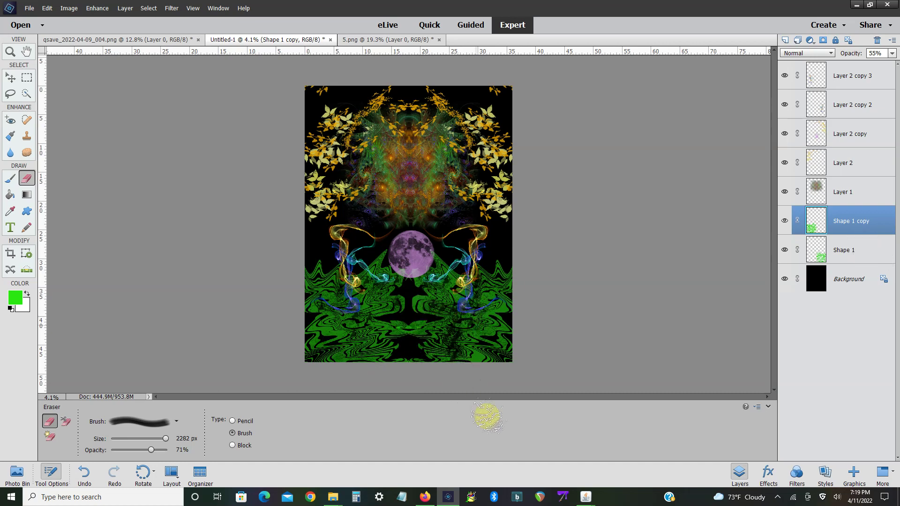
key(alt+bracketleft)
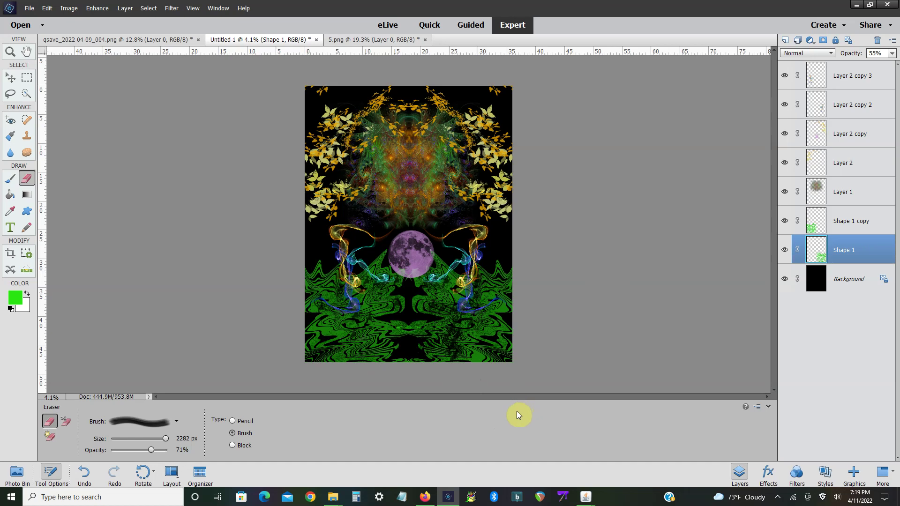
click(891, 53)
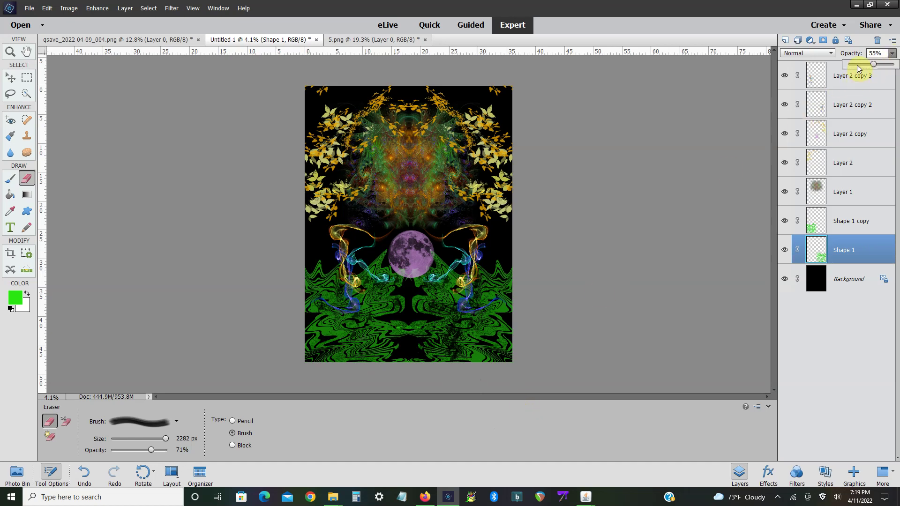
- Merge the Shape 1 copy green swirl layer down into Shape 1
click(859, 65)
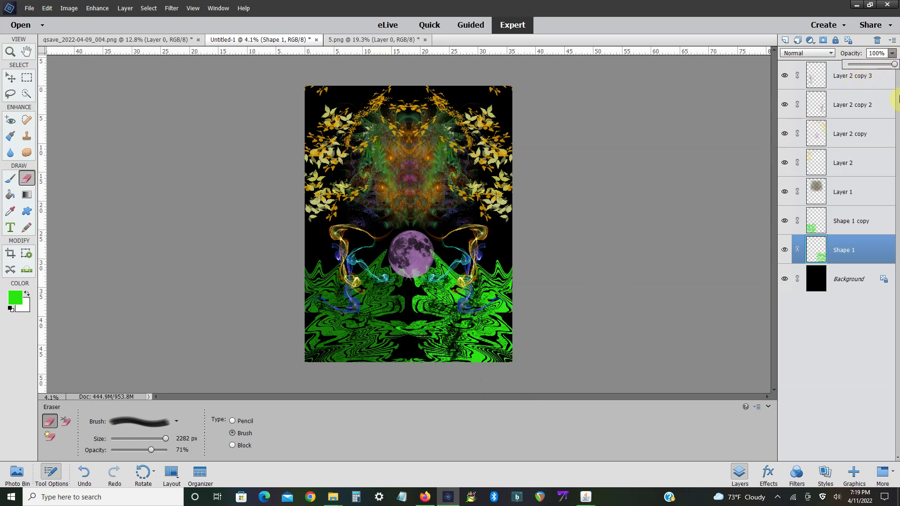
click(851, 221)
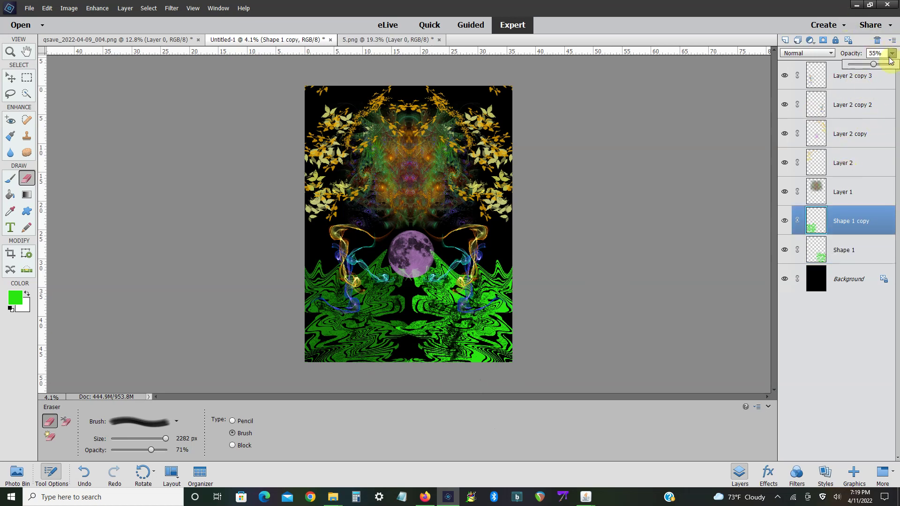
right_click(864, 228)
click(824, 385)
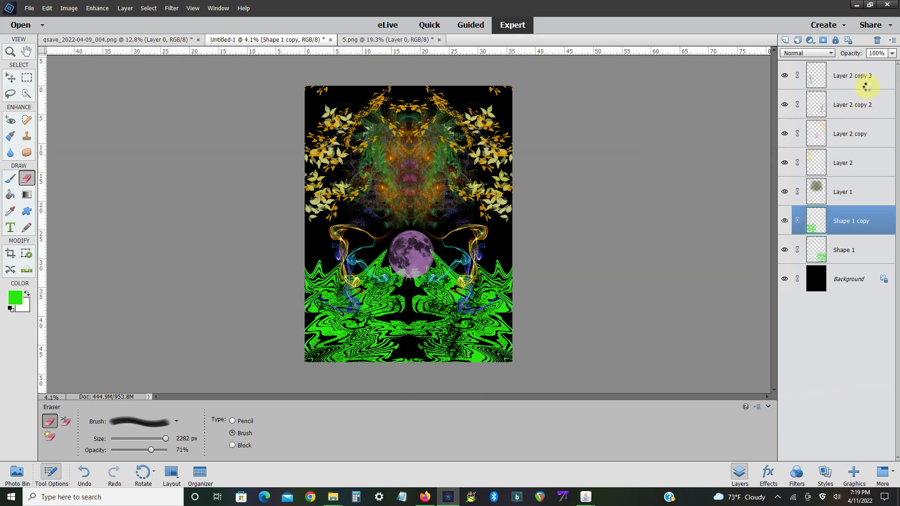
- Lower the merged Shape 1 swirl layer's opacity to 54%
click(857, 64)
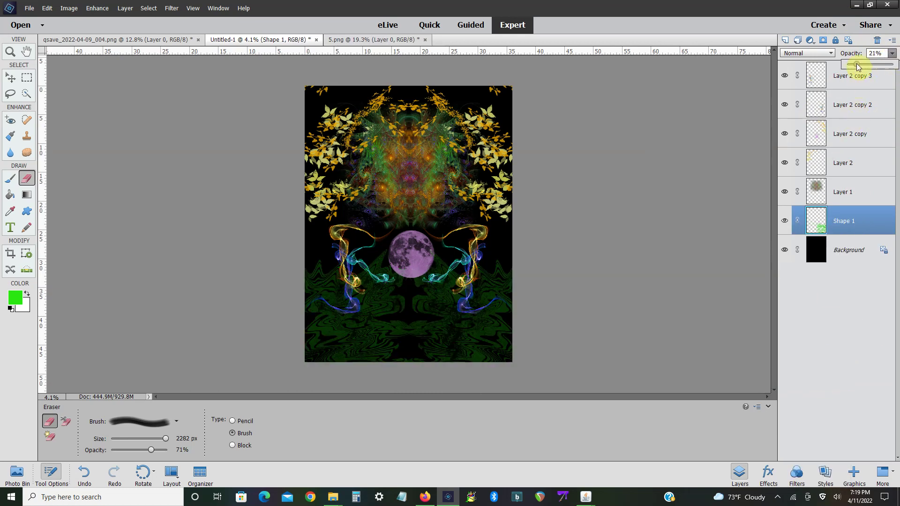
drag(864, 63, 872, 64)
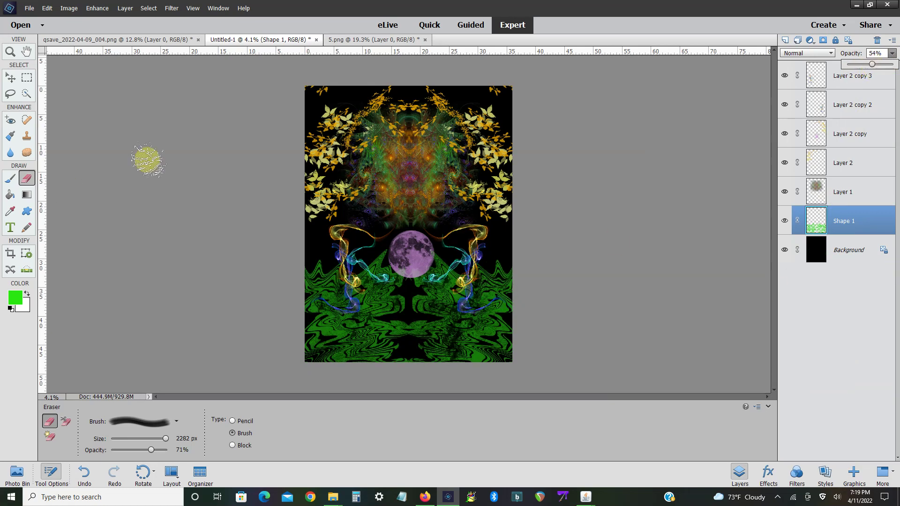
click(28, 83)
scroll(408, 224, up, 2)
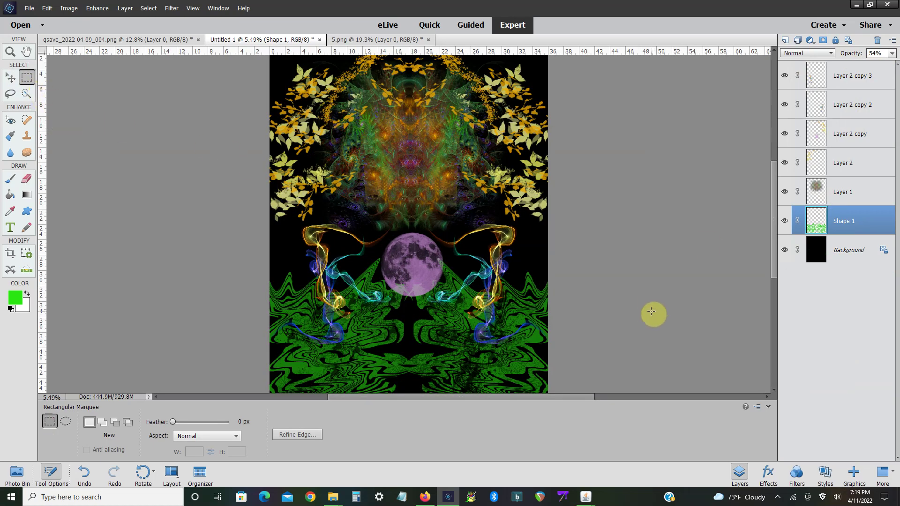
- Toggle Shape 1's visibility off and on twice to compare the green swirls
click(785, 221)
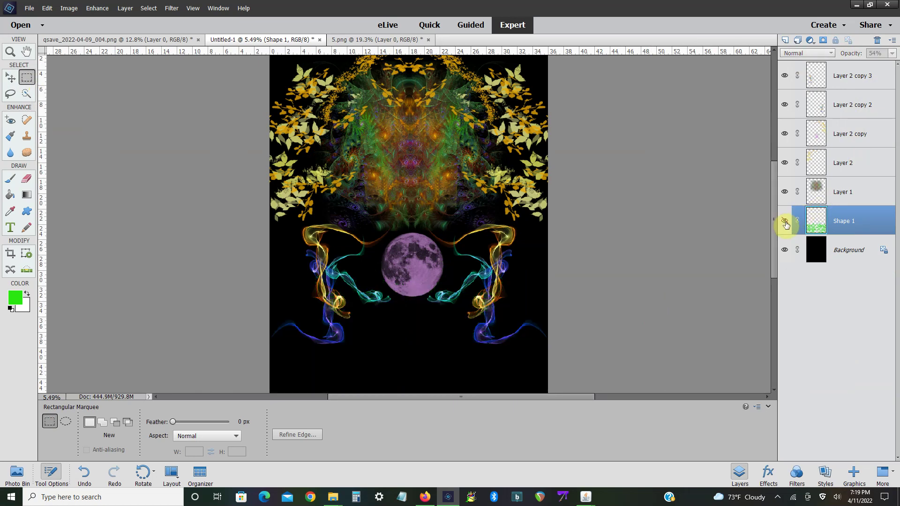
click(785, 221)
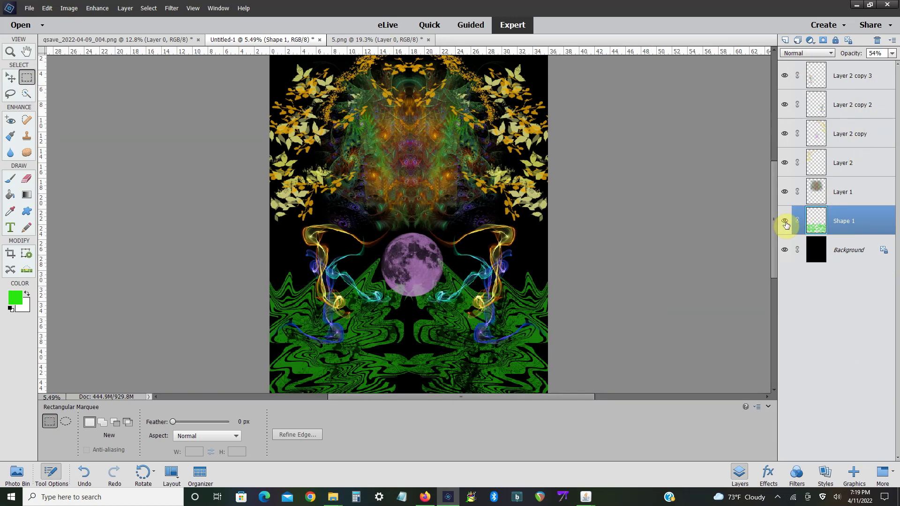
click(785, 221)
click(785, 222)
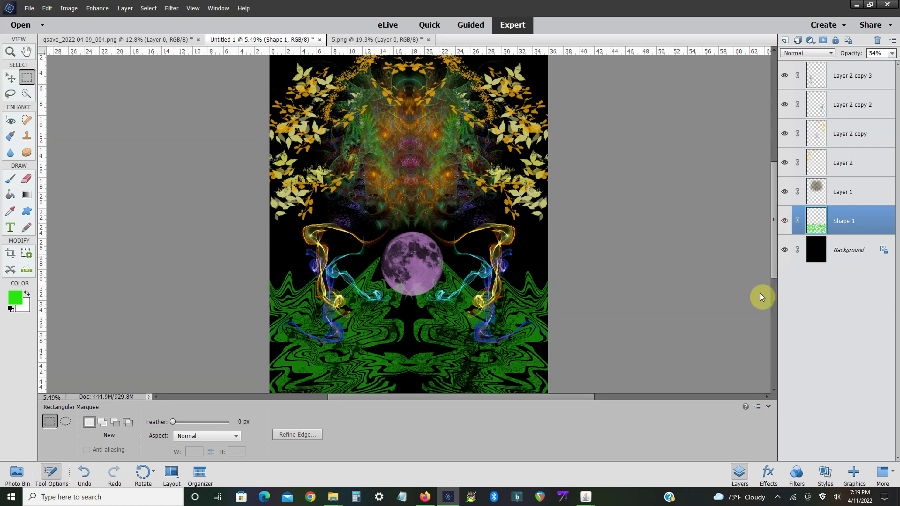
scroll(106, 290, down, 1)
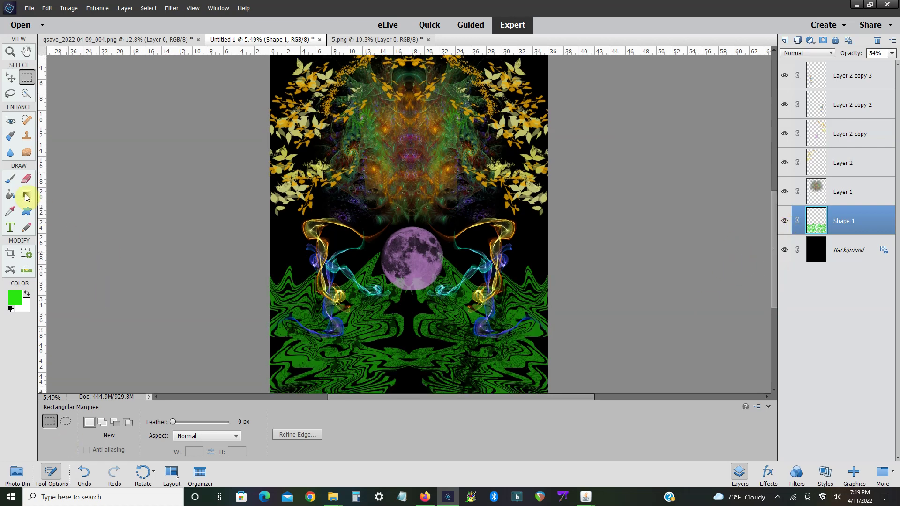
- Pick the 1833 px soft eraser brush and place a vertical guide at 18 in
key(e)
click(175, 423)
scroll(197, 340, down, 2)
scroll(196, 345, down, 1)
scroll(196, 348, down, 1)
click(150, 367)
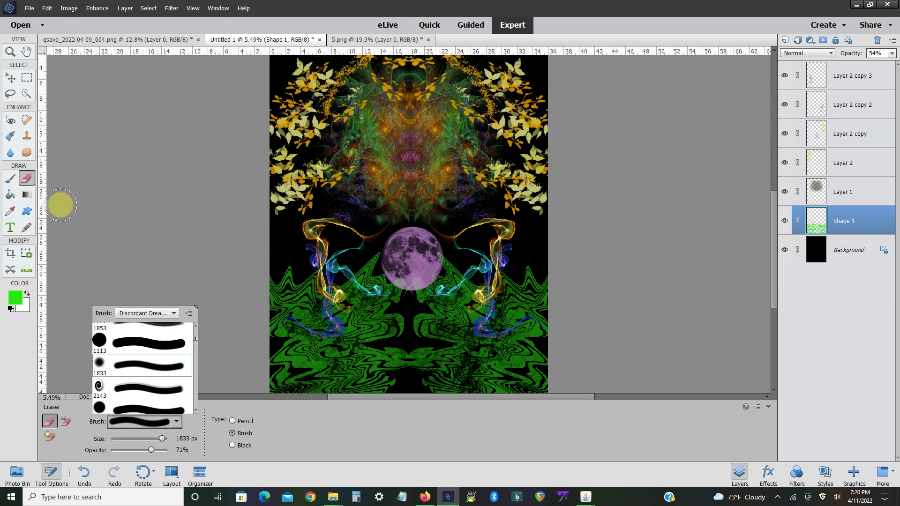
drag(45, 210, 409, 199)
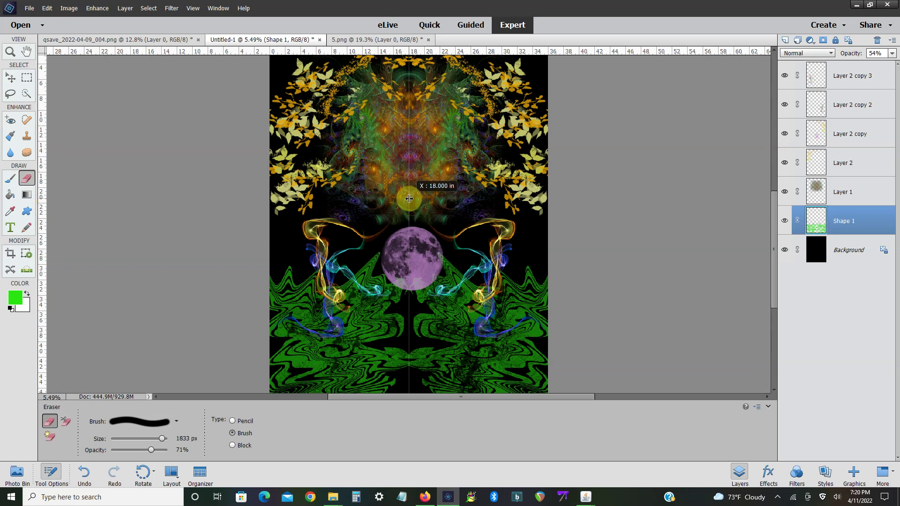
drag(409, 199, 410, 200)
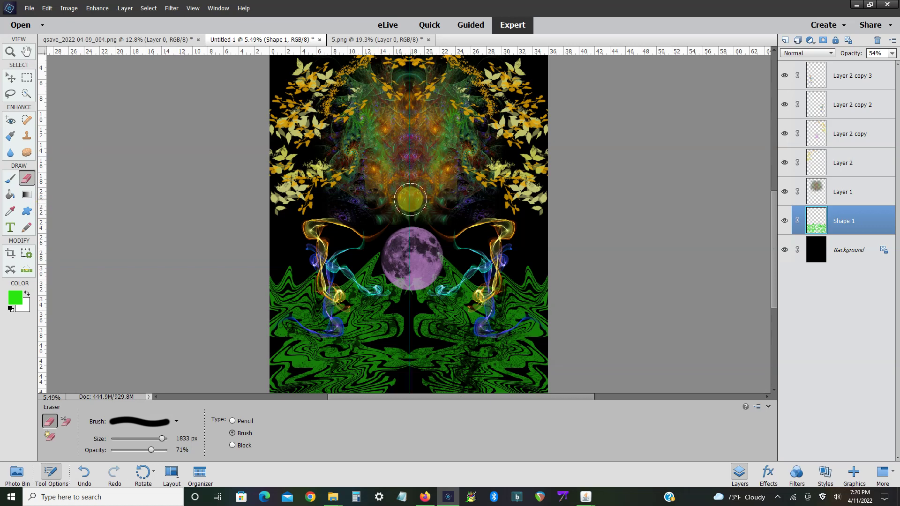
click(838, 136)
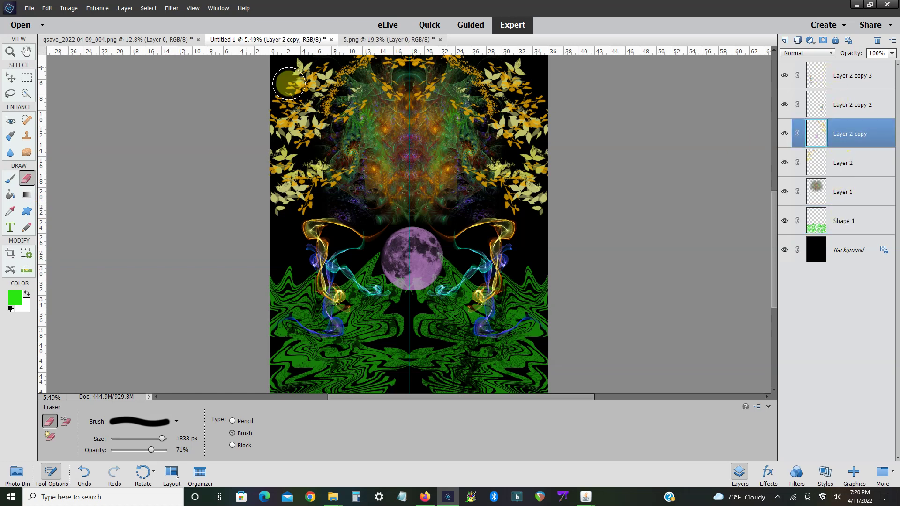
click(69, 8)
click(159, 28)
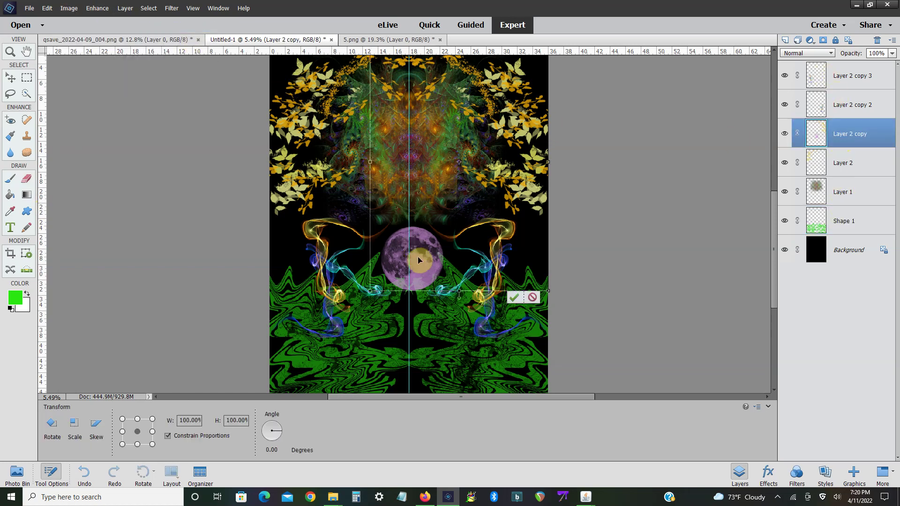
drag(417, 258, 429, 259)
drag(370, 291, 372, 283)
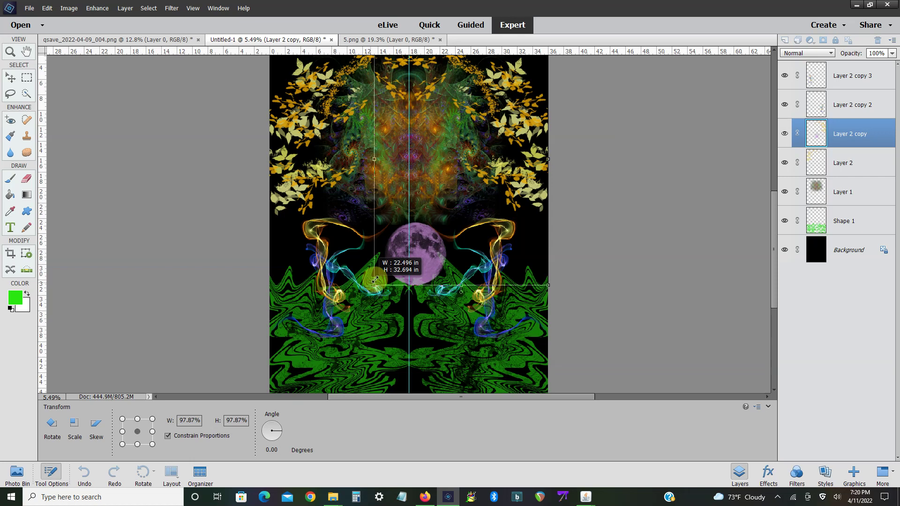
drag(375, 280, 377, 278)
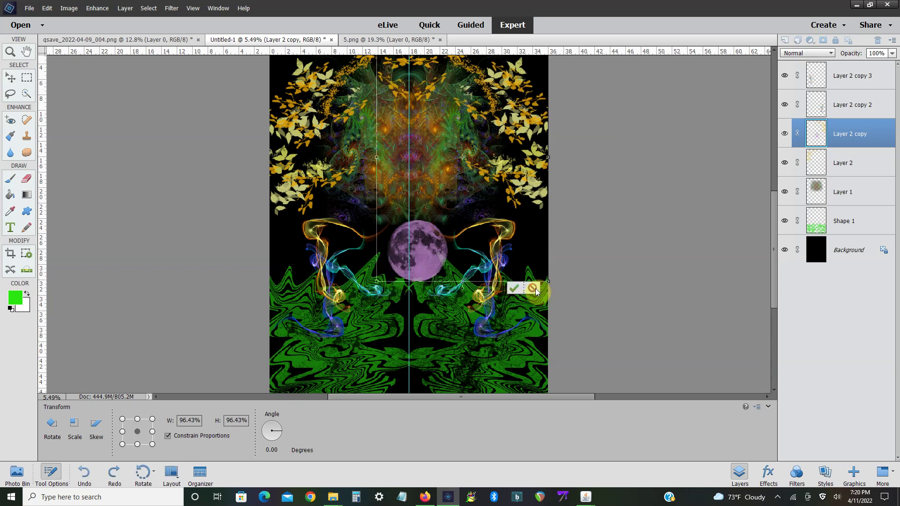
click(534, 288)
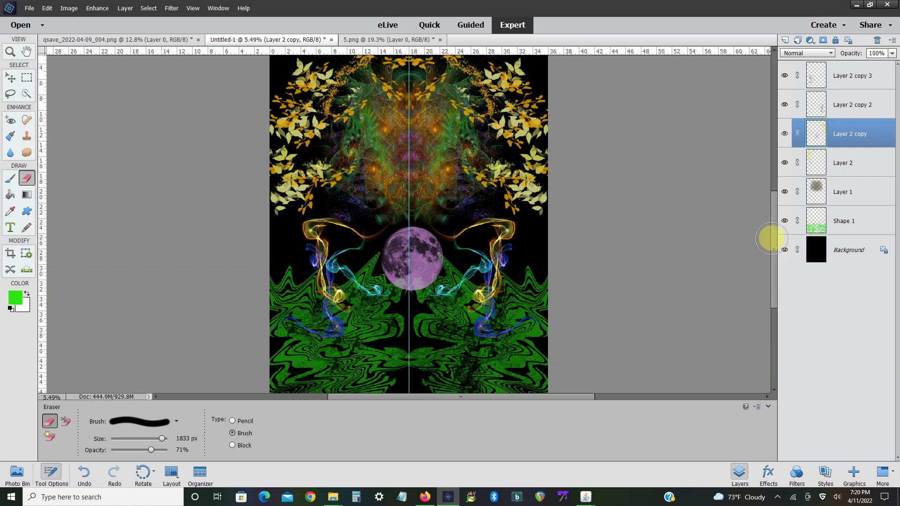
scroll(772, 264, down, 3)
- Erase the purple moon from Layer 2 copy
scroll(771, 220, down, 1)
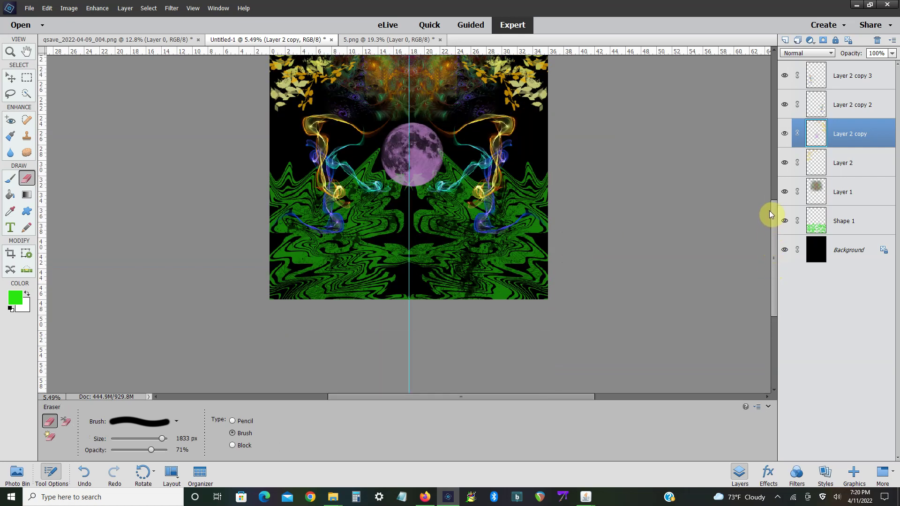
scroll(769, 211, up, 4)
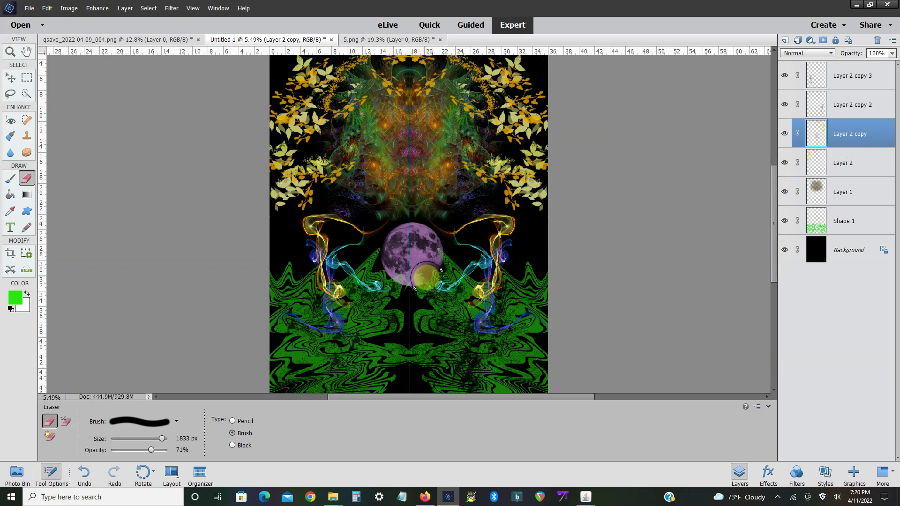
mouse_move(426, 276)
mouse_down()
mouse_move(381, 267)
mouse_move(422, 265)
mouse_up()
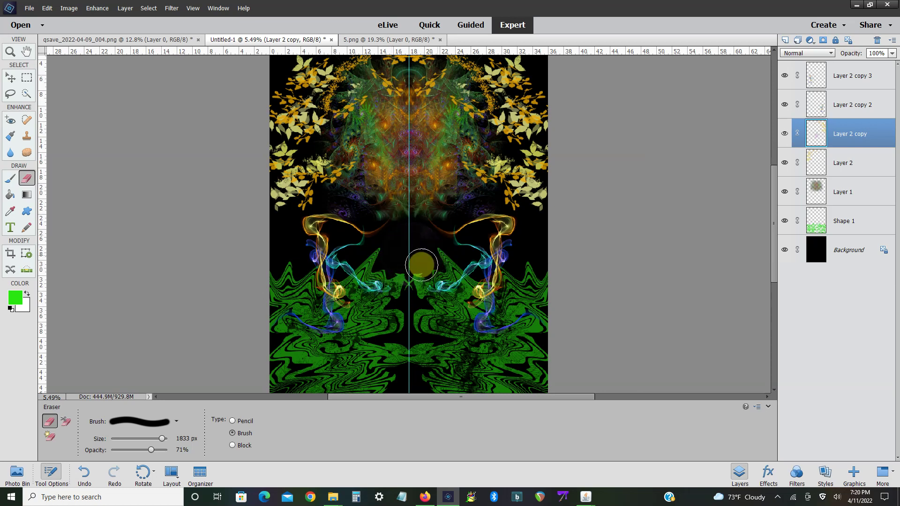
- On Shape 1, erase green swirls in the centre, lower left and right using a 2500 px eraser
click(823, 226)
mouse_move(412, 261)
mouse_down()
mouse_move(406, 322)
mouse_move(409, 265)
mouse_move(416, 366)
mouse_move(402, 348)
mouse_move(424, 322)
mouse_up()
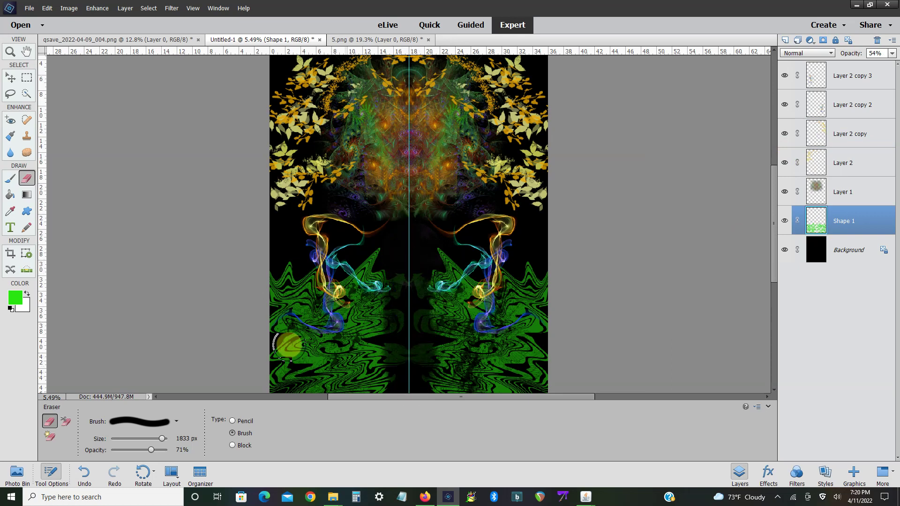
drag(162, 439, 169, 439)
mouse_move(375, 288)
mouse_down()
mouse_move(372, 315)
mouse_move(382, 316)
mouse_move(361, 372)
mouse_move(342, 322)
mouse_move(358, 342)
mouse_move(371, 291)
mouse_up()
mouse_move(449, 317)
mouse_down()
mouse_move(469, 300)
mouse_move(483, 324)
mouse_move(506, 308)
mouse_move(464, 340)
mouse_move(470, 346)
mouse_up()
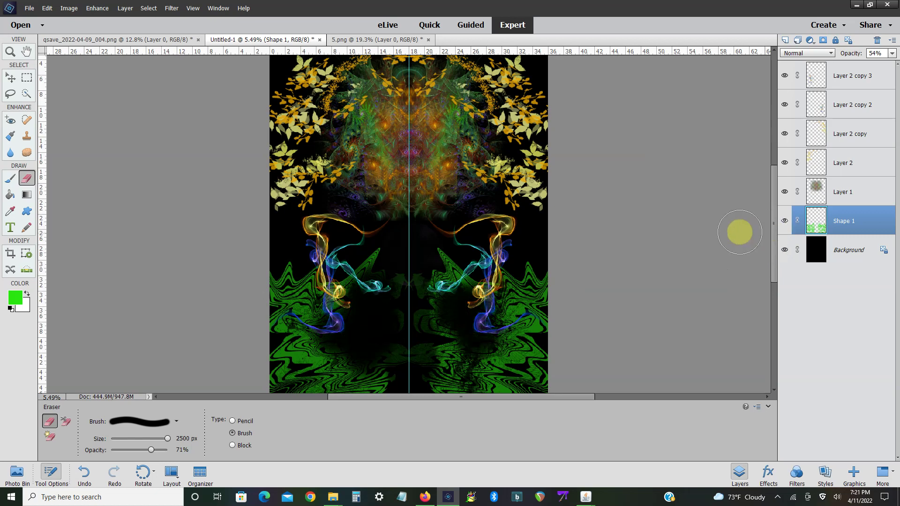
drag(436, 312, 426, 367)
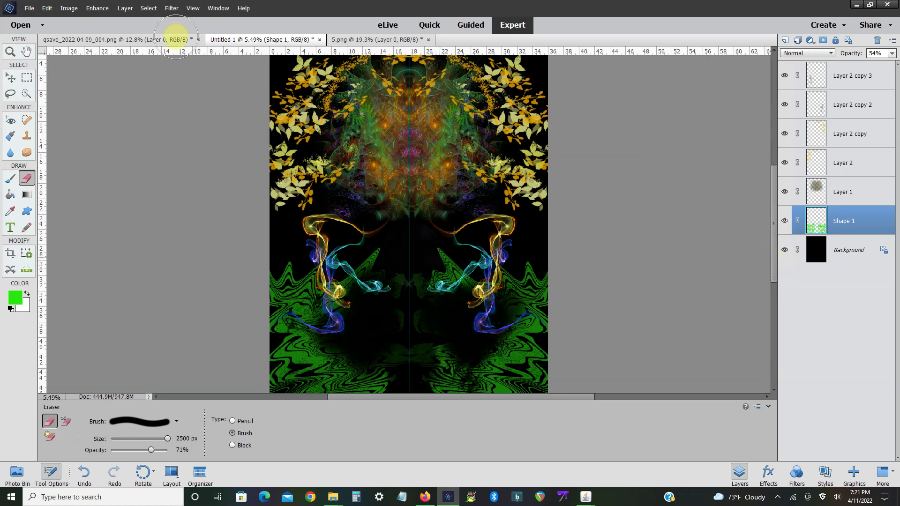
- Resize the image to 5400 px wide by 7200 px high in Image Size
click(70, 10)
click(162, 69)
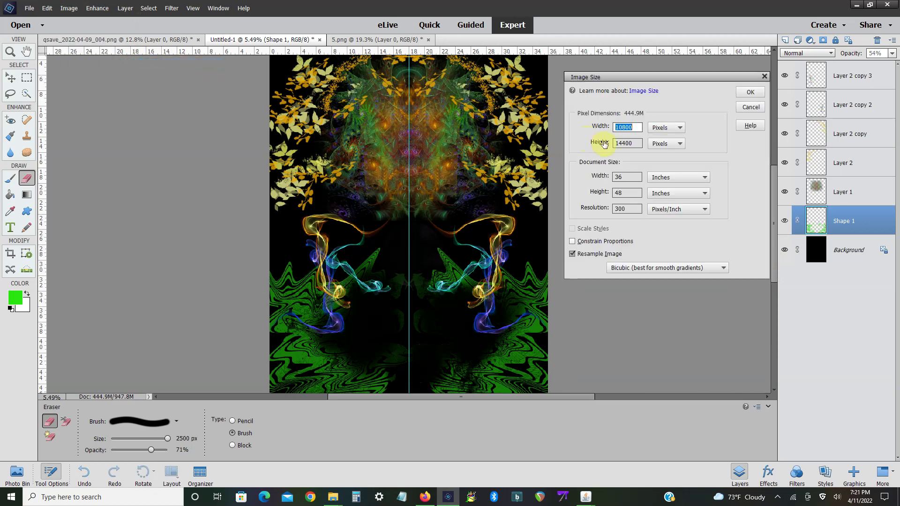
text(400)
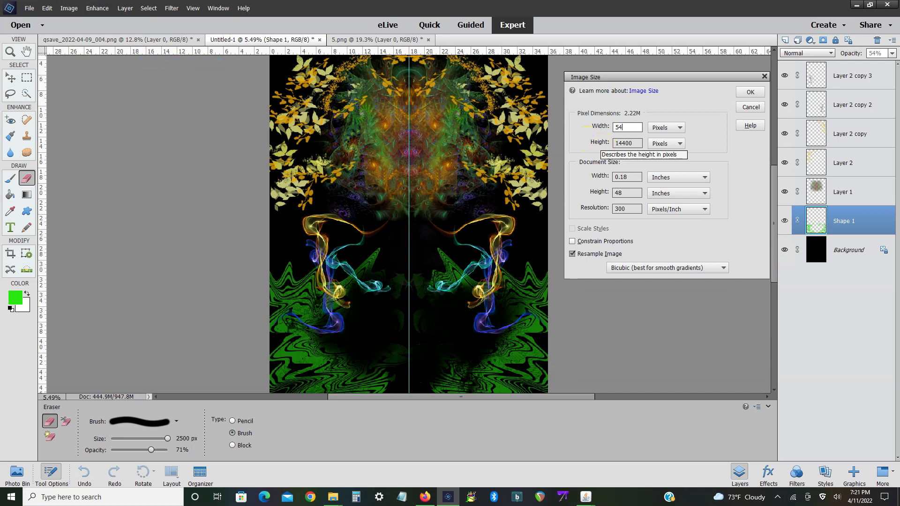
key(Tab)
text(7200)
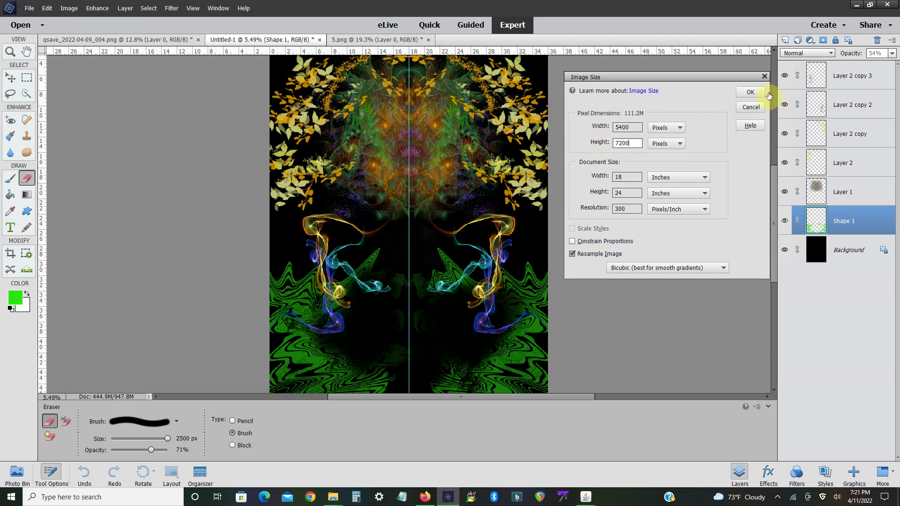
click(769, 96)
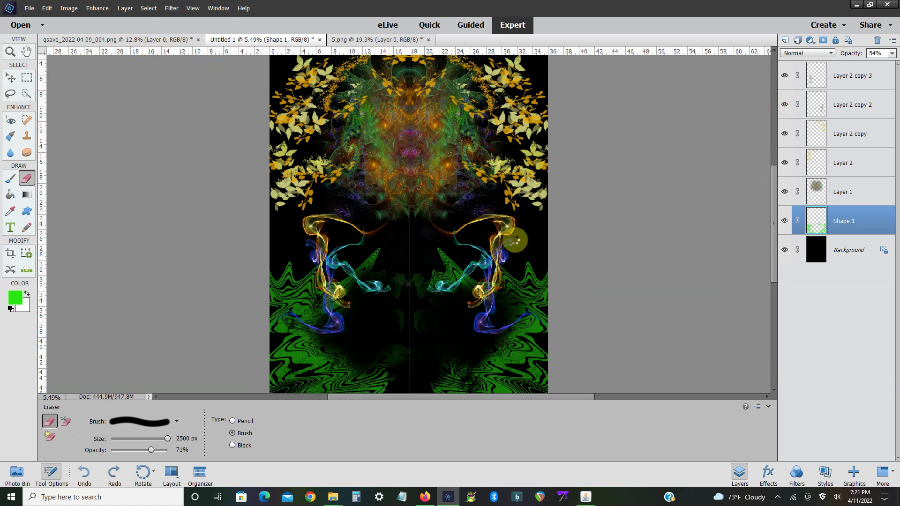
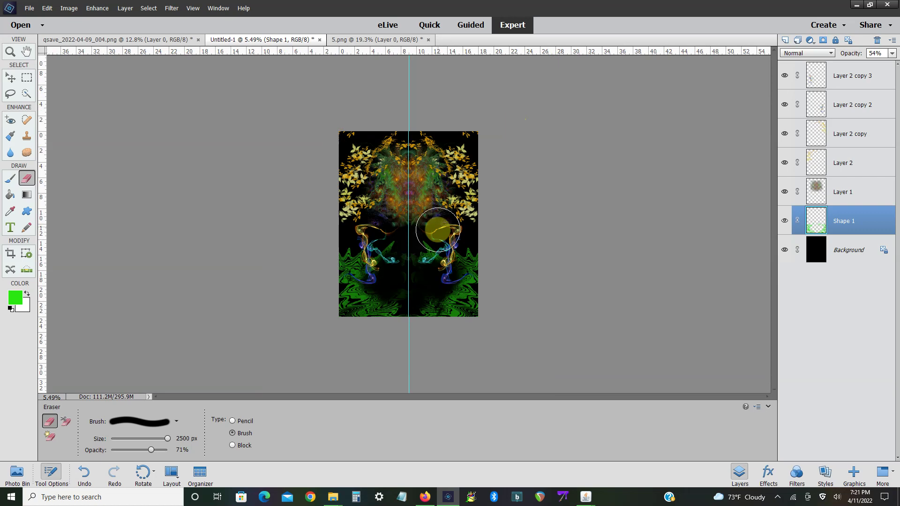
- Erase the lower-left and lower-right green waves on Shape 1 with the 2500 px, 71% Eraser
scroll(438, 230, up, 3)
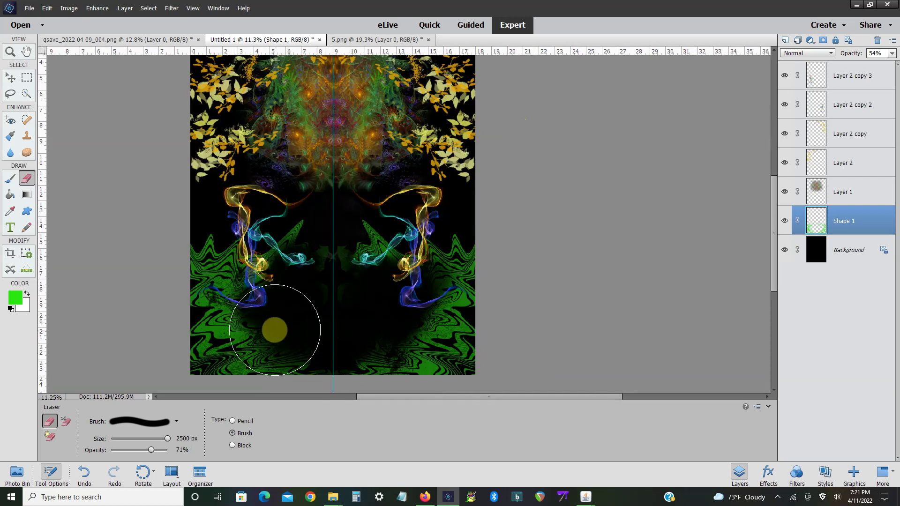
mouse_move(392, 326)
mouse_down()
mouse_move(359, 290)
mouse_move(295, 299)
mouse_up()
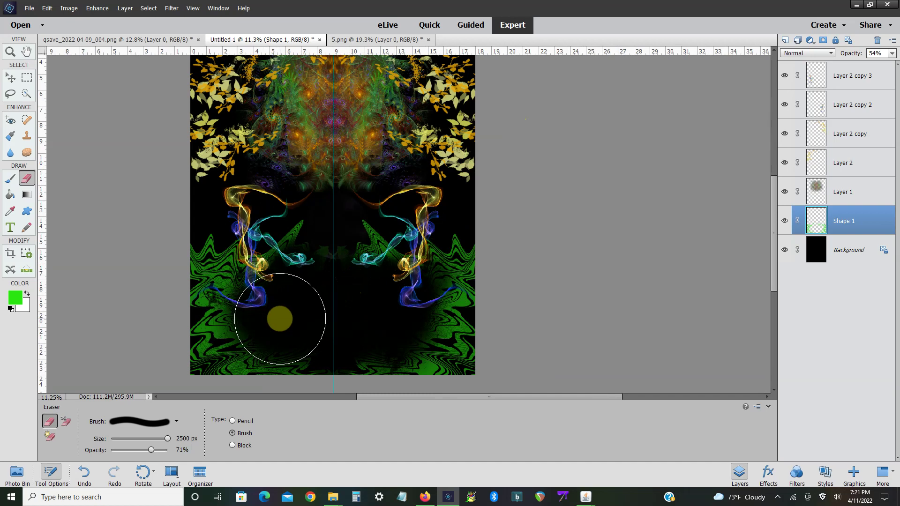
mouse_move(407, 330)
mouse_down()
mouse_move(270, 331)
mouse_move(361, 327)
mouse_up()
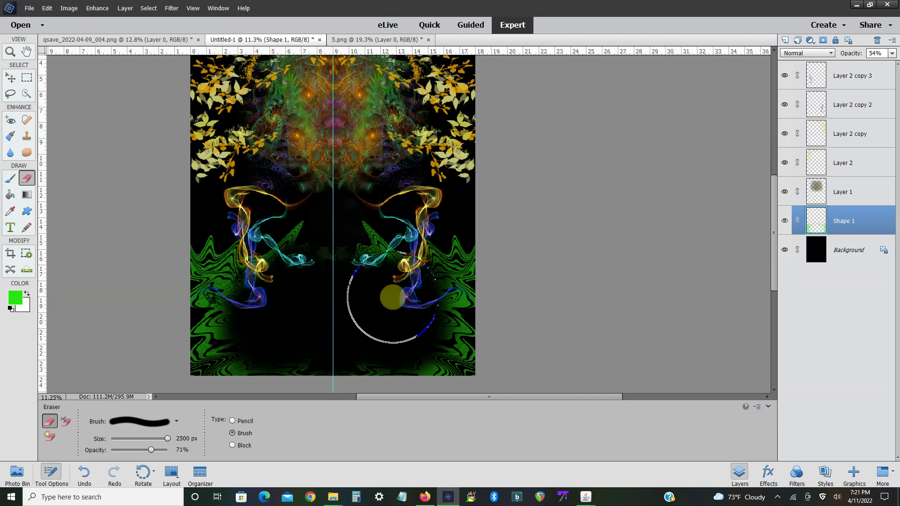
scroll(393, 298, up, 1)
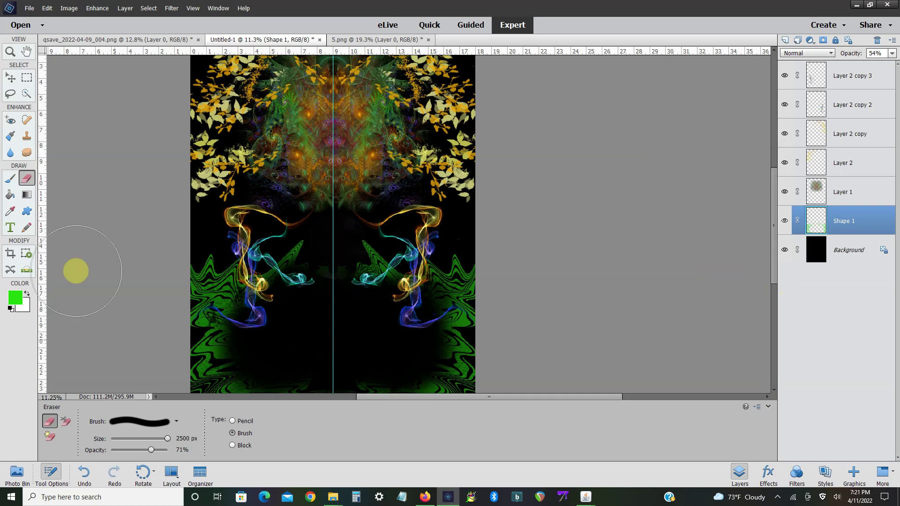
- Set the foreground colour to a light lilac
click(13, 301)
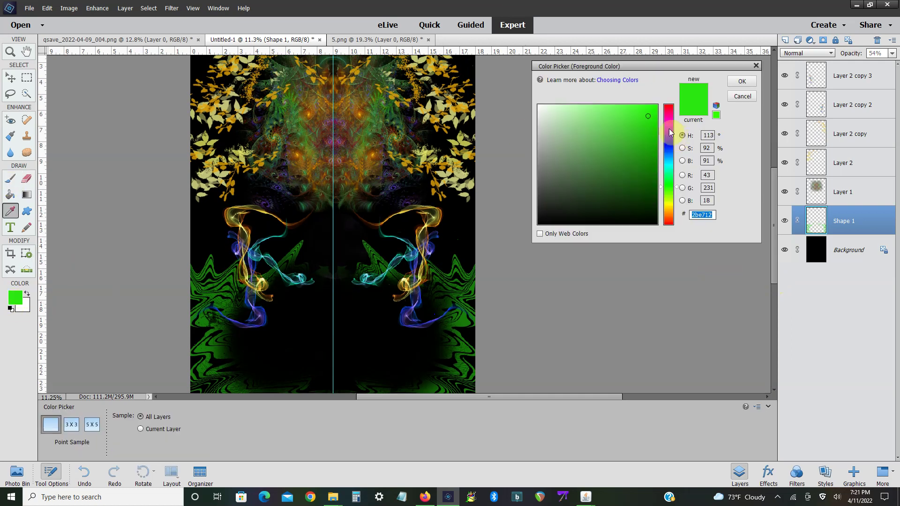
click(668, 128)
click(586, 113)
click(609, 109)
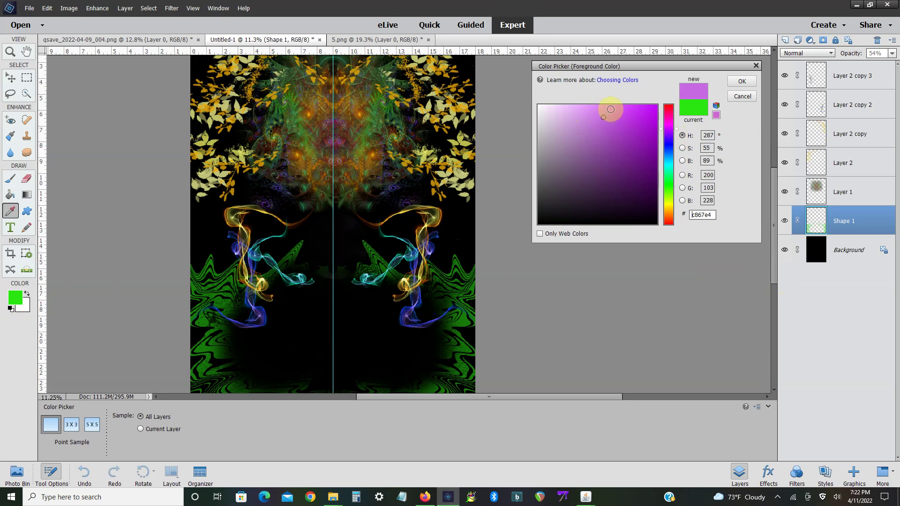
click(742, 81)
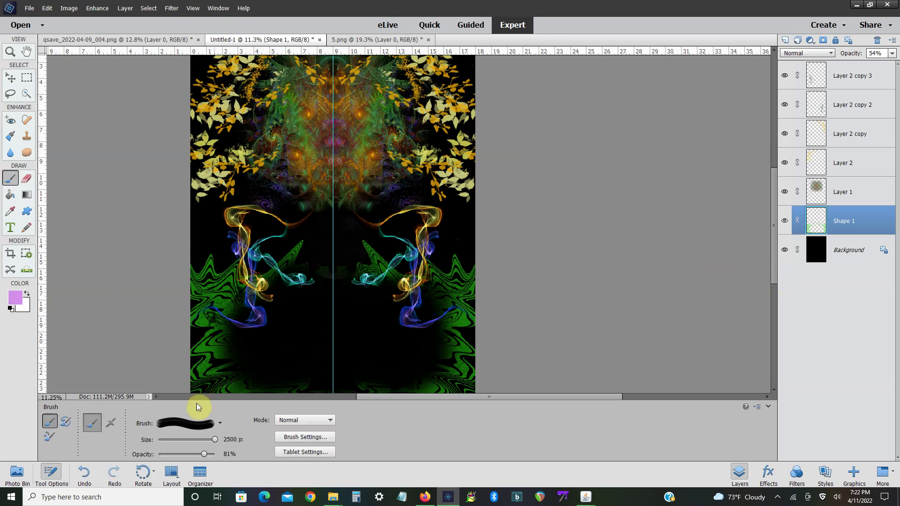
- Load the 26 Moon Brushes set and choose a moon brush
click(219, 424)
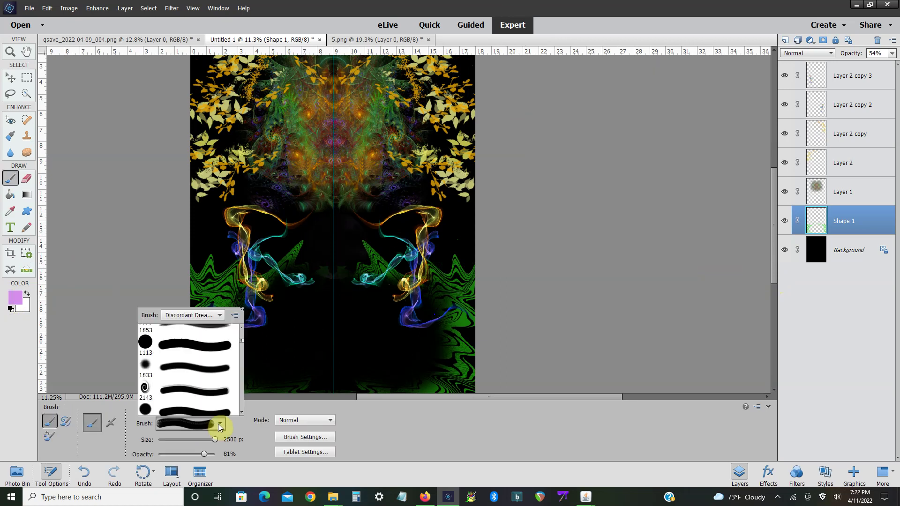
click(202, 316)
scroll(219, 139, up, 4)
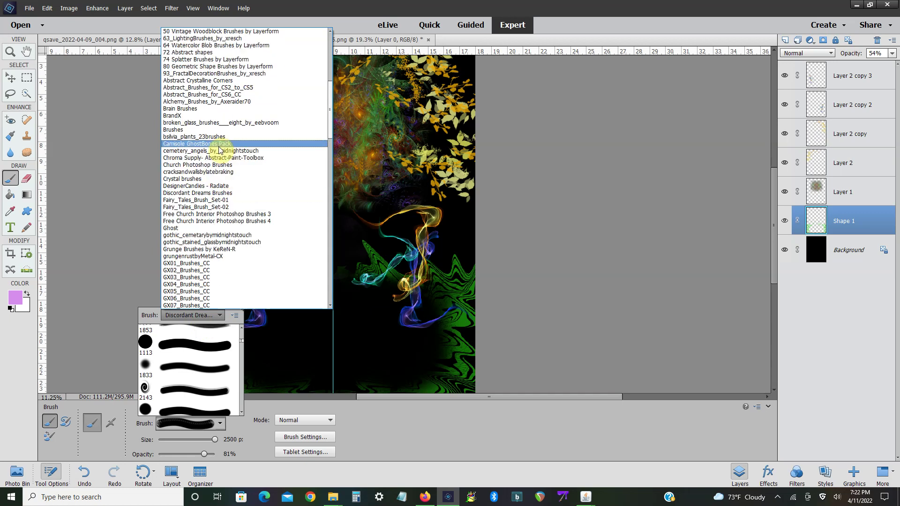
scroll(217, 132, up, 5)
scroll(217, 122, up, 4)
click(215, 109)
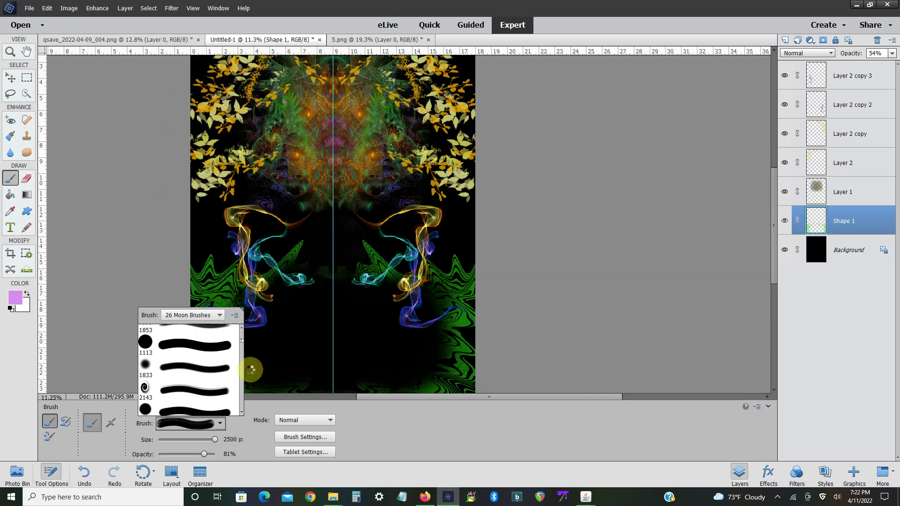
mouse_move(243, 342)
mouse_down()
mouse_move(233, 399)
mouse_move(242, 358)
mouse_up()
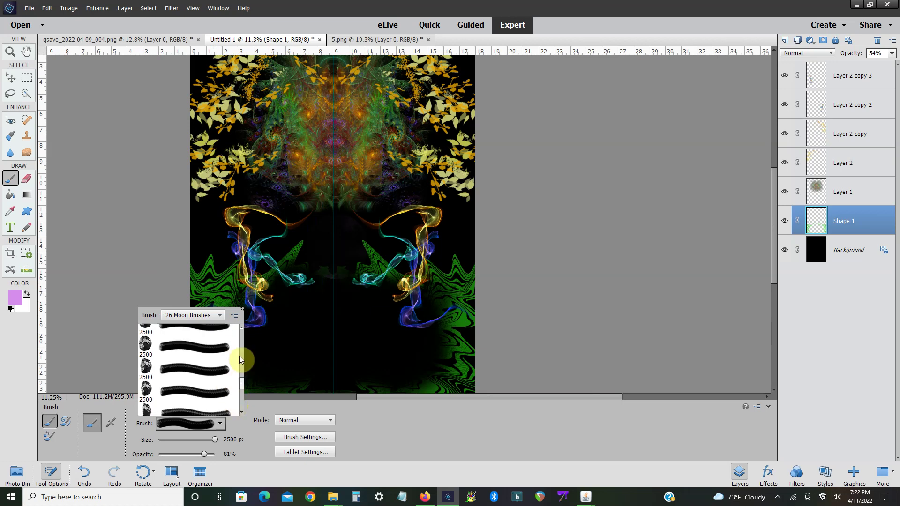
click(205, 341)
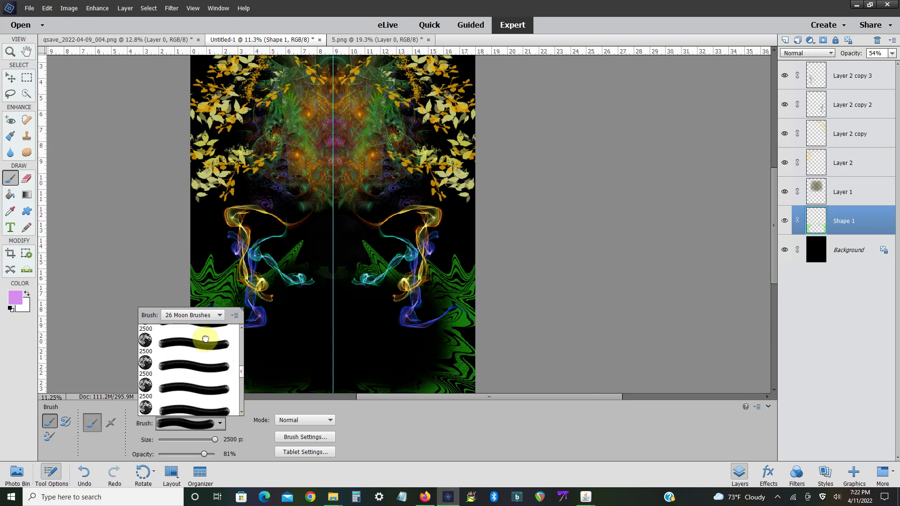
click(56, 221)
- Set the moon brush to 1137 px and stamp a lilac moon at the collage centre
drag(215, 439, 200, 439)
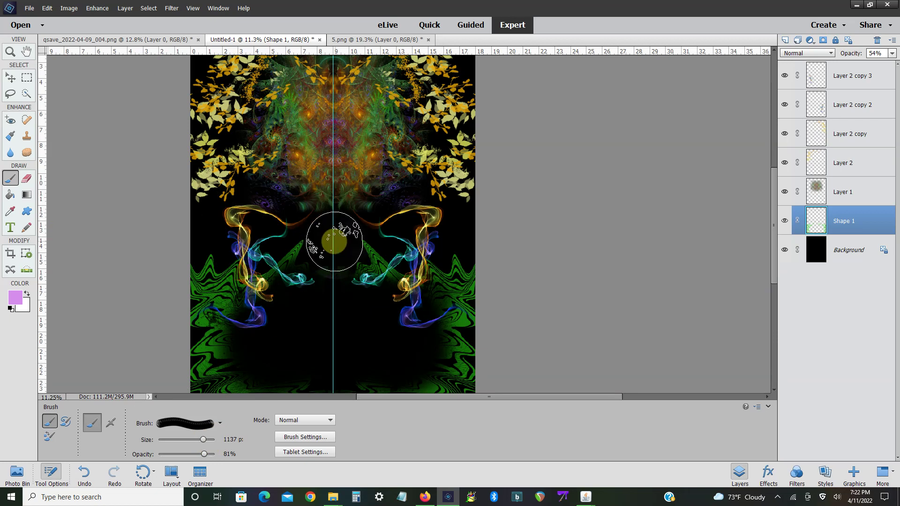
click(333, 241)
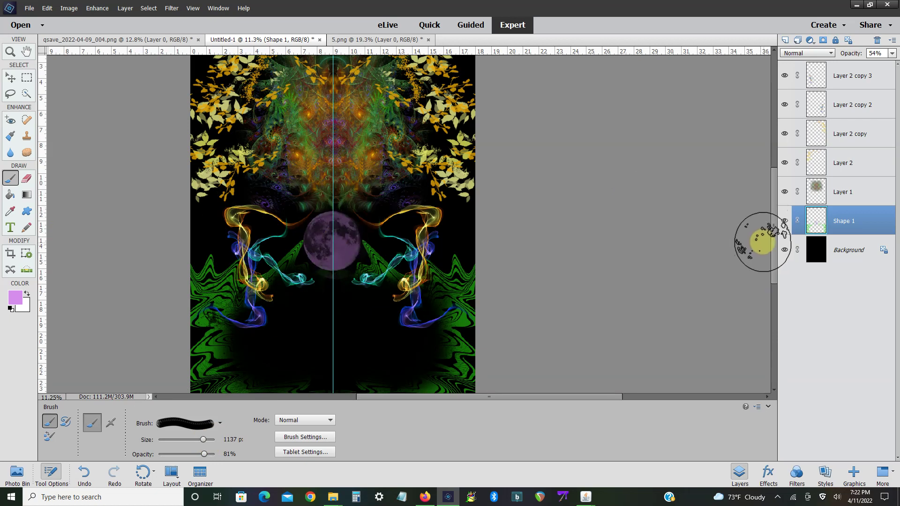
click(91, 10)
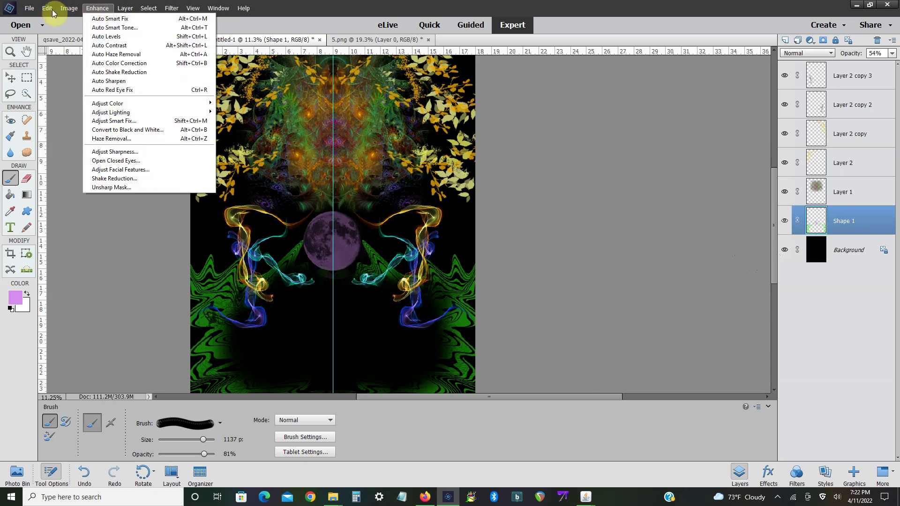
- Undo the moon stamp and restamp the lilac moon on a new empty Layer 3
key(Escape)
key(ctrl+z)
key(ctrl+y)
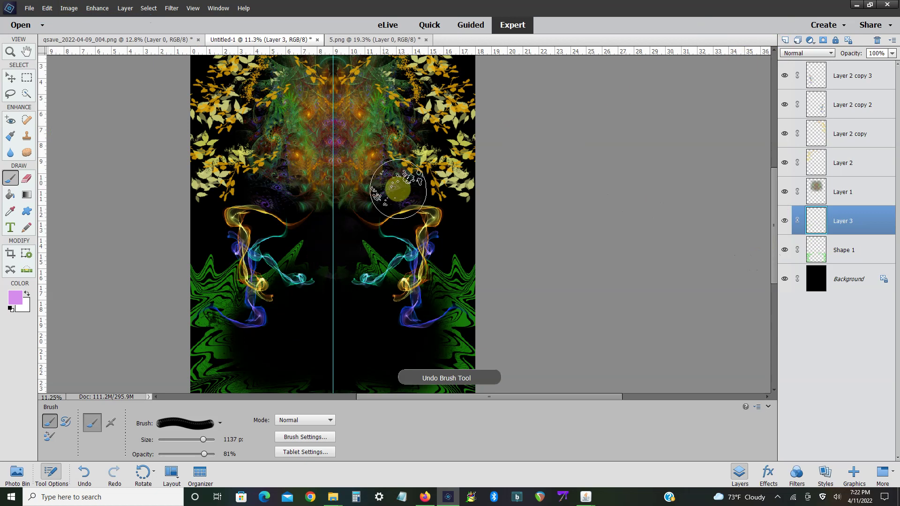
click(333, 240)
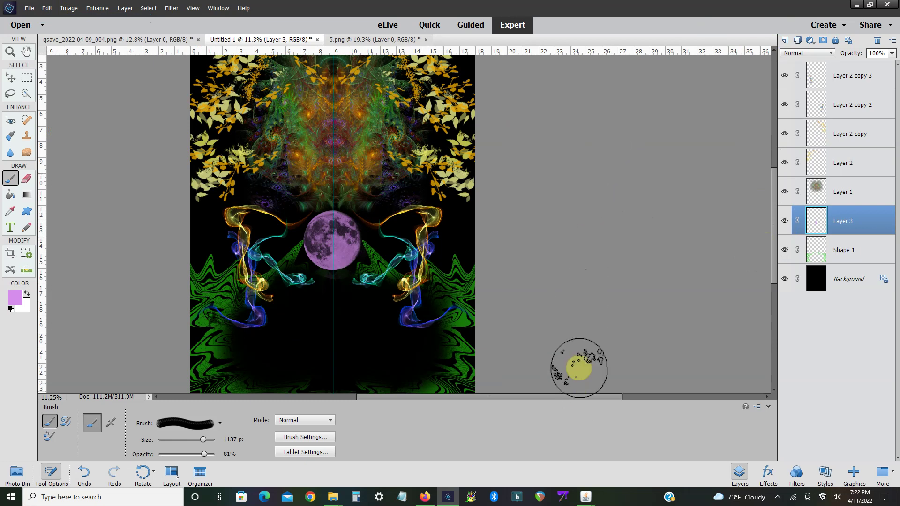
click(334, 498)
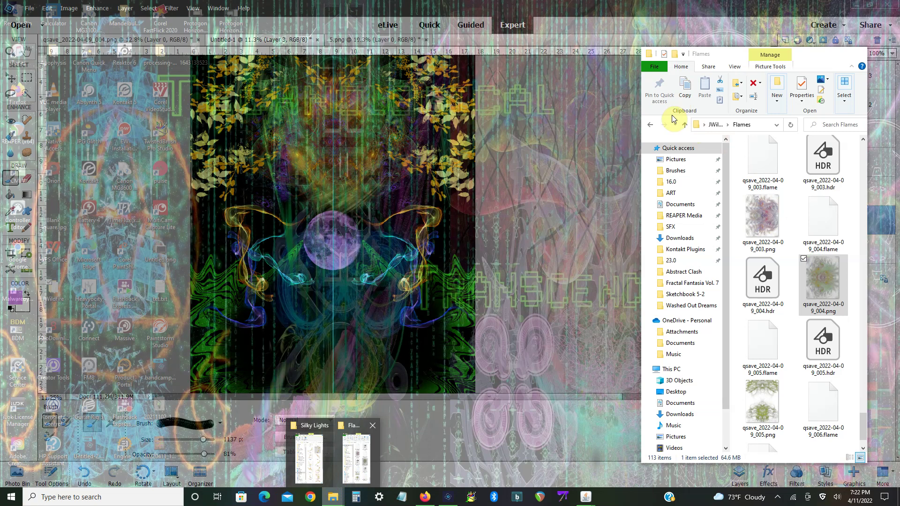
- Open Glorious Overlays Bundle > Overlays > Autumn Leaves and select 13.png
click(760, 153)
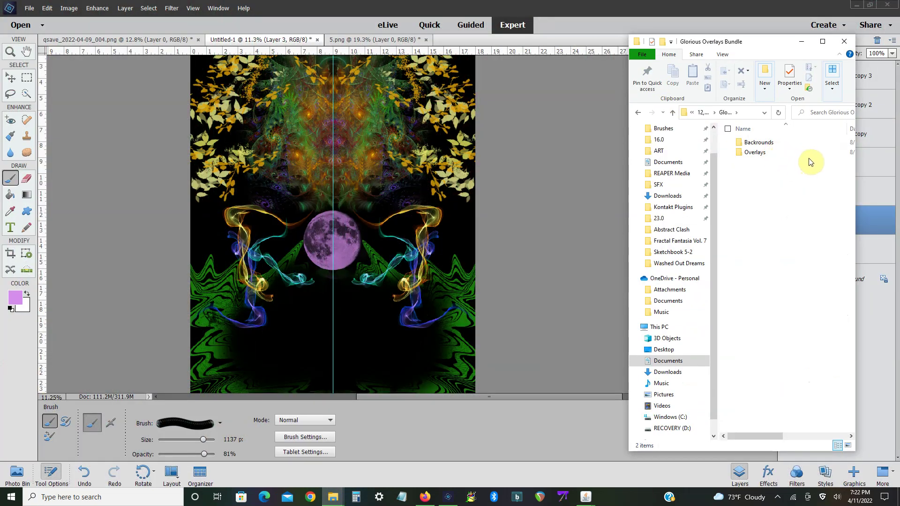
double_click(849, 162)
click(776, 163)
double_click(777, 163)
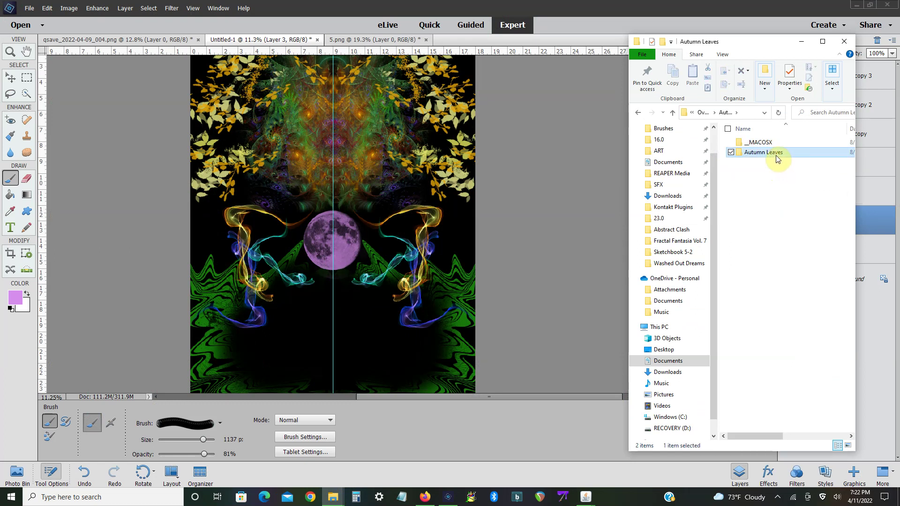
scroll(826, 305, down, 5)
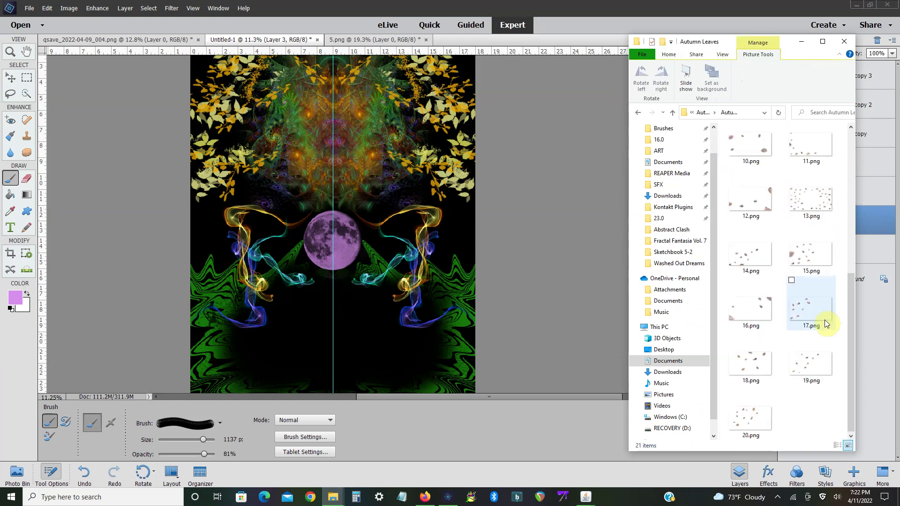
drag(820, 206, 824, 200)
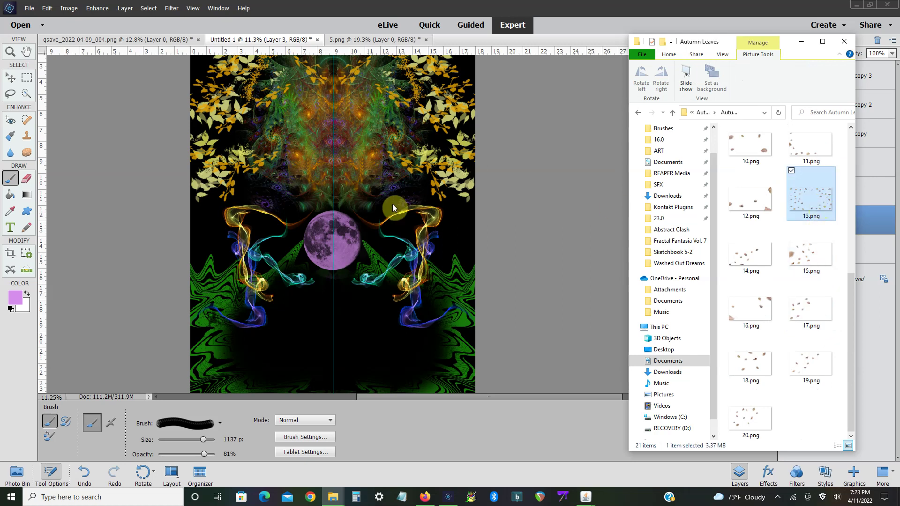
- Open the 15.png leaf overlay and raise its saturation to +49 with Hue/Saturation
click(807, 258)
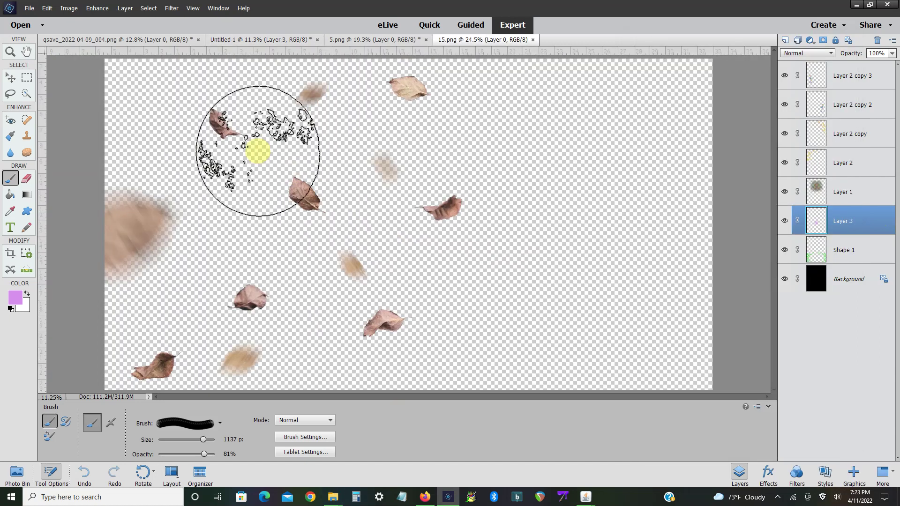
click(97, 8)
click(263, 112)
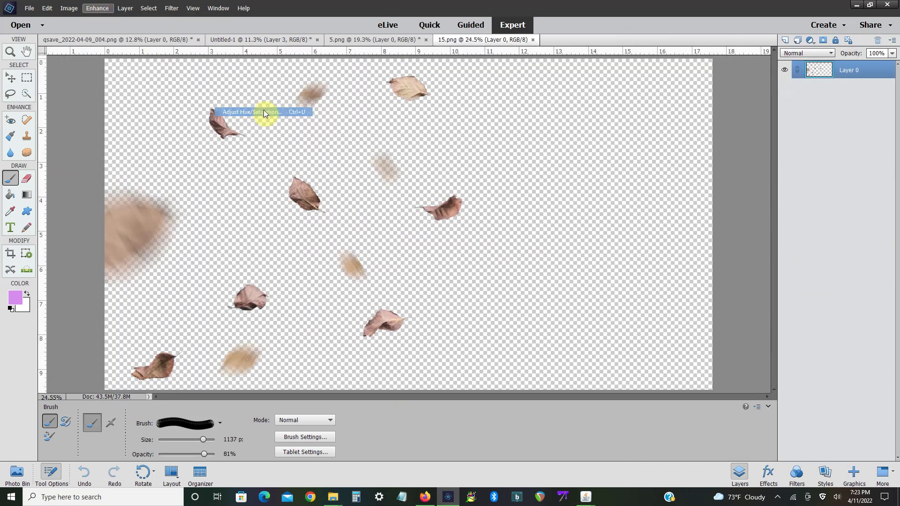
drag(632, 184, 646, 183)
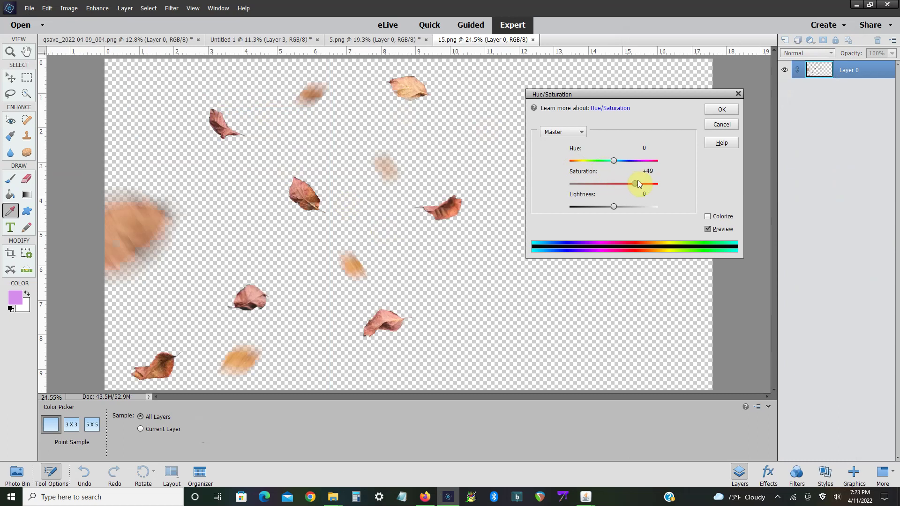
click(722, 110)
- Marquee-select the left part of the leaf image and copy it
click(27, 77)
drag(108, 57, 502, 415)
click(47, 8)
click(61, 63)
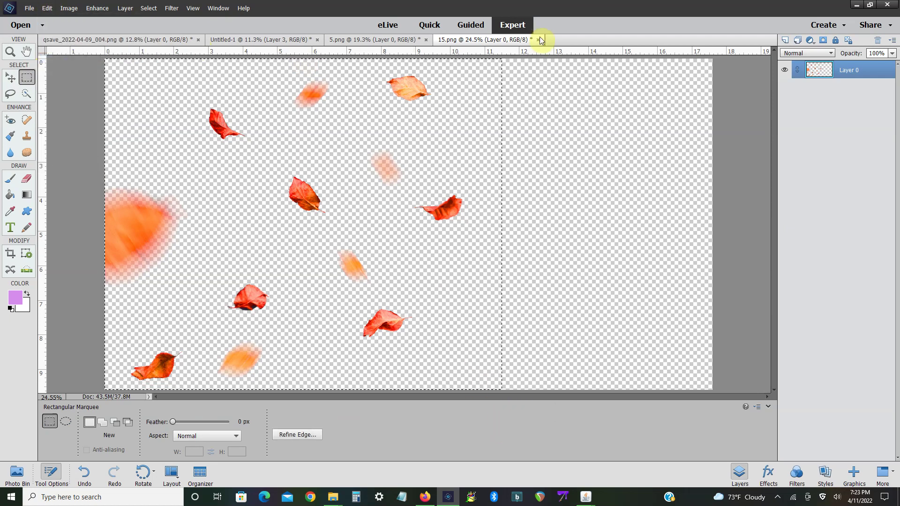
- Close 15.png and 5.png without saving
click(538, 39)
click(488, 183)
click(426, 40)
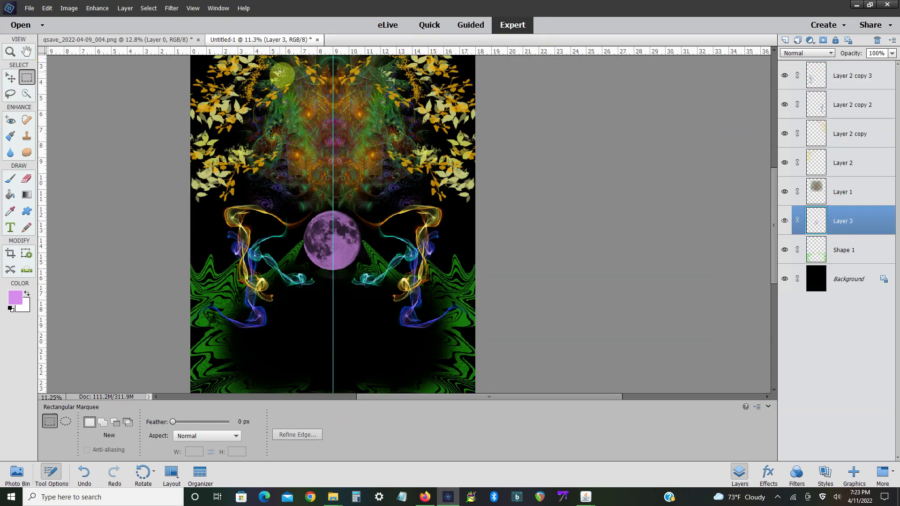
- Close qsave_2022-04-09_004.png, paste the leaves as Layer 4, and move it below Layer 3
click(197, 40)
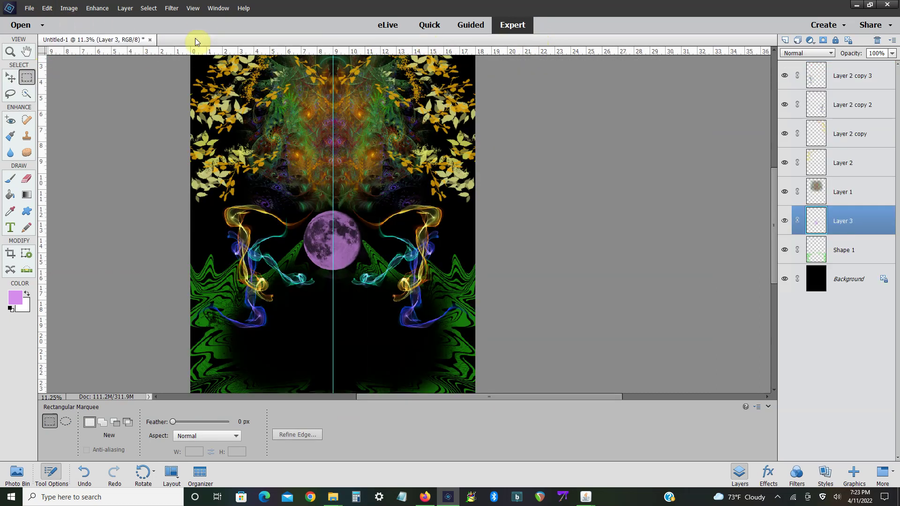
click(47, 8)
click(66, 74)
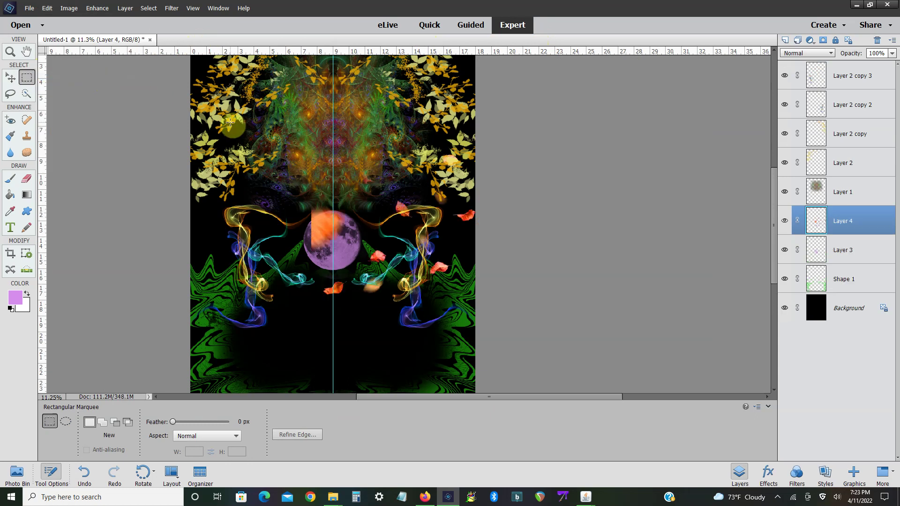
drag(869, 228, 856, 256)
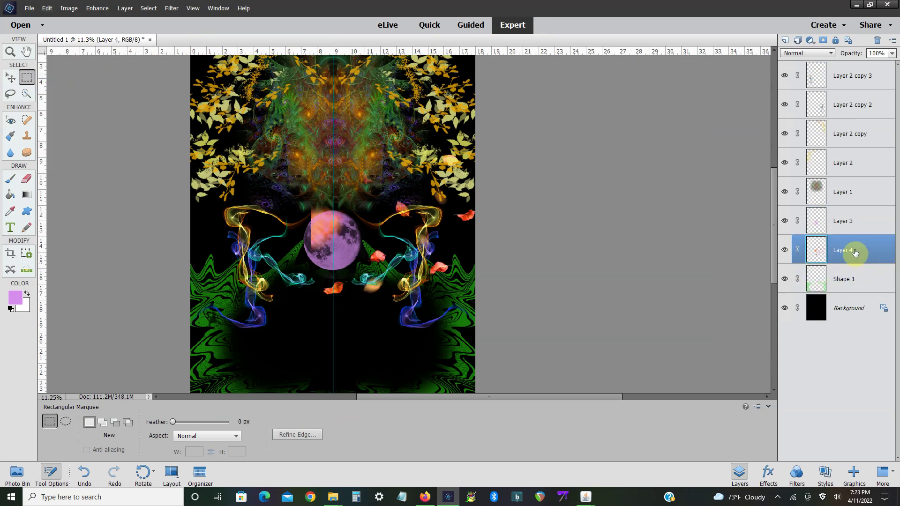
- Erase the splash patch left of the moon using the Discordant Dreams 1833 soft brush
click(26, 181)
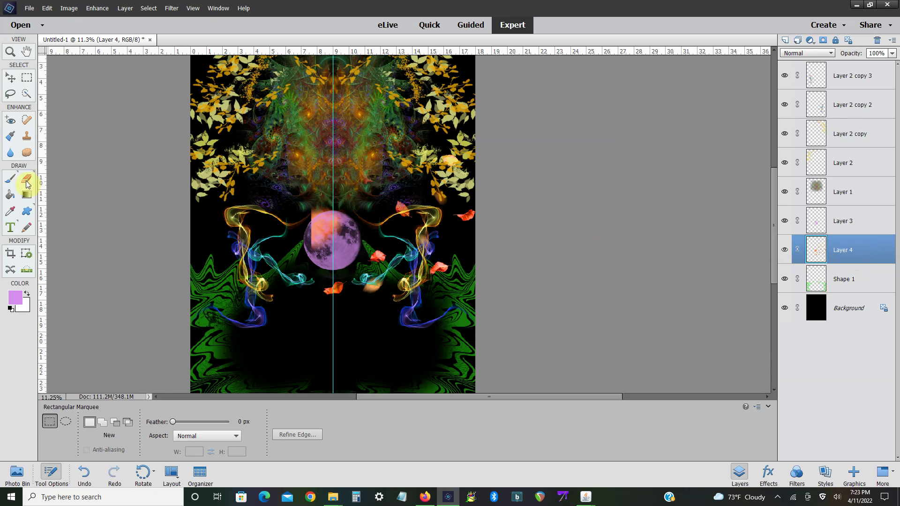
click(153, 438)
click(176, 421)
click(163, 315)
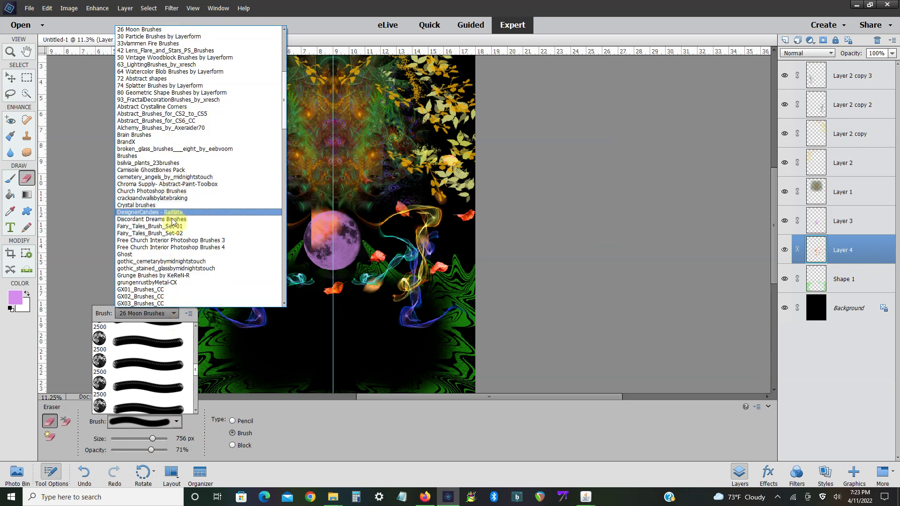
click(174, 219)
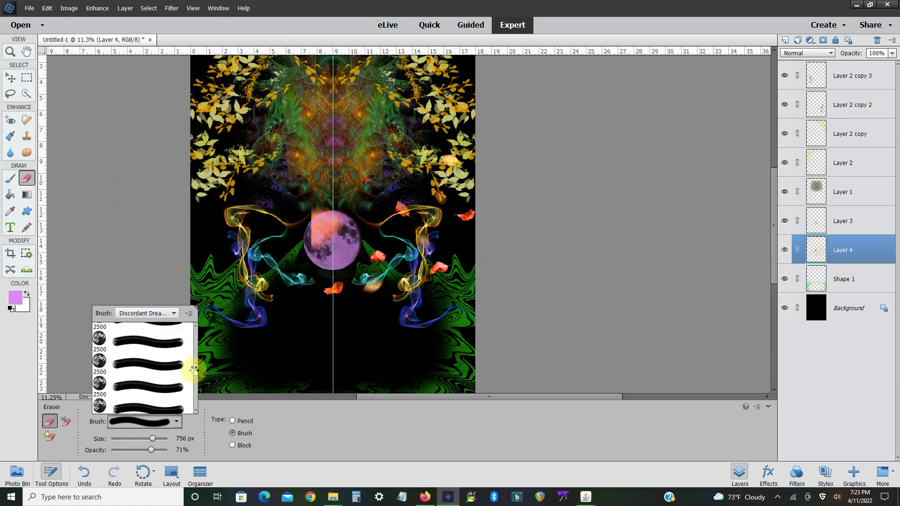
scroll(194, 356, up, 5)
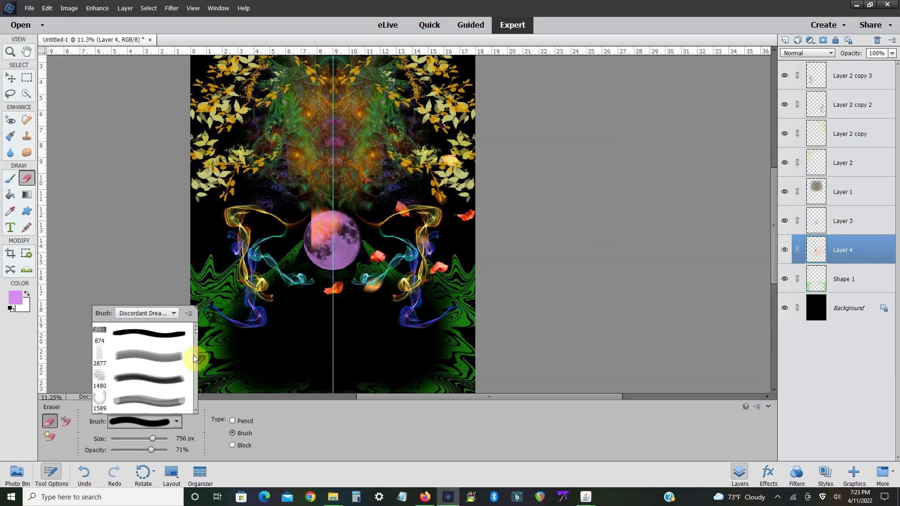
scroll(195, 356, down, 2)
scroll(195, 357, down, 2)
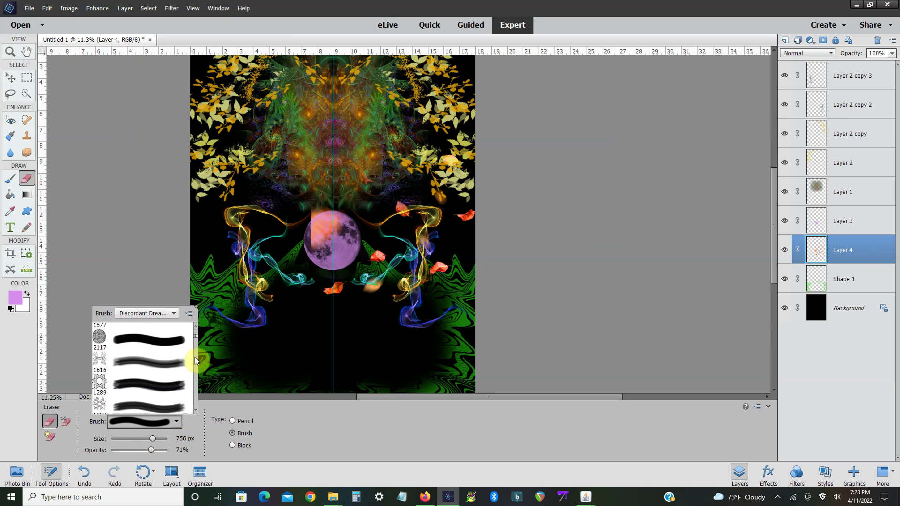
scroll(195, 356, down, 2)
double_click(155, 366)
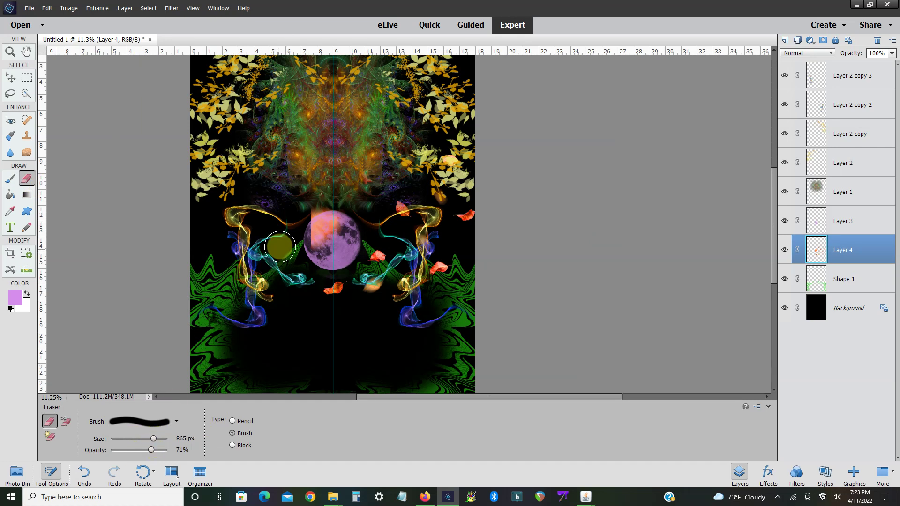
drag(305, 246, 305, 224)
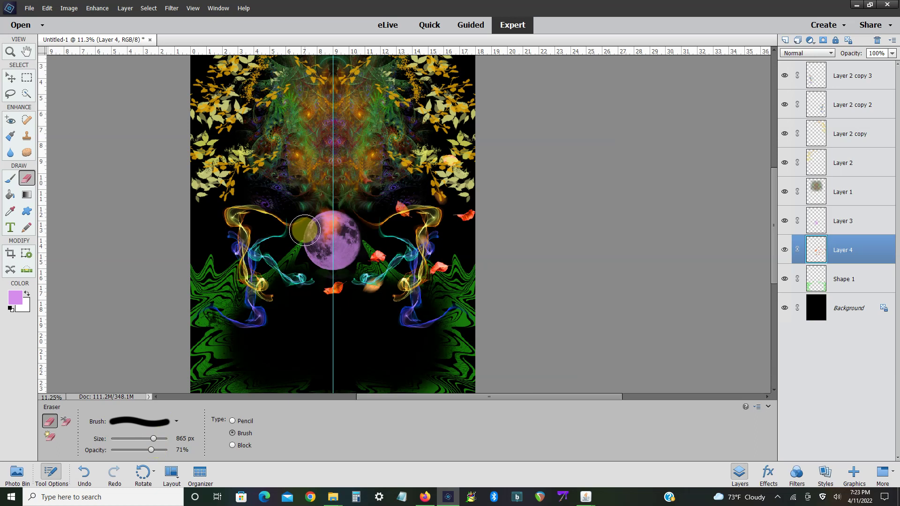
- Duplicate Layer 4 as Layer 4 copy
right_click(846, 256)
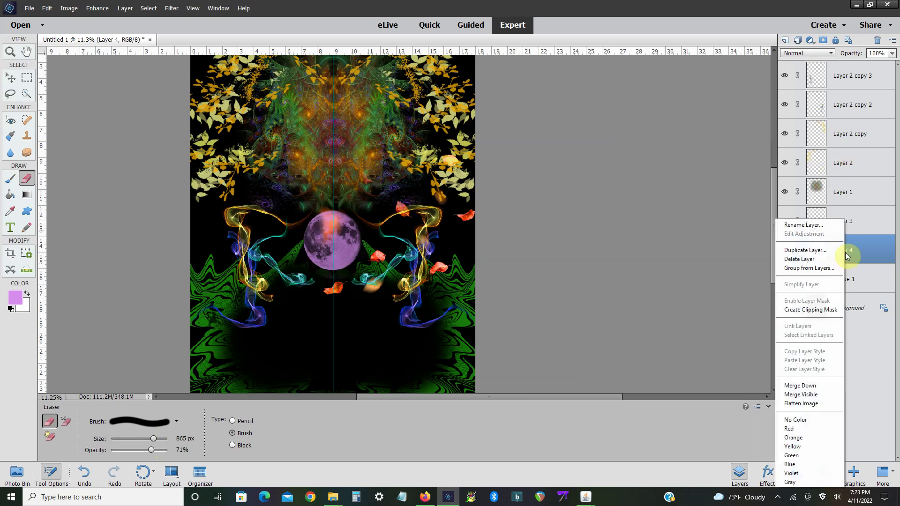
click(808, 247)
click(534, 154)
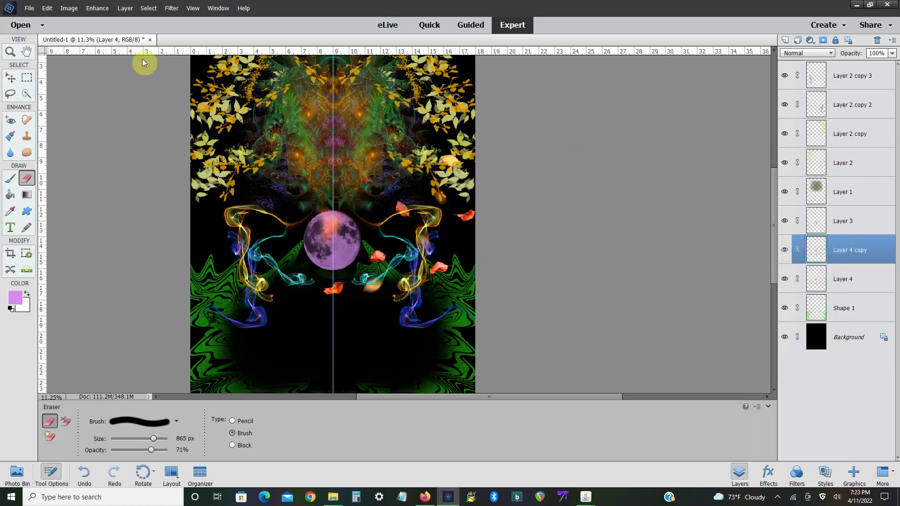
- Flip Layer 4 copy horizontally and shift it across to mirror the leaves
click(69, 8)
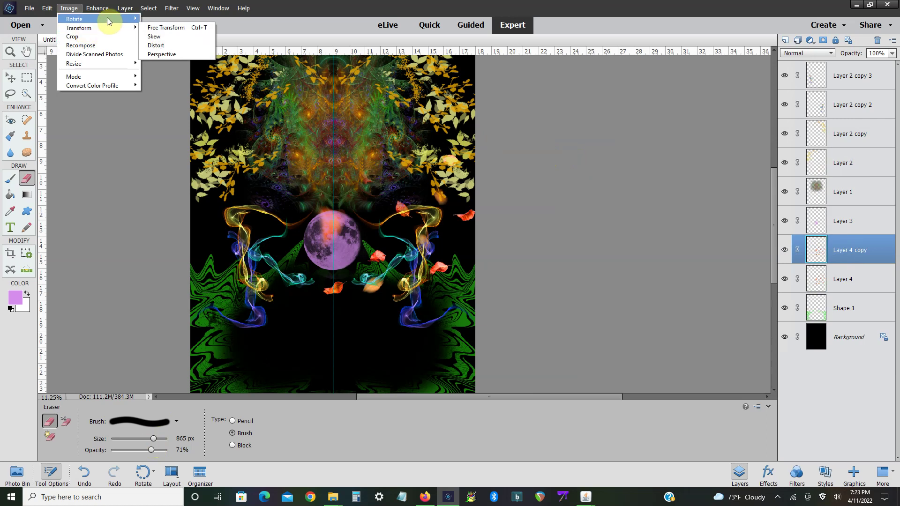
click(189, 113)
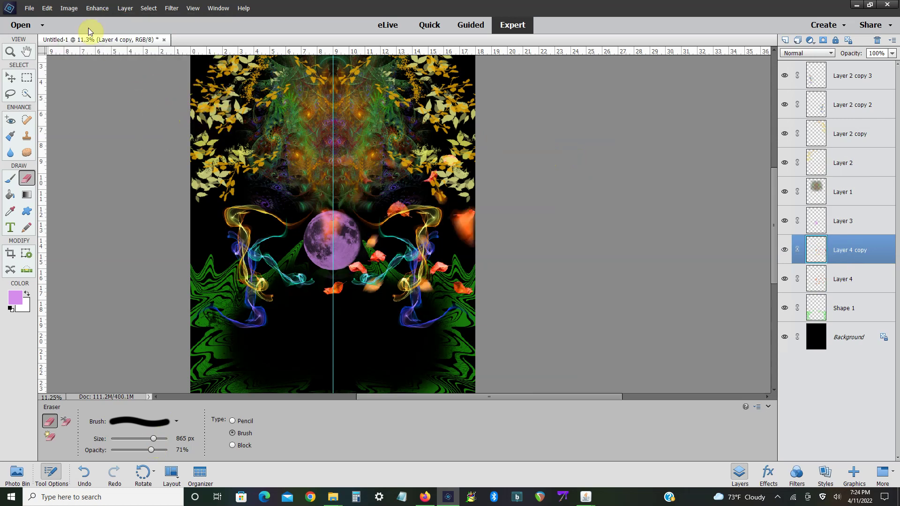
click(69, 8)
click(169, 28)
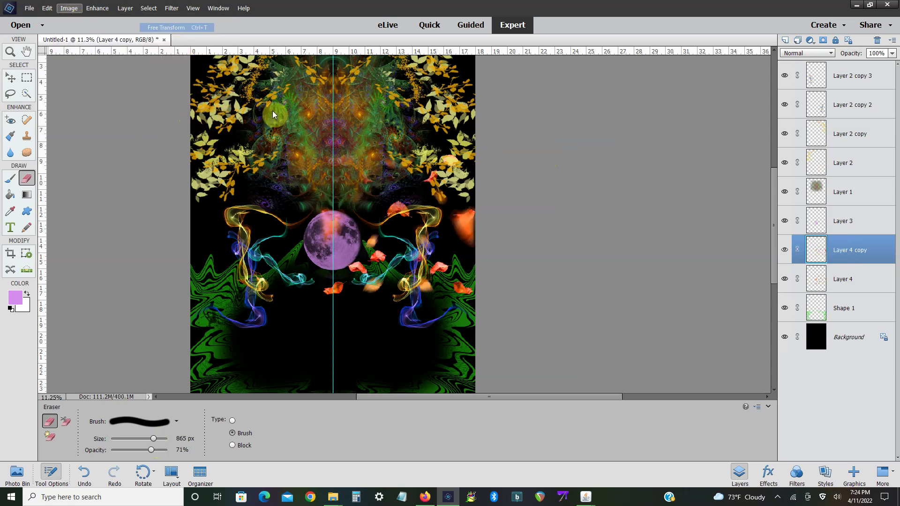
drag(357, 234, 271, 240)
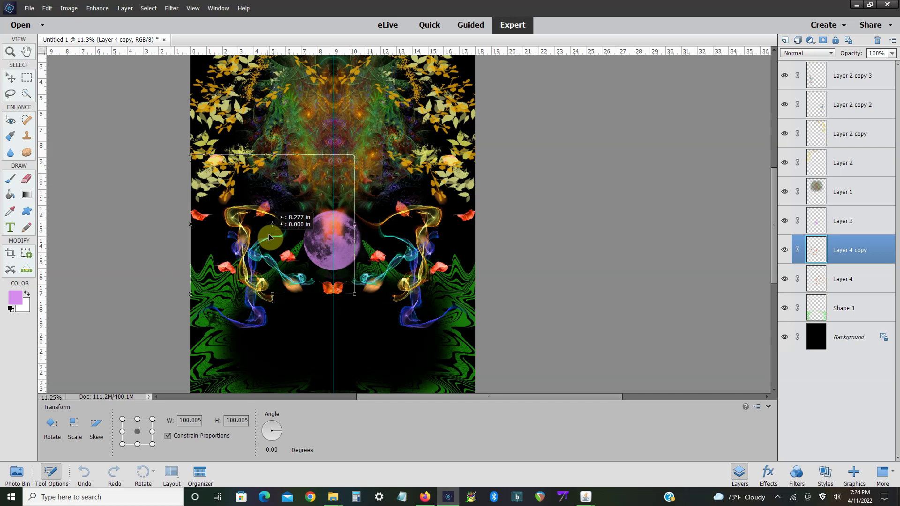
key(e)
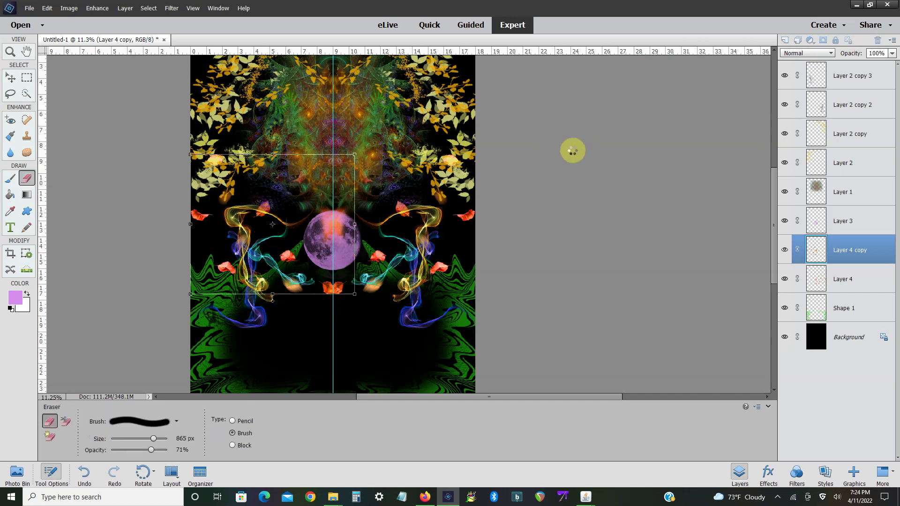
scroll(566, 182, up, 1)
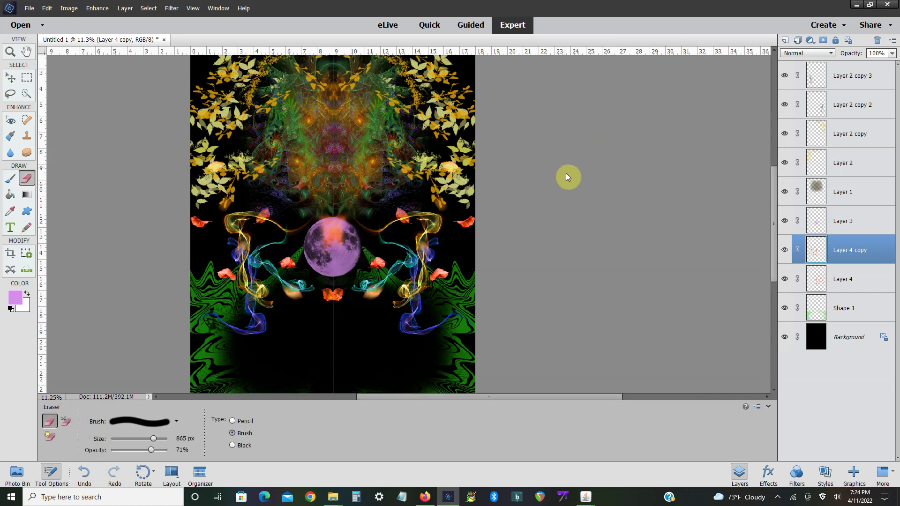
scroll(567, 176, up, 3)
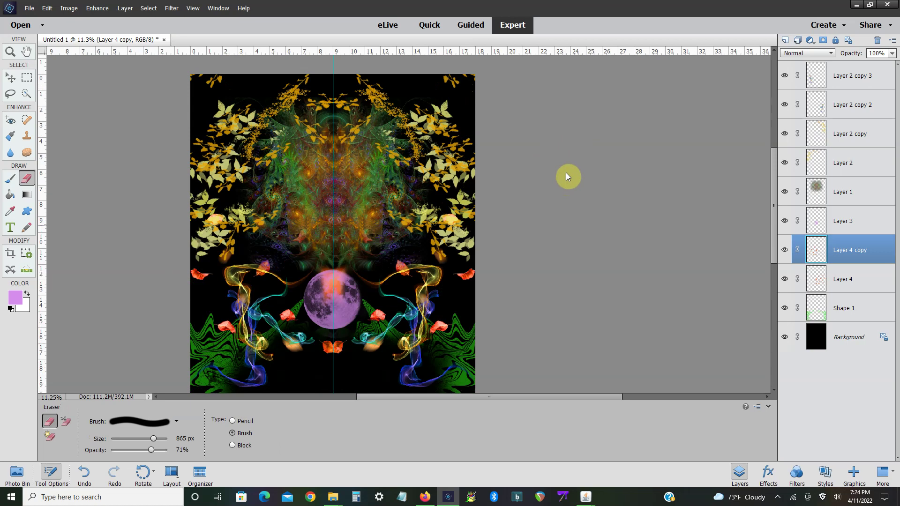
scroll(567, 177, down, 1)
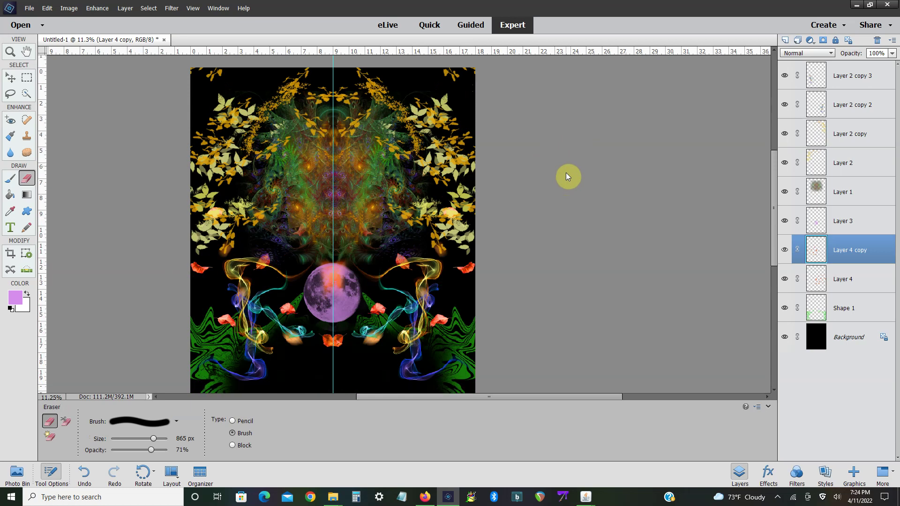
scroll(567, 176, down, 5)
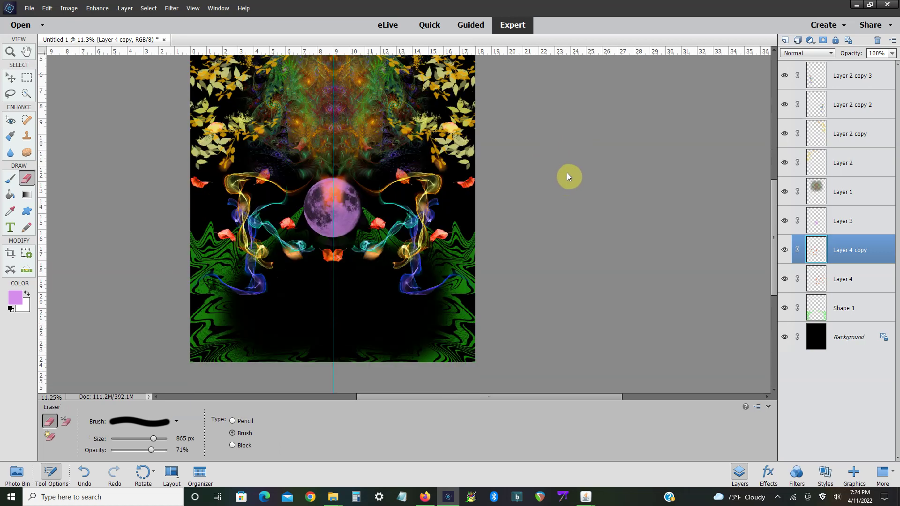
scroll(567, 177, up, 1)
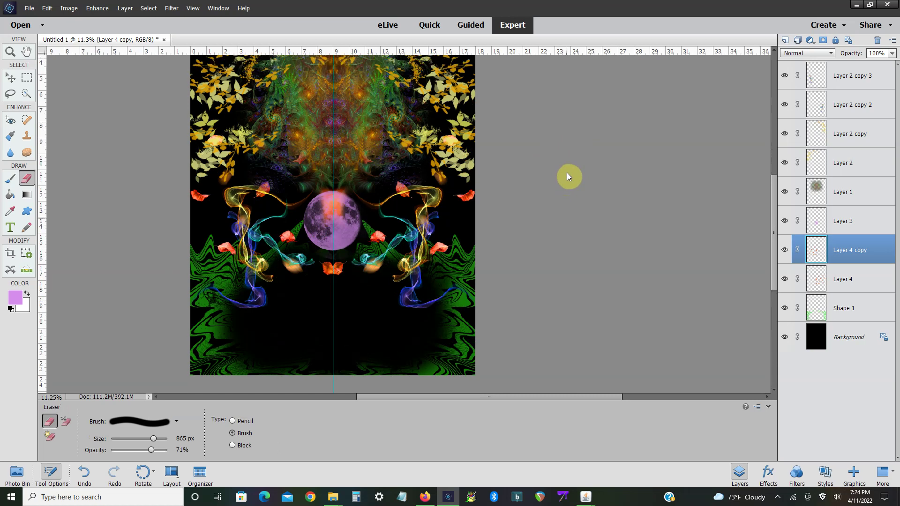
scroll(567, 176, up, 5)
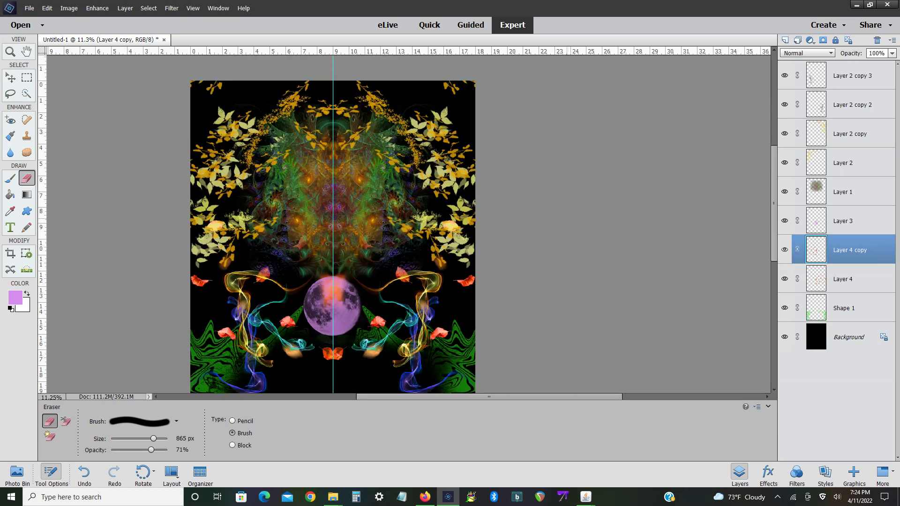
scroll(567, 176, up, 3)
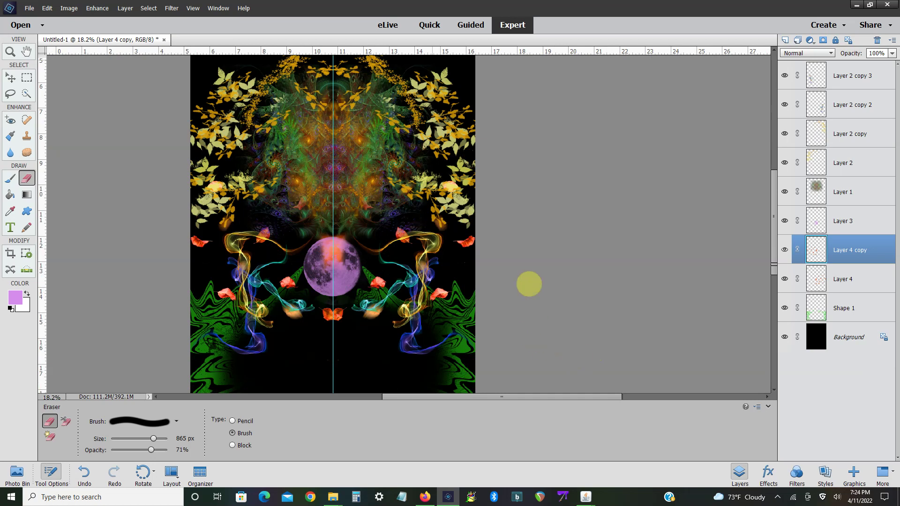
scroll(605, 235, up, 3)
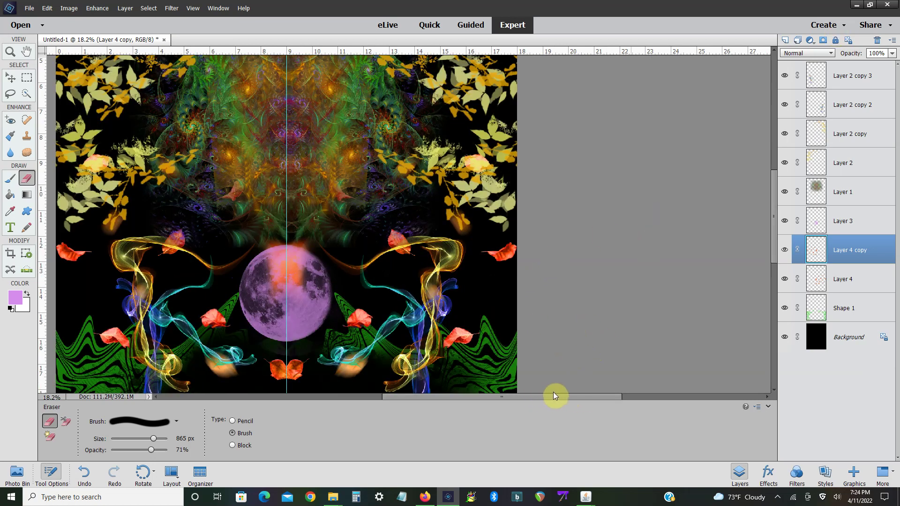
scroll(553, 393, left, 3)
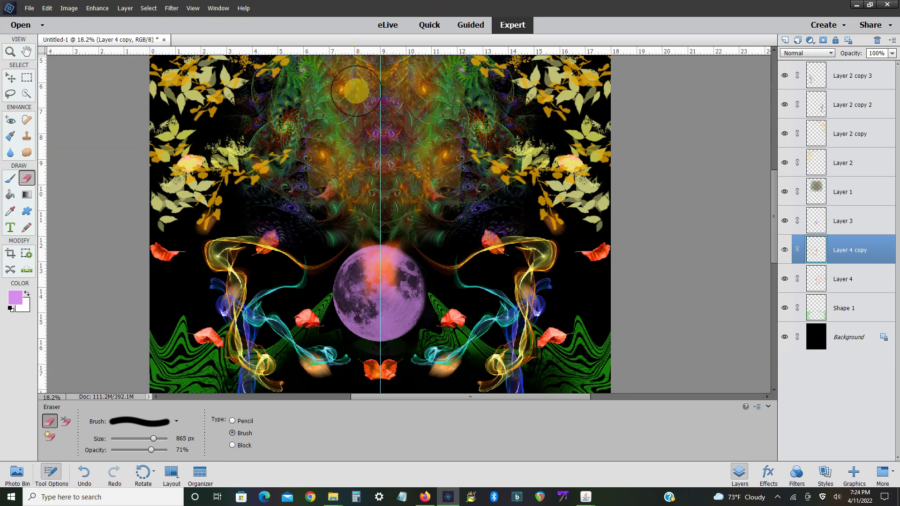
scroll(341, 119, right, 1)
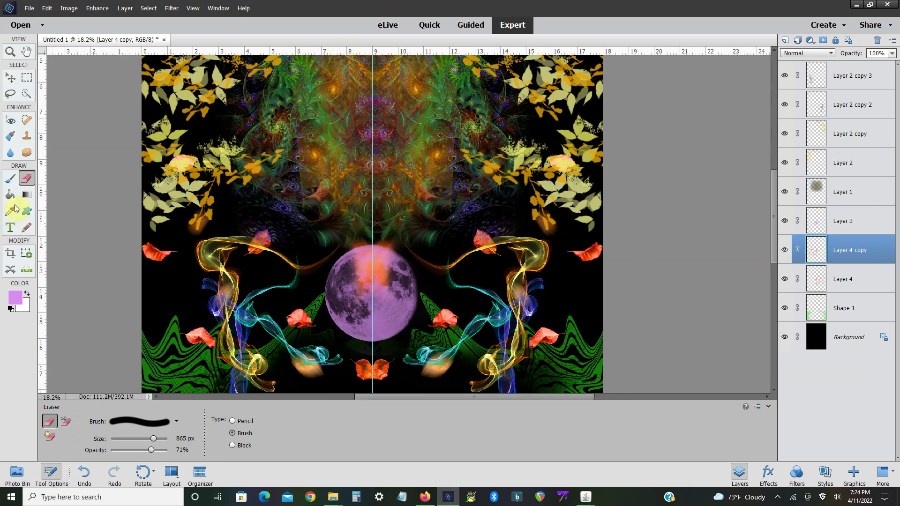
- Select the Custom Shape tool and load the GX01Lines01 shape library
click(10, 181)
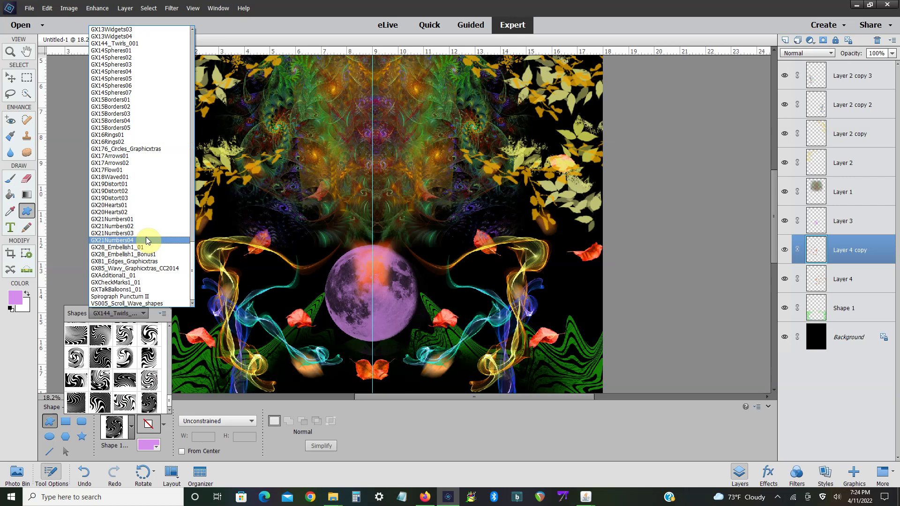
scroll(146, 237, up, 2)
scroll(150, 225, up, 3)
scroll(153, 216, up, 3)
scroll(153, 221, up, 3)
scroll(153, 222, up, 3)
scroll(153, 221, up, 3)
scroll(153, 221, up, 3)
scroll(153, 220, up, 3)
scroll(153, 218, up, 3)
scroll(153, 218, up, 3)
scroll(153, 218, up, 2)
scroll(153, 219, up, 2)
scroll(153, 219, up, 2)
scroll(153, 219, up, 2)
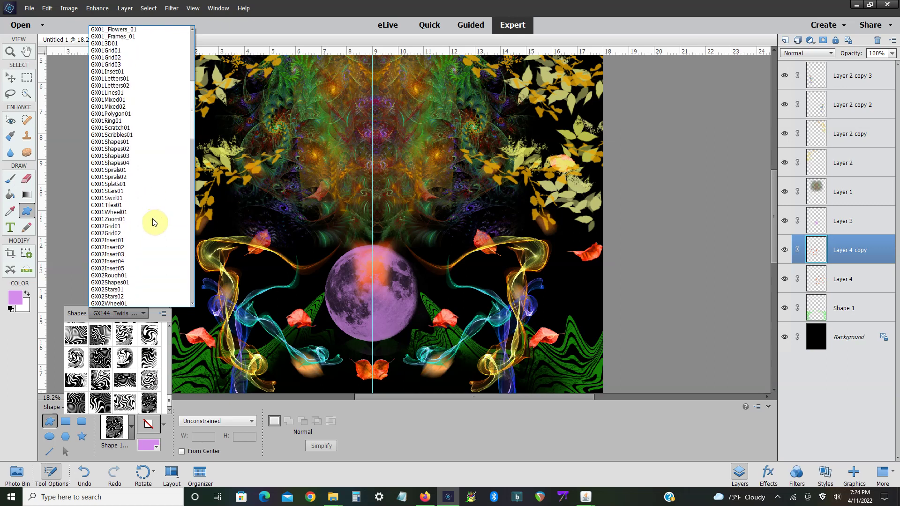
click(123, 94)
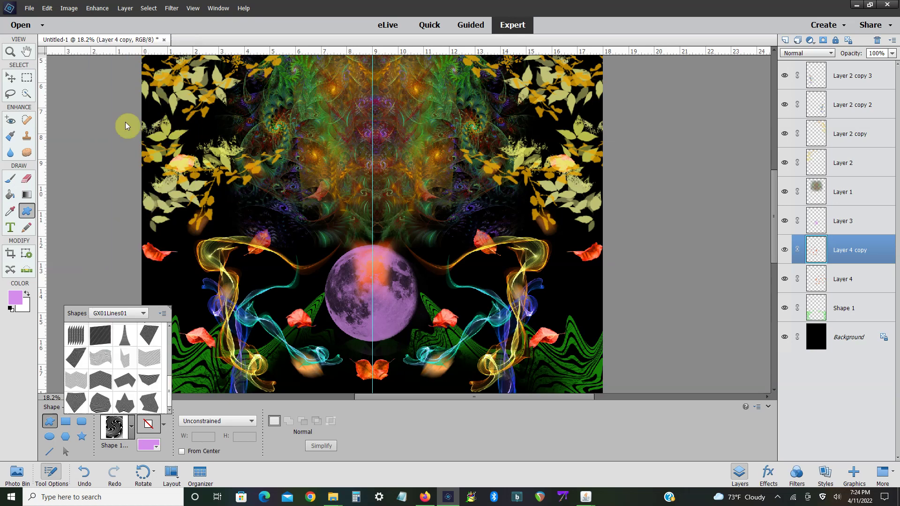
- Switch to the GX03Lines01 shape library and pick the squiggle line shape
click(143, 314)
scroll(148, 188, up, 1)
scroll(148, 188, up, 2)
scroll(145, 178, up, 1)
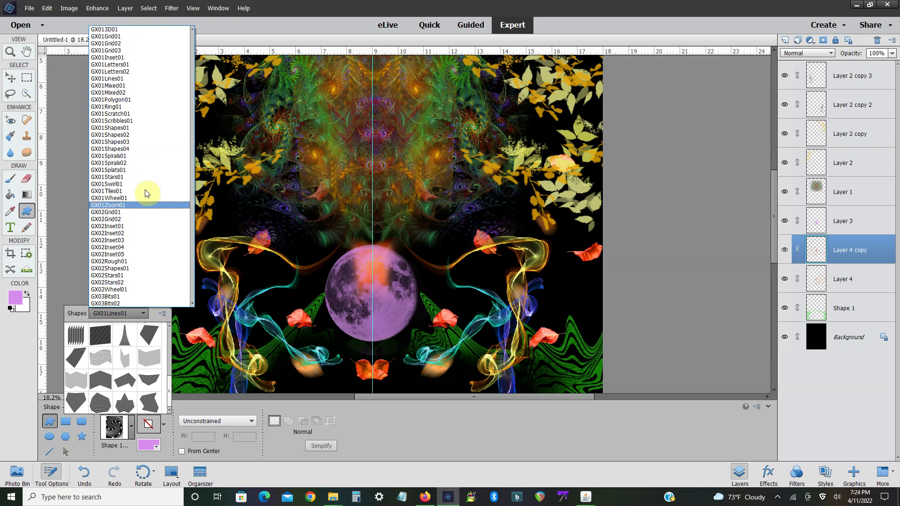
scroll(146, 190, up, 3)
scroll(146, 191, up, 1)
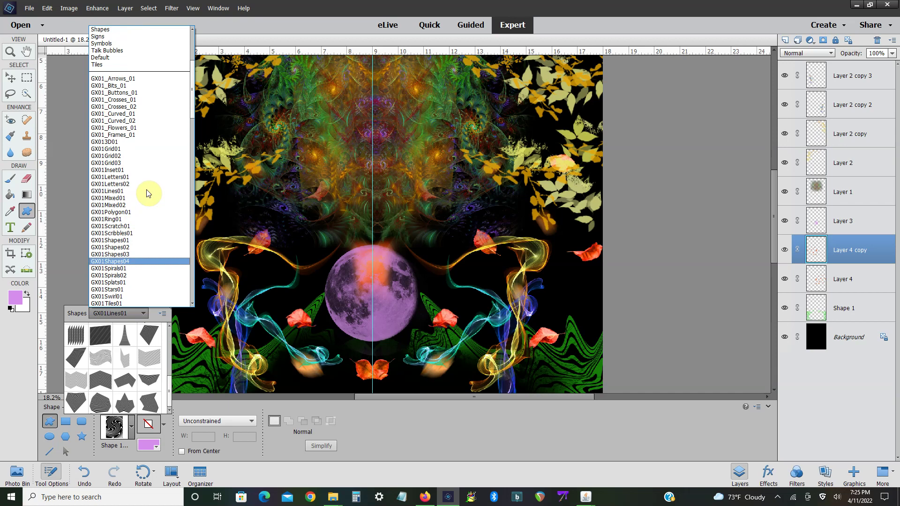
scroll(148, 193, down, 6)
scroll(148, 193, down, 6)
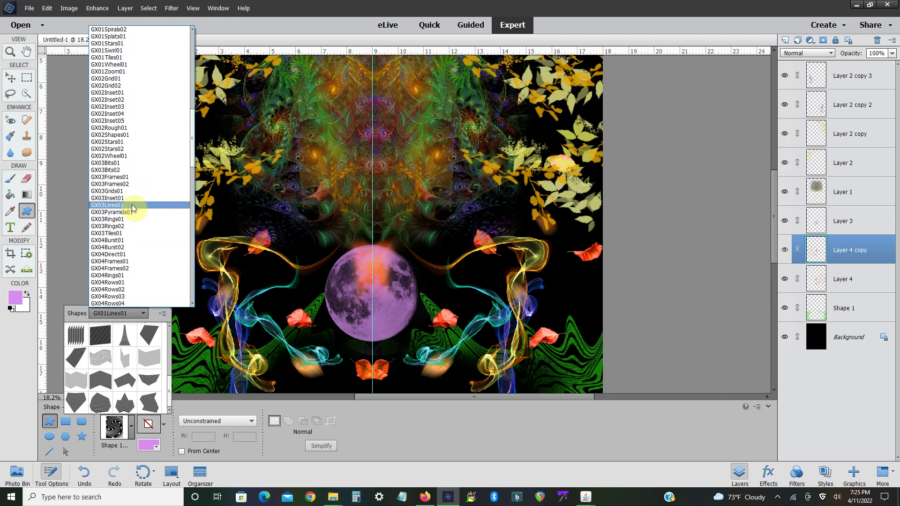
click(131, 205)
drag(170, 353, 168, 357)
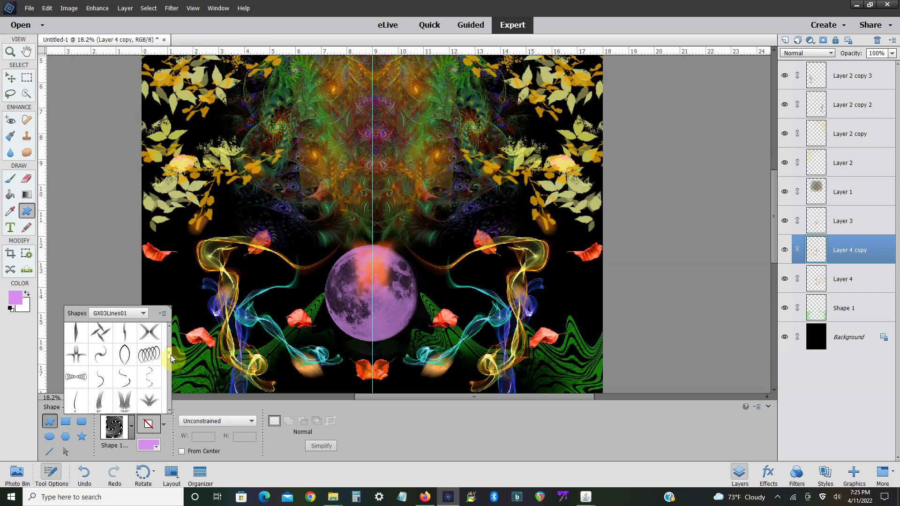
click(149, 334)
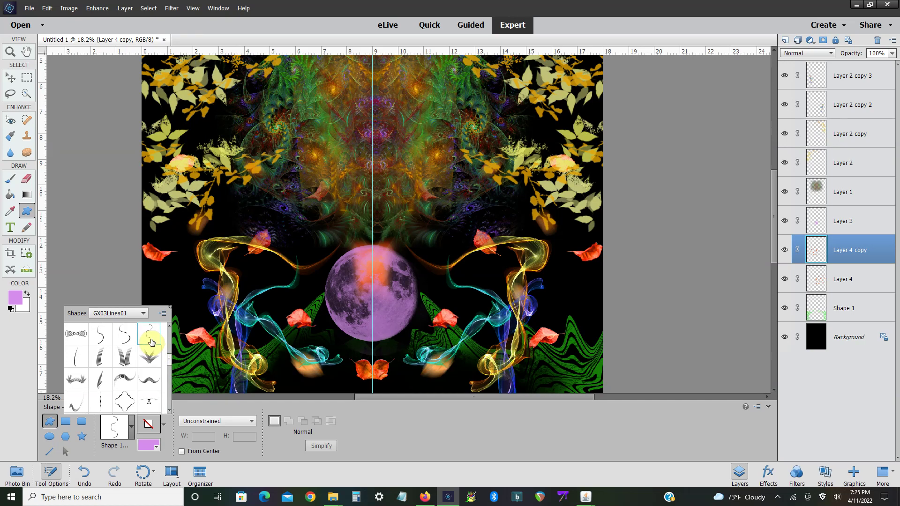
- Draw the squiggle swirl left of the moon and hue-shift it from lilac to pink-red
drag(172, 236, 296, 360)
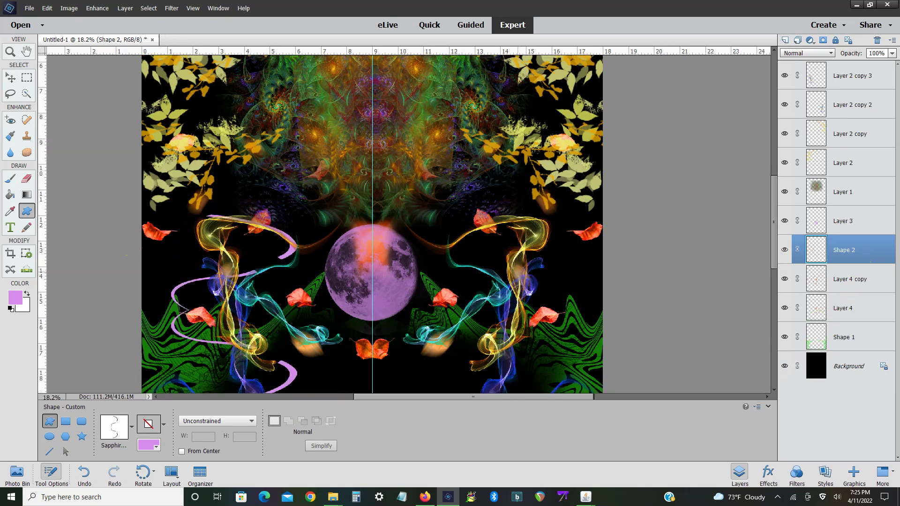
key(ctrl+0)
click(97, 8)
mouse_move(108, 103)
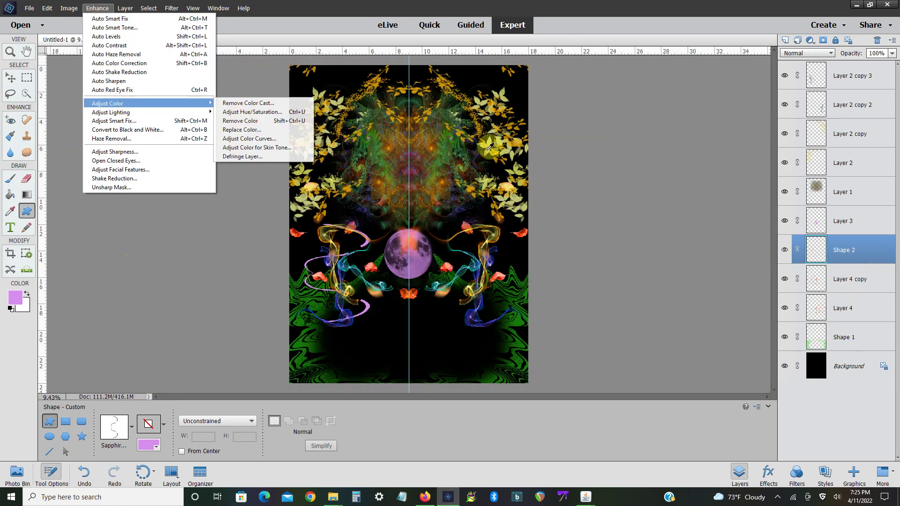
key(ctrl+u)
mouse_move(614, 161)
mouse_down()
mouse_move(646, 161)
mouse_move(544, 172)
mouse_move(643, 159)
mouse_move(634, 161)
mouse_move(644, 184)
mouse_move(596, 207)
mouse_up()
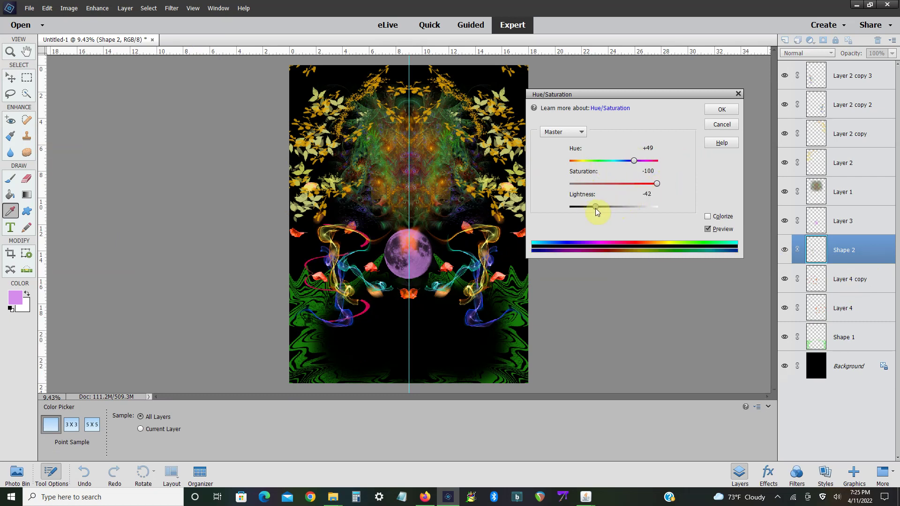
click(724, 112)
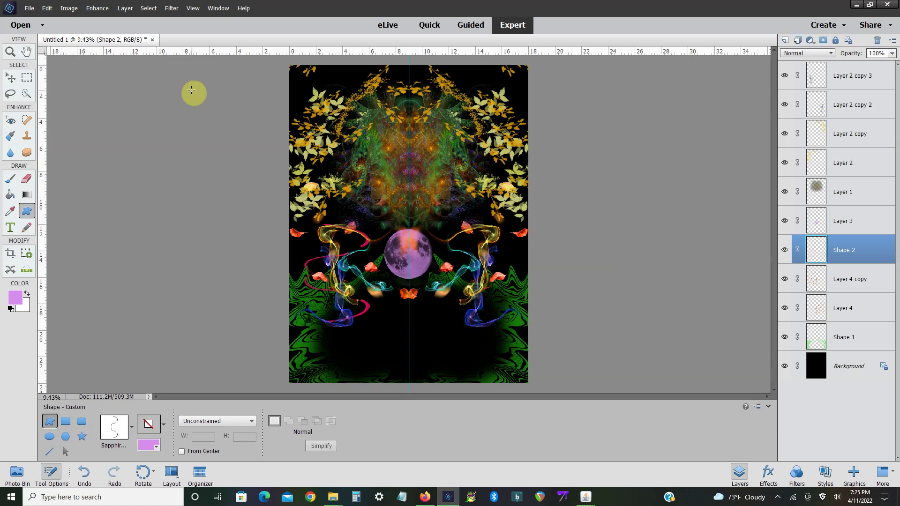
- Duplicate Shape 2, flip the copy horizontally, offset it, and merge it down
right_click(841, 252)
click(830, 257)
click(539, 167)
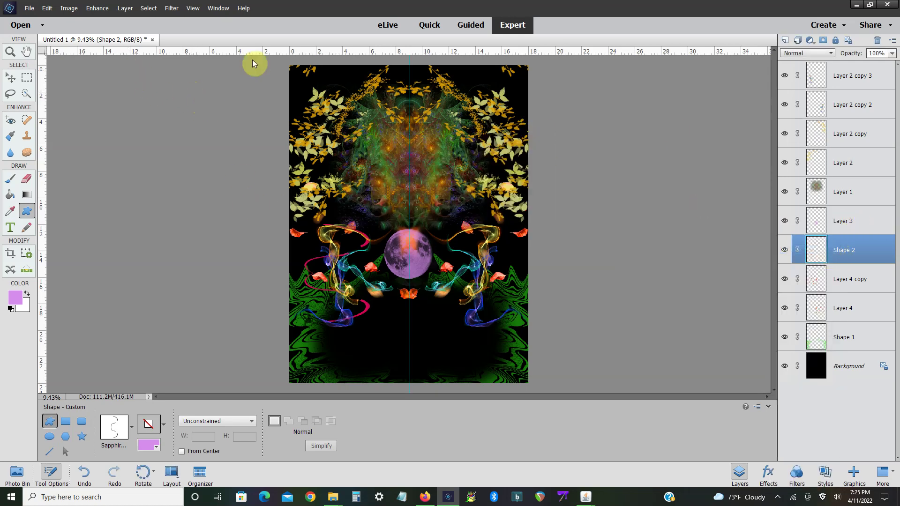
click(69, 8)
click(222, 114)
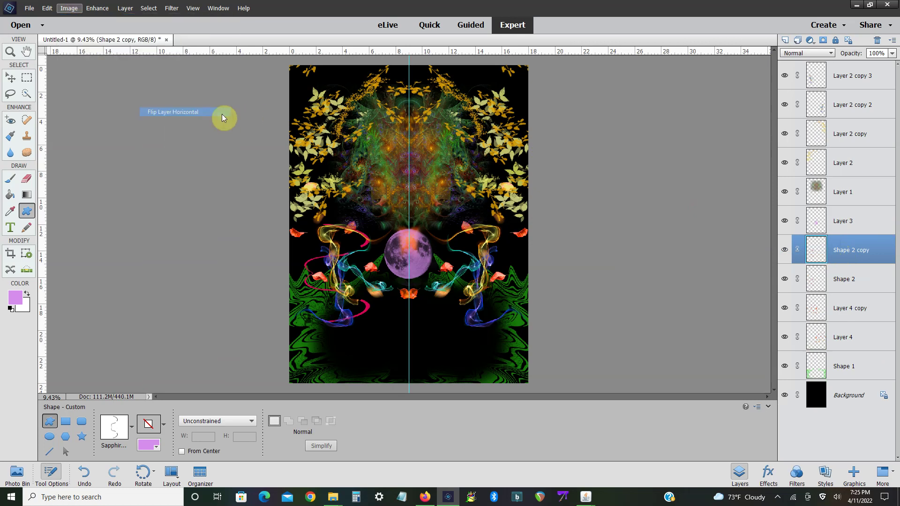
click(69, 8)
mouse_move(79, 27)
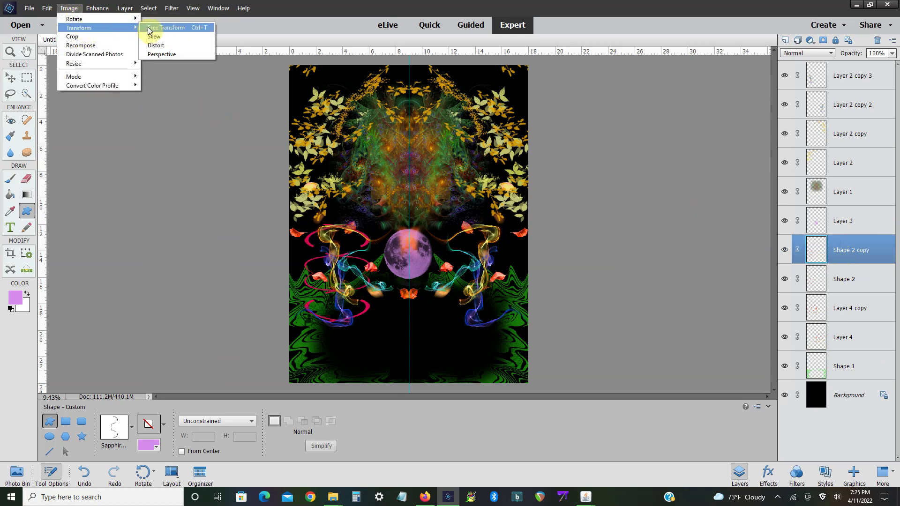
click(159, 23)
drag(322, 235, 312, 256)
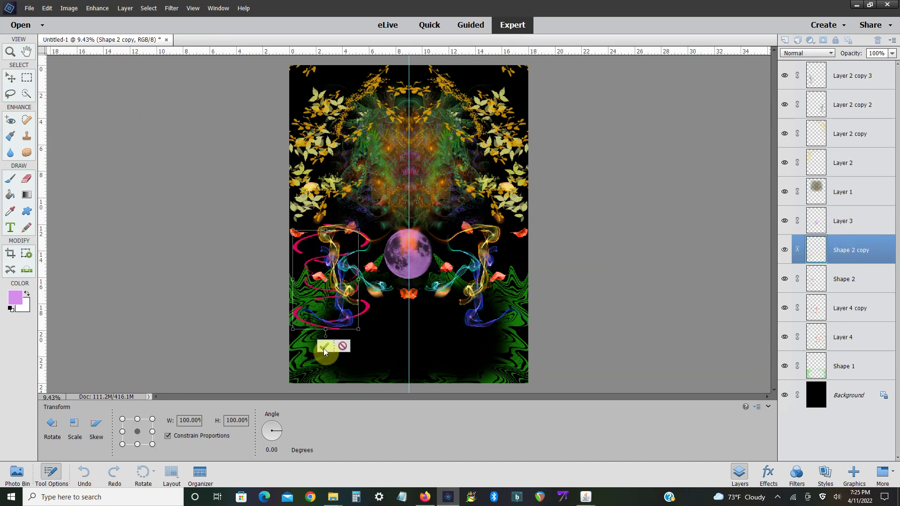
click(325, 349)
right_click(877, 256)
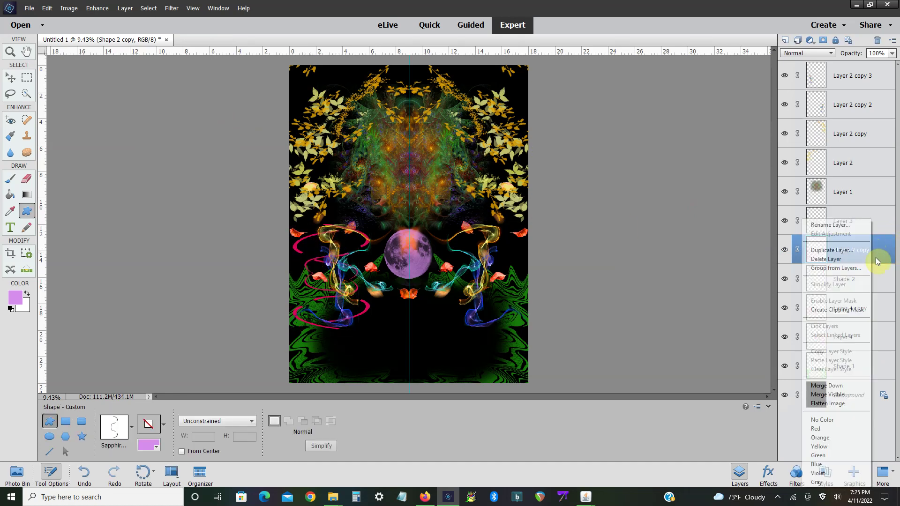
click(830, 386)
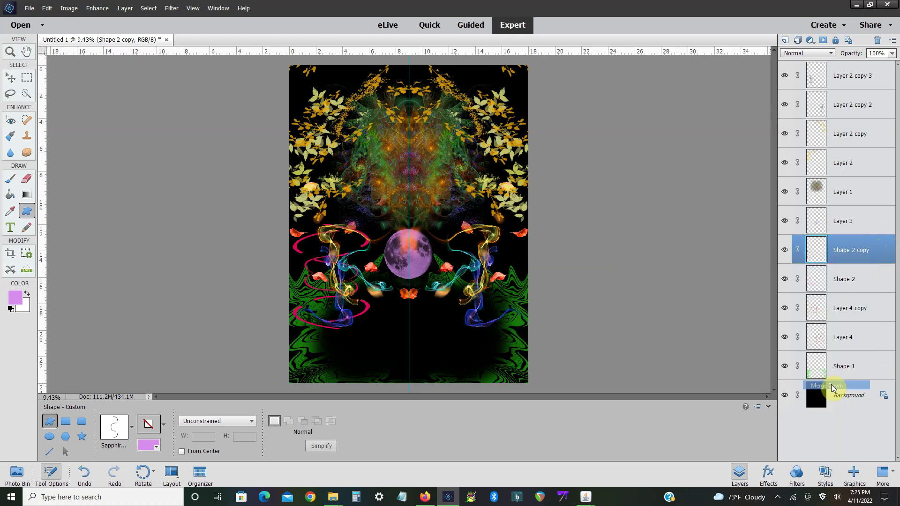
- Skew the merged swirls by pulling the top and bottom corners left
click(75, 10)
mouse_move(79, 27)
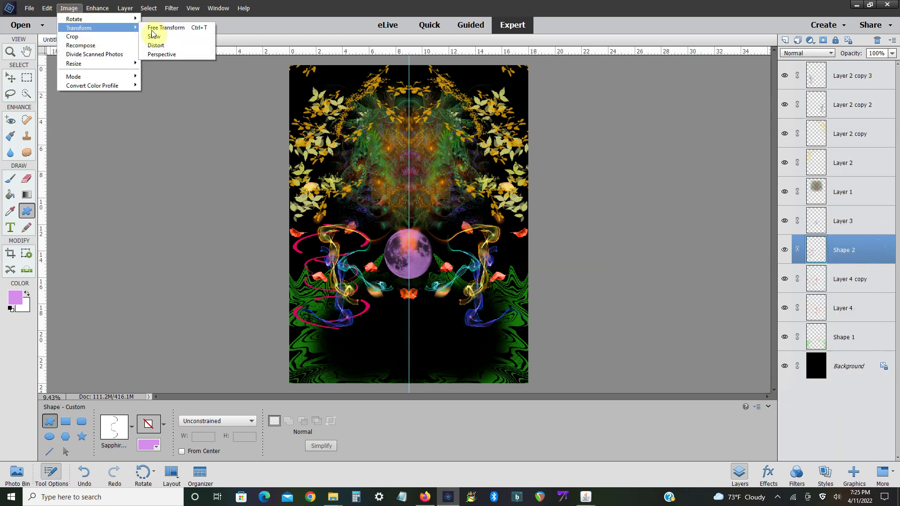
click(155, 36)
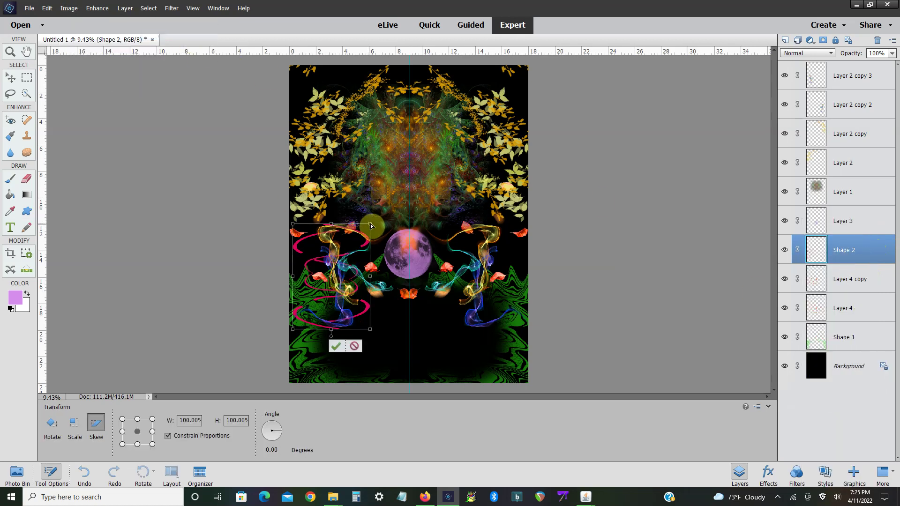
drag(370, 226, 339, 225)
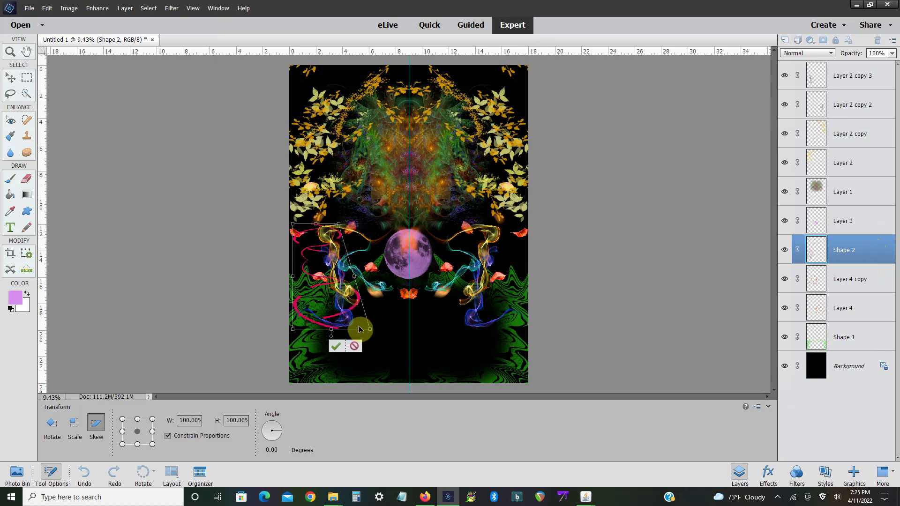
mouse_move(369, 333)
mouse_down()
mouse_move(343, 307)
mouse_move(358, 293)
mouse_up()
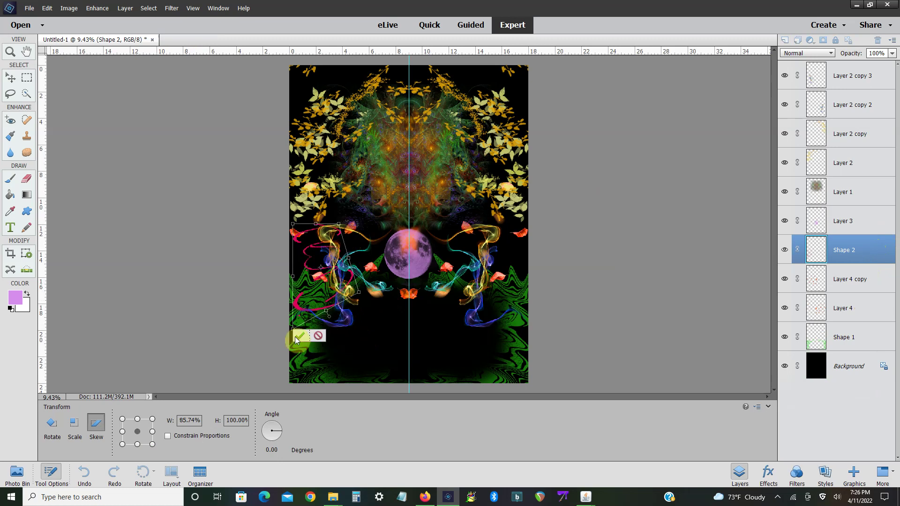
click(301, 336)
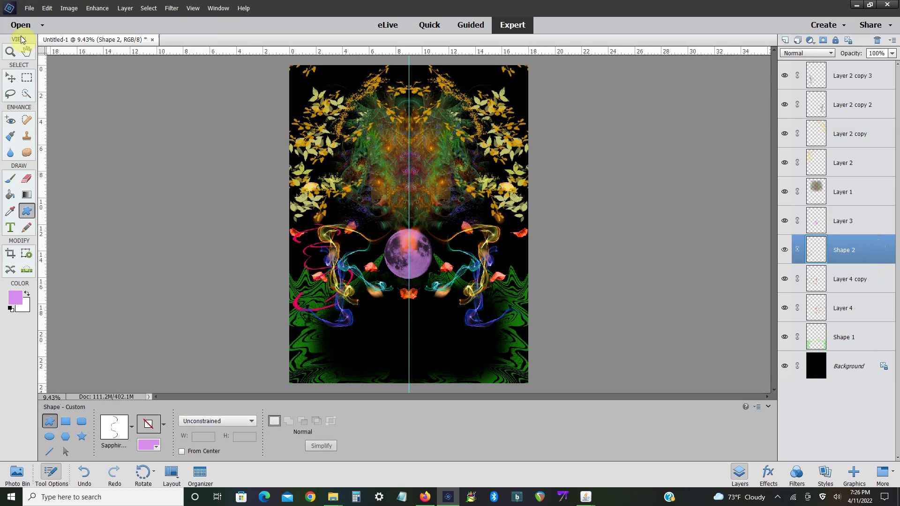
- Free-transform the Shape 2 pink swirls to move them right, closer to the moon
click(69, 8)
mouse_move(79, 27)
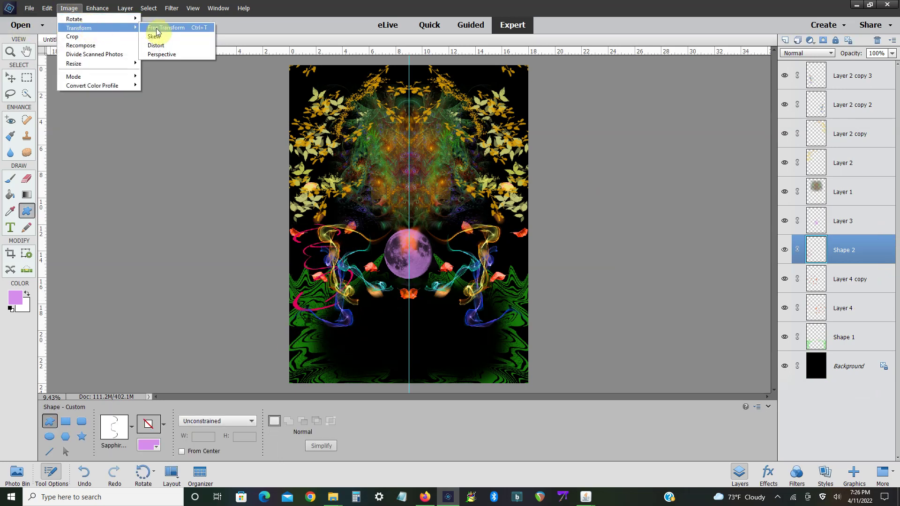
click(162, 27)
drag(347, 276, 388, 264)
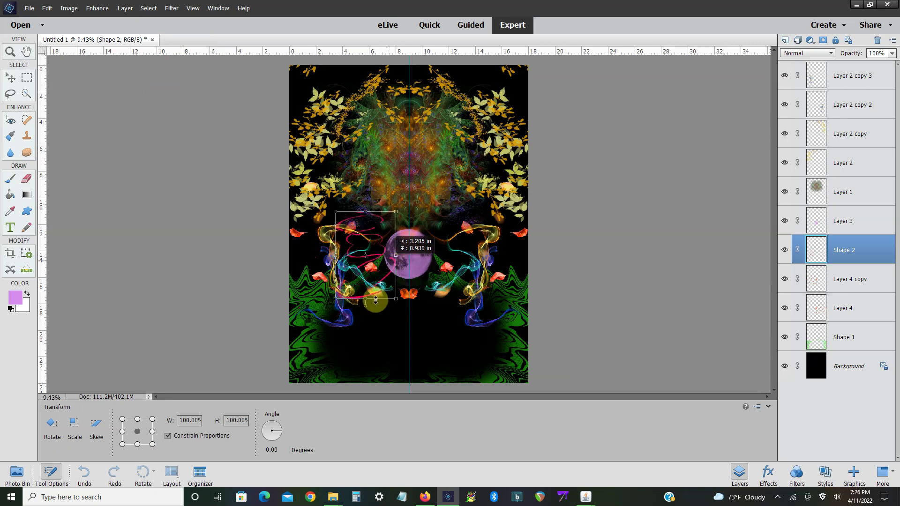
key(Return)
- Duplicate the swirl layer and flip the copy horizontally
double_click(817, 247)
click(538, 153)
key(ctrl+j)
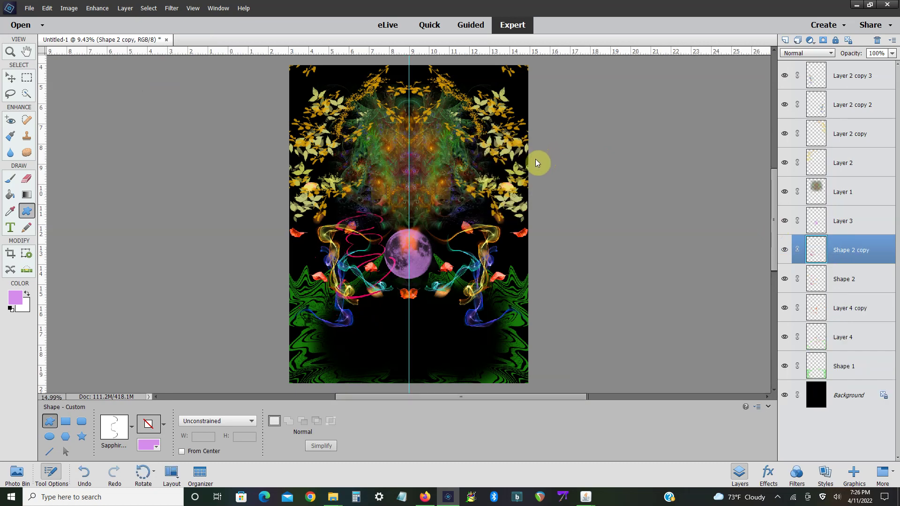
key(ctrl+plus)
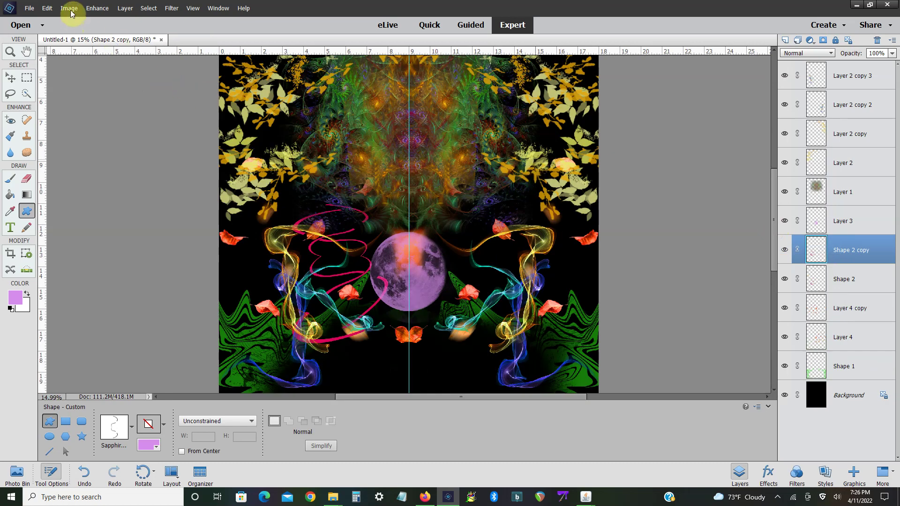
click(71, 9)
click(187, 114)
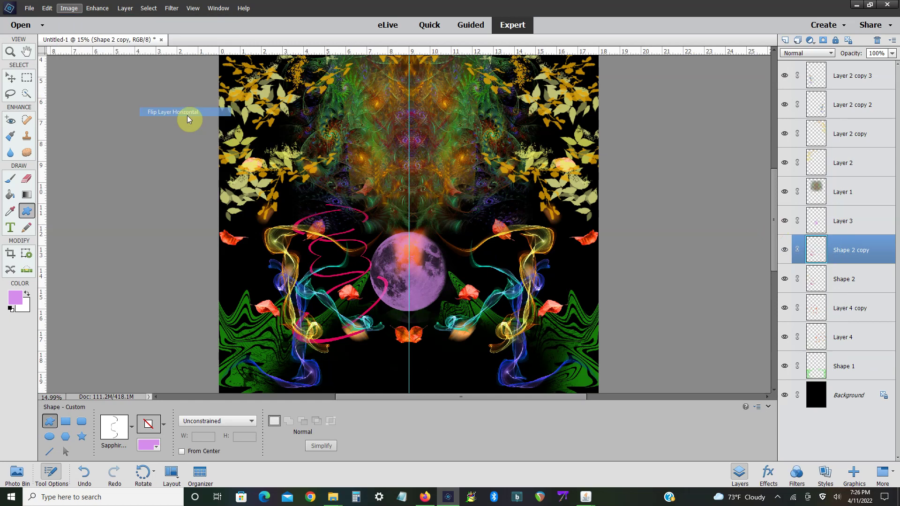
- Reposition the mirrored swirl copy slightly lower and merge it down into Shape 2
click(69, 8)
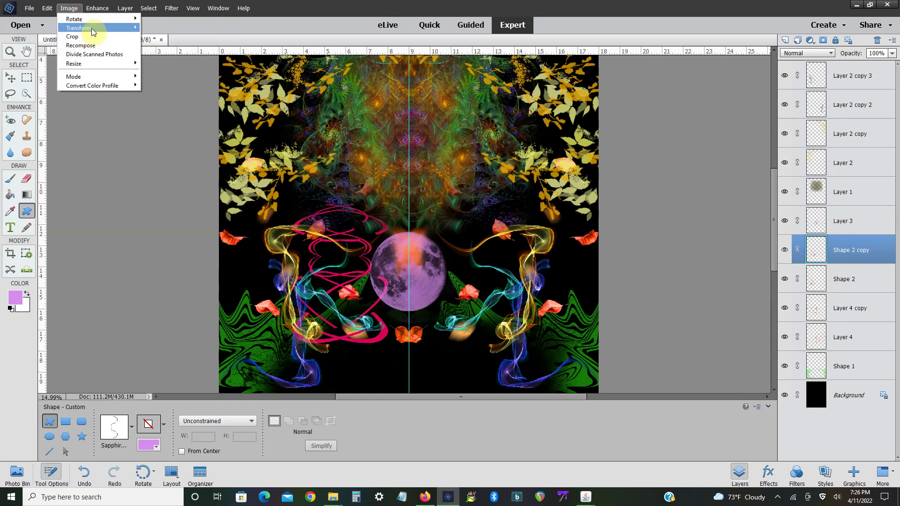
click(160, 27)
drag(326, 303, 322, 343)
click(351, 387)
right_click(827, 251)
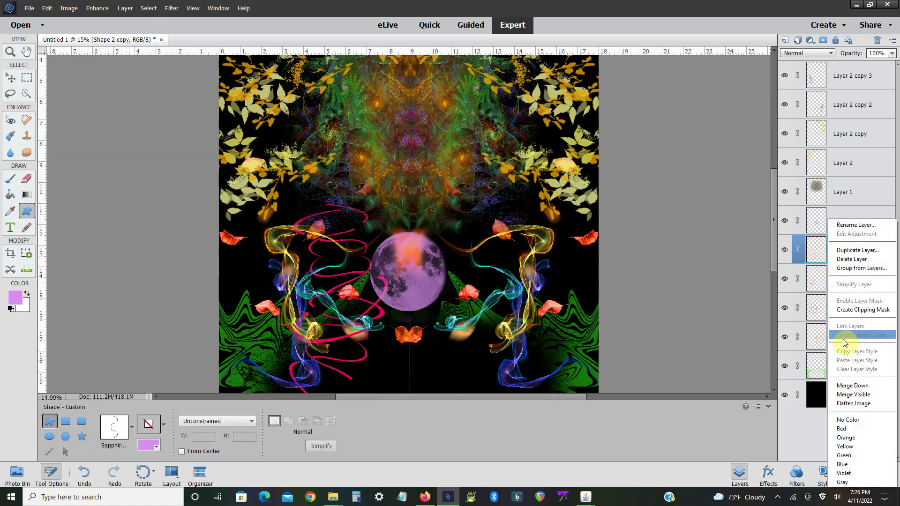
click(841, 385)
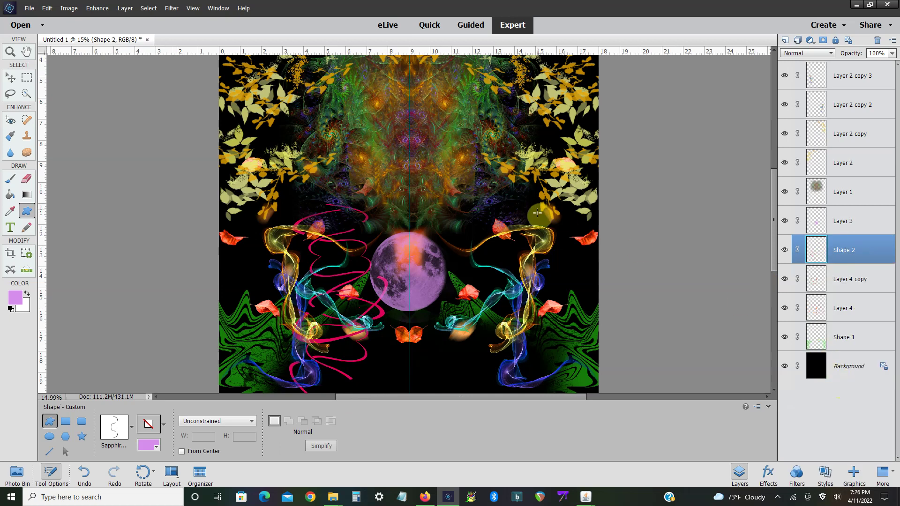
scroll(540, 216, down, 3)
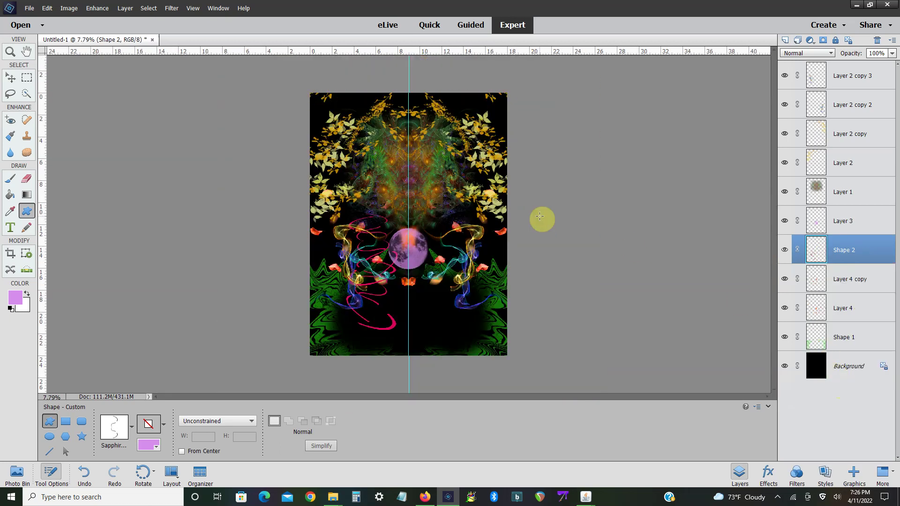
- Tone the Shape 2 swirls coral-red with Hue/Saturation (Hue +16, Saturation -37, Lightness -3)
click(103, 12)
click(261, 115)
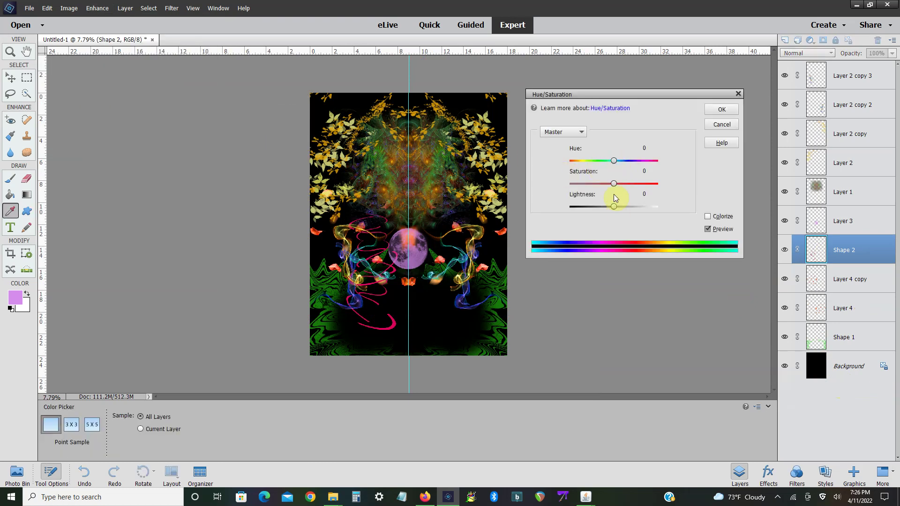
mouse_move(592, 182)
mouse_down()
mouse_move(583, 182)
mouse_move(629, 161)
mouse_up()
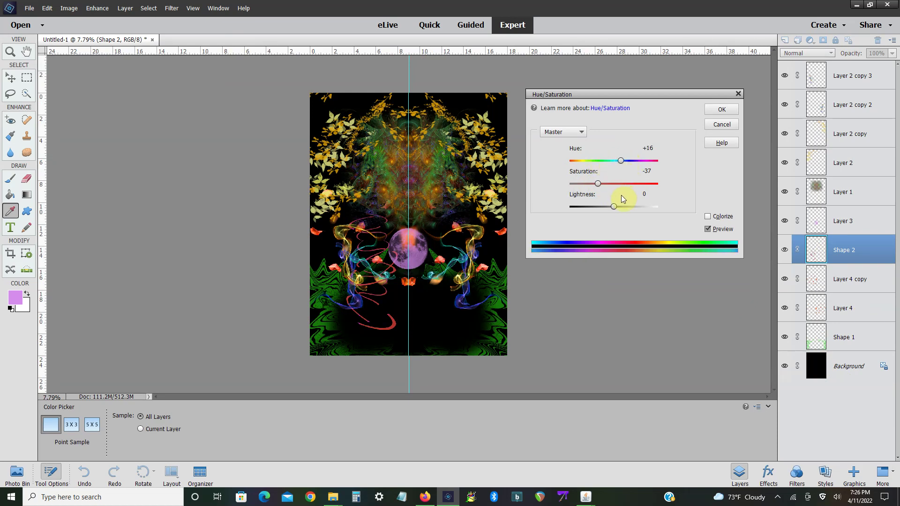
mouse_move(614, 207)
mouse_down()
mouse_move(628, 206)
mouse_move(612, 207)
mouse_up()
click(713, 113)
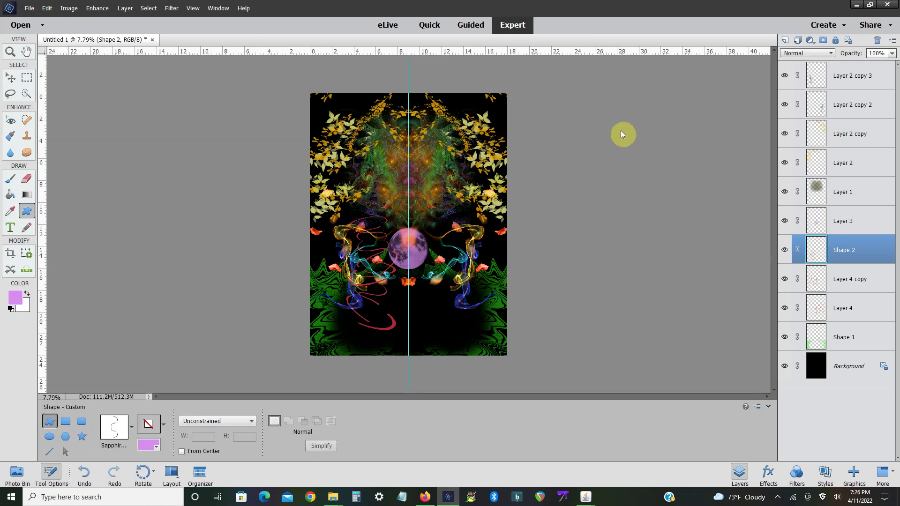
key(ctrl+equal)
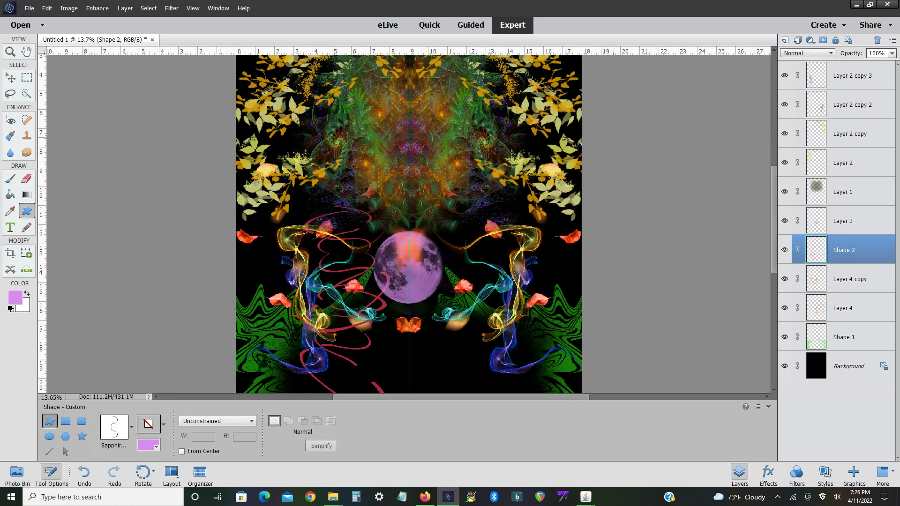
- Rotate the red scribble to about 33° and shrink it to about 62% beside the moon
key(ctrl+minus)
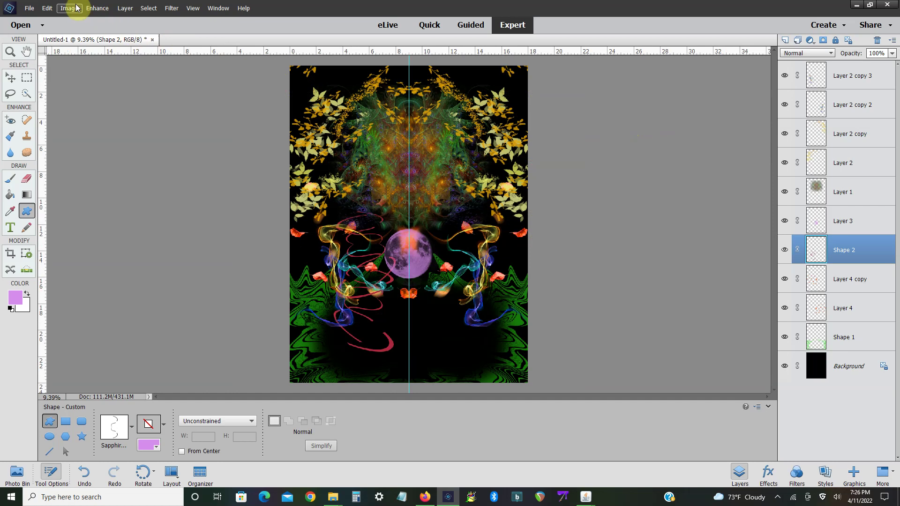
click(69, 8)
click(164, 27)
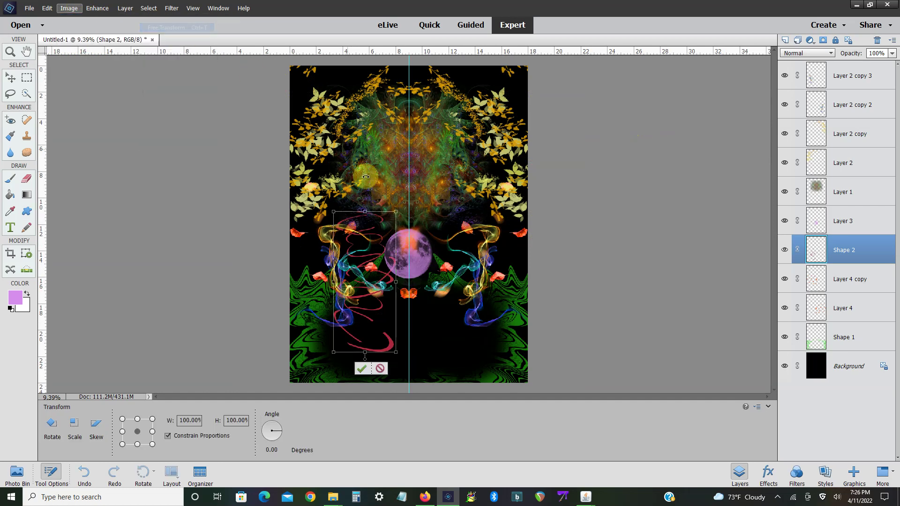
mouse_move(377, 218)
mouse_down()
mouse_move(403, 262)
mouse_move(398, 248)
mouse_up()
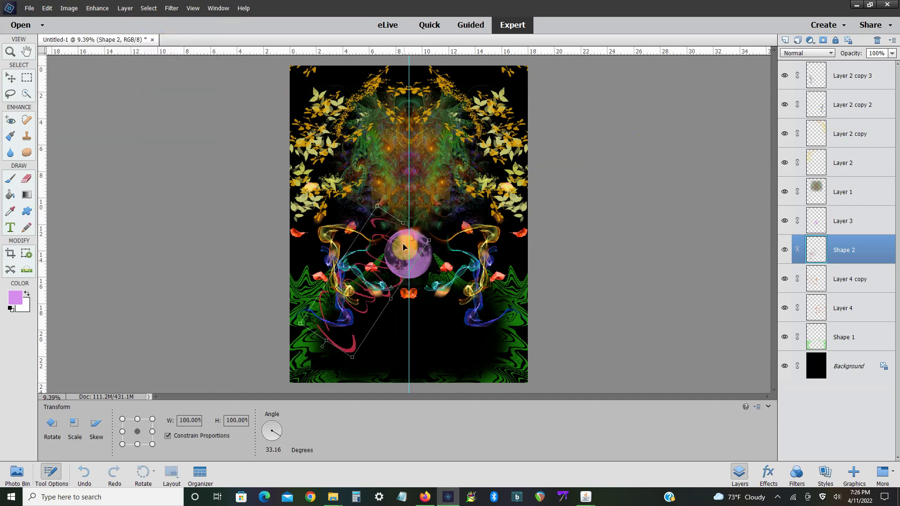
mouse_move(370, 207)
mouse_down()
mouse_move(384, 258)
mouse_move(323, 359)
mouse_up()
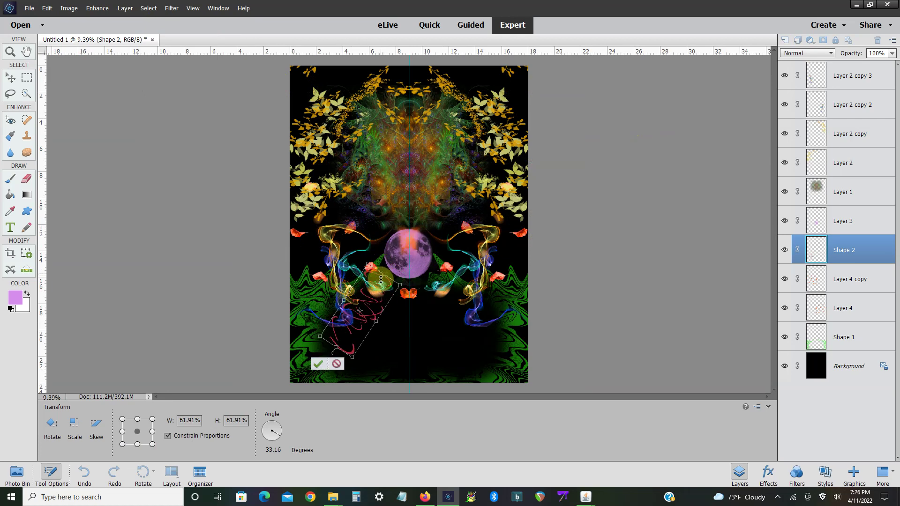
mouse_move(376, 305)
mouse_down()
mouse_move(383, 236)
mouse_move(385, 243)
mouse_up()
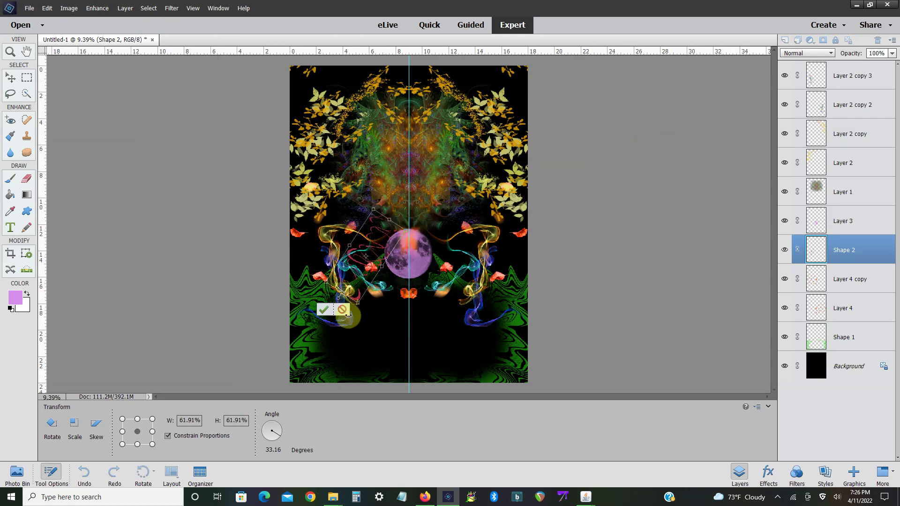
click(324, 310)
- Duplicate the Shape 2 layer as Shape 2 copy
right_click(838, 247)
click(839, 250)
click(534, 153)
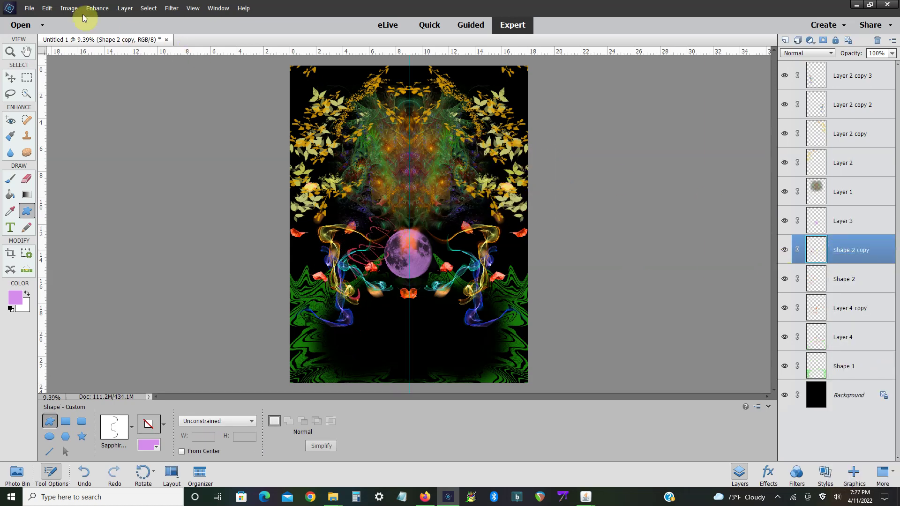
- Move and rotate the scribble copy down-left, then merge it into Shape 2
click(69, 8)
click(160, 27)
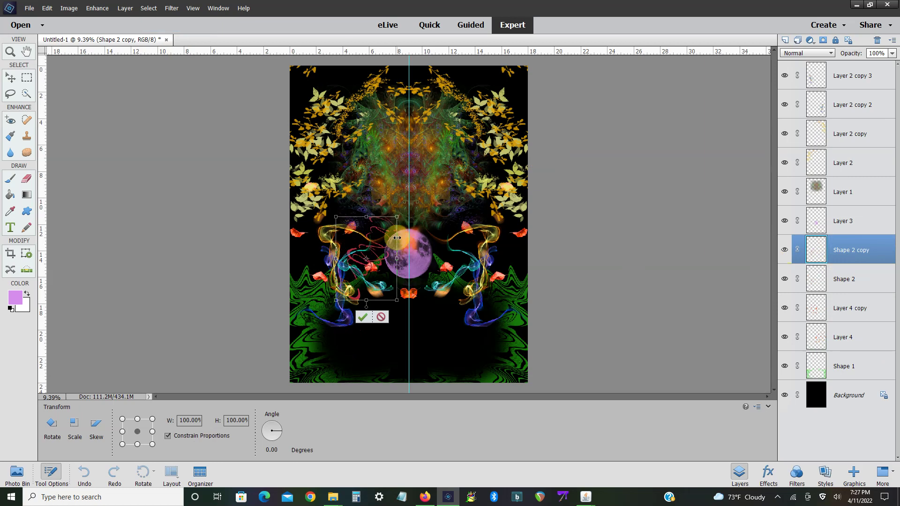
drag(392, 235, 382, 294)
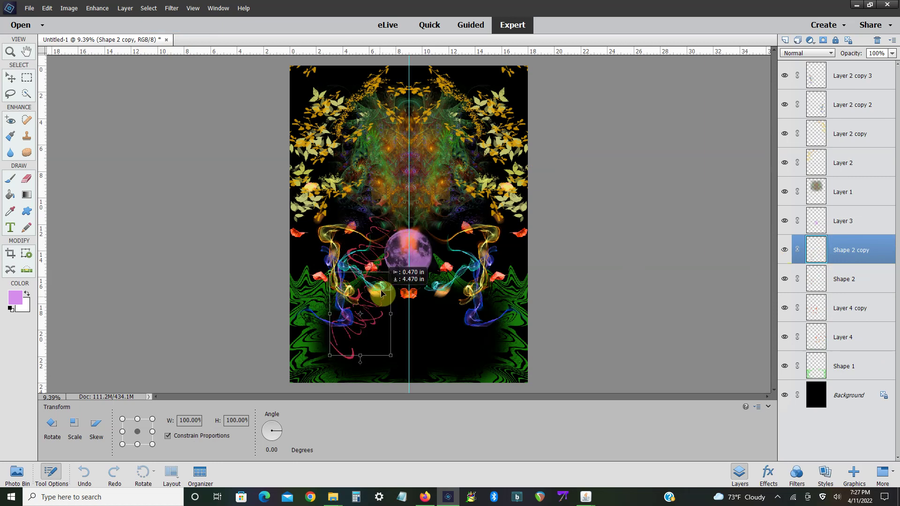
mouse_move(394, 359)
mouse_down()
mouse_move(413, 322)
mouse_move(375, 302)
mouse_move(395, 299)
mouse_up()
click(376, 328)
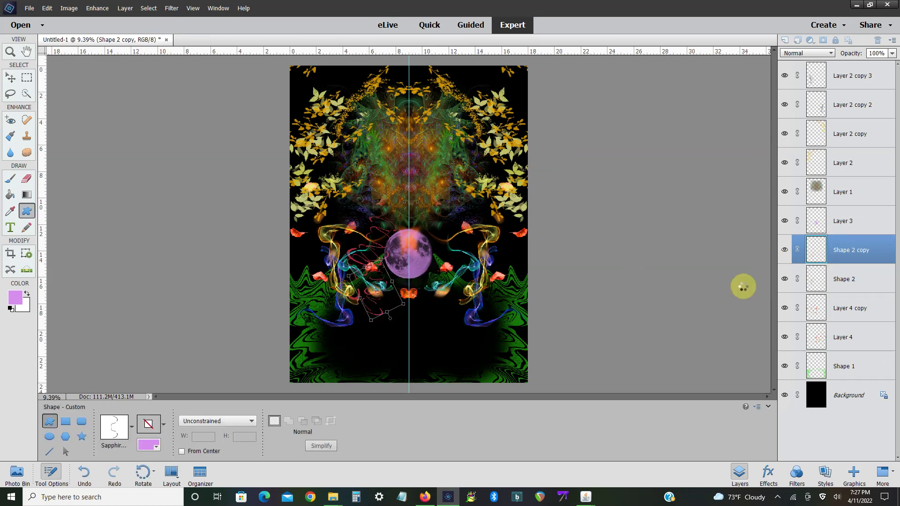
right_click(829, 254)
click(844, 388)
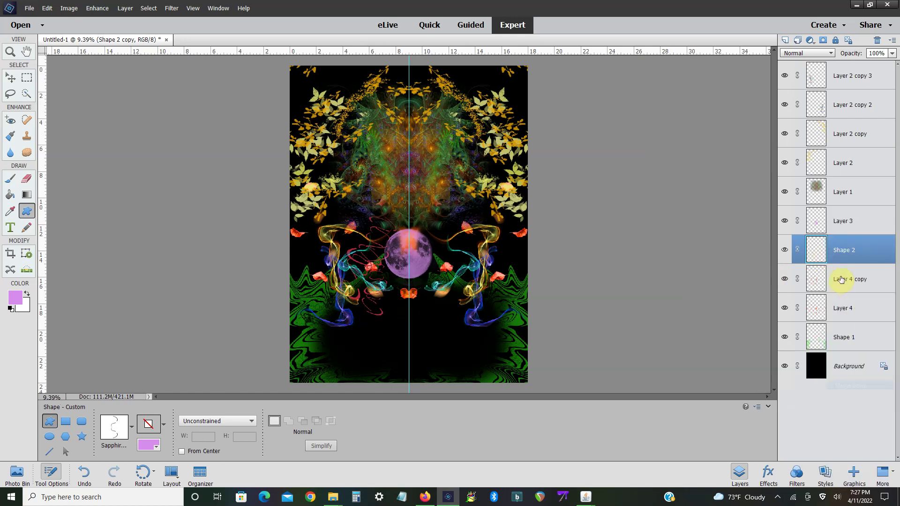
- Duplicate the merged scribbles and move the copy down below the moon
right_click(829, 252)
click(820, 254)
click(544, 154)
click(69, 8)
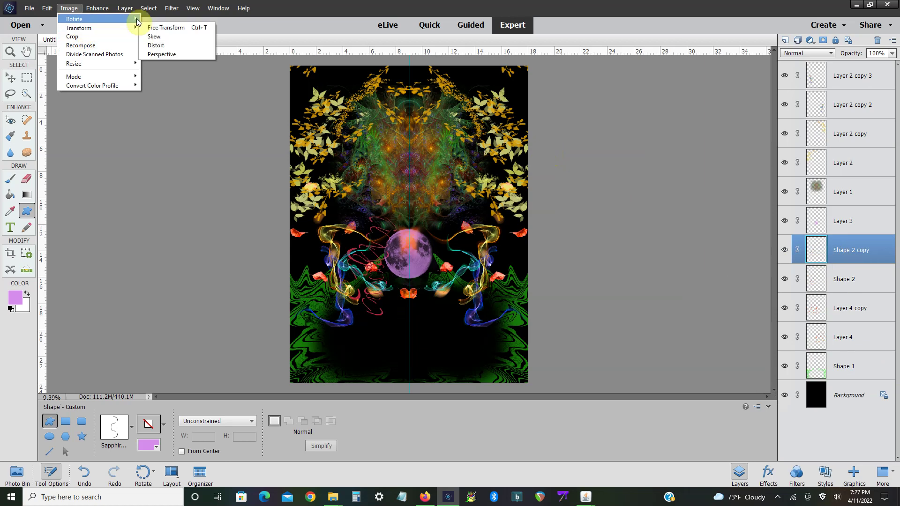
click(177, 28)
mouse_move(346, 255)
mouse_down()
mouse_move(375, 323)
mouse_move(345, 317)
mouse_up()
click(364, 389)
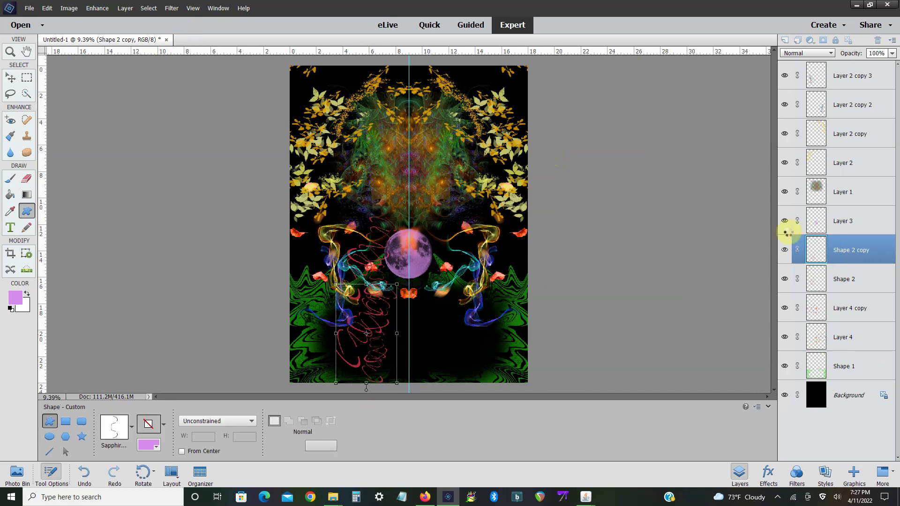
- Add Shape 2 copy 2, rotated to 95° and shrunk to about 60% among the upper-left leaves
right_click(812, 252)
click(814, 253)
click(534, 153)
click(69, 8)
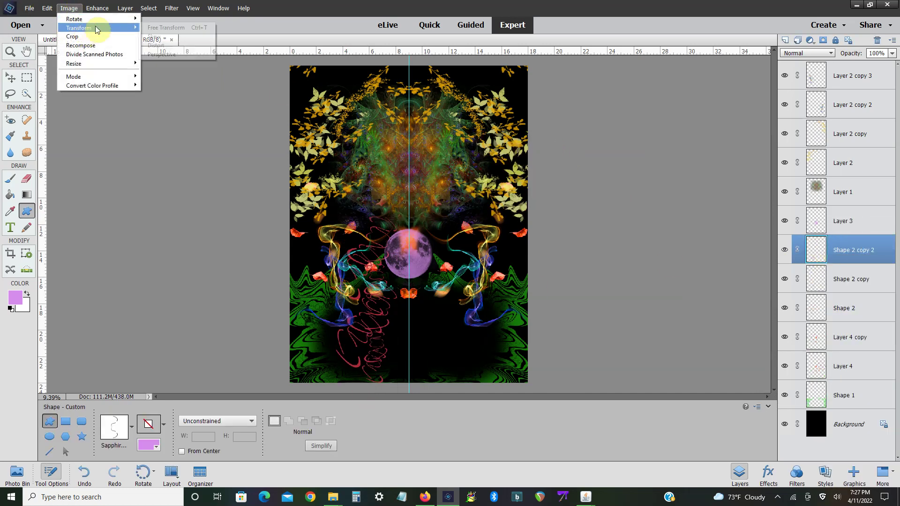
click(159, 27)
mouse_move(411, 292)
mouse_down()
mouse_move(421, 364)
mouse_move(405, 382)
mouse_up()
drag(377, 344, 344, 212)
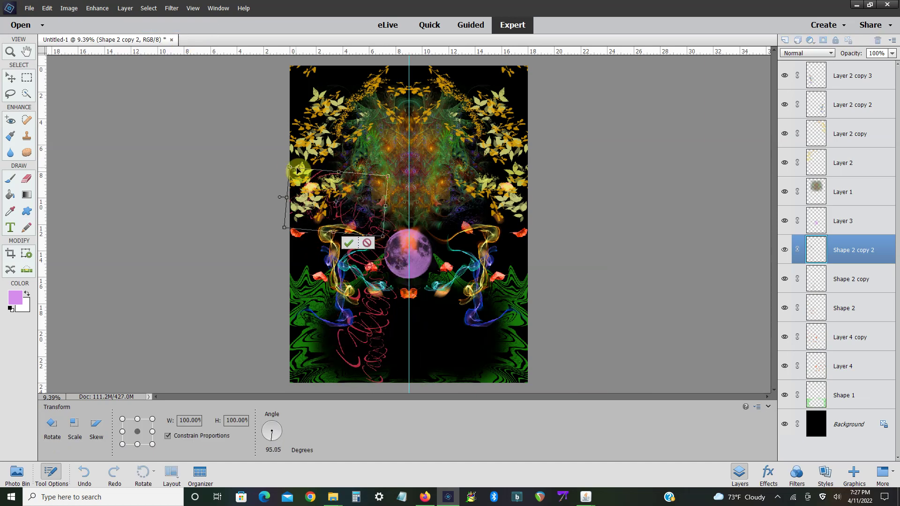
drag(286, 167, 325, 197)
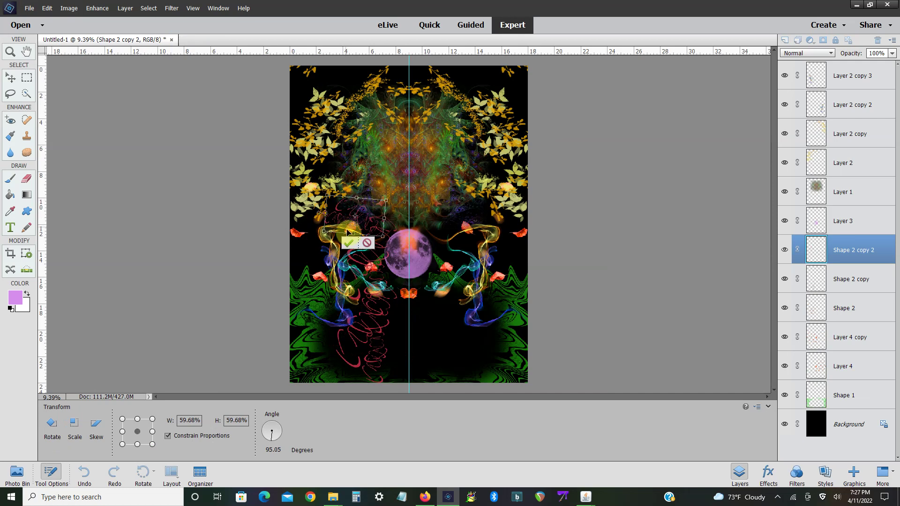
click(348, 243)
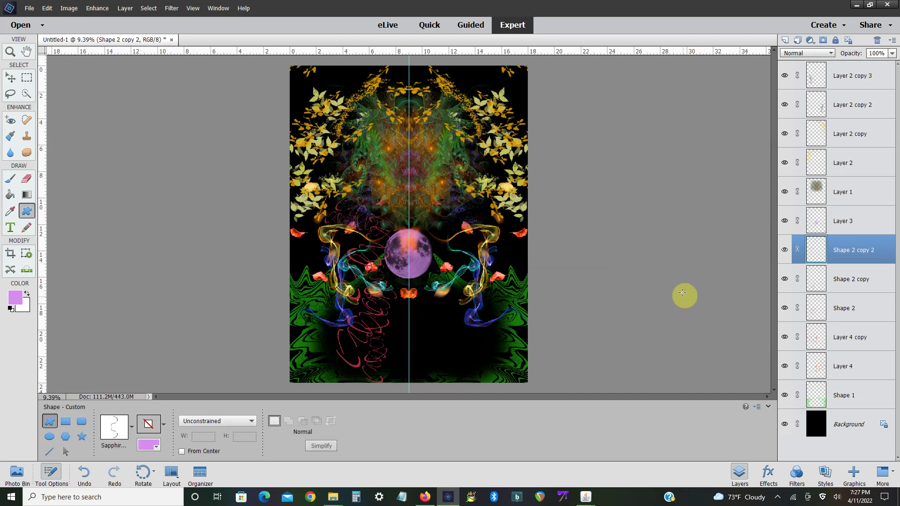
- Merge all scribble copies into a single Shape 2 layer, then duplicate Shape 2
right_click(836, 254)
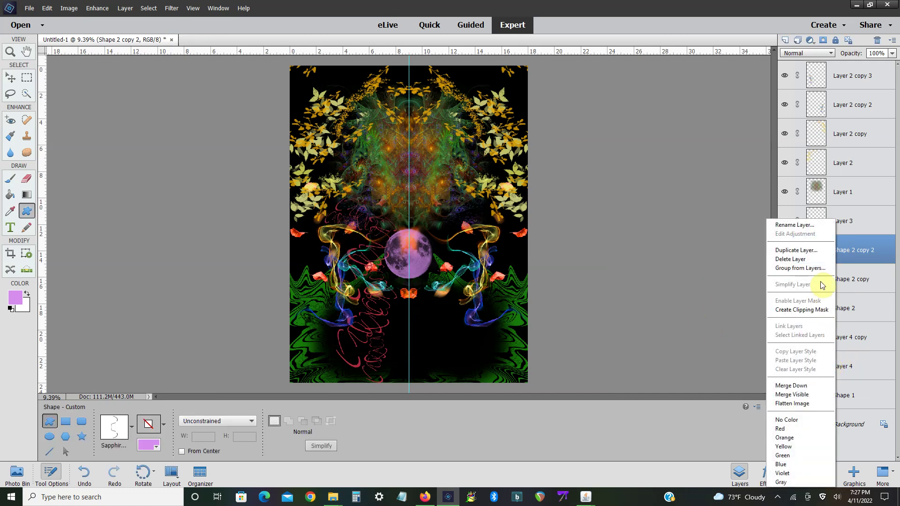
click(816, 387)
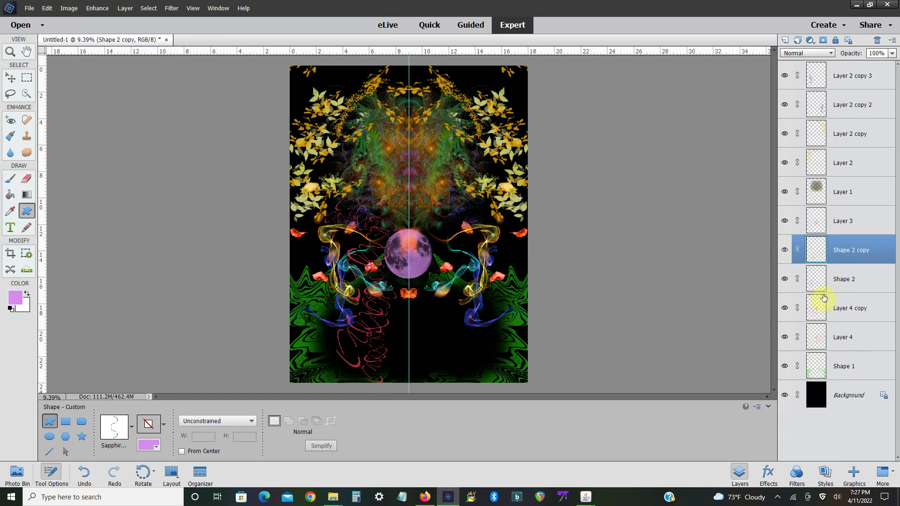
right_click(846, 255)
click(825, 262)
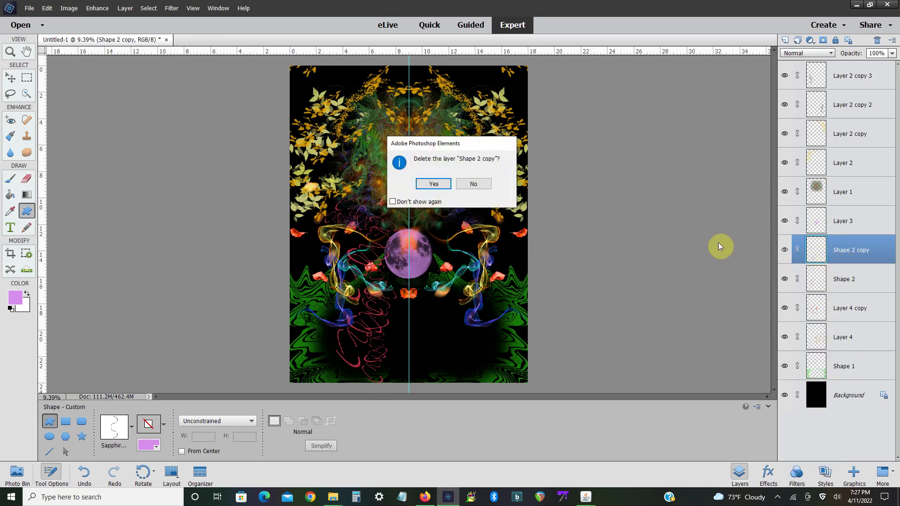
click(488, 185)
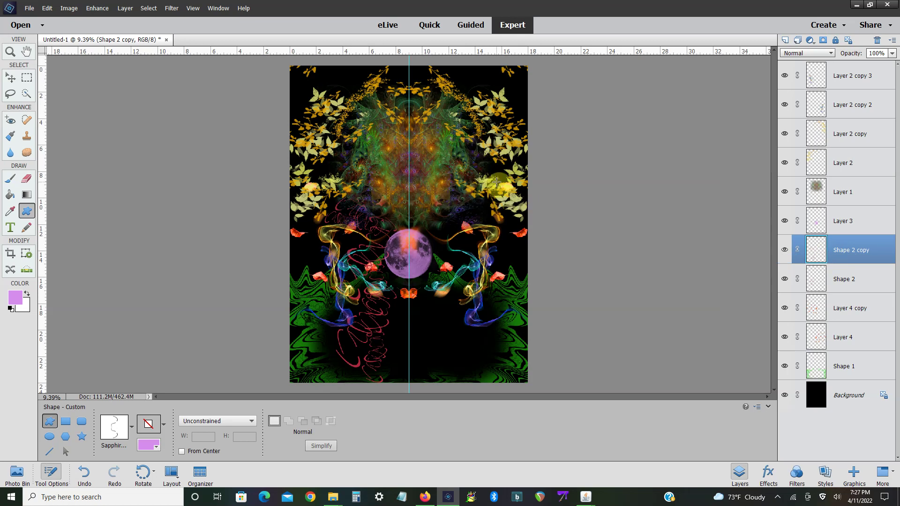
click(784, 251)
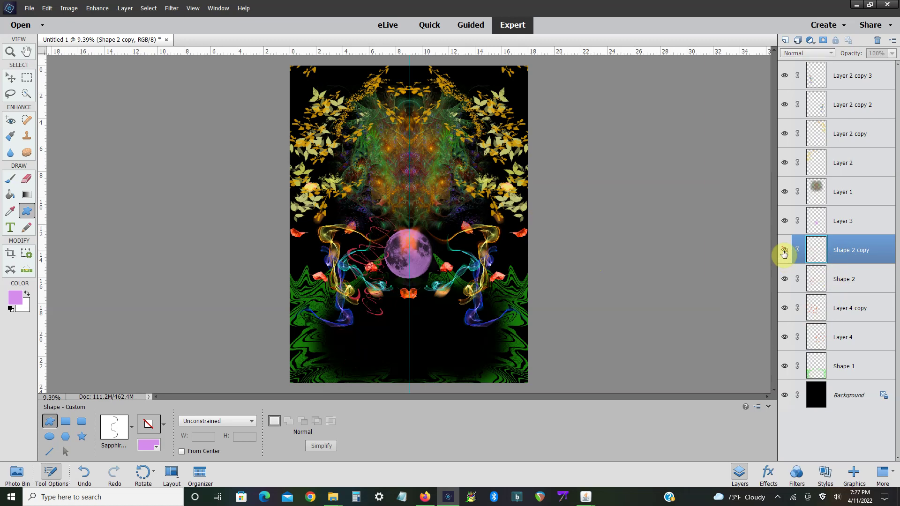
right_click(842, 253)
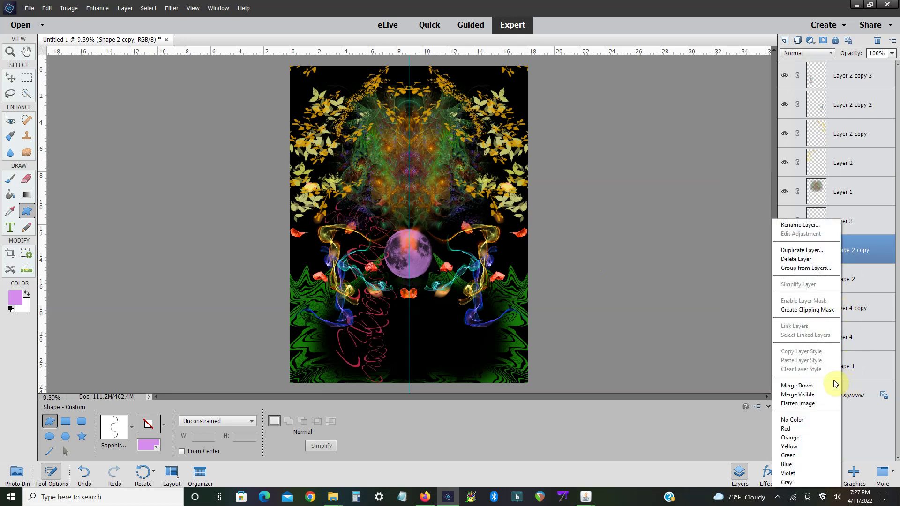
click(835, 385)
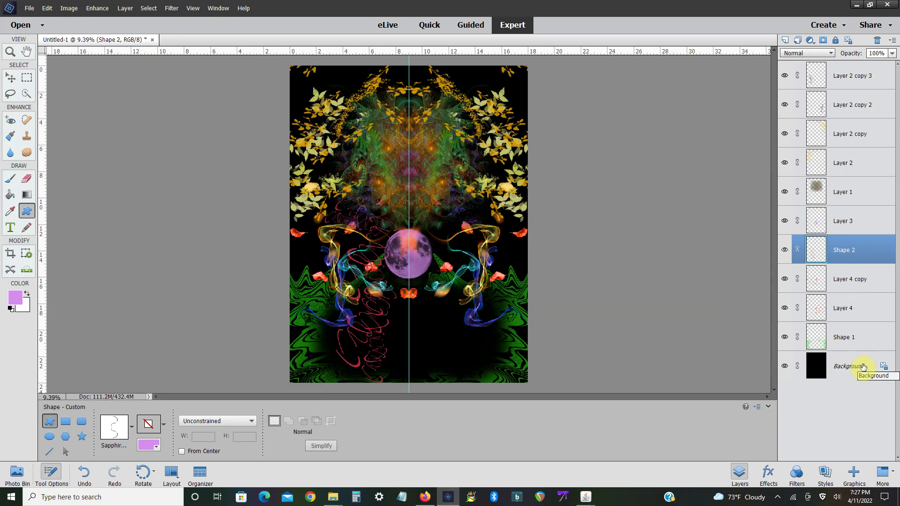
right_click(829, 257)
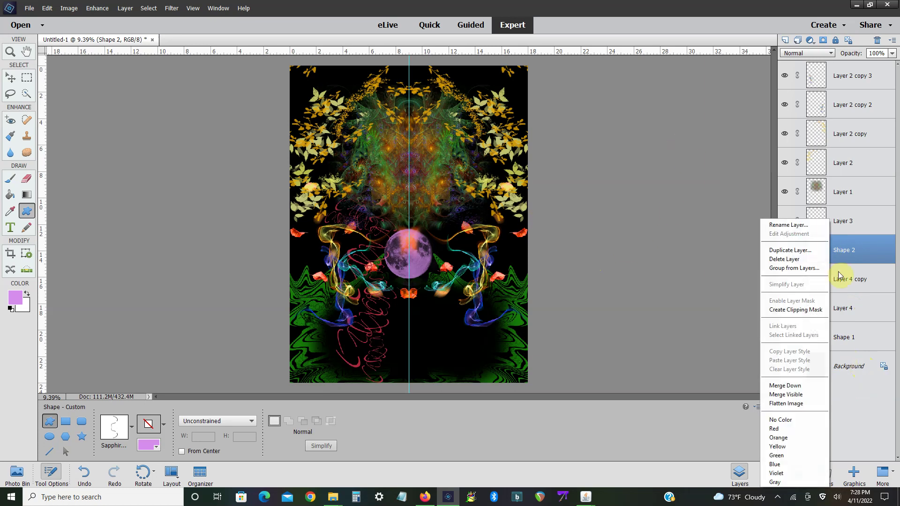
click(828, 252)
- Flip the Shape 2 copy horizontally and move it to the right of the centre guide
click(534, 154)
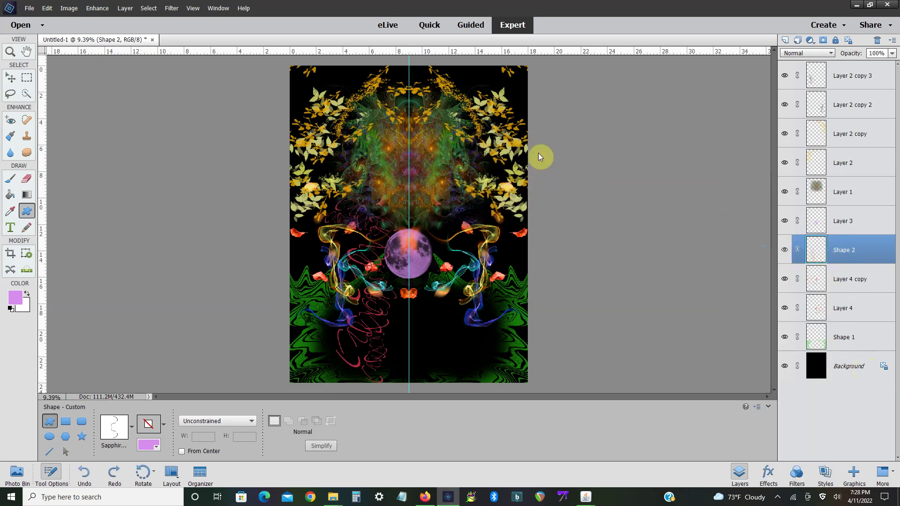
key(ctrl+equal)
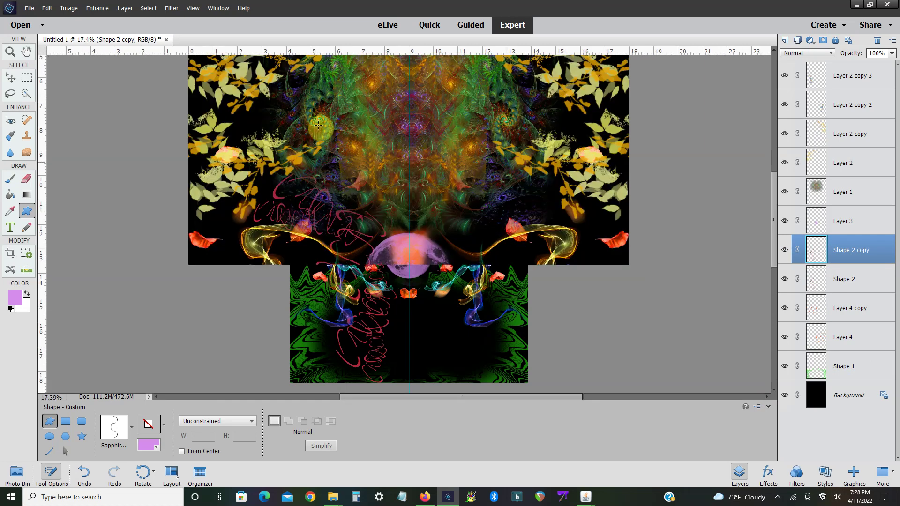
click(69, 8)
mouse_move(74, 18)
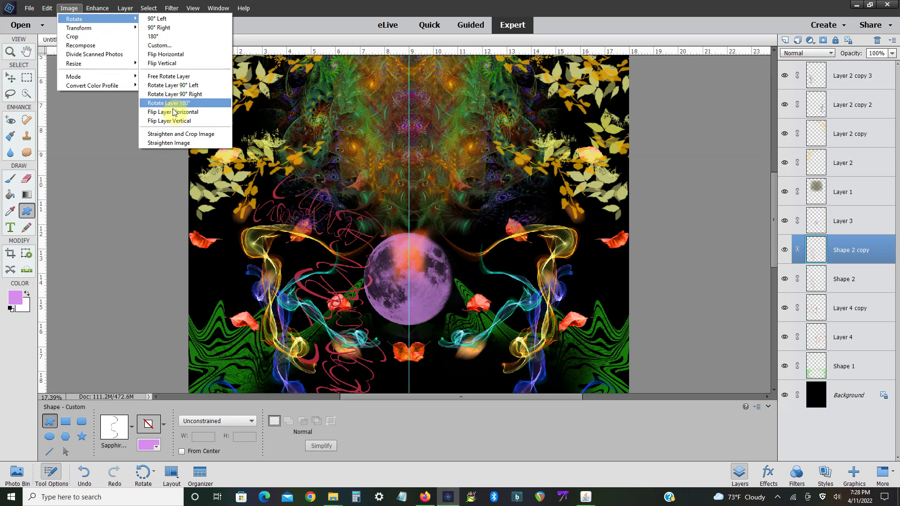
click(173, 111)
click(71, 9)
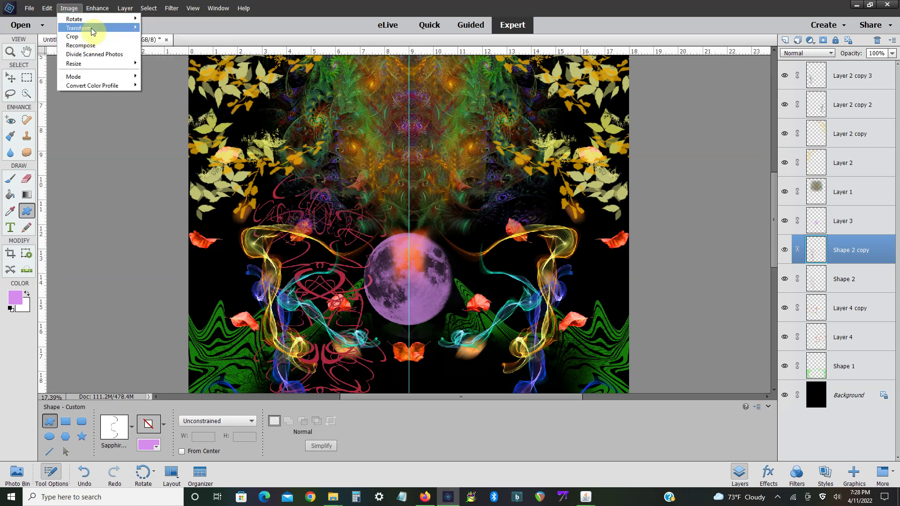
click(159, 27)
mouse_move(404, 272)
mouse_down()
mouse_move(503, 268)
mouse_move(473, 269)
mouse_up()
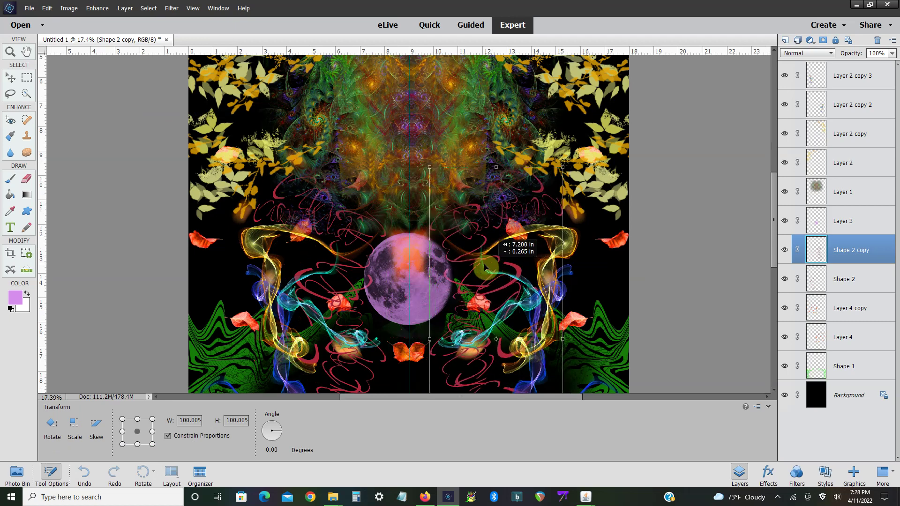
drag(472, 266, 472, 266)
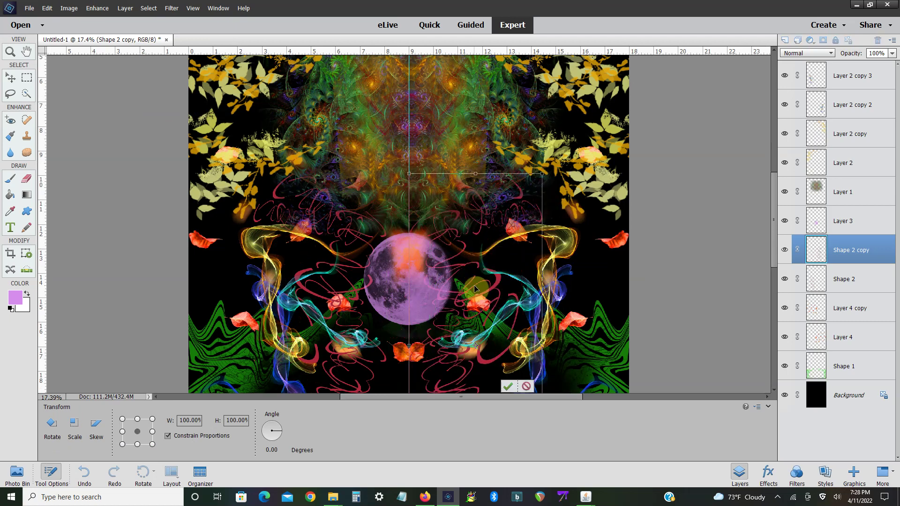
click(510, 386)
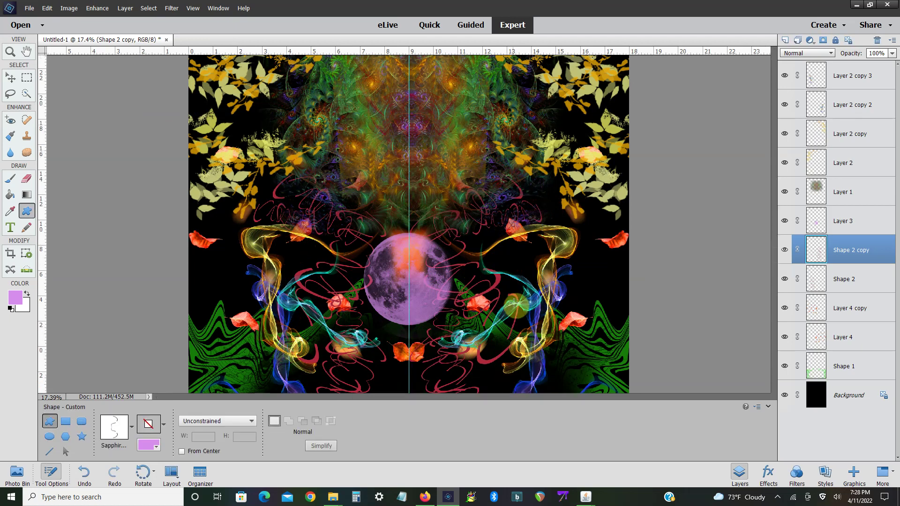
- Select the original Shape 2 layer and apply a Free Transform to it
scroll(516, 304, down, 3)
click(810, 286)
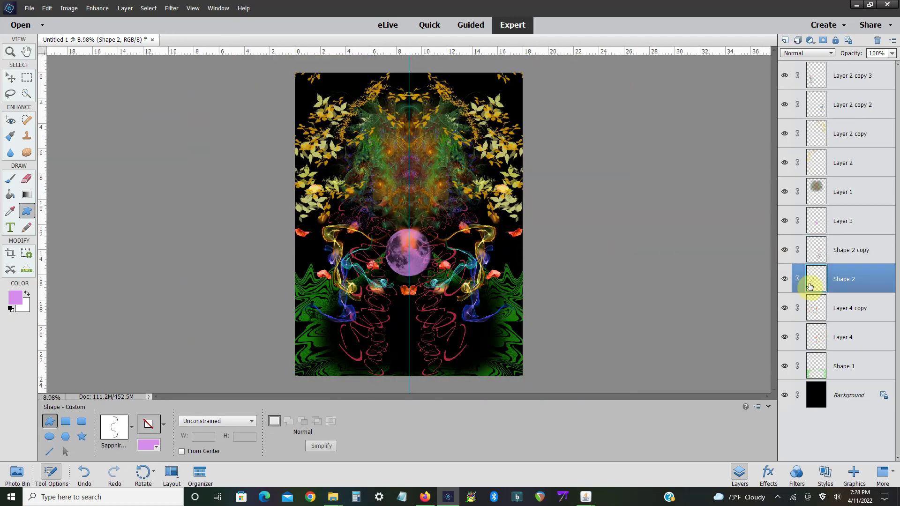
click(194, 27)
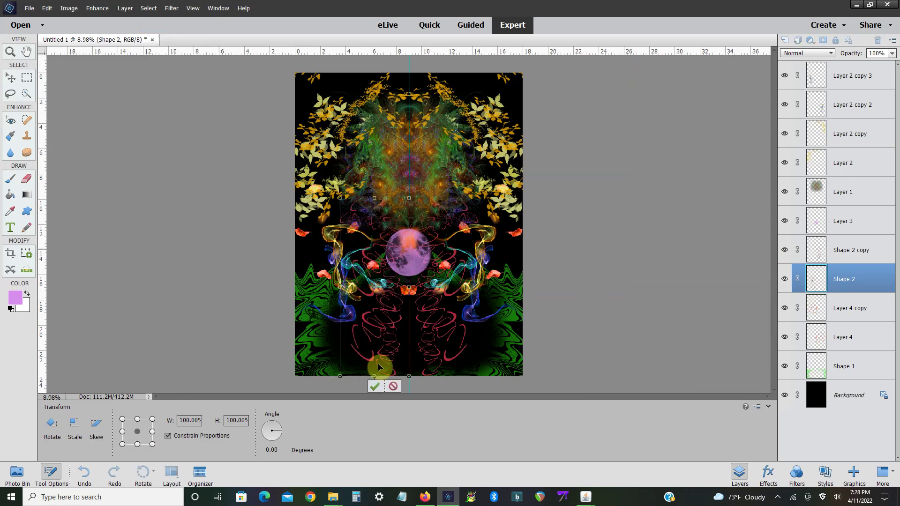
click(373, 387)
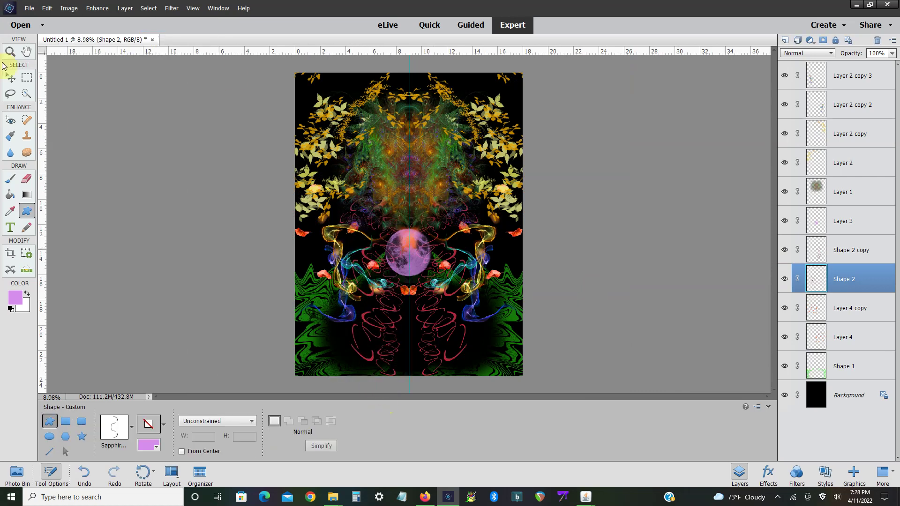
- Browse to ART > JWildfire Fractals > transparent PNG folder and open 1.png in Photoshop Elements
click(326, 504)
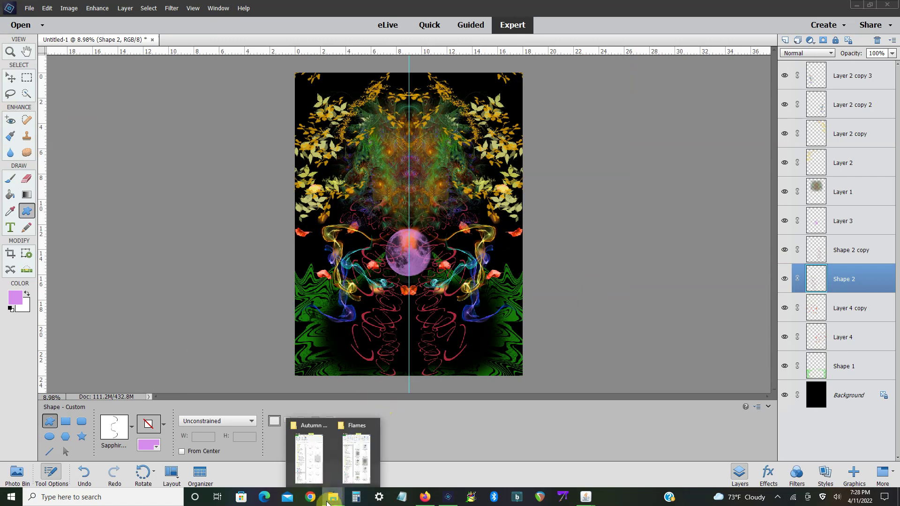
click(320, 476)
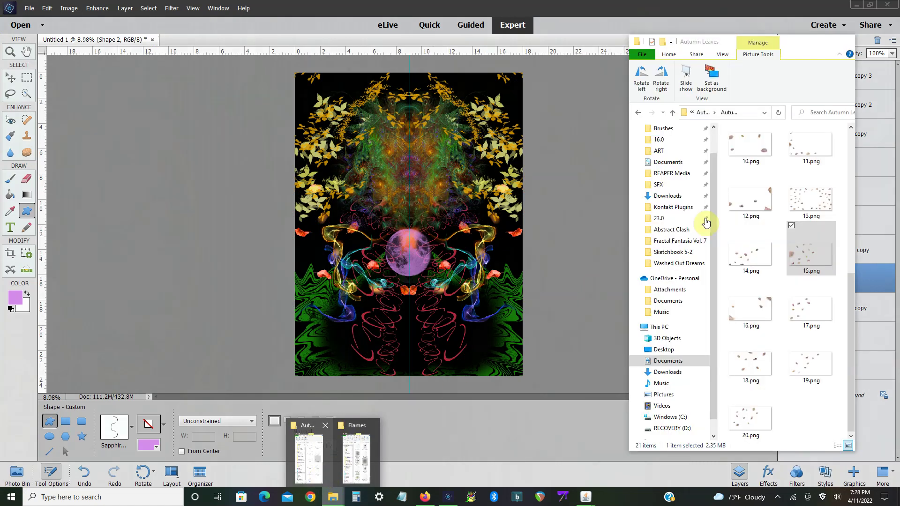
click(660, 151)
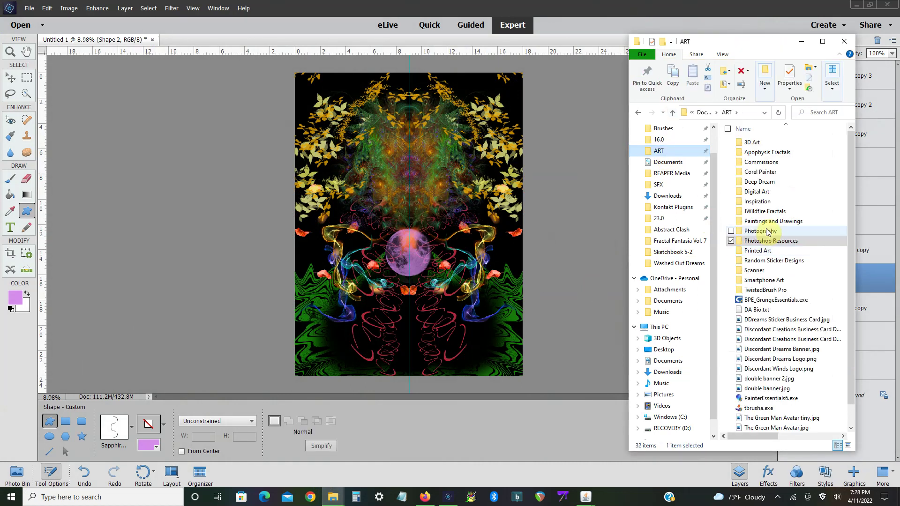
double_click(764, 212)
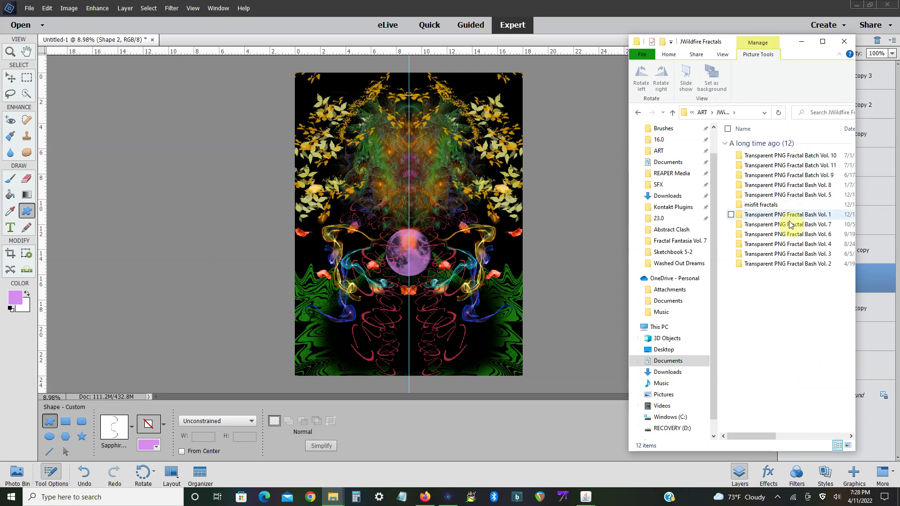
click(790, 187)
double_click(789, 187)
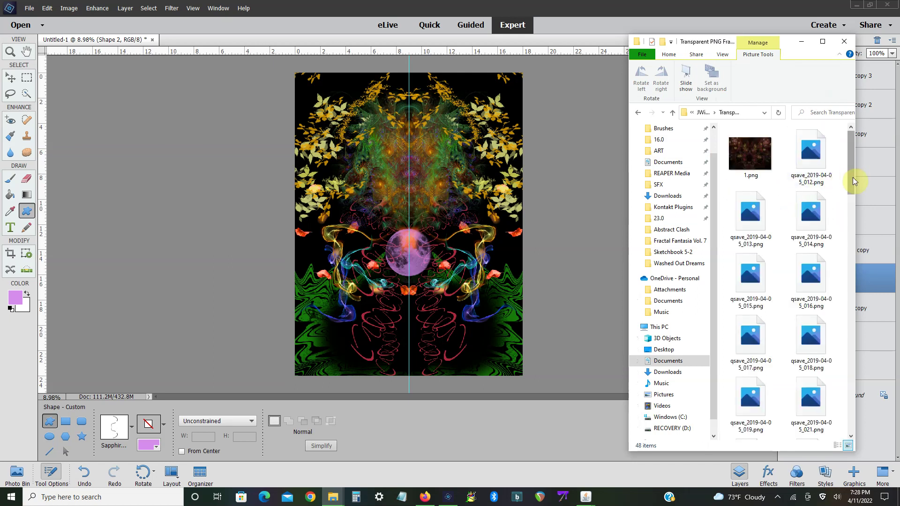
click(749, 165)
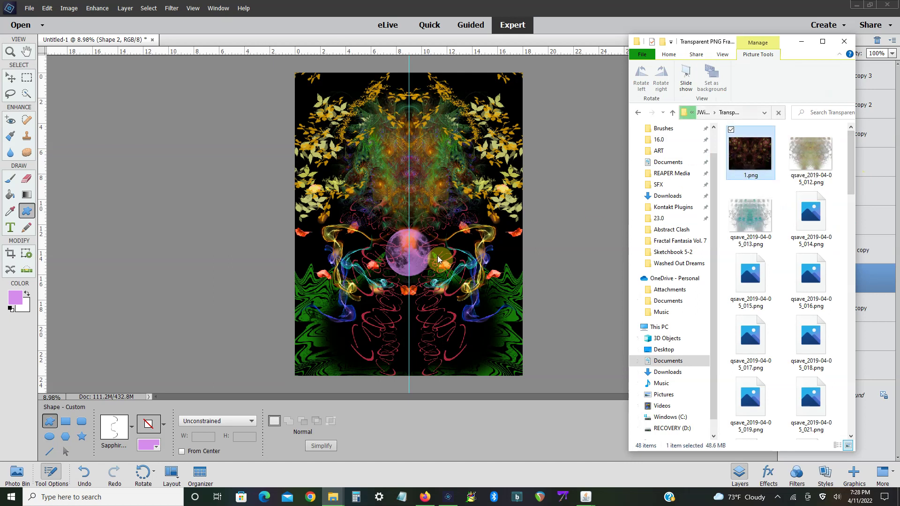
click(439, 258)
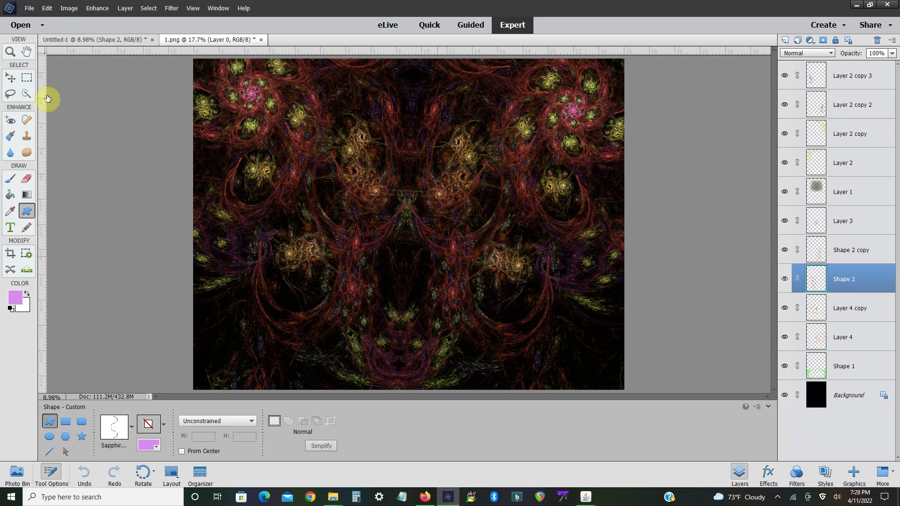
- Copy all of 1.png, close it without saving, and paste it into the collage as Layer 5
key(m)
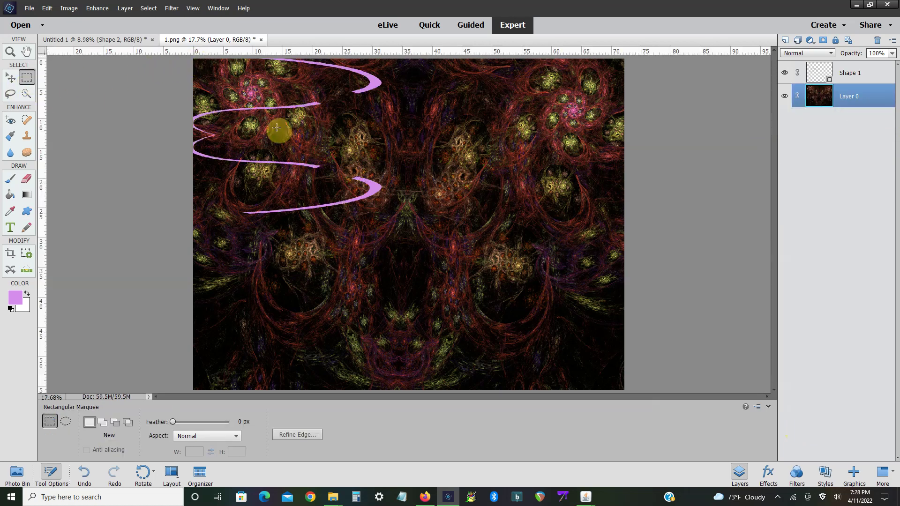
key(ctrl+a)
click(48, 8)
click(64, 58)
click(261, 39)
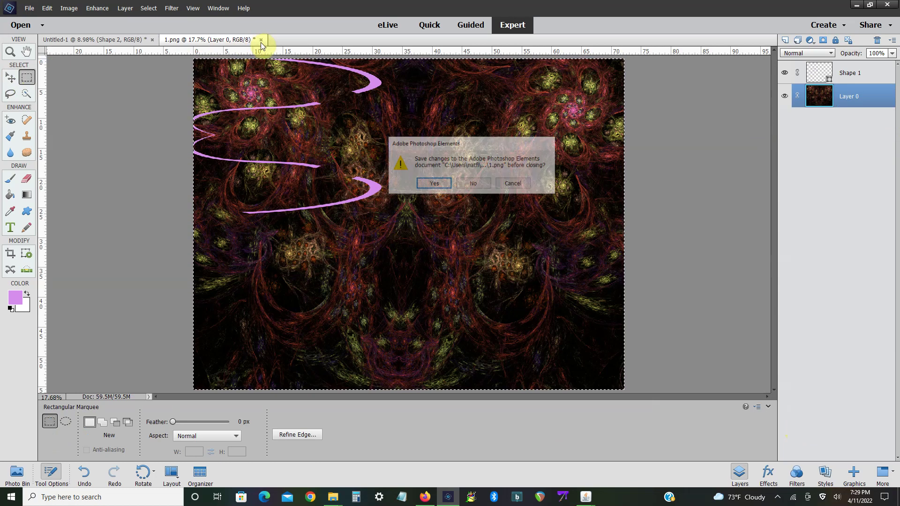
click(469, 184)
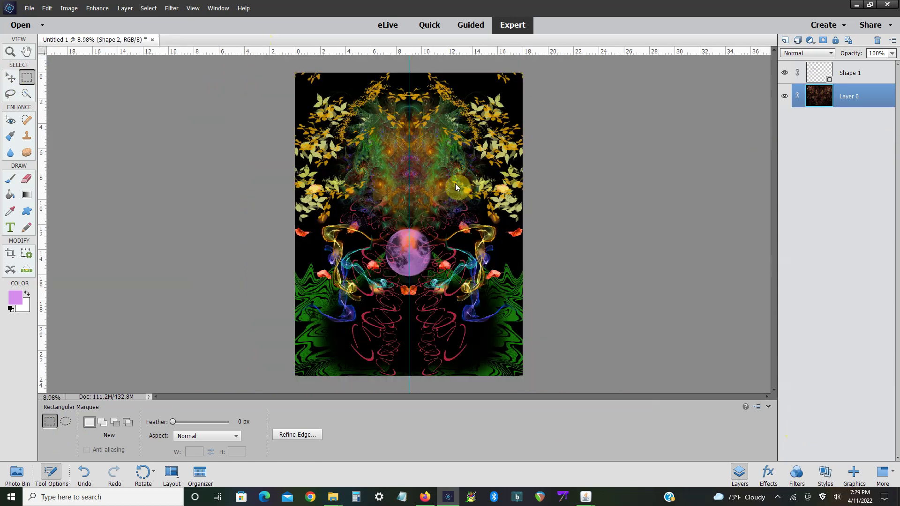
click(47, 8)
click(64, 77)
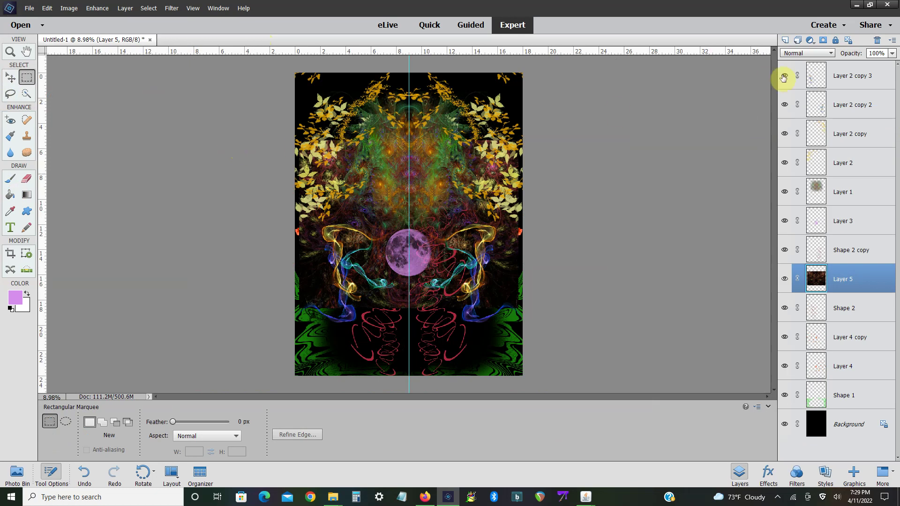
- Set Layer 5 to Screen blend mode and move the fractal down over the lower half
click(807, 53)
click(802, 132)
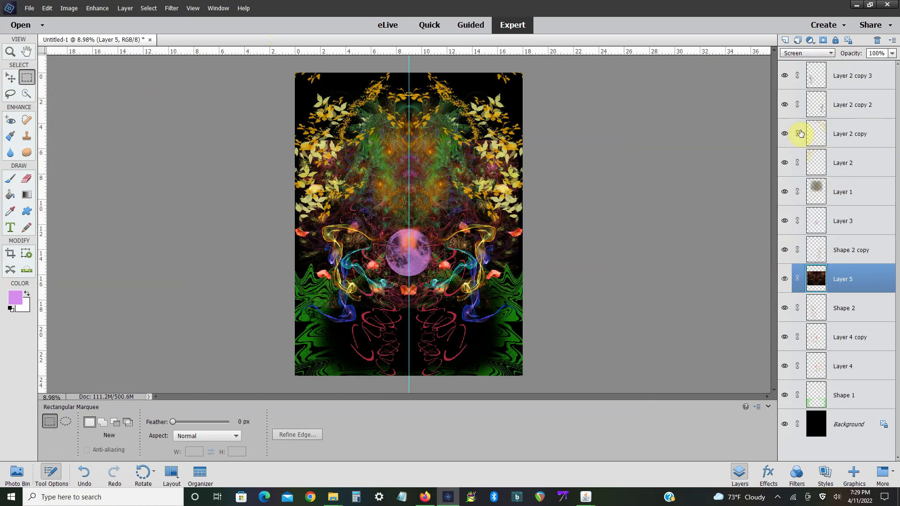
click(69, 8)
click(160, 27)
mouse_move(427, 227)
mouse_down()
mouse_move(432, 267)
mouse_move(423, 247)
mouse_up()
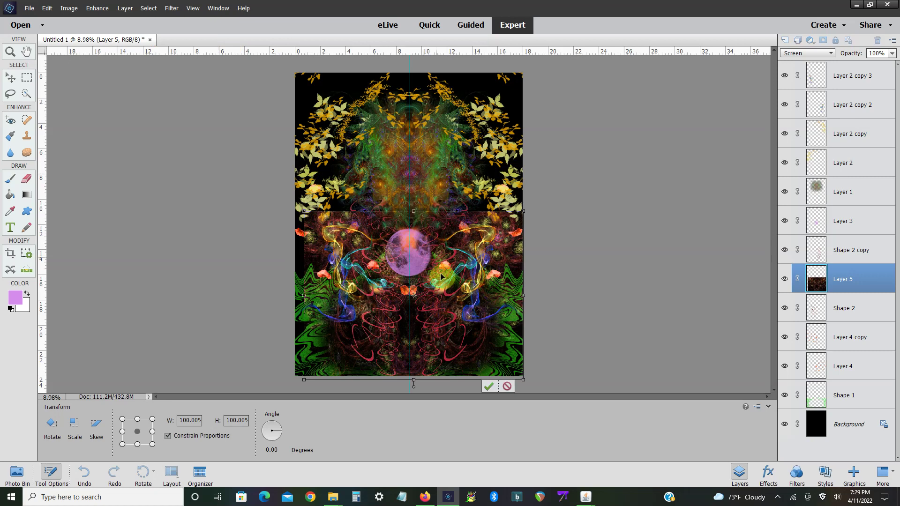
click(488, 387)
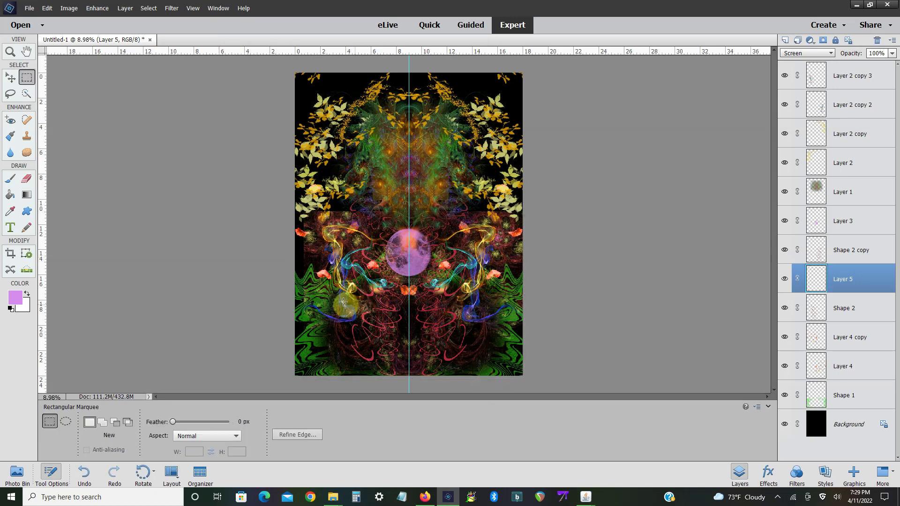
- Stretch the fractal layer slightly wider, to about 104%
click(68, 8)
click(166, 27)
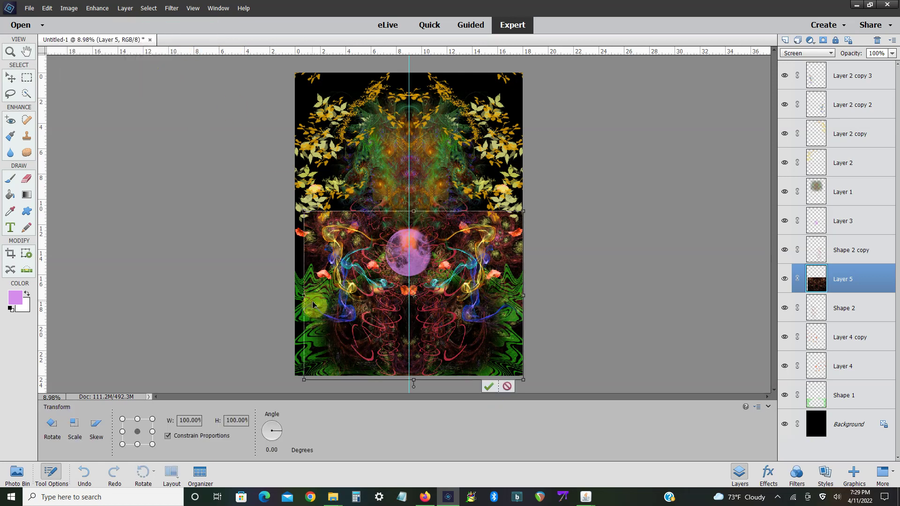
drag(304, 296, 294, 296)
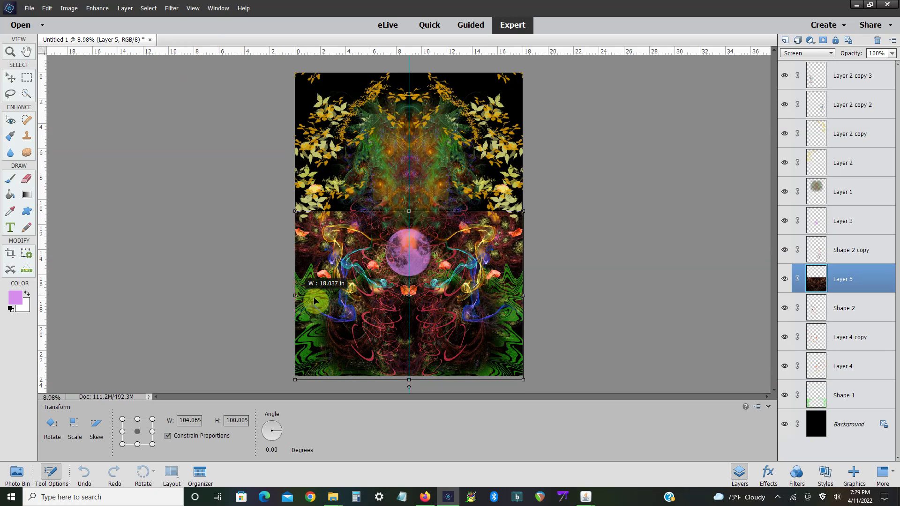
key(Return)
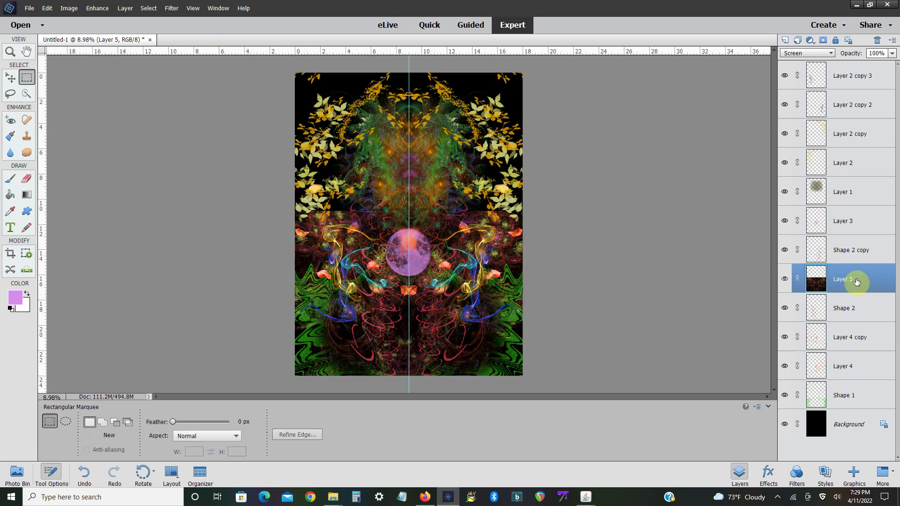
- Duplicate Layer 5, set the copy to 49% opacity, and merge it back down
right_click(856, 282)
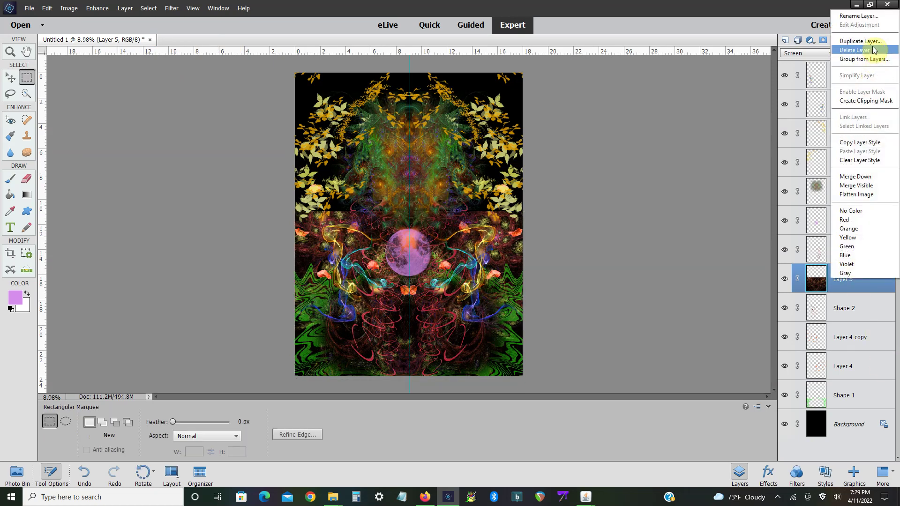
click(858, 45)
click(534, 154)
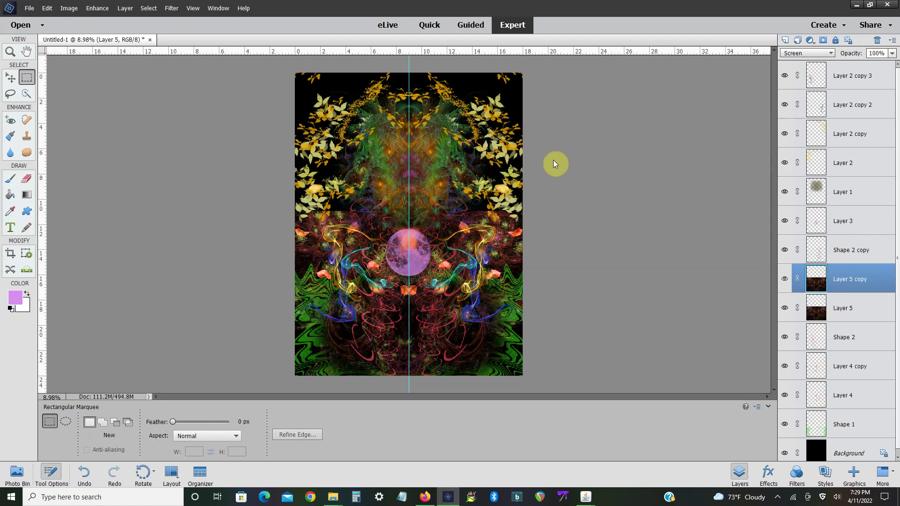
click(893, 53)
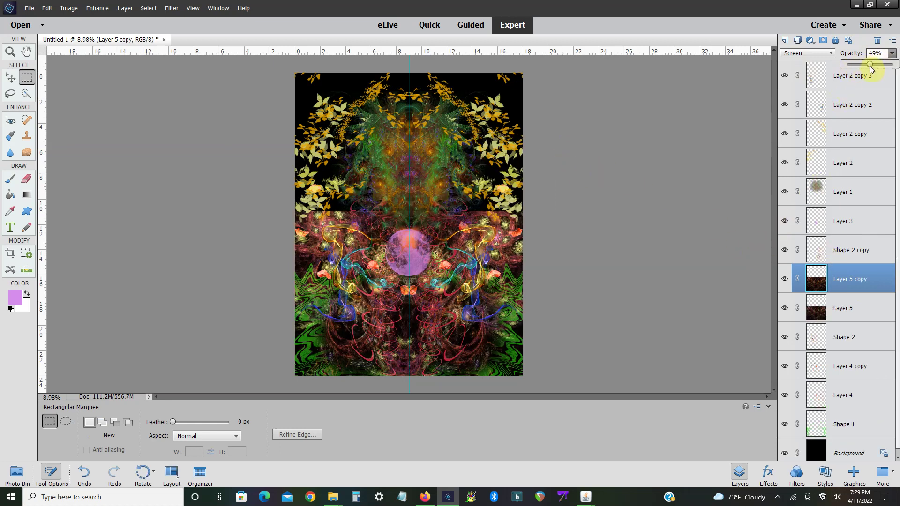
right_click(876, 276)
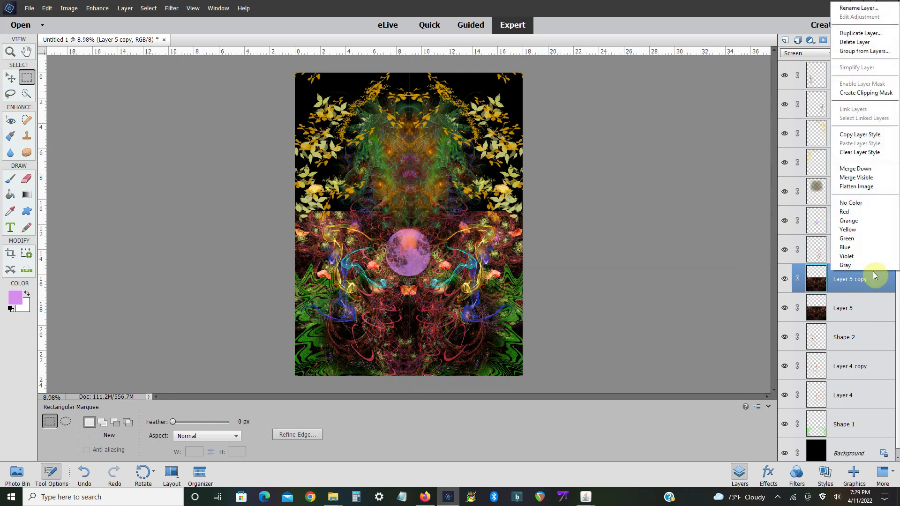
click(857, 165)
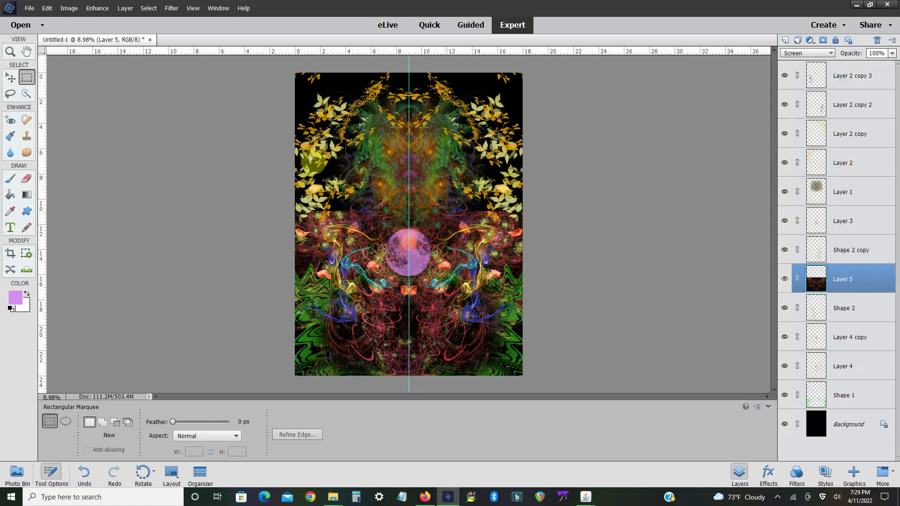
click(27, 180)
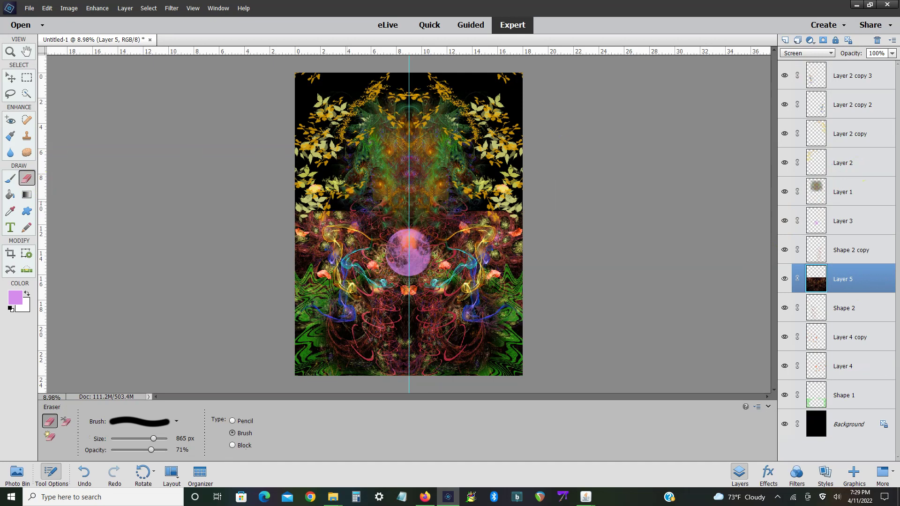
- Refine the eraser strokes on the Layer 5 fractal, then start Free Transform on it with Ctrl+T
scroll(422, 160, up, 2)
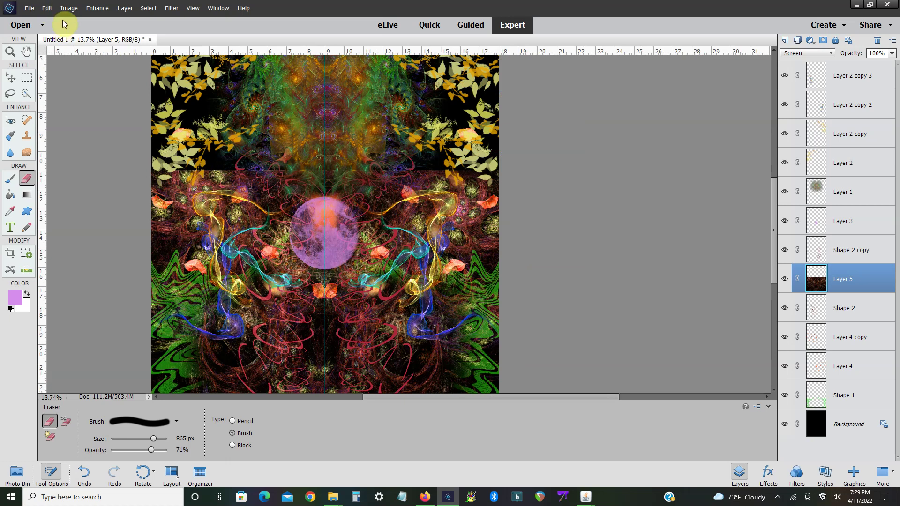
key(ctrl+z)
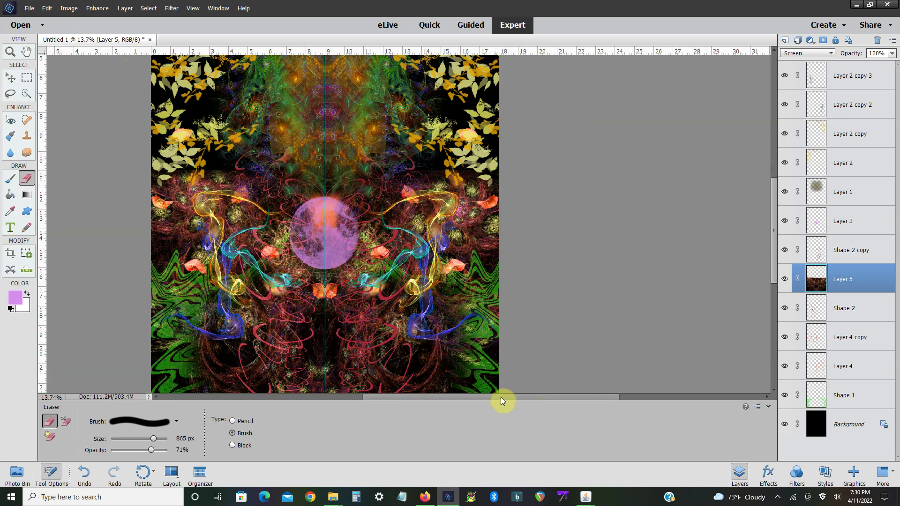
drag(501, 396, 485, 397)
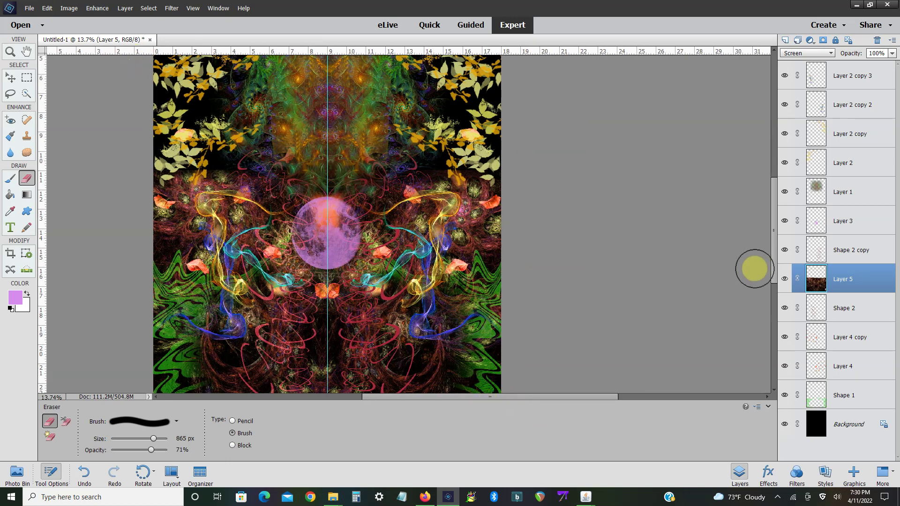
scroll(775, 244, left, 2)
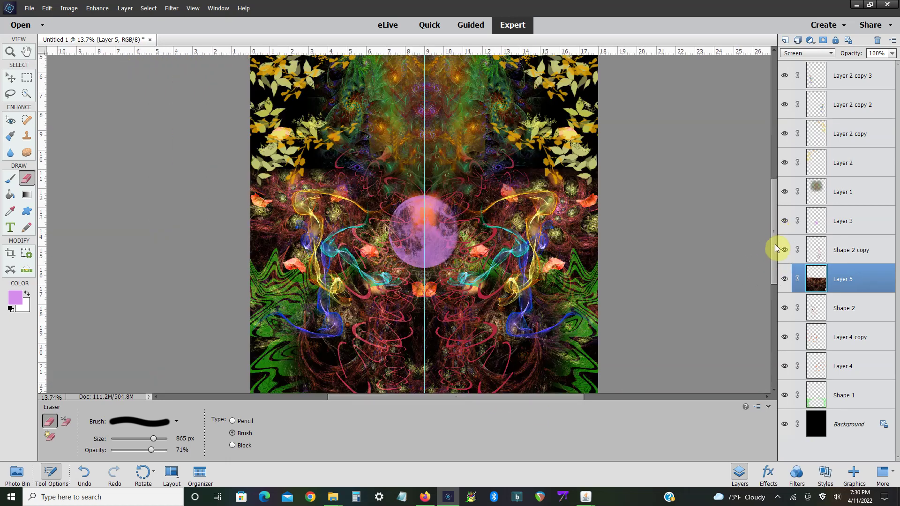
scroll(776, 241, down, 1)
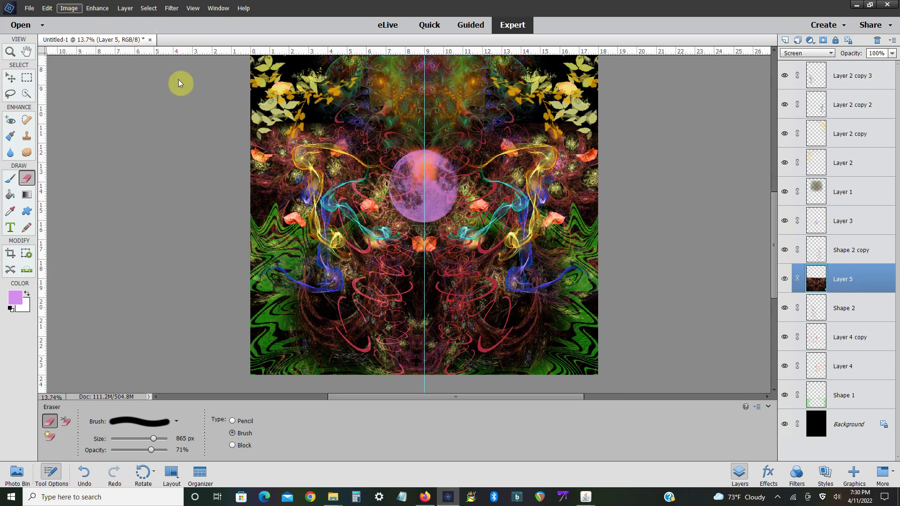
key(ctrl+t)
- Rotate Layer 5's fractal texture a few degrees, then skew its top corners outward to about 114%
drag(606, 379, 616, 366)
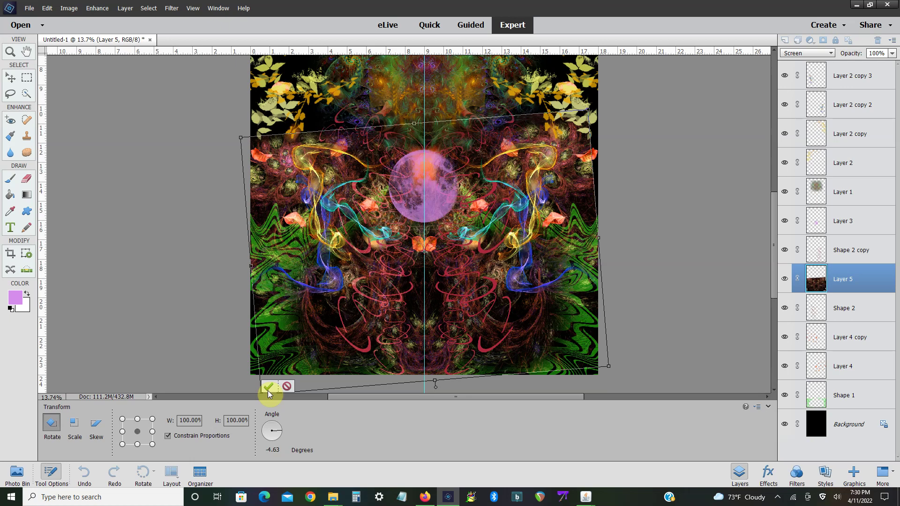
click(268, 390)
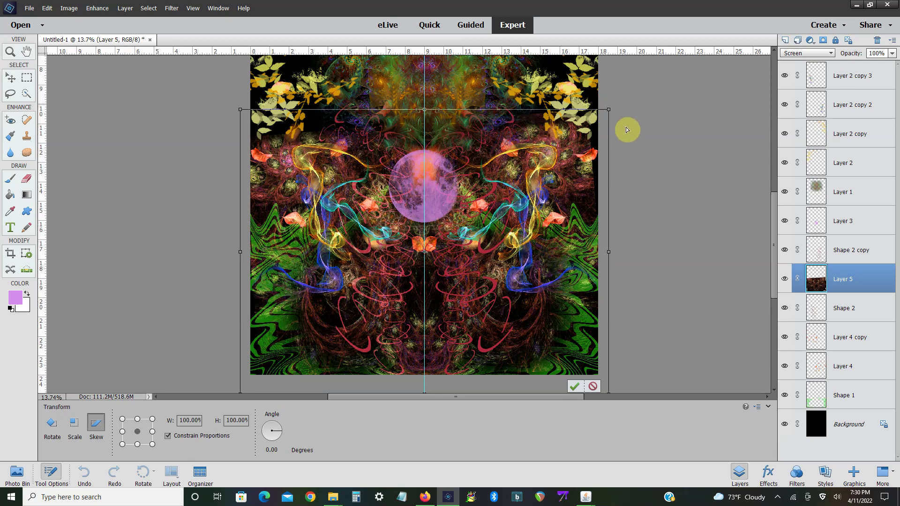
drag(629, 131, 632, 130)
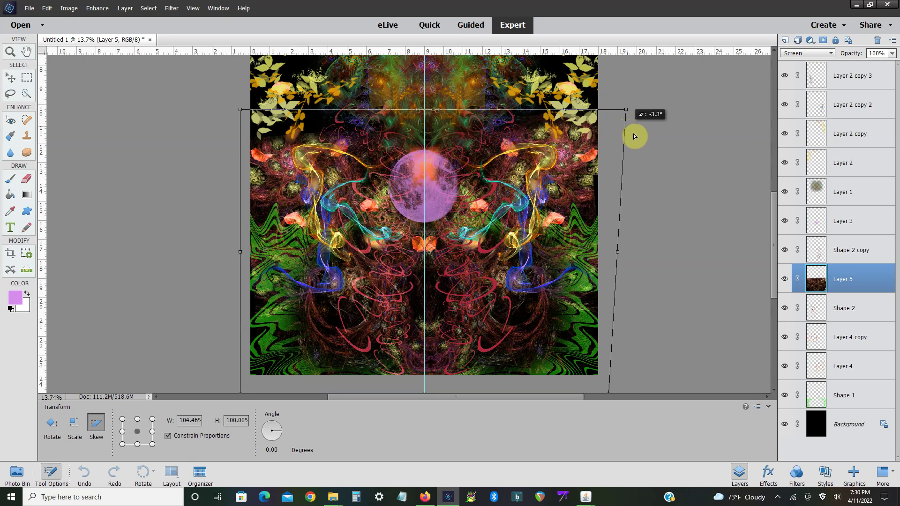
drag(639, 136, 640, 137)
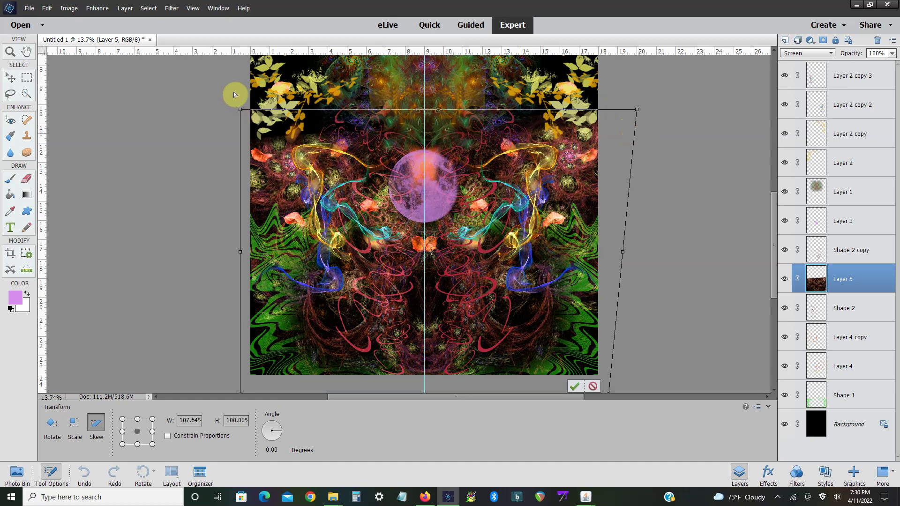
drag(240, 109, 240, 83)
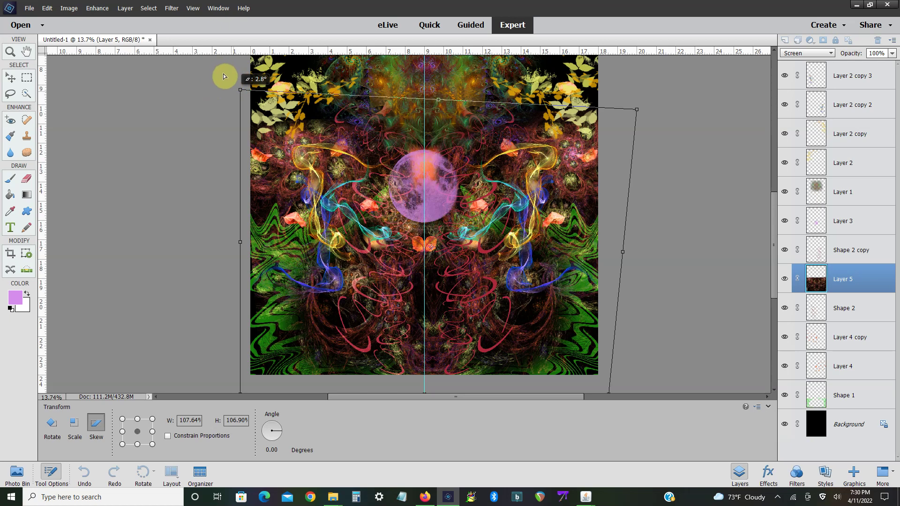
drag(224, 76, 224, 61)
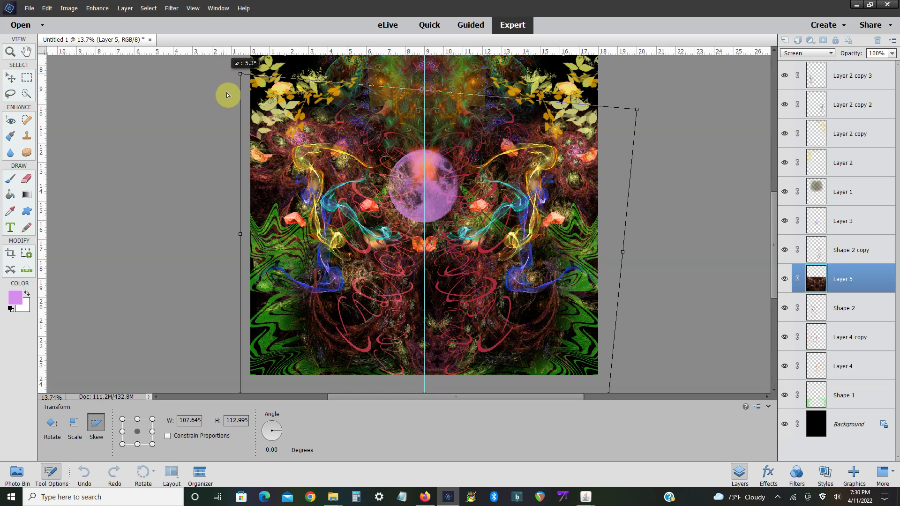
drag(218, 106, 218, 107)
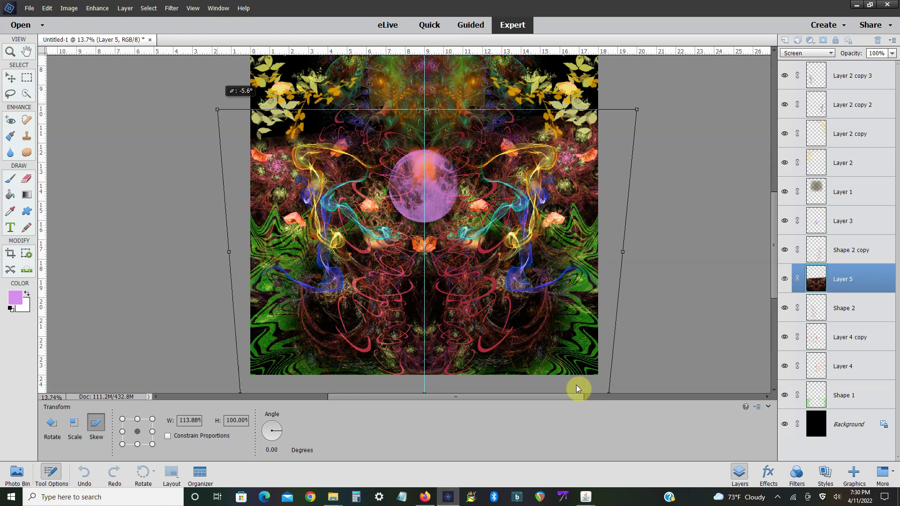
key(e)
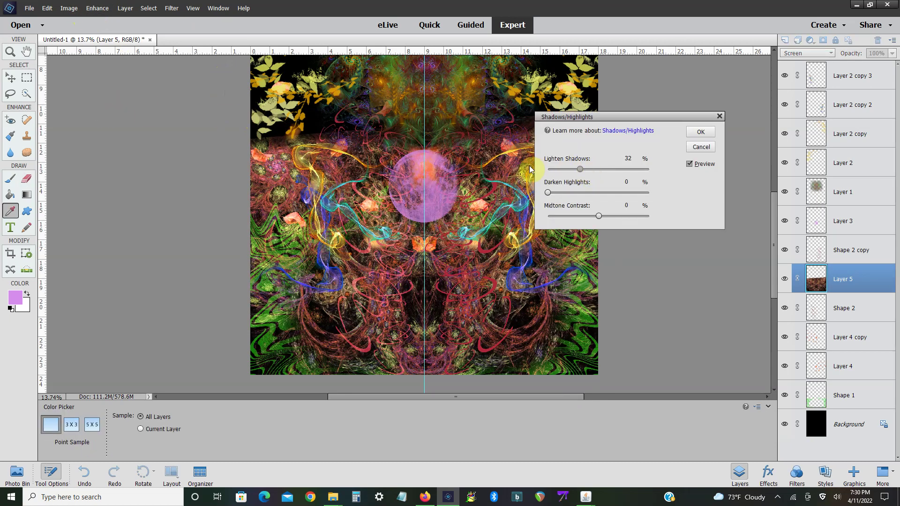
- Darken Layer 5's highlights by 28%, then try a -180 hue shift and undo it
click(576, 193)
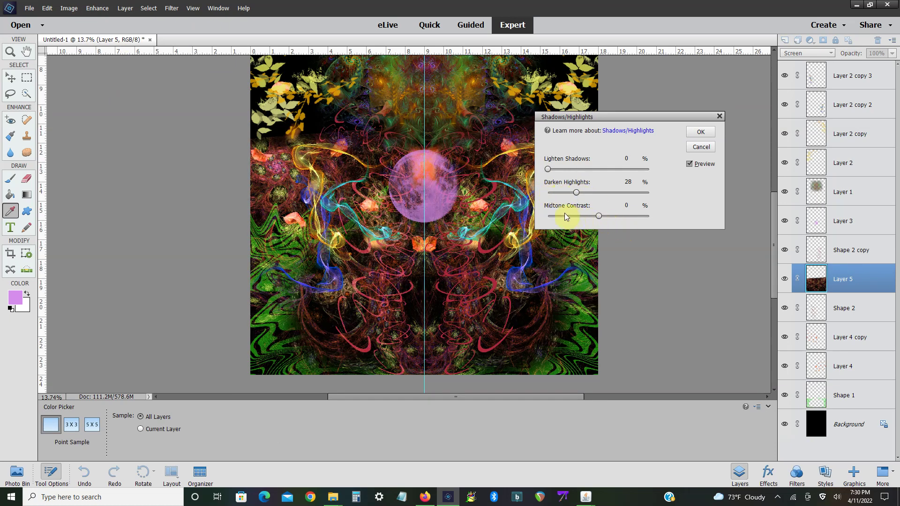
click(701, 133)
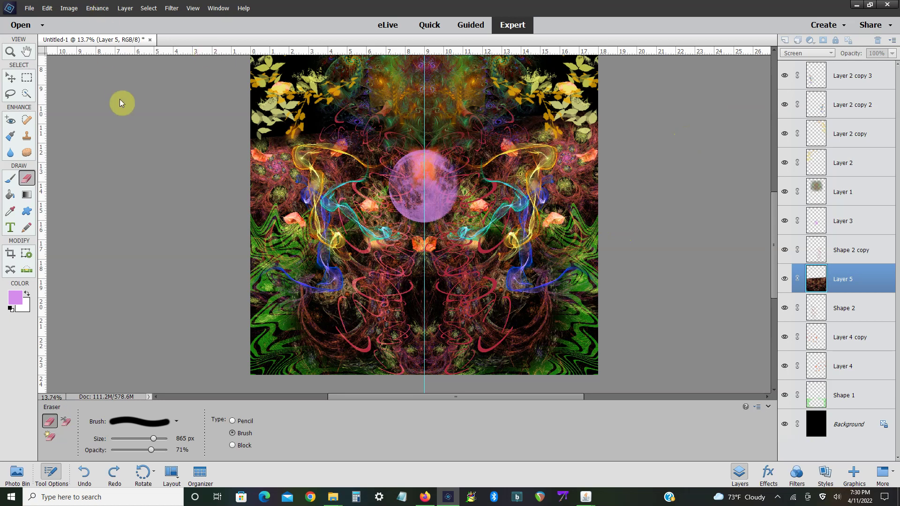
key(ctrl+u)
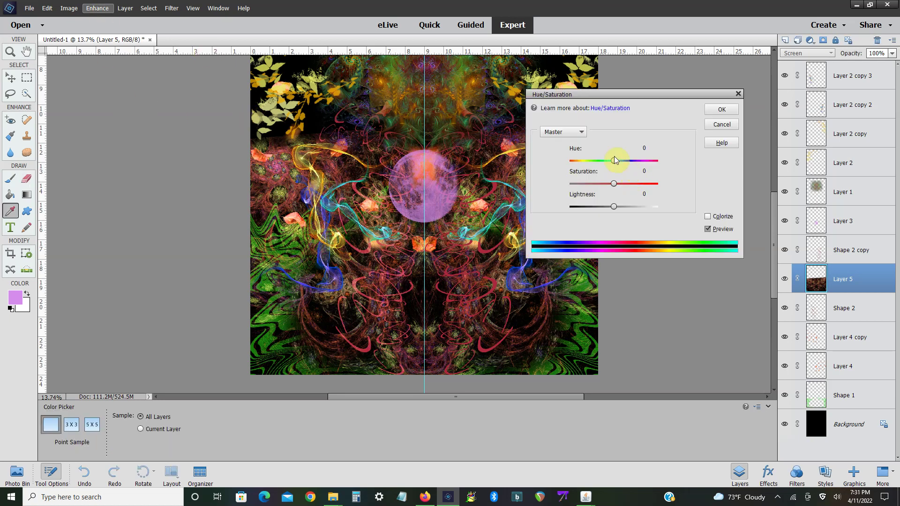
click(570, 155)
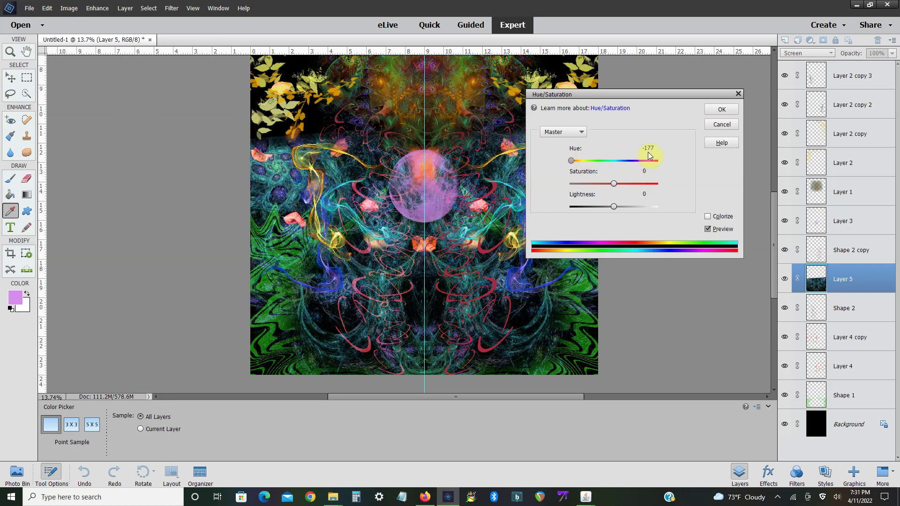
drag(649, 154, 553, 155)
key(e)
click(720, 111)
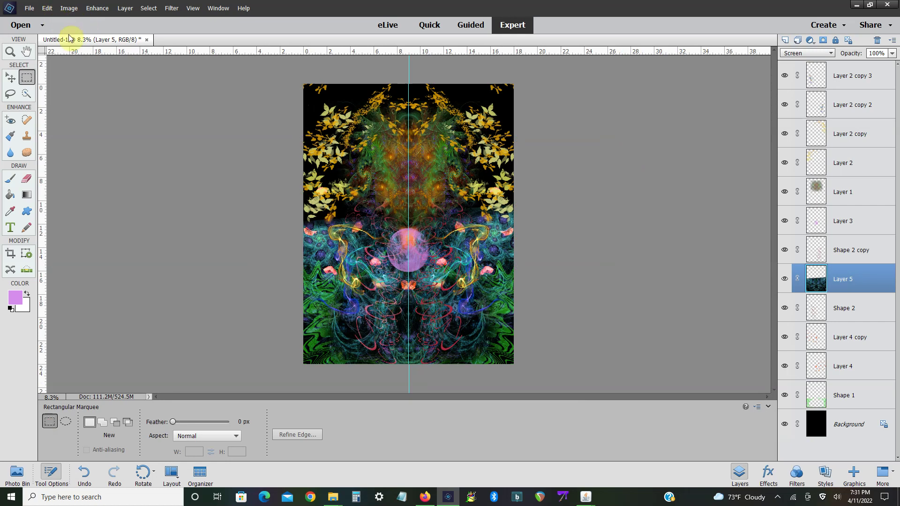
key(ctrl+z)
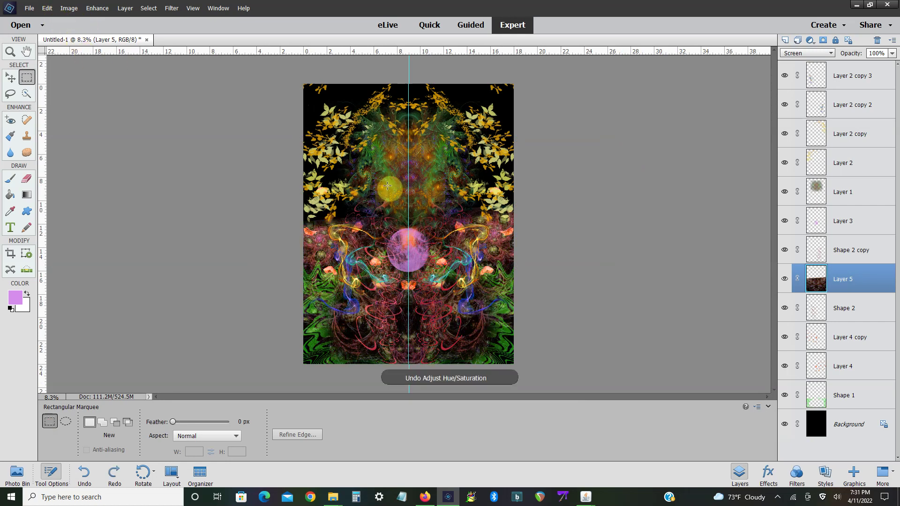
scroll(387, 187, up, 2)
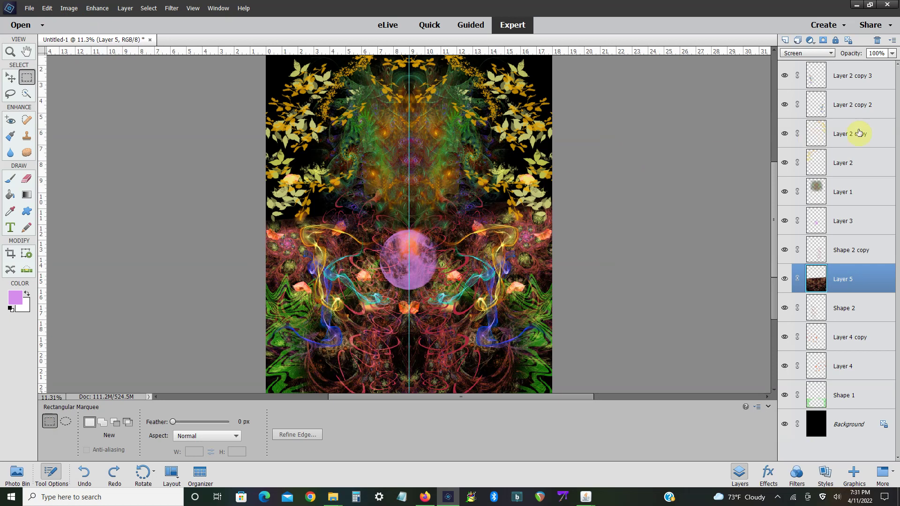
- Duplicate Layer 1 and merge the copy back down into Layer 1
right_click(840, 194)
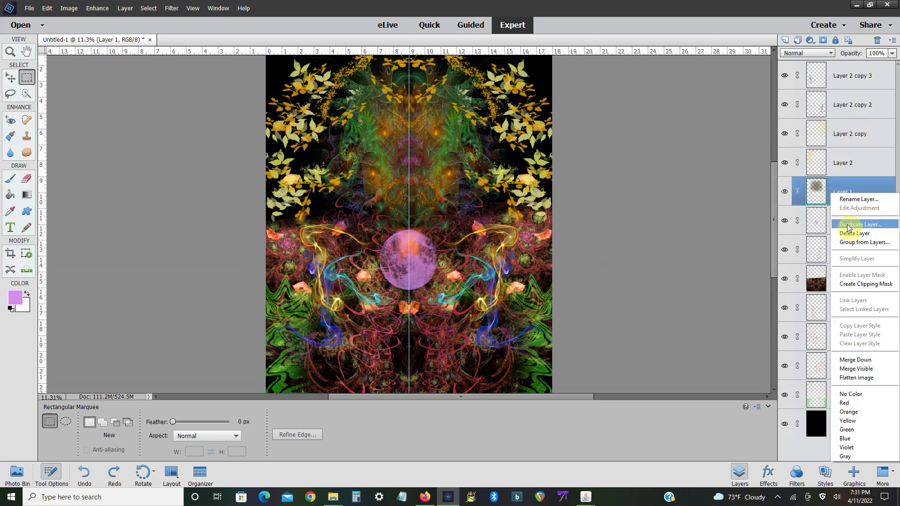
click(816, 199)
click(534, 154)
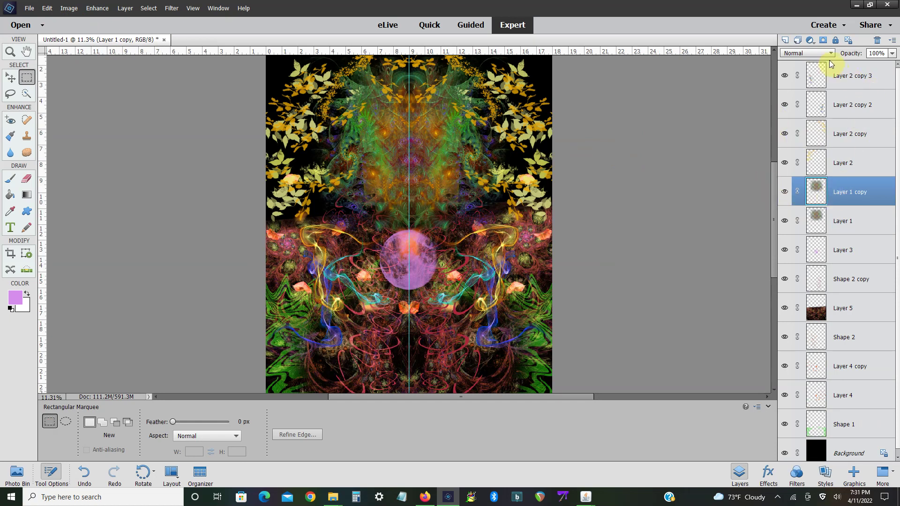
right_click(856, 192)
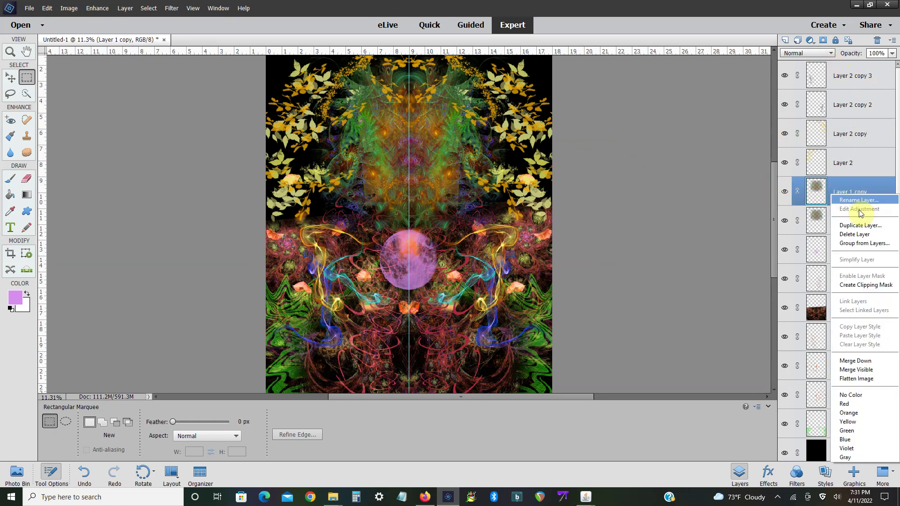
click(857, 360)
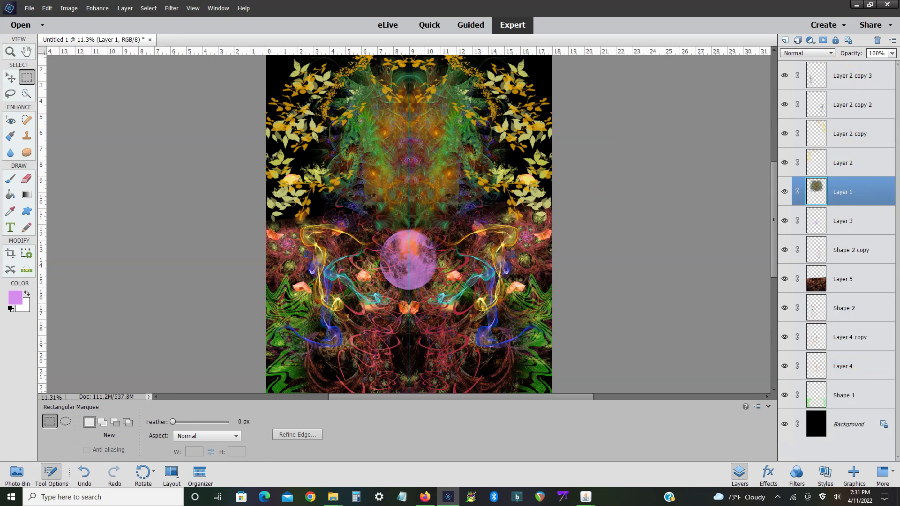
- Add a new empty Layer 6 above Layer 1 and pick the Brush tool
scroll(408, 223, down, 3)
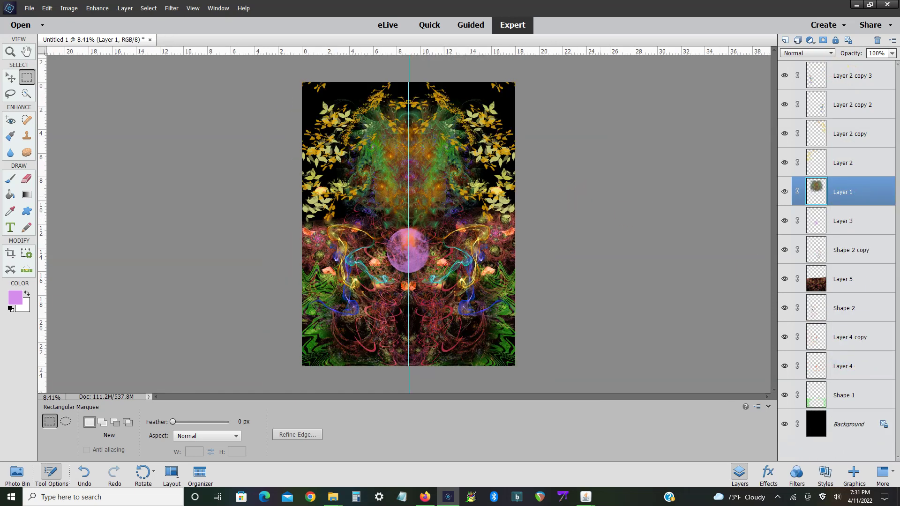
scroll(409, 223, up, 2)
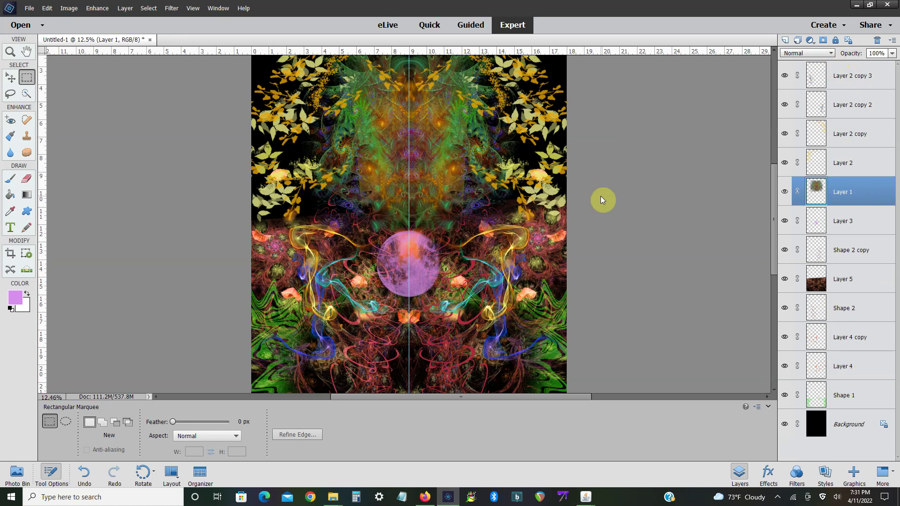
scroll(601, 205, down, 3)
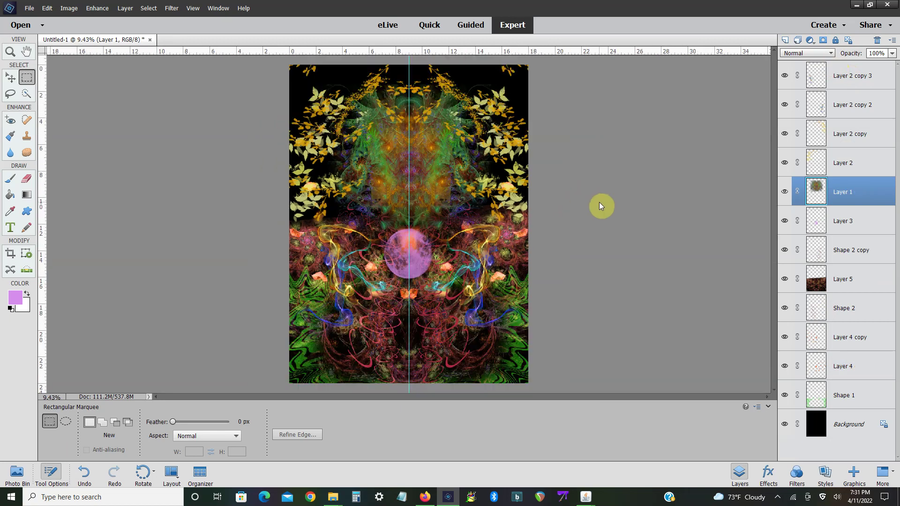
click(785, 44)
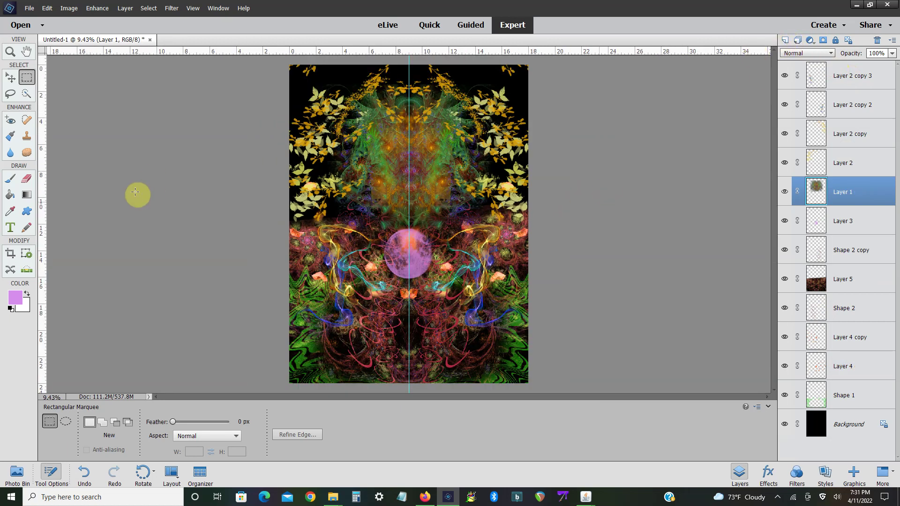
click(10, 179)
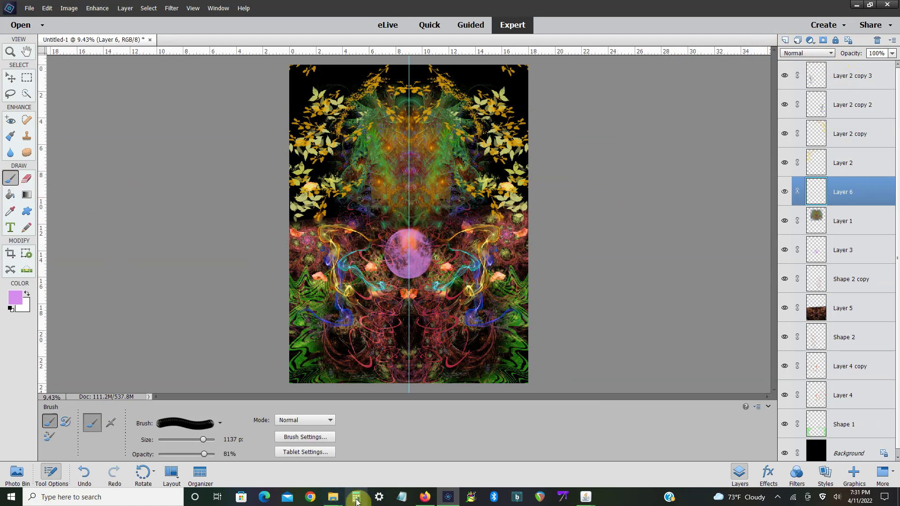
- In Bandcamp, skip to Untitled (Stem 4), seek to about 01:03, then minimize Firefox
click(424, 499)
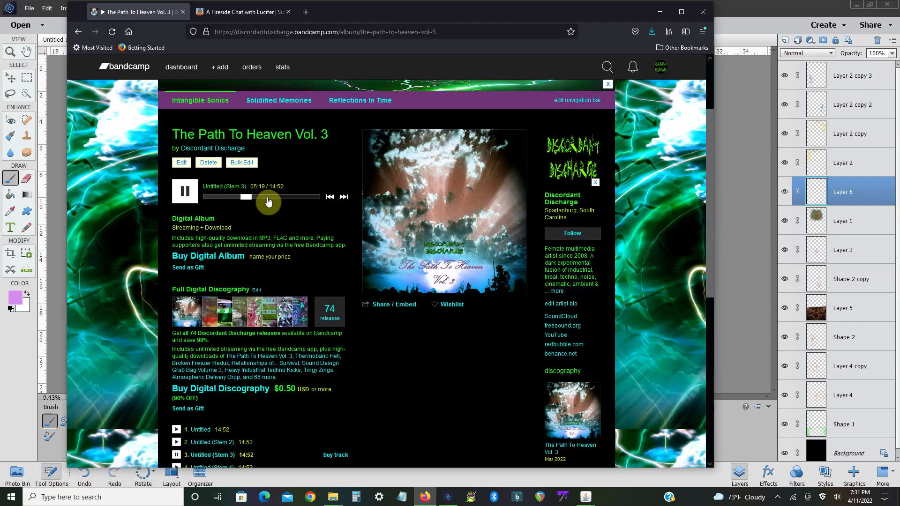
click(267, 197)
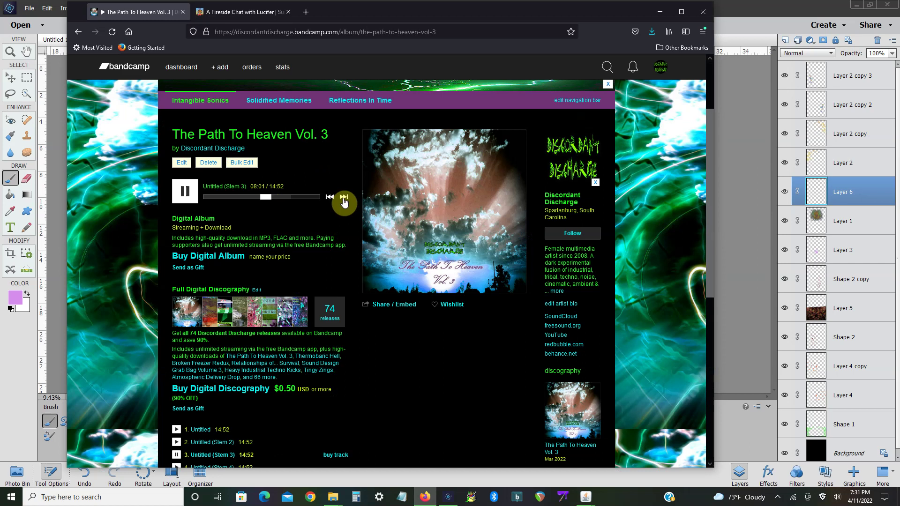
click(343, 198)
click(234, 198)
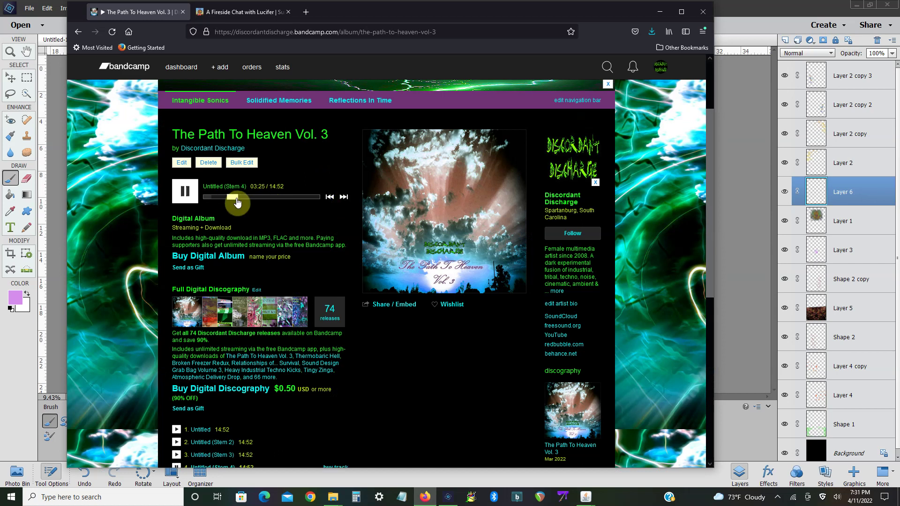
mouse_move(237, 202)
mouse_down()
mouse_move(215, 201)
mouse_move(222, 201)
mouse_up()
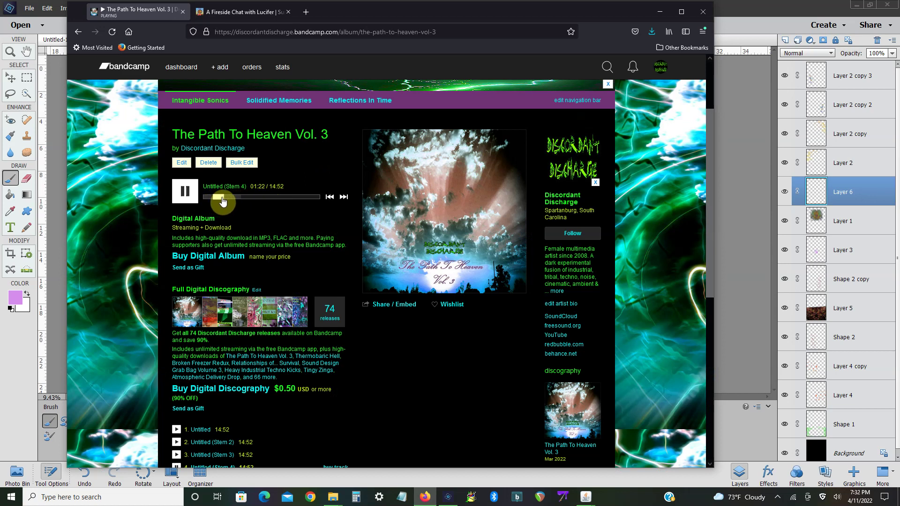
click(660, 12)
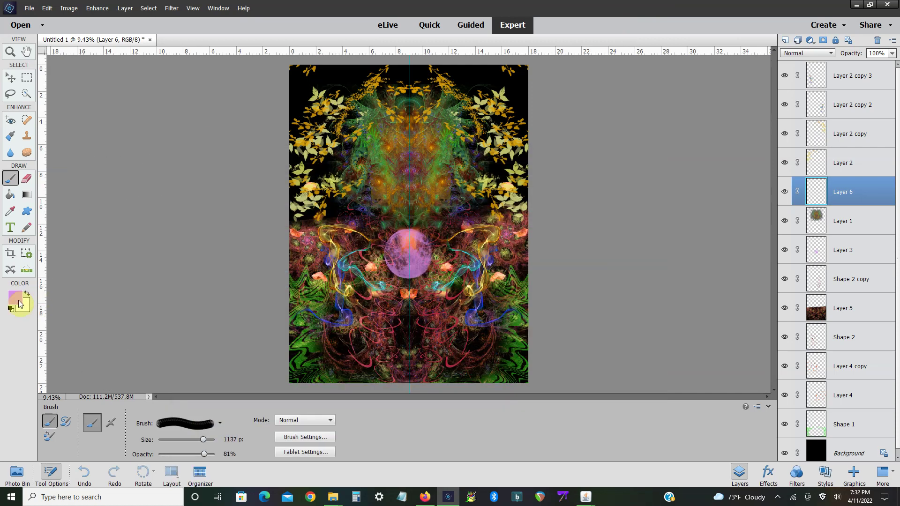
- Set the foreground colour to bright blue #2c85f4
click(15, 298)
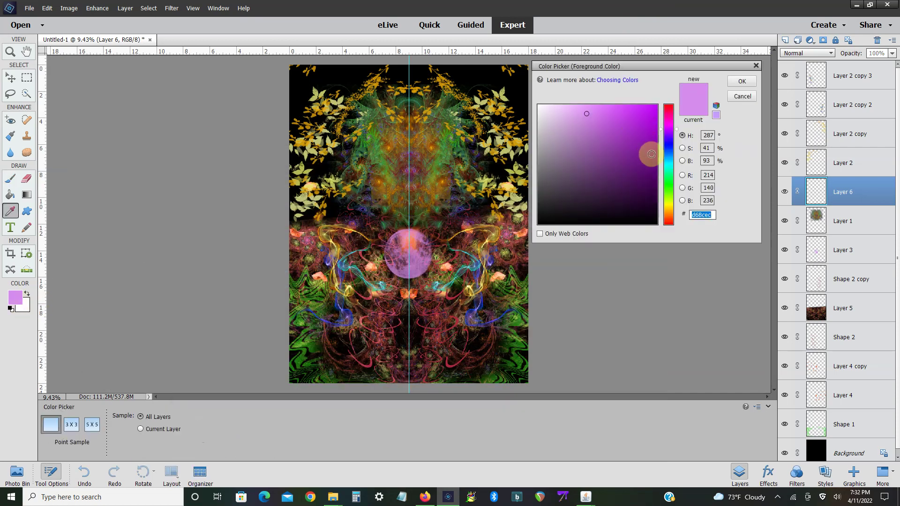
click(670, 155)
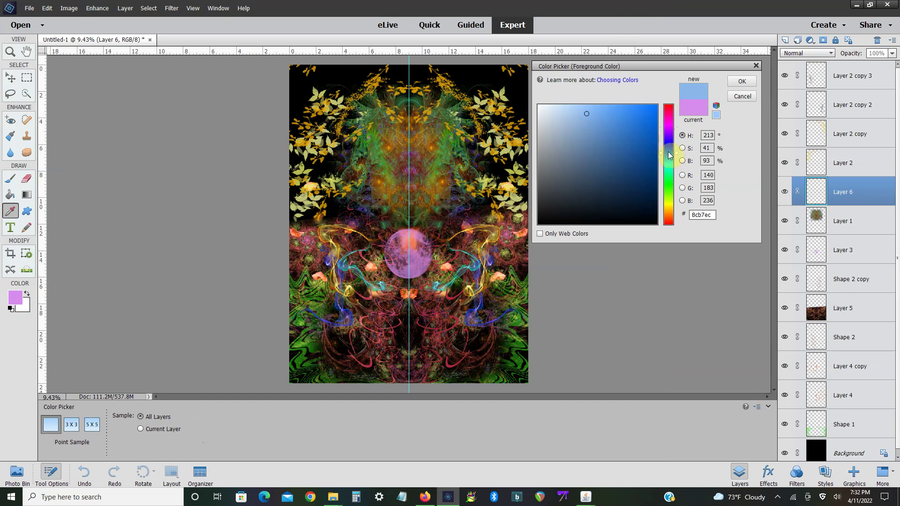
click(627, 109)
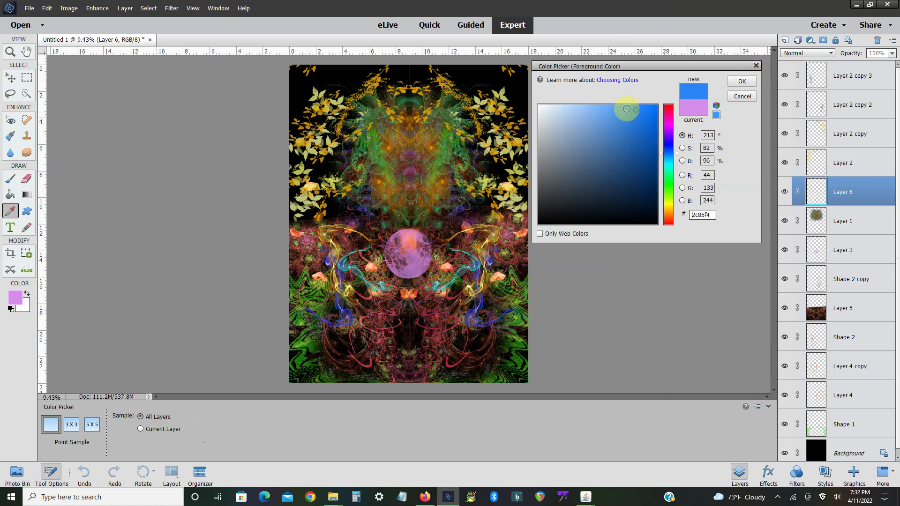
click(742, 82)
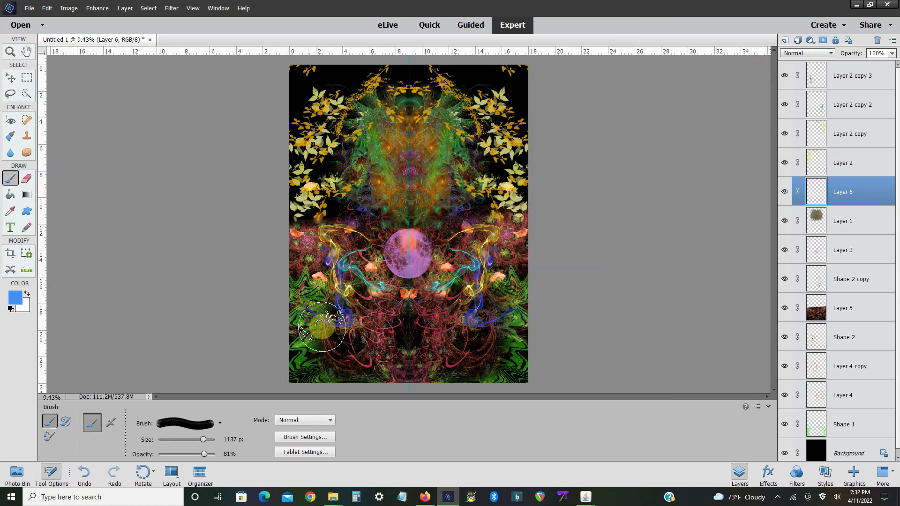
- Stamp the 2500 px 4391 hexagon brush over the canvas's top-left and top-right corners
click(220, 424)
mouse_move(243, 341)
mouse_down()
mouse_move(241, 364)
mouse_move(241, 345)
mouse_up()
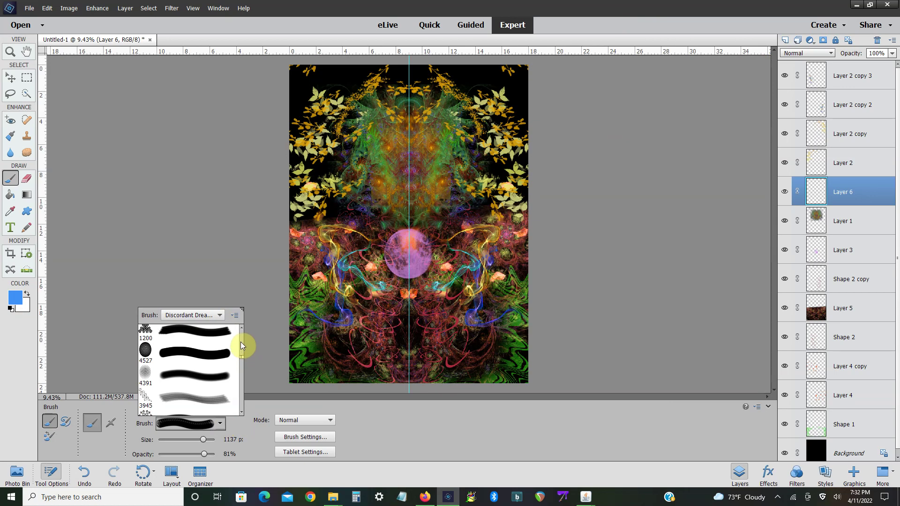
click(197, 375)
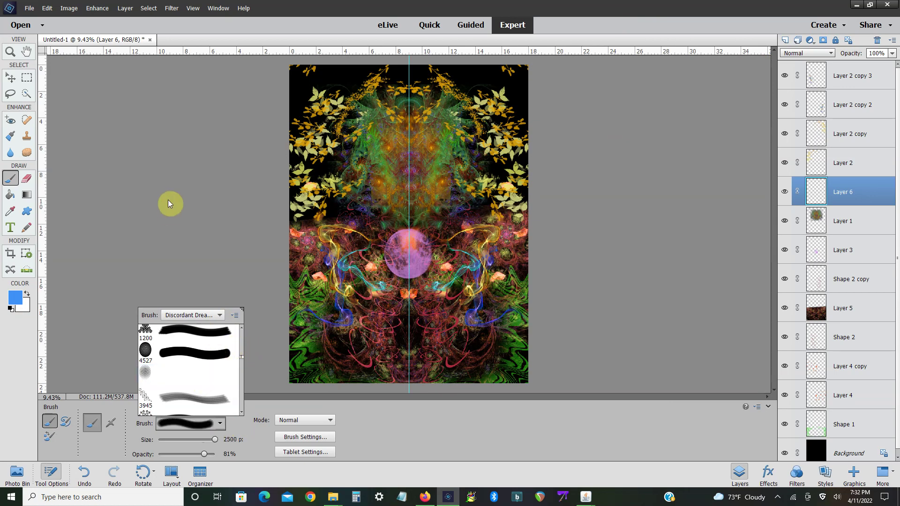
click(308, 85)
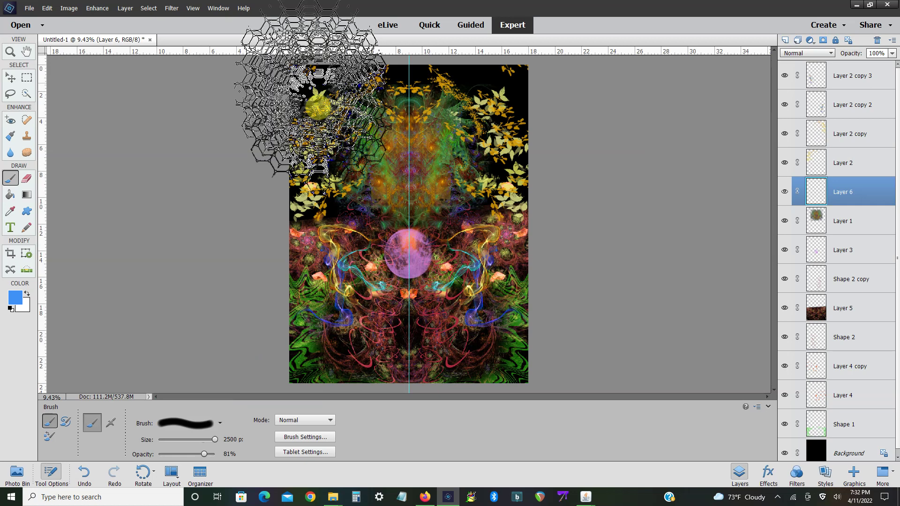
click(319, 107)
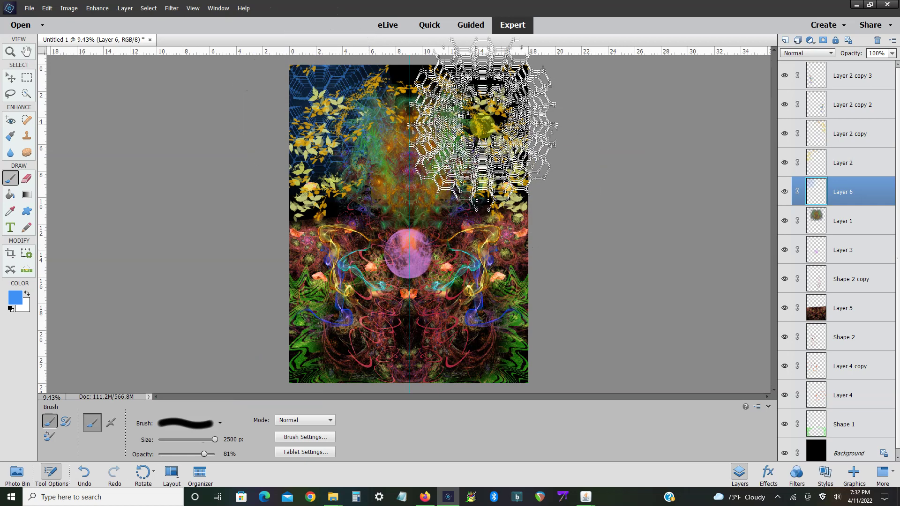
click(483, 125)
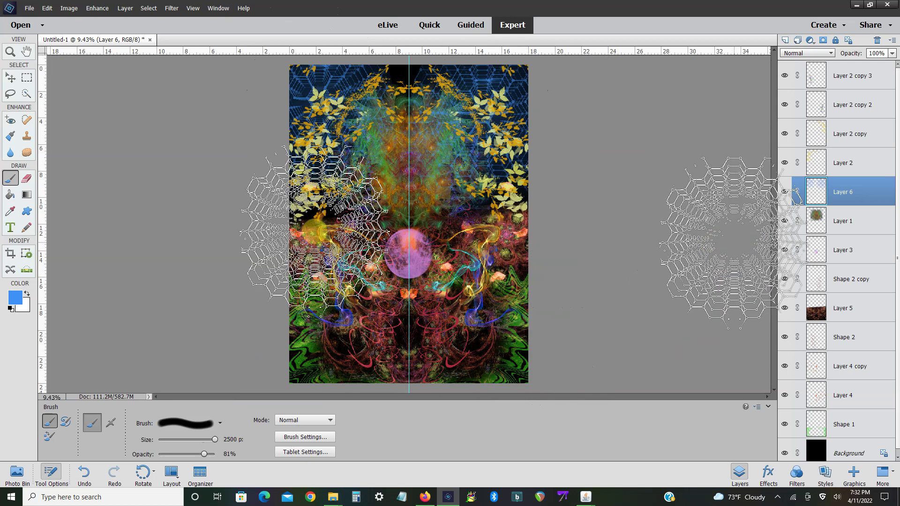
click(27, 178)
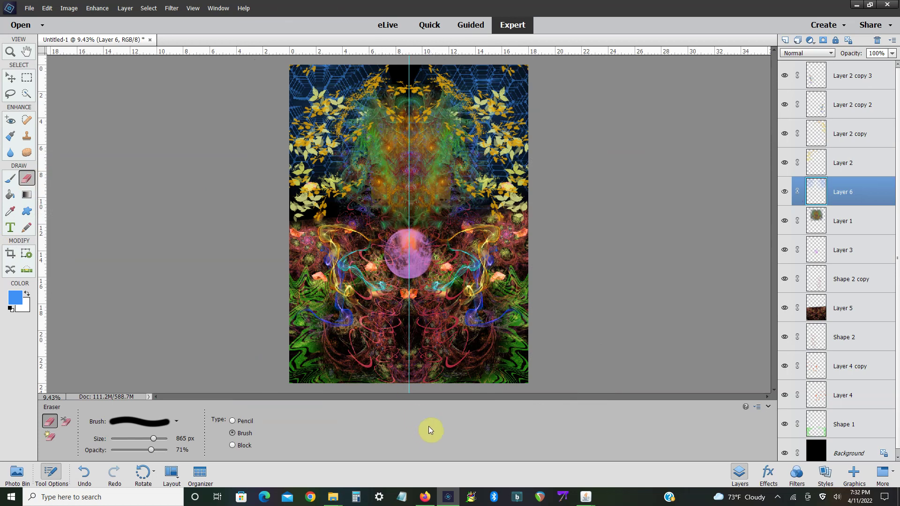
mouse_move(425, 497)
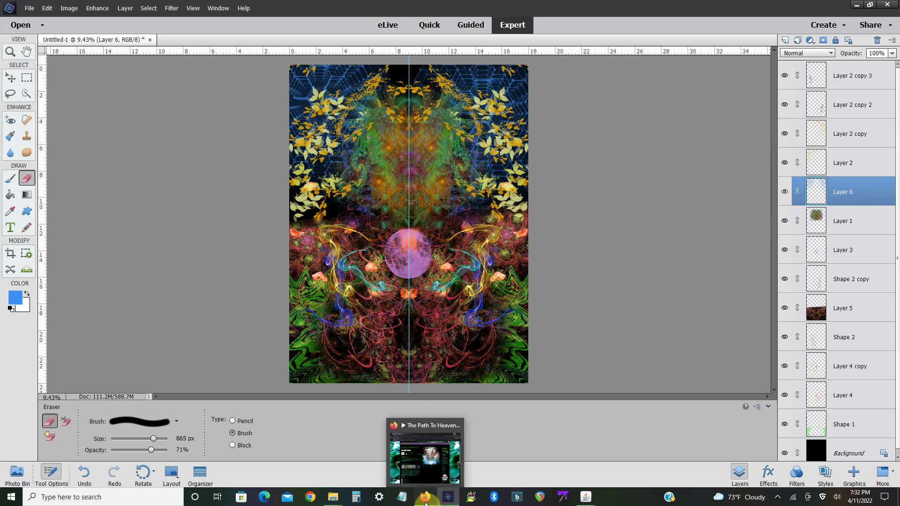
click(422, 457)
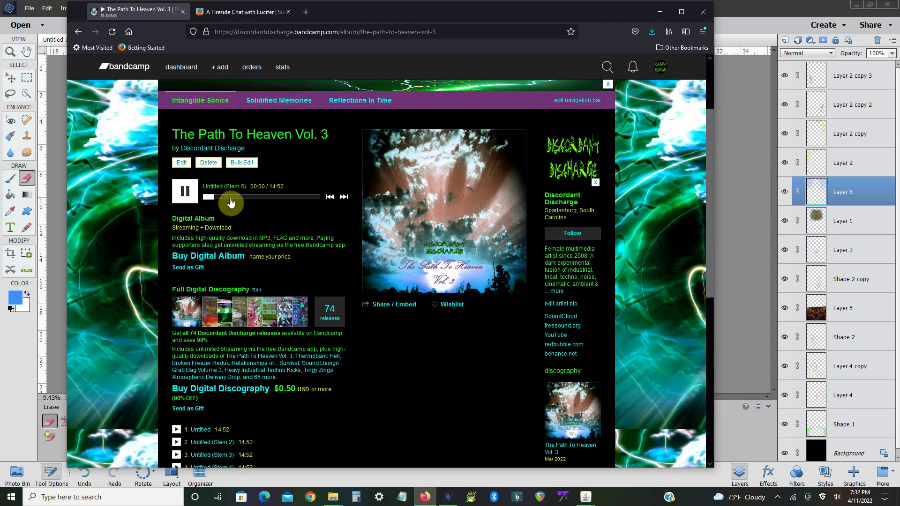
- Seek Untitled (Stem 5) to about its middle, then minimize the browser
click(261, 199)
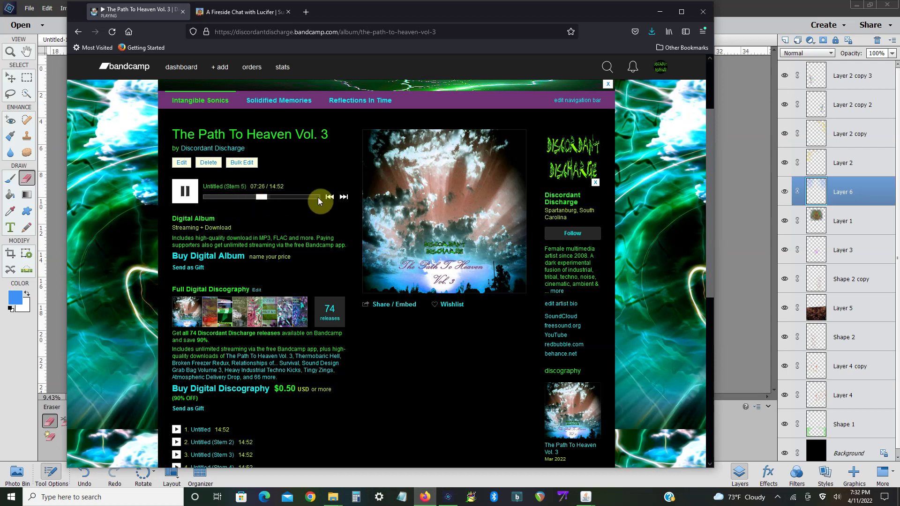
click(424, 497)
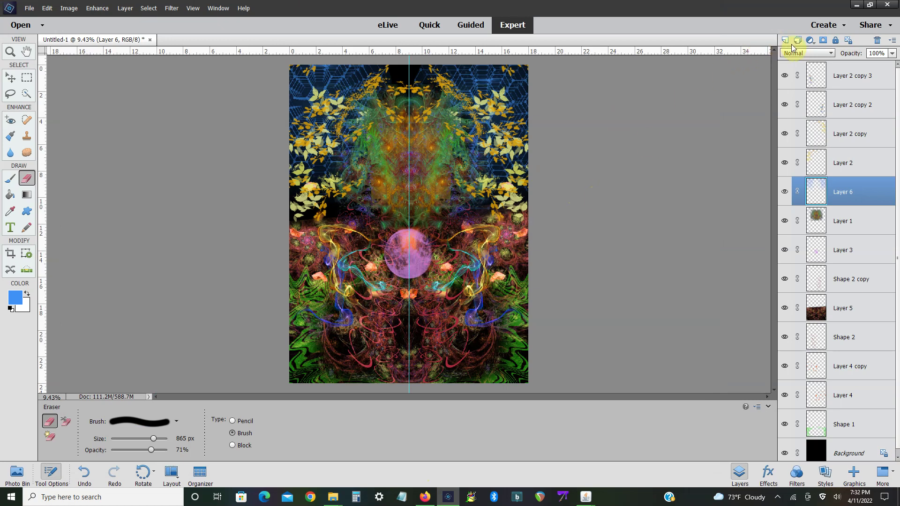
- Add a new Layer 7 and set the foreground colour to magenta
click(787, 41)
click(10, 178)
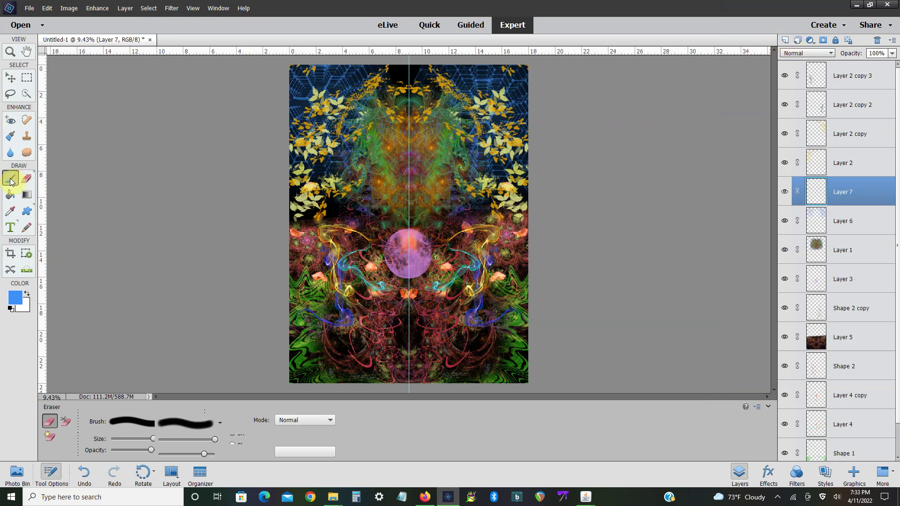
click(15, 297)
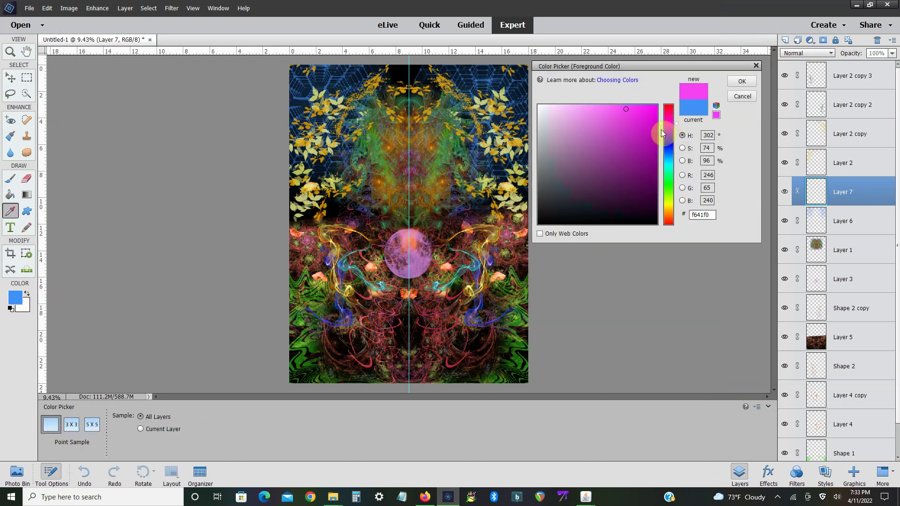
click(732, 83)
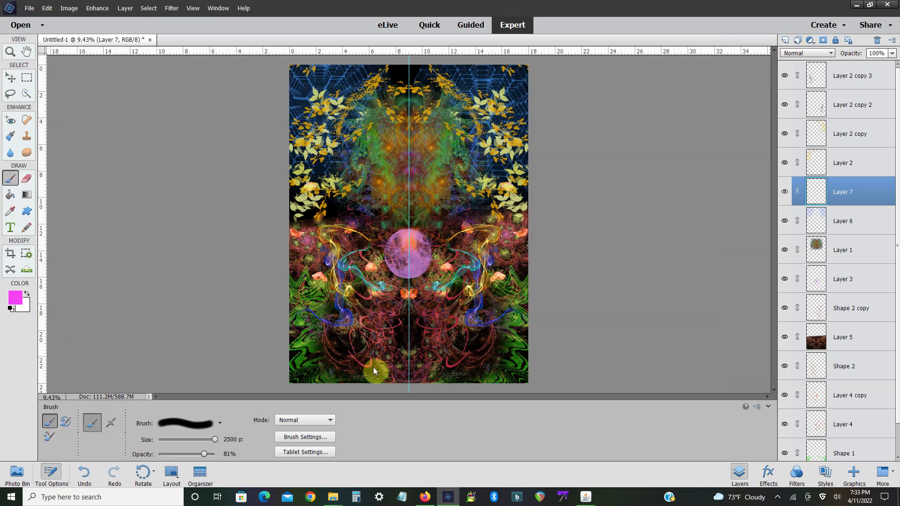
- Browse brush libraries, loading Abstract_Brushes_for_CS6_CC and then 72 Abstract shapes
click(219, 425)
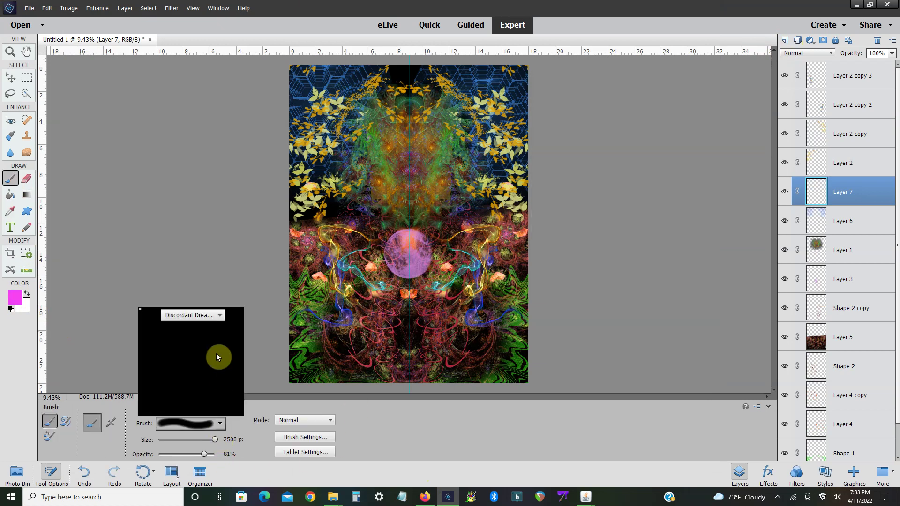
click(206, 313)
scroll(219, 179, up, 4)
scroll(219, 169, up, 2)
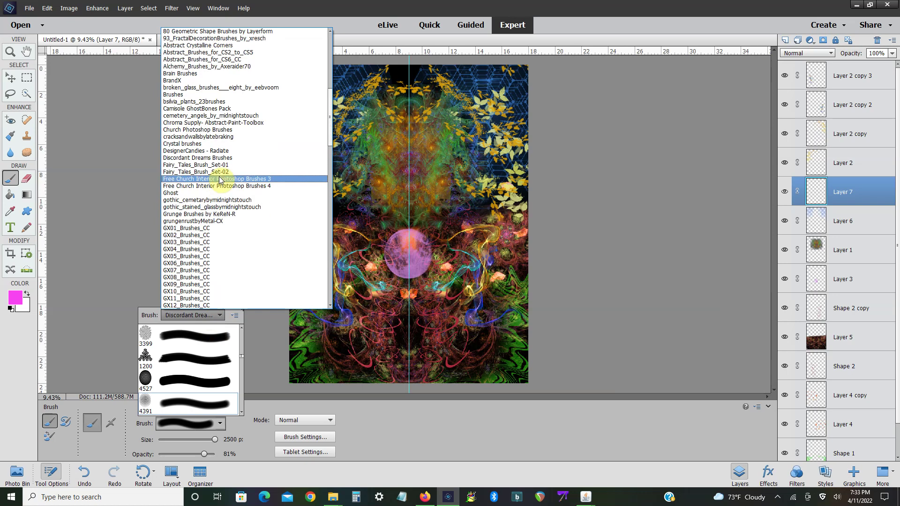
scroll(218, 155, up, 3)
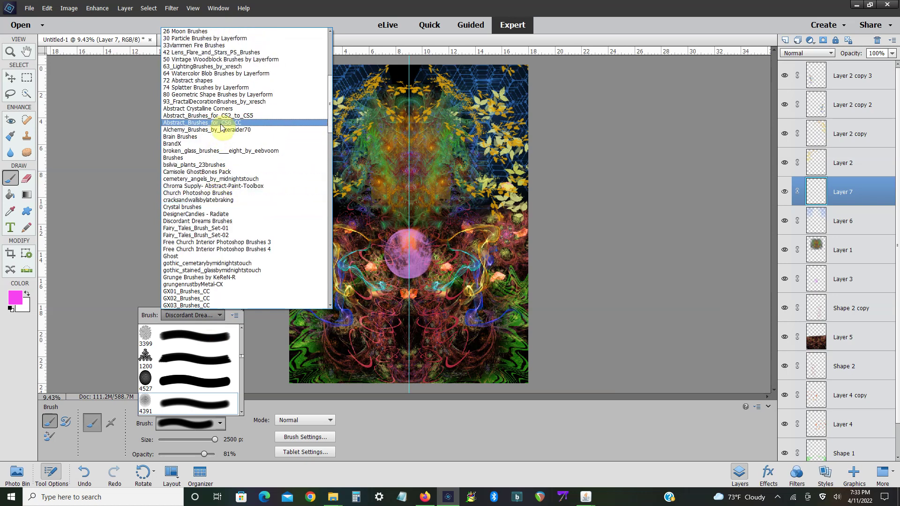
click(217, 123)
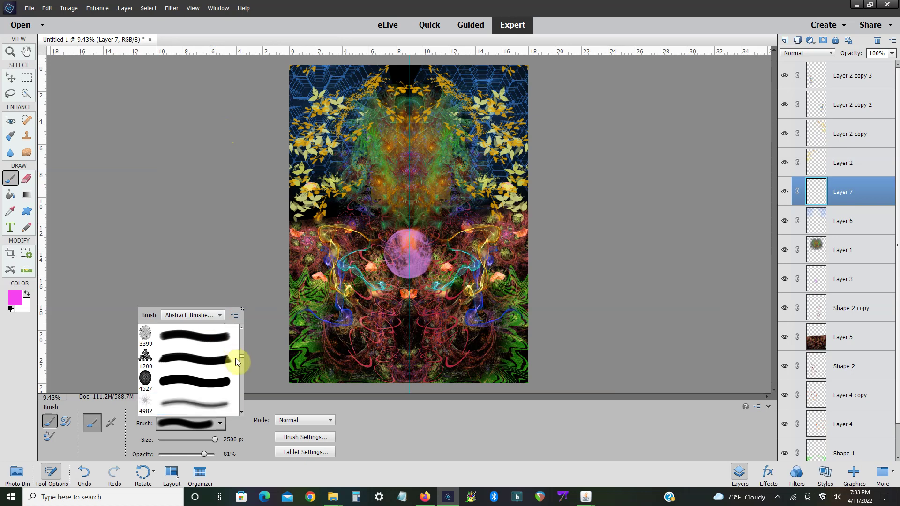
scroll(243, 356, down, 3)
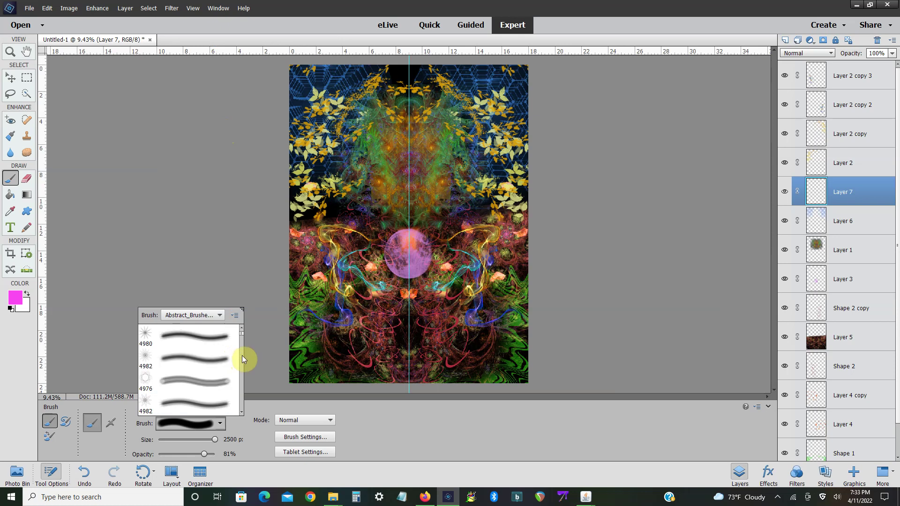
click(218, 317)
scroll(227, 153, up, 2)
scroll(227, 154, up, 3)
scroll(227, 154, up, 2)
scroll(227, 154, up, 1)
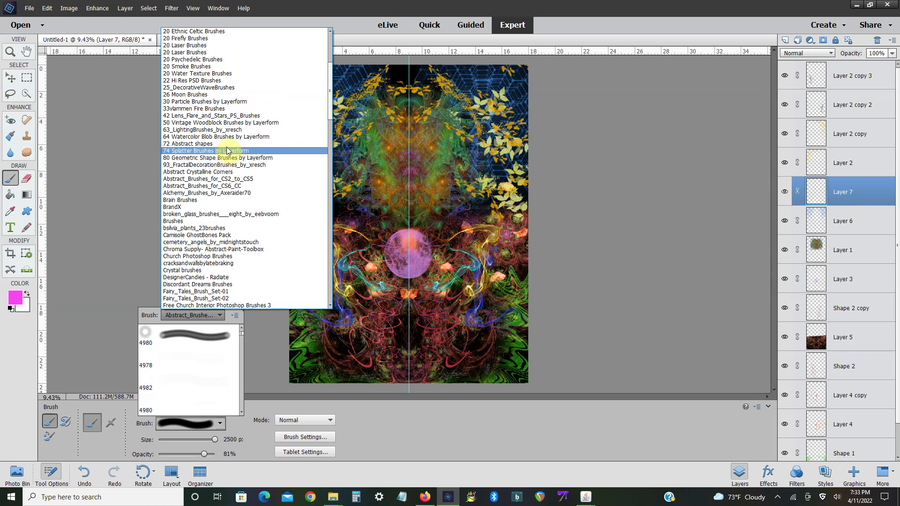
click(228, 148)
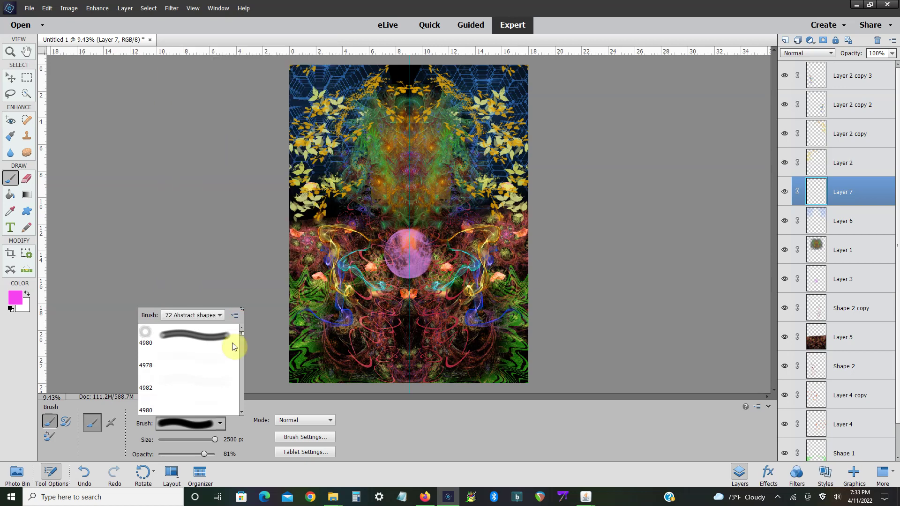
- Load the 74 Splatter Brushes library and choose the 747 px splatter preset
click(221, 314)
scroll(236, 131, up, 3)
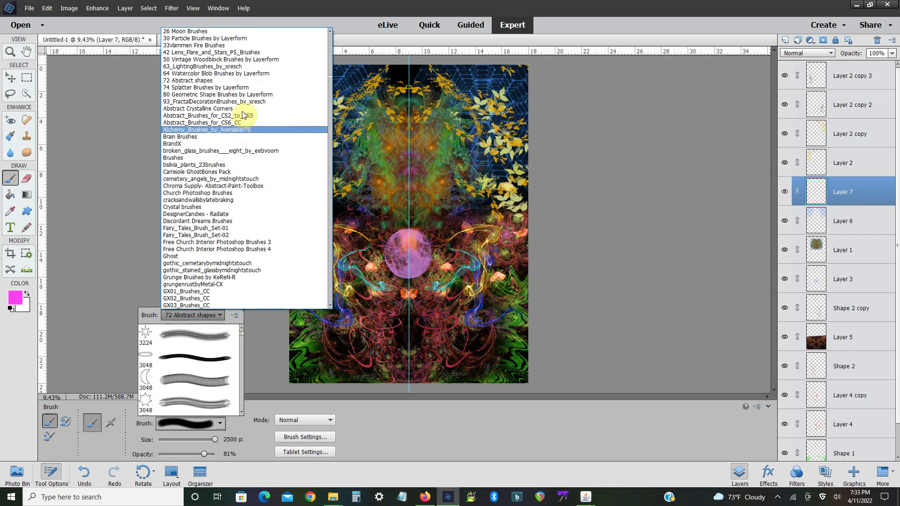
scroll(236, 127, up, 3)
scroll(241, 122, up, 3)
scroll(243, 115, up, 2)
scroll(242, 115, up, 1)
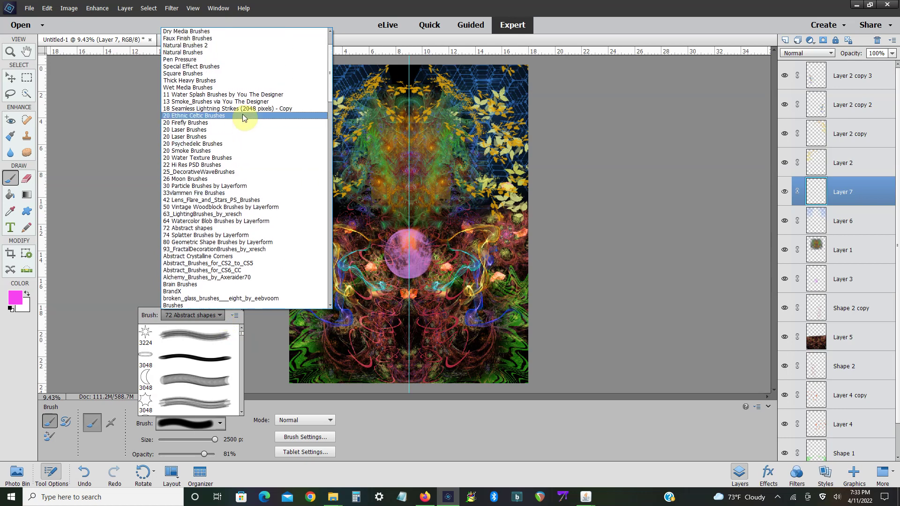
scroll(243, 115, up, 2)
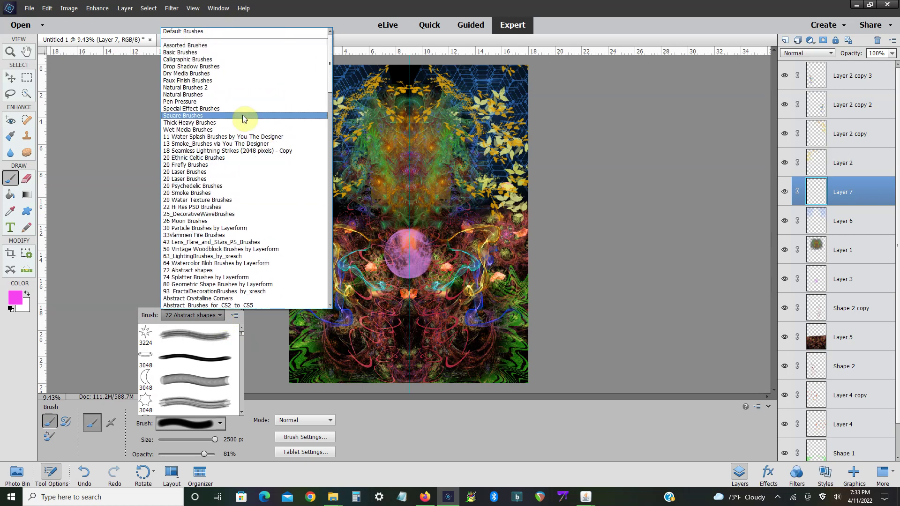
scroll(244, 141, down, 2)
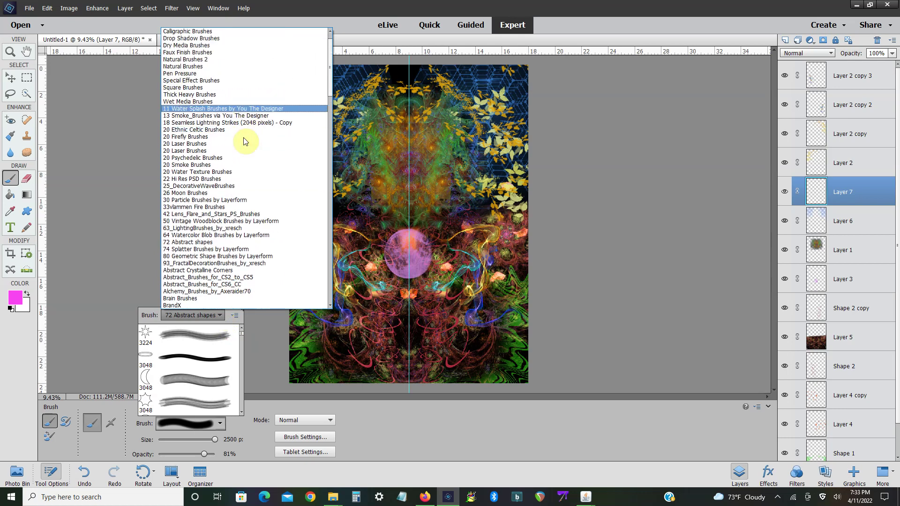
scroll(244, 141, down, 2)
scroll(244, 140, down, 2)
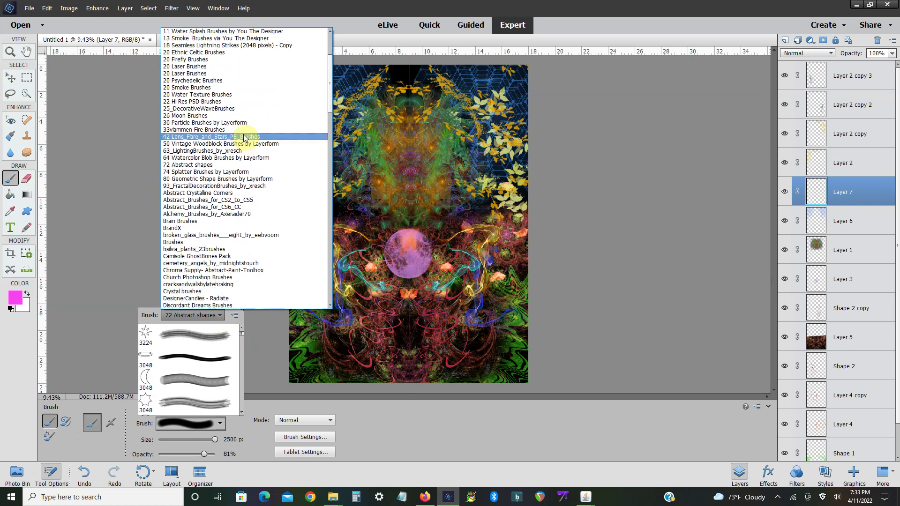
click(230, 171)
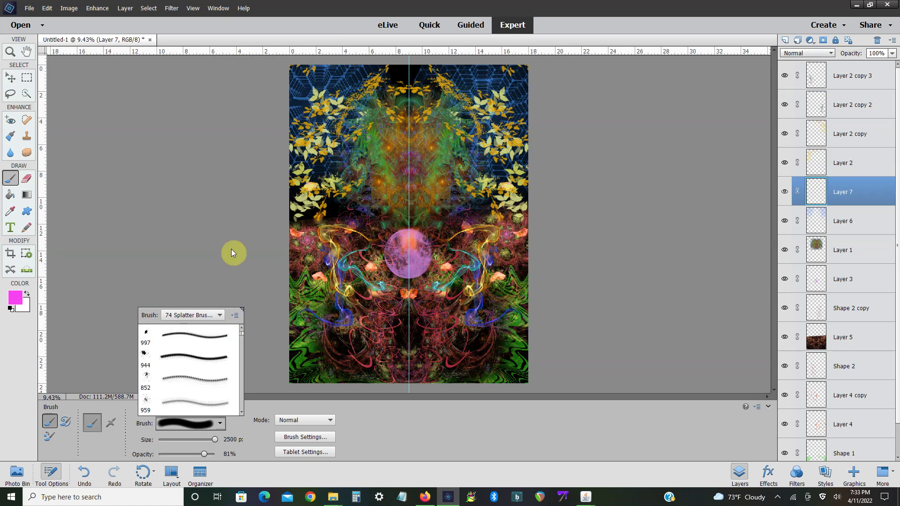
drag(243, 335, 240, 360)
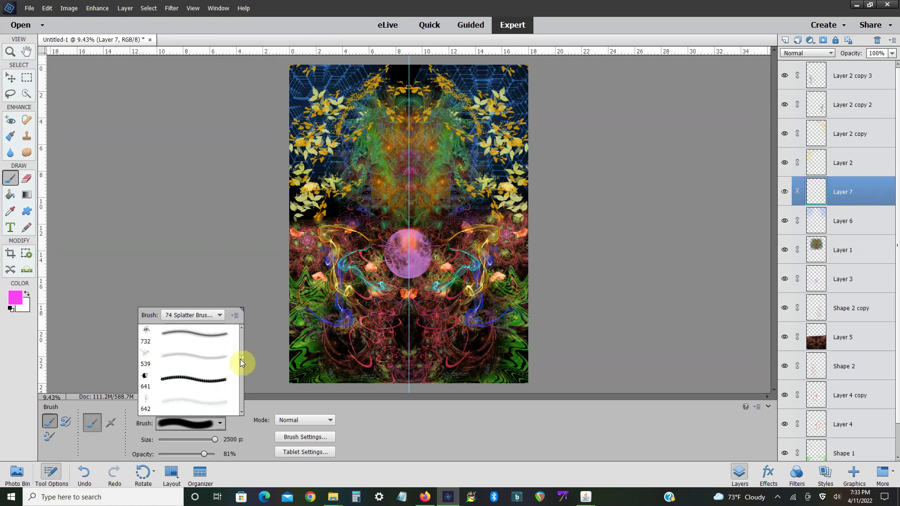
click(196, 390)
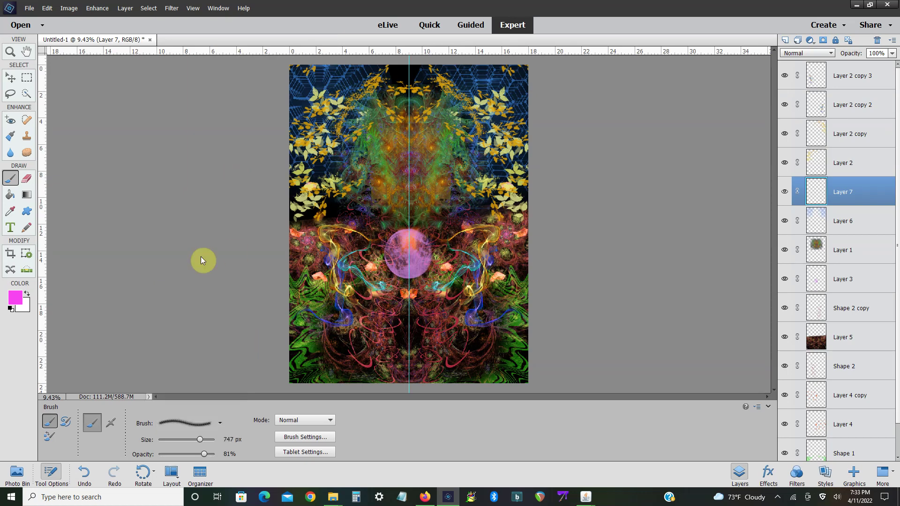
- Paint magenta splatters at the collage's lower left and right side
click(223, 430)
click(347, 341)
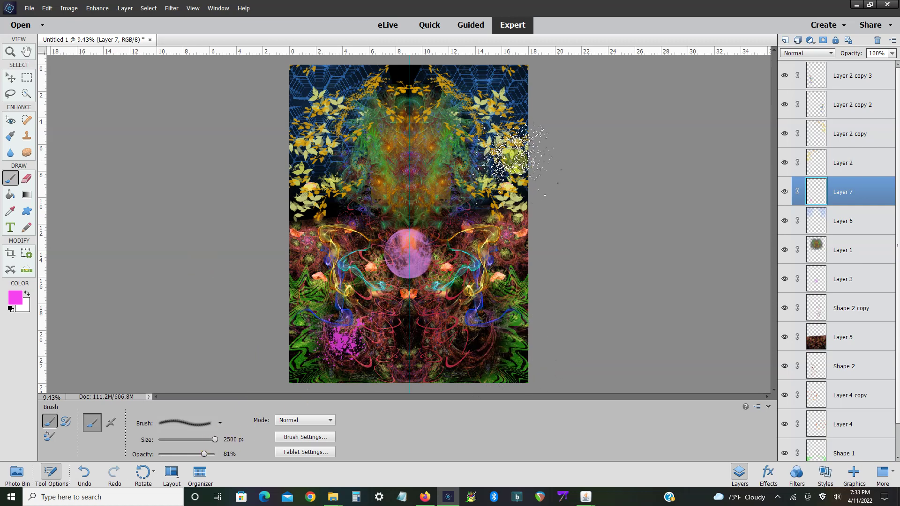
click(481, 207)
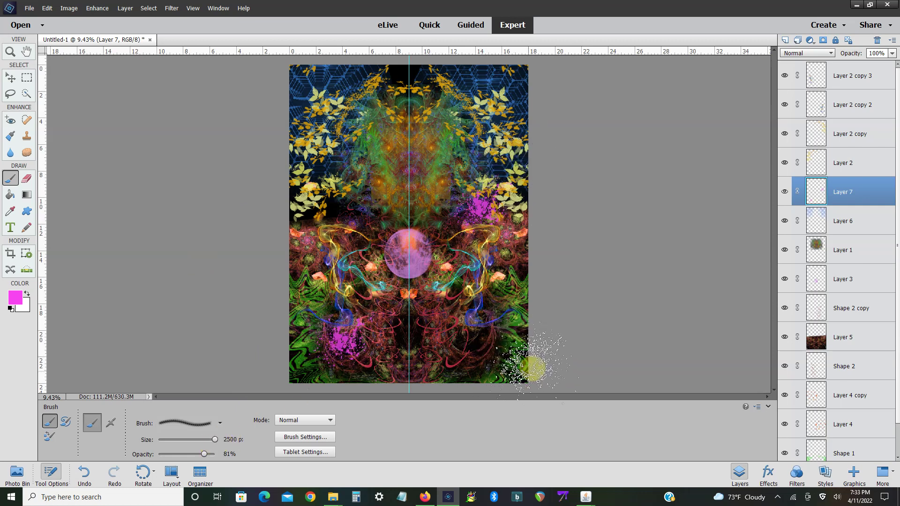
- Select the 748 px splatter brush and set the background colour to yellow-green b5c90f
click(219, 424)
scroll(216, 368, down, 1)
scroll(207, 374, down, 2)
click(201, 401)
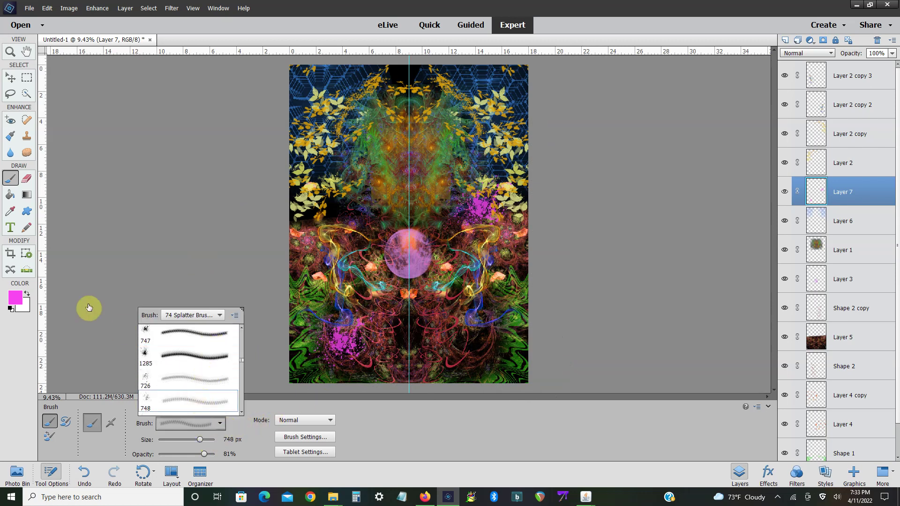
click(23, 306)
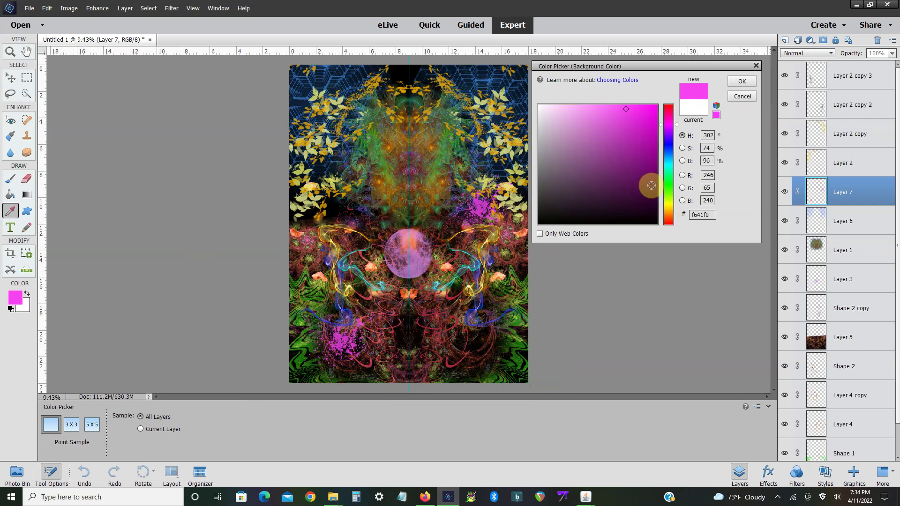
click(669, 206)
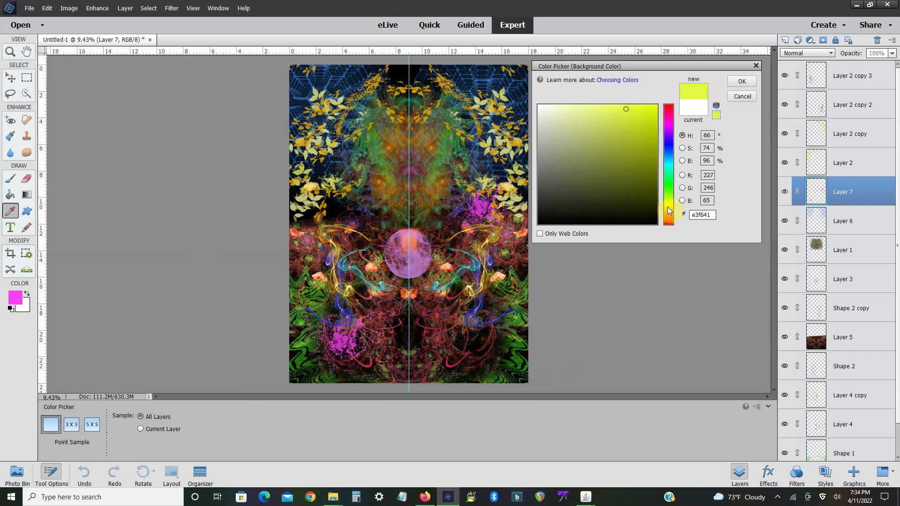
click(649, 129)
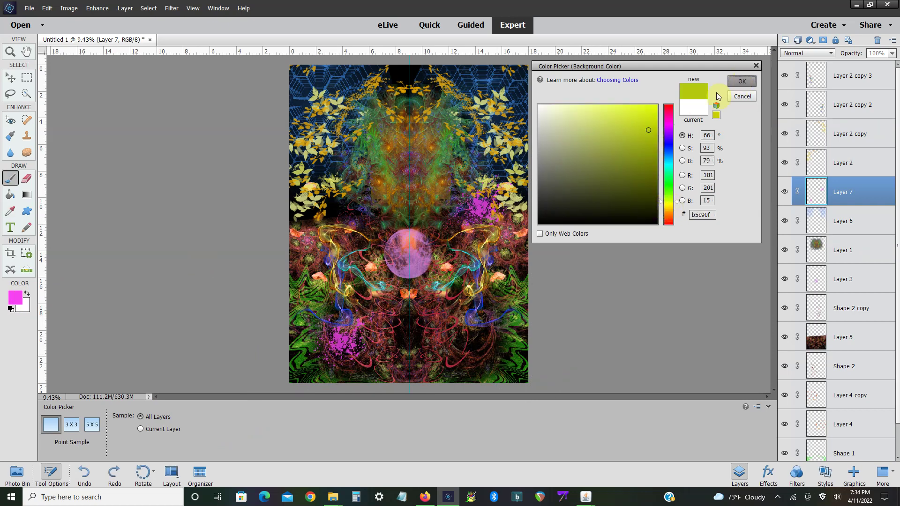
click(743, 81)
- Raise brush Spacing and Hue Jitter, swap colours, and paint yellow-green speckles across the collage
click(284, 438)
drag(308, 337, 296, 336)
drag(283, 304, 300, 305)
click(214, 231)
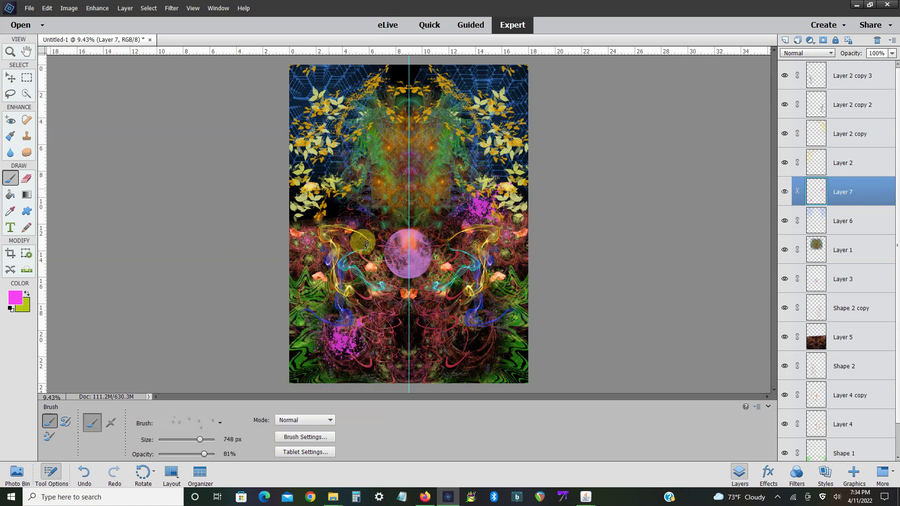
click(28, 305)
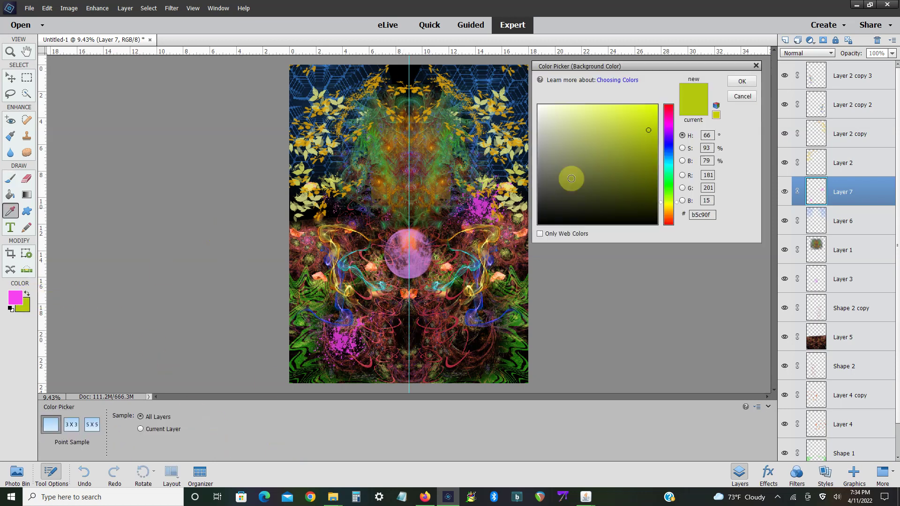
click(742, 81)
click(27, 294)
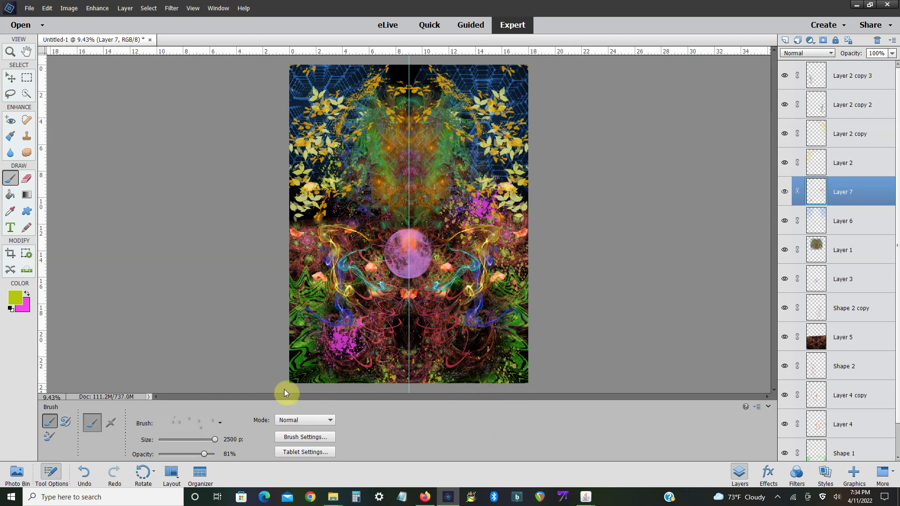
click(309, 366)
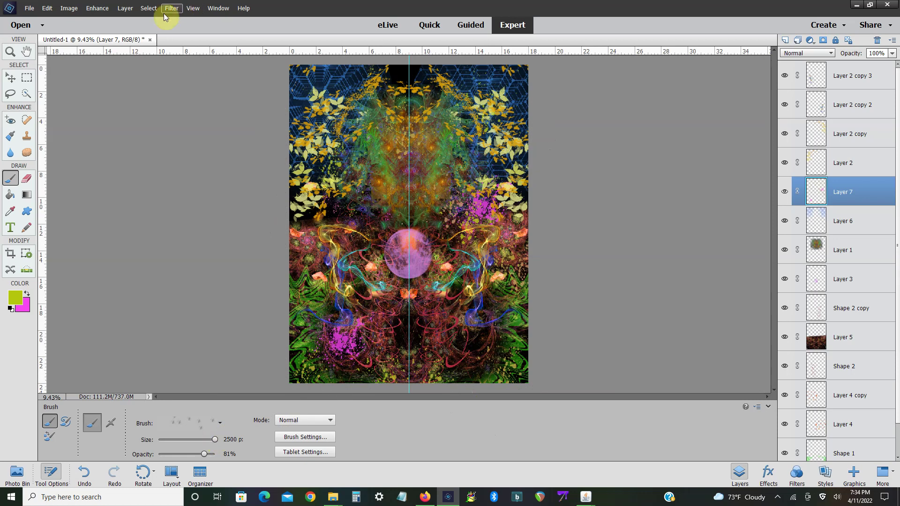
- Shift Layer 7's master hue to about +76 in Hue/Saturation
click(97, 7)
mouse_move(112, 103)
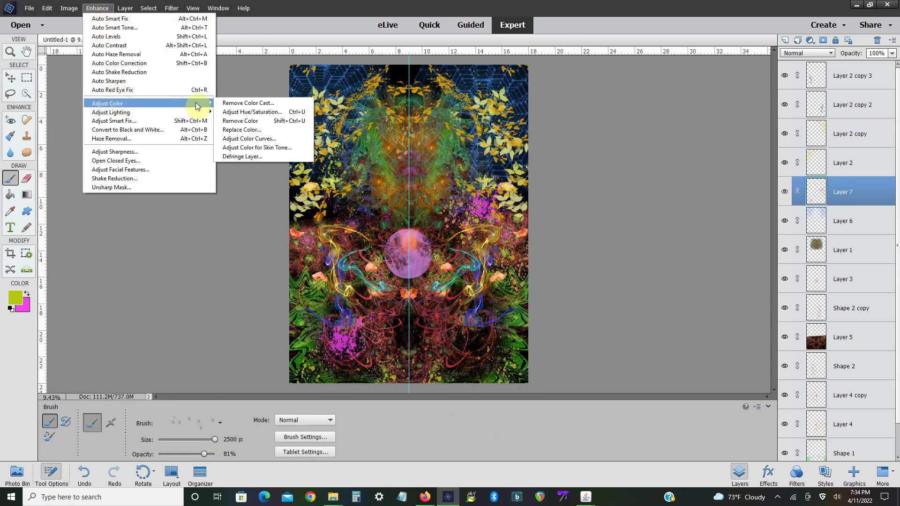
click(246, 112)
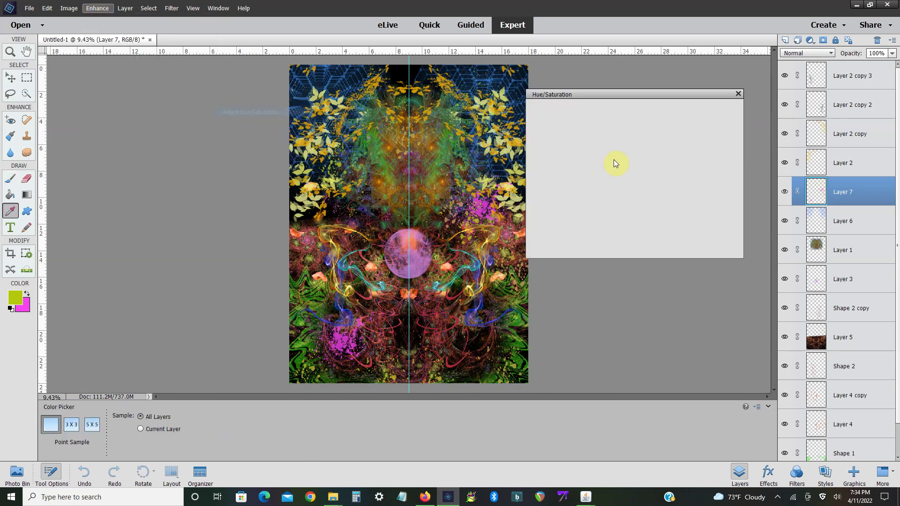
drag(614, 160, 580, 161)
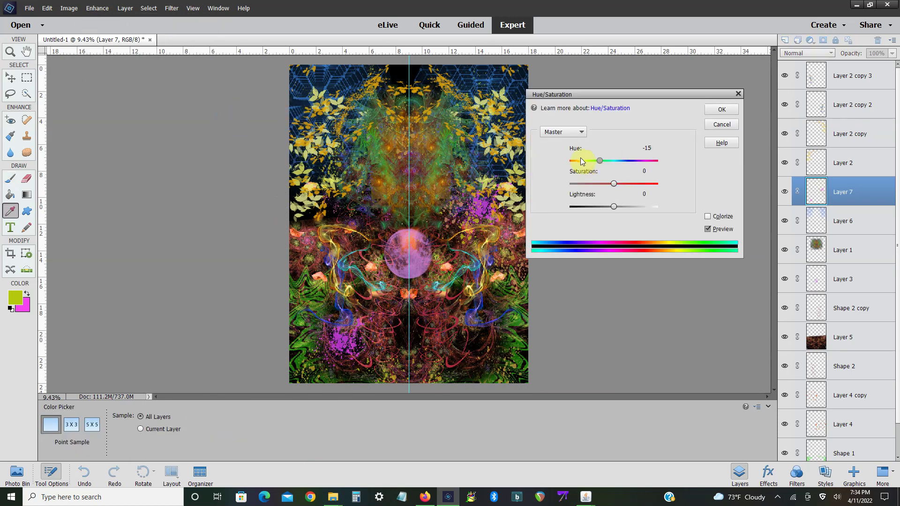
click(641, 161)
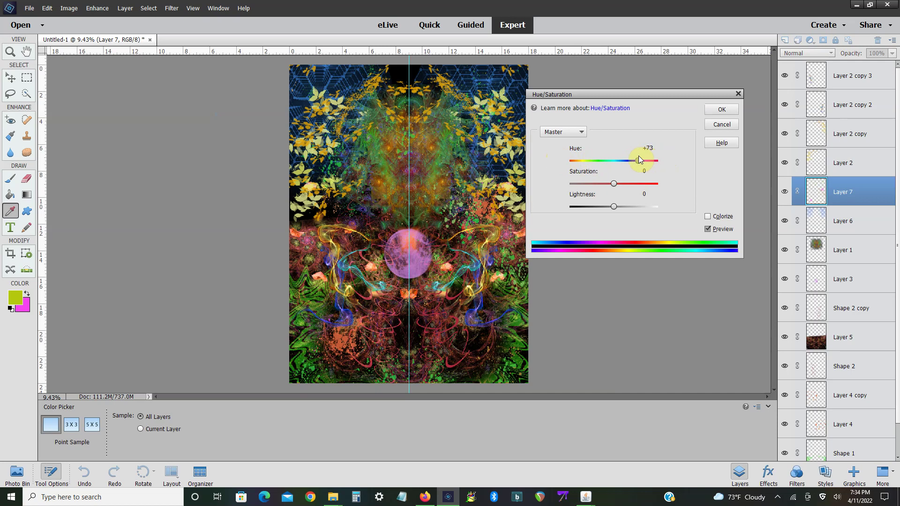
- Set the Greens hue to -32 and the Yellows hue to +38
click(574, 163)
drag(639, 161, 646, 166)
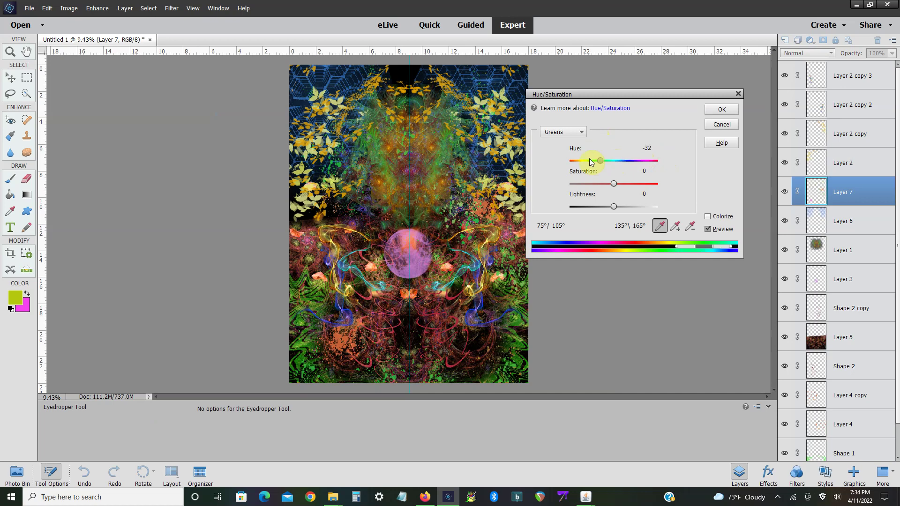
click(569, 136)
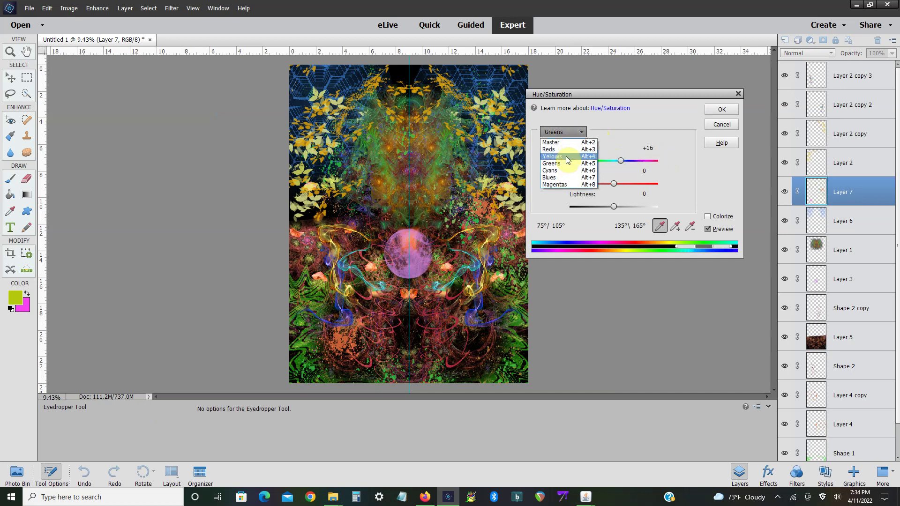
click(566, 156)
drag(635, 158, 630, 160)
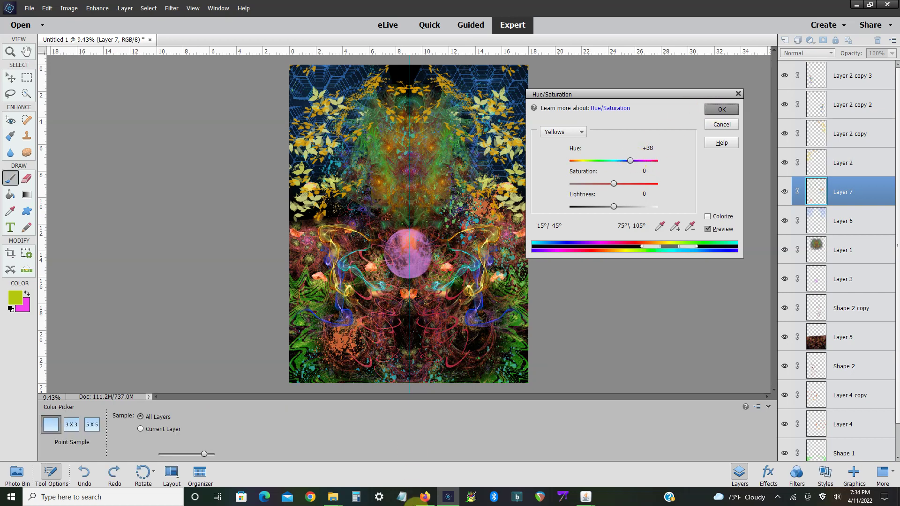
click(424, 498)
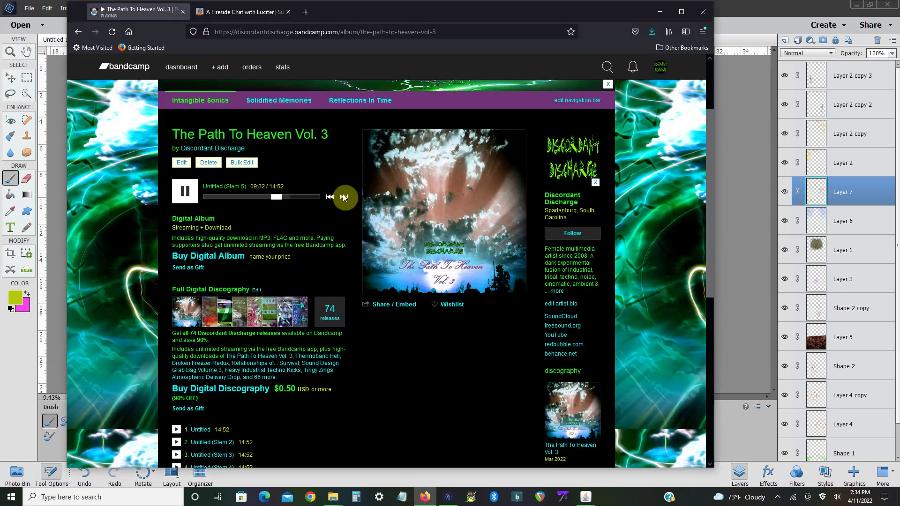
click(717, 220)
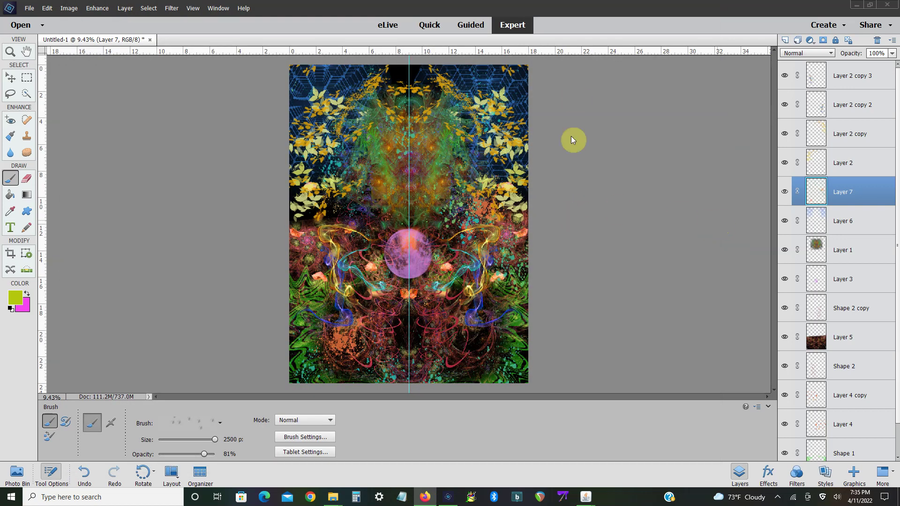
- Zoom the canvas to 18.24% and switch to the Rectangular Marquee tool
scroll(557, 224, up, 3)
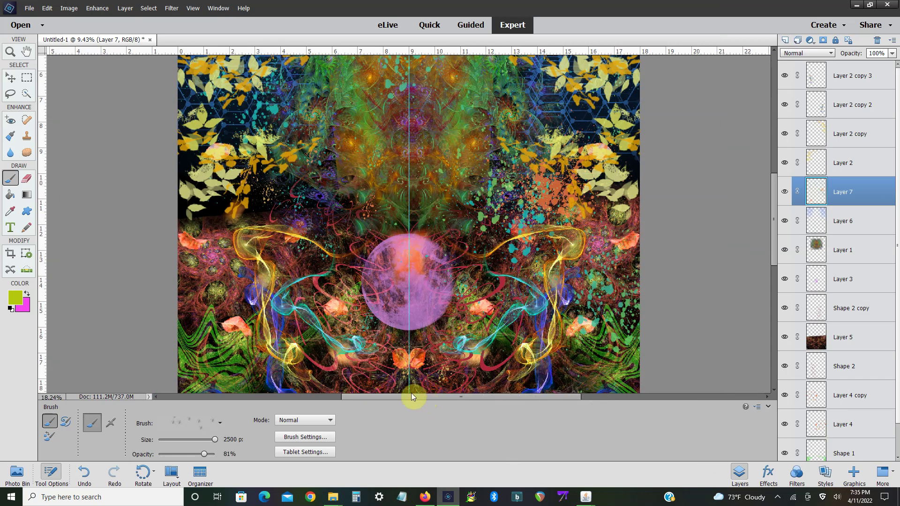
key(m)
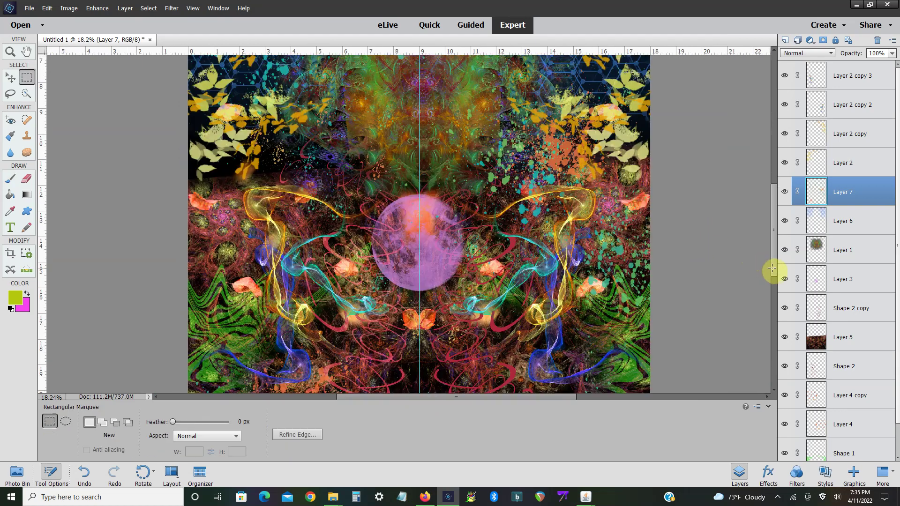
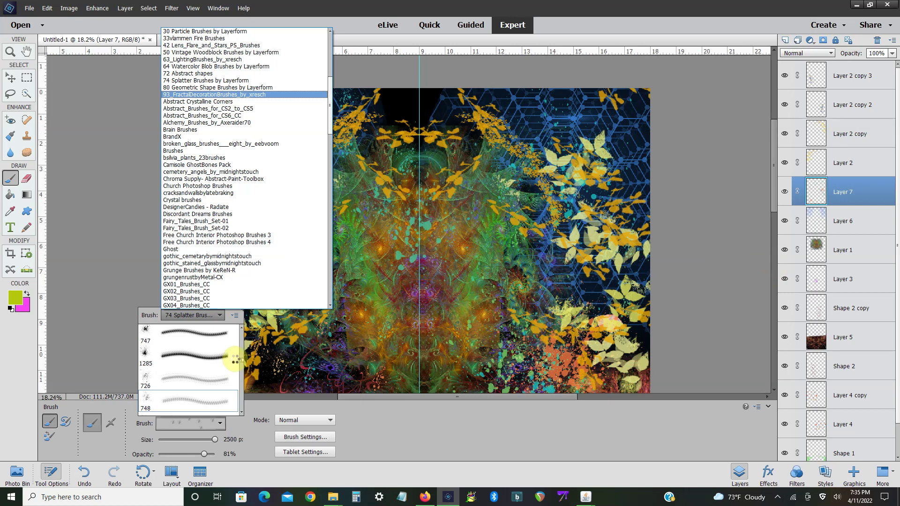
- Load the 93_FractalDecorationBrushes set, choose brush 2466, and set the foreground to orange-red ea4310
key(Return)
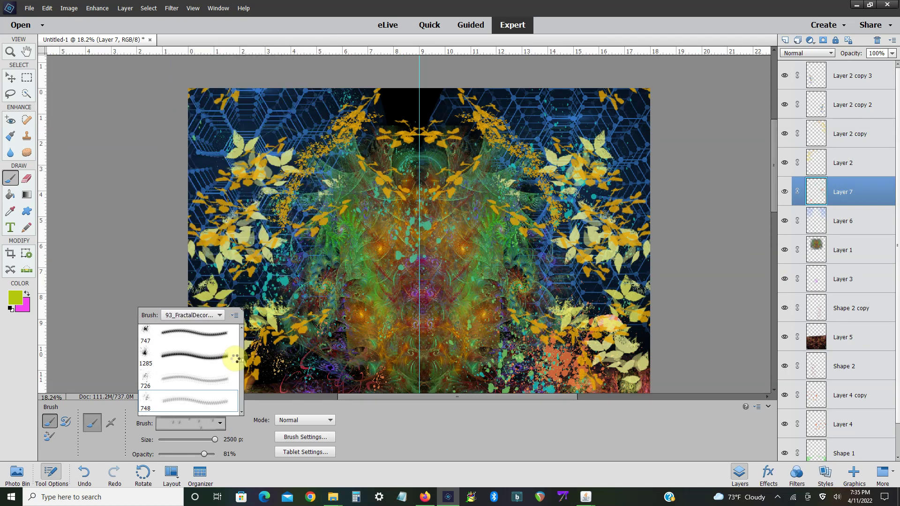
mouse_move(240, 360)
mouse_down()
mouse_move(243, 335)
mouse_move(239, 387)
mouse_up()
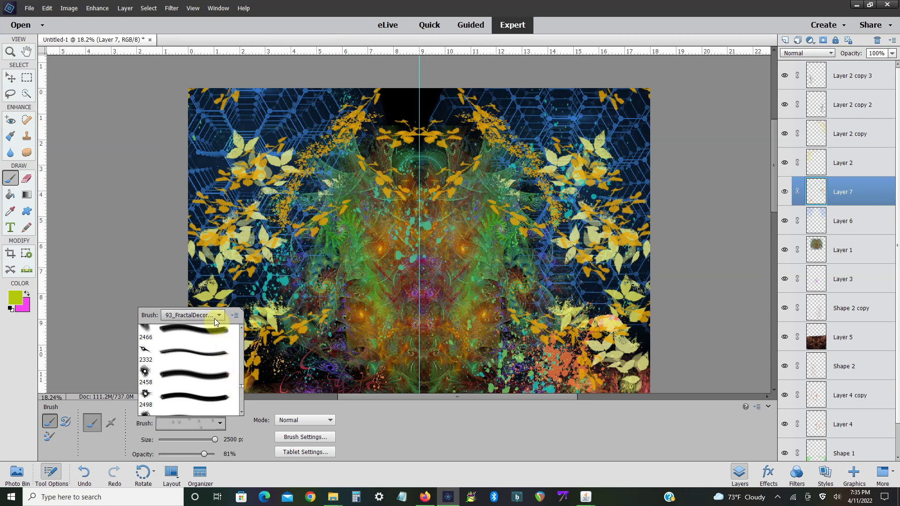
click(15, 297)
click(668, 220)
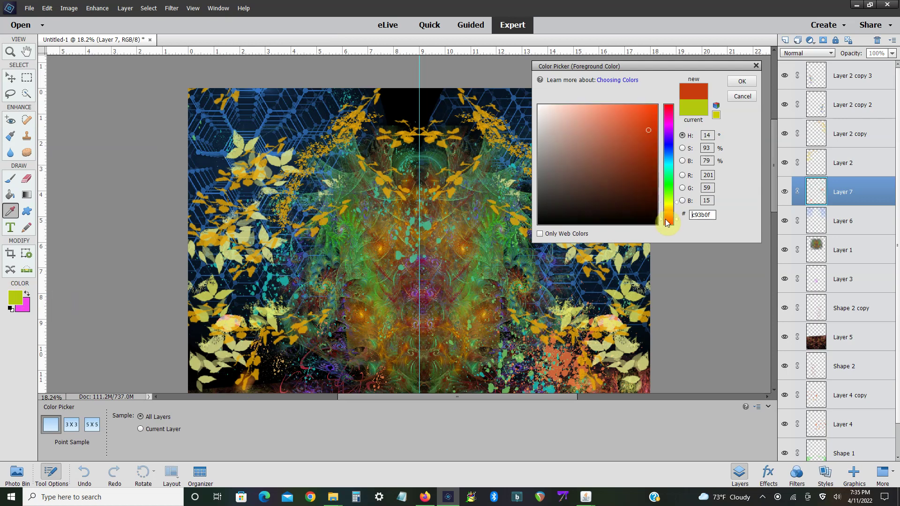
click(742, 81)
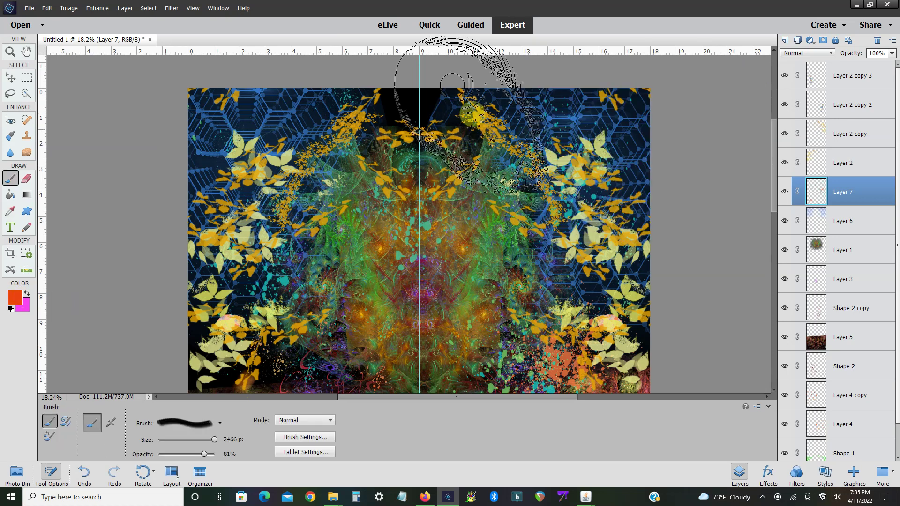
- Stamp an orange-red fractal swirl just right of centre at the top, keeping Layer 8 above Layer 7
click(478, 111)
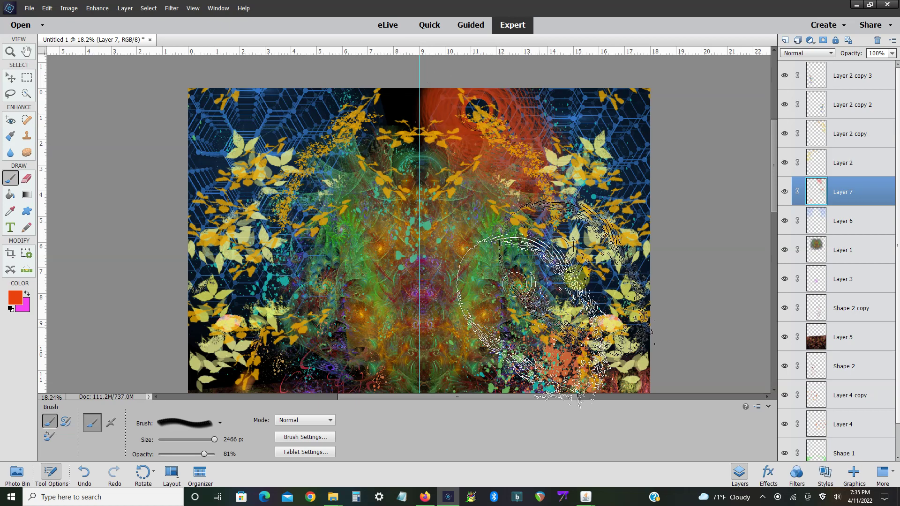
drag(843, 192, 856, 307)
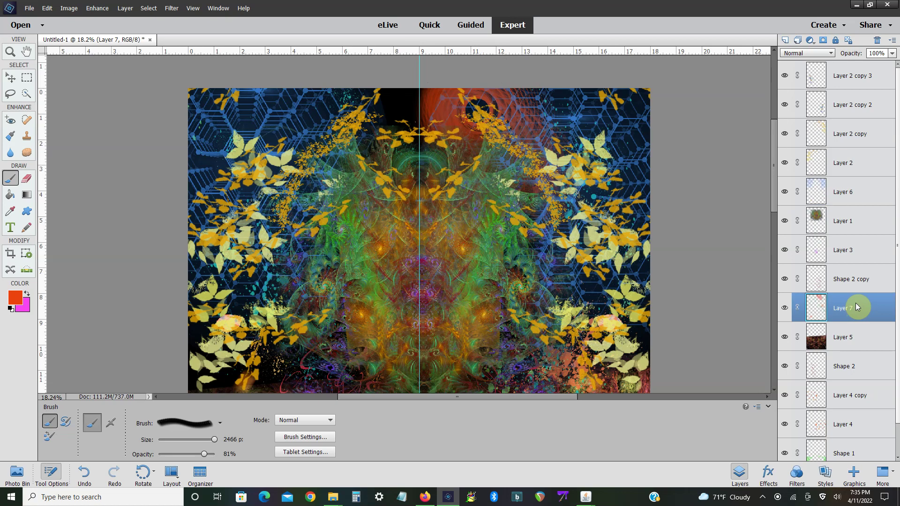
right_click(828, 229)
click(457, 75)
click(47, 8)
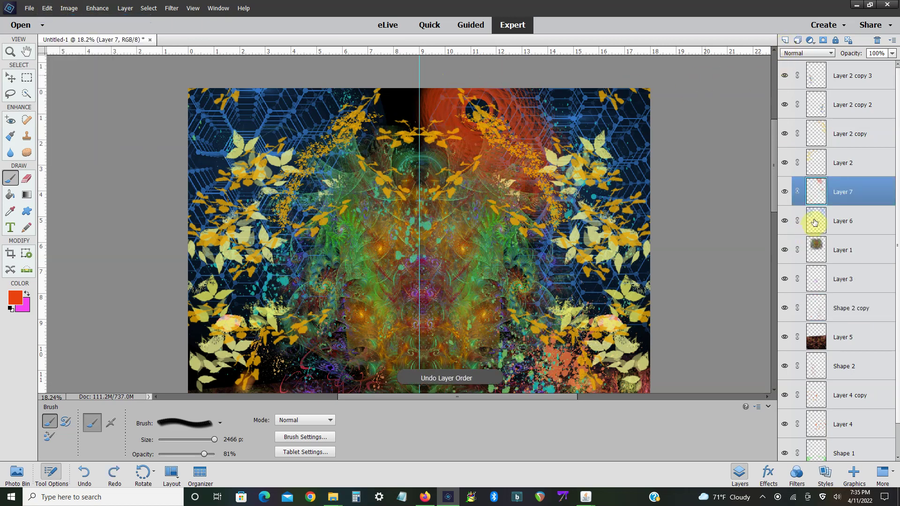
key(ctrl+z)
key(alt+e)
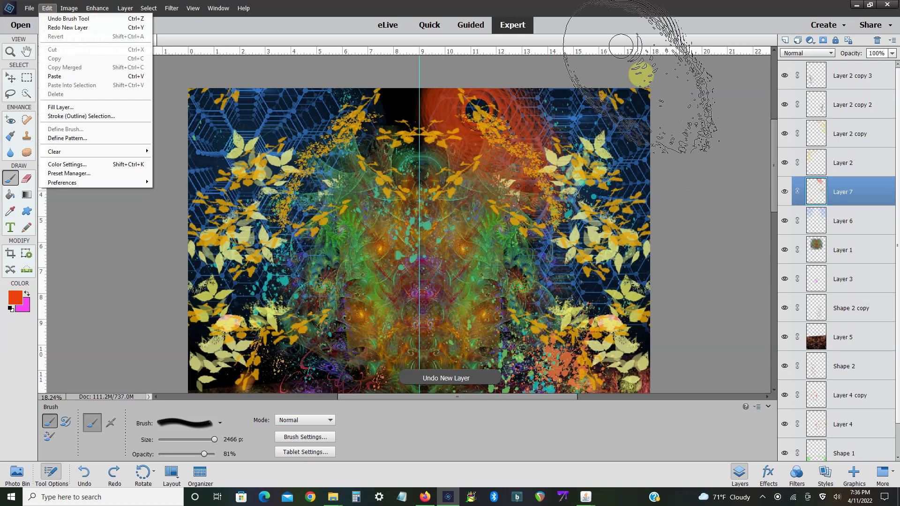
key(ctrl+y)
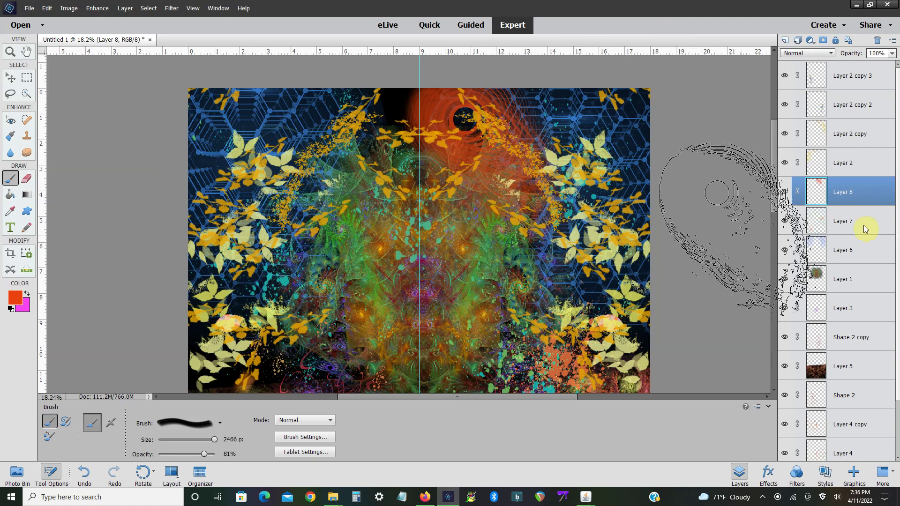
- Duplicate Layer 8 and flip the copy horizontally
right_click(858, 192)
click(877, 198)
click(530, 155)
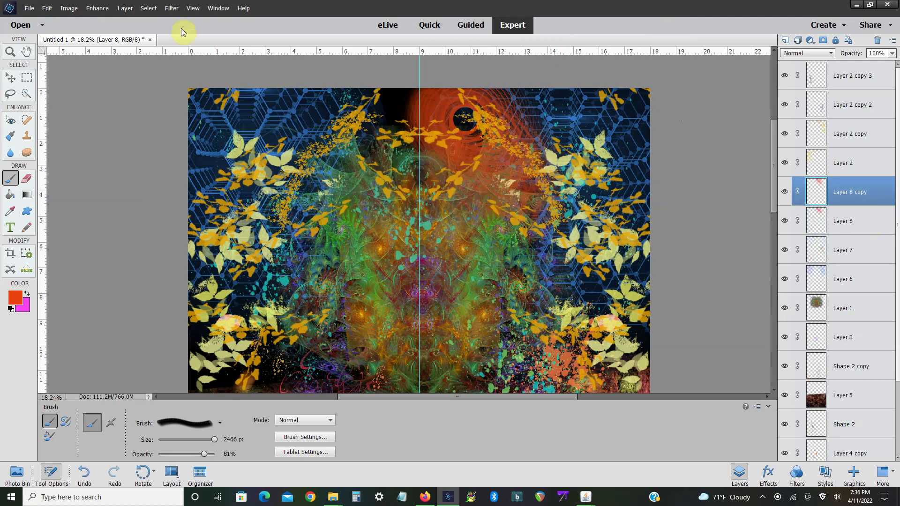
click(69, 8)
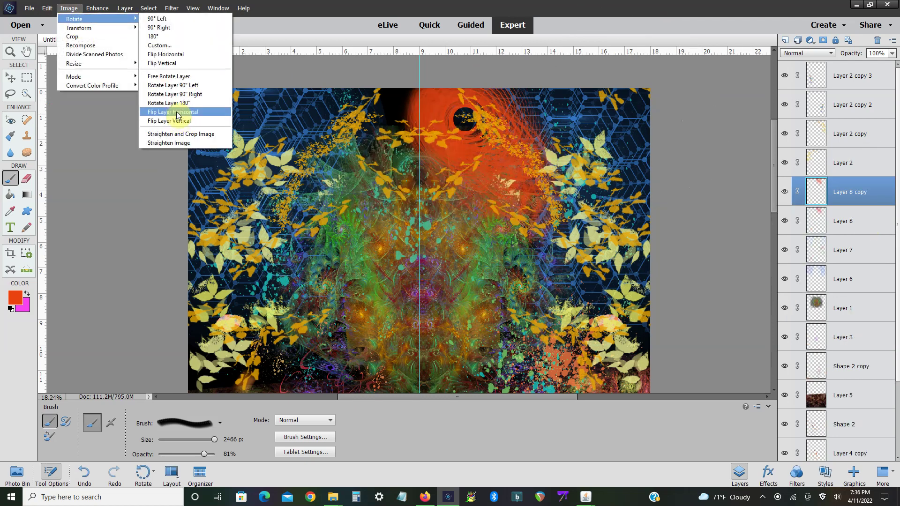
click(174, 112)
- Move the flipped swirl left of the centre line with Free Transform and commit
click(75, 11)
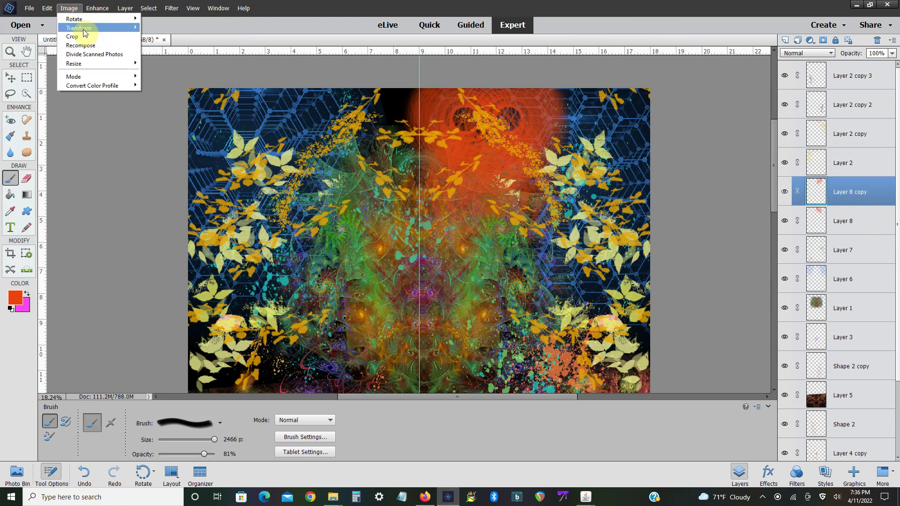
click(169, 24)
drag(524, 170, 391, 174)
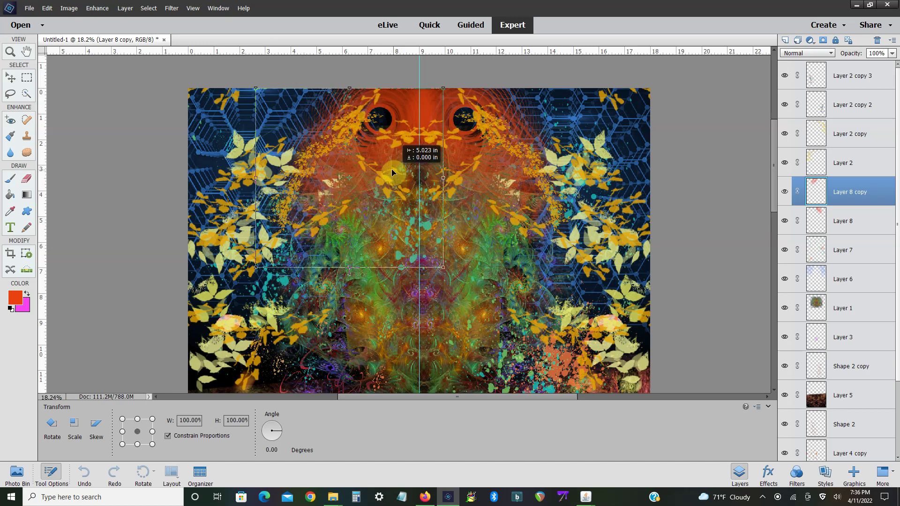
drag(393, 168, 392, 169)
click(408, 274)
key(b)
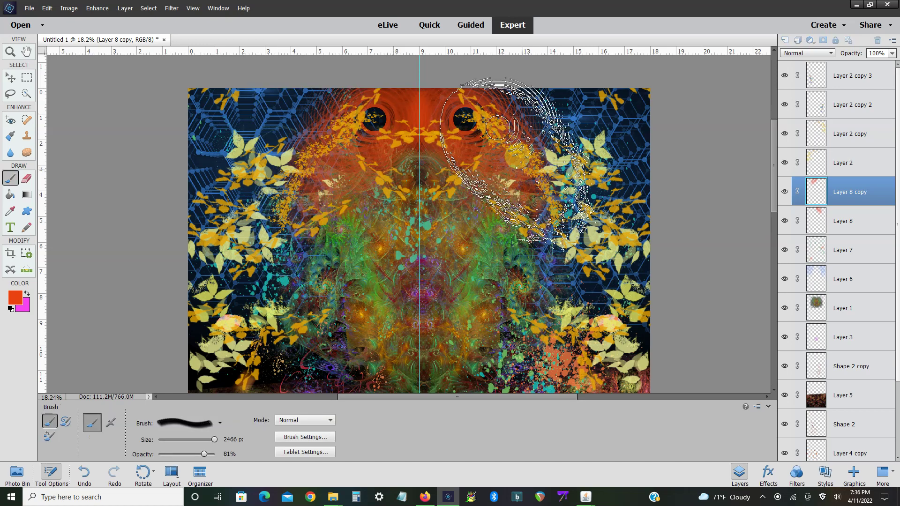
- Zoom out to the whole poster and add an empty Layer 9
key(m)
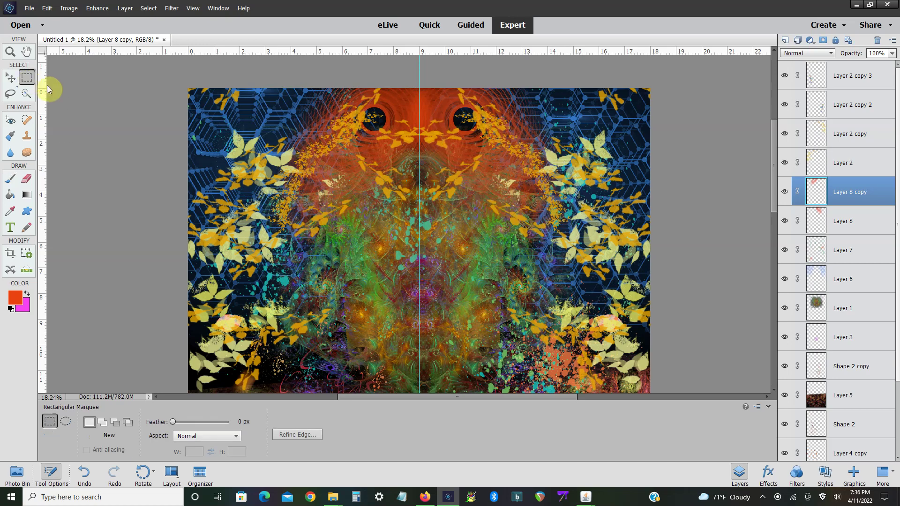
key(ctrl+minus)
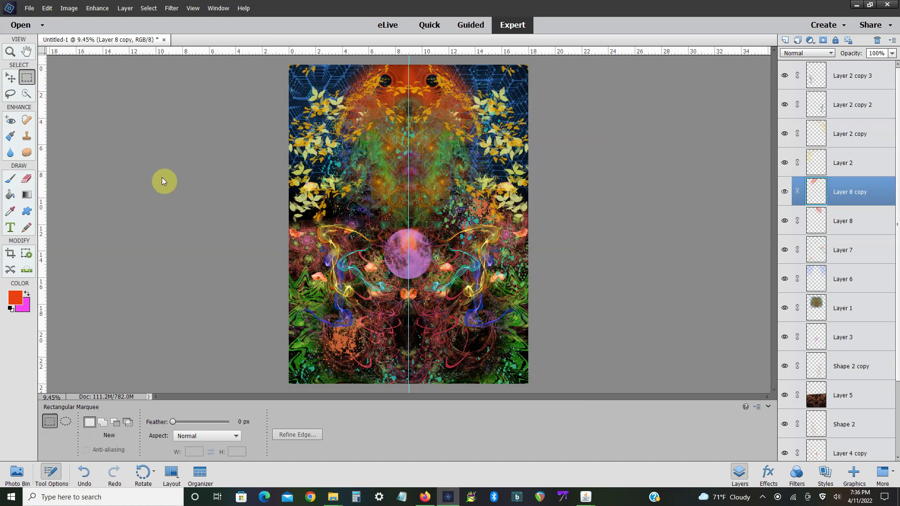
click(785, 40)
mouse_move(333, 497)
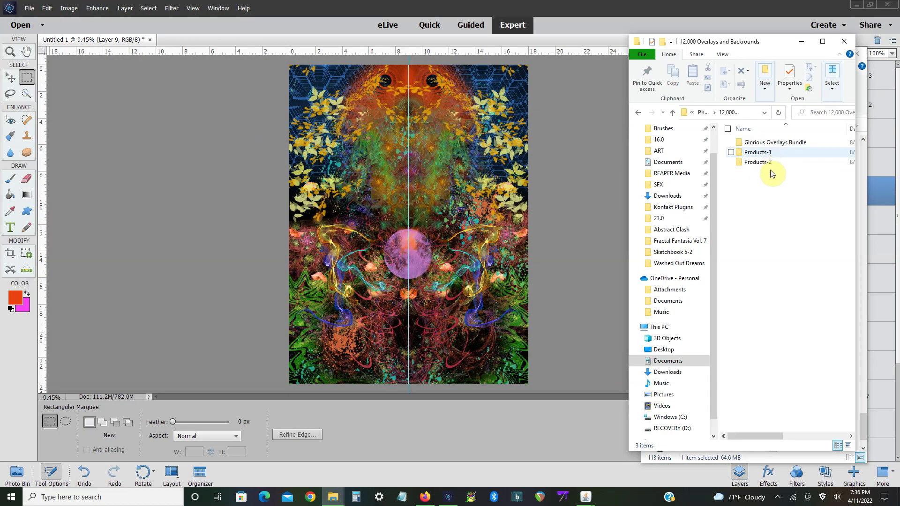
- Browse the Fluctus and Negatives folders in Products-2, then return to the overlays collection
key(alt+Left)
double_click(781, 193)
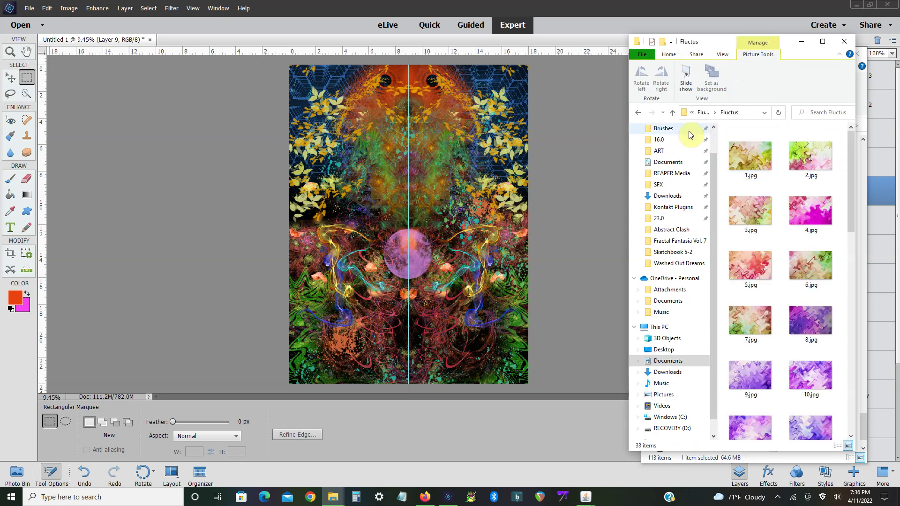
click(674, 114)
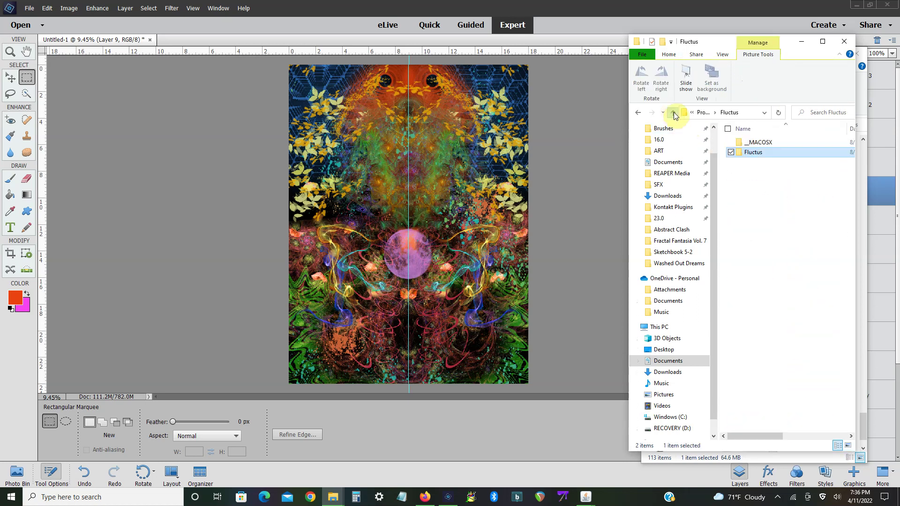
click(673, 113)
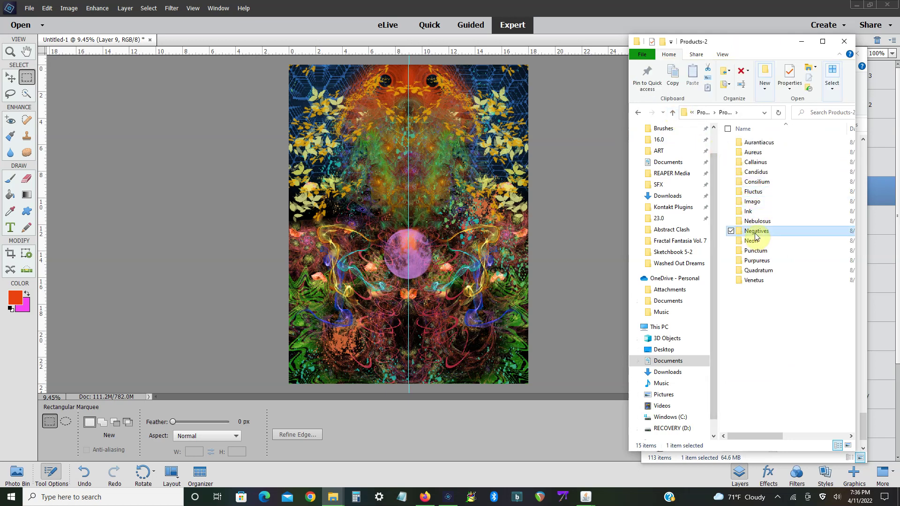
double_click(756, 231)
double_click(740, 153)
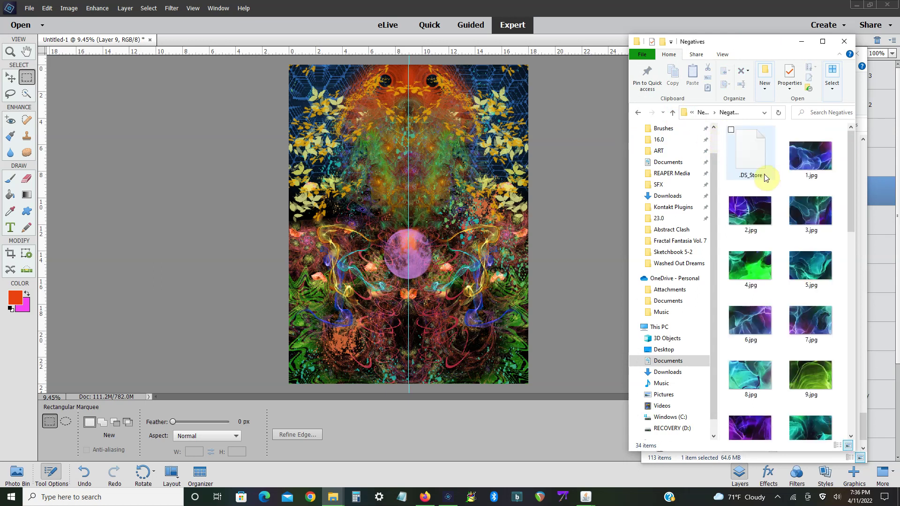
click(675, 117)
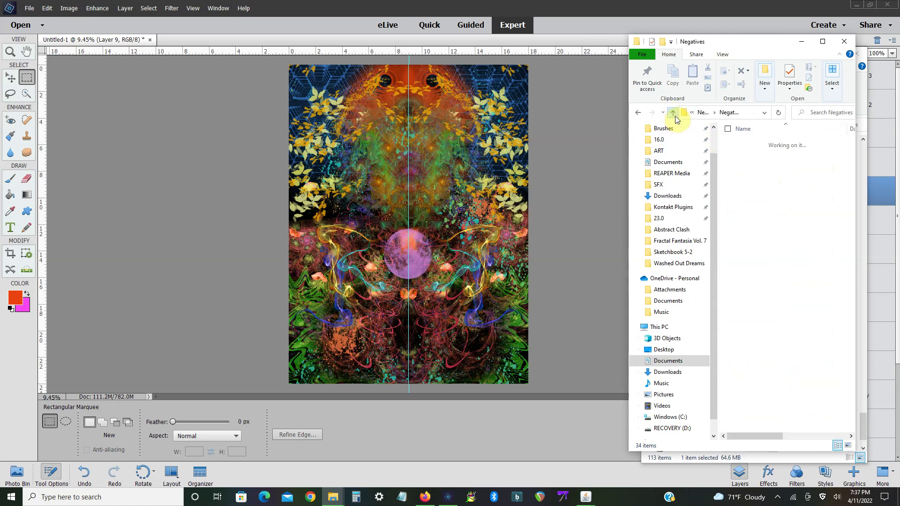
click(676, 116)
click(674, 115)
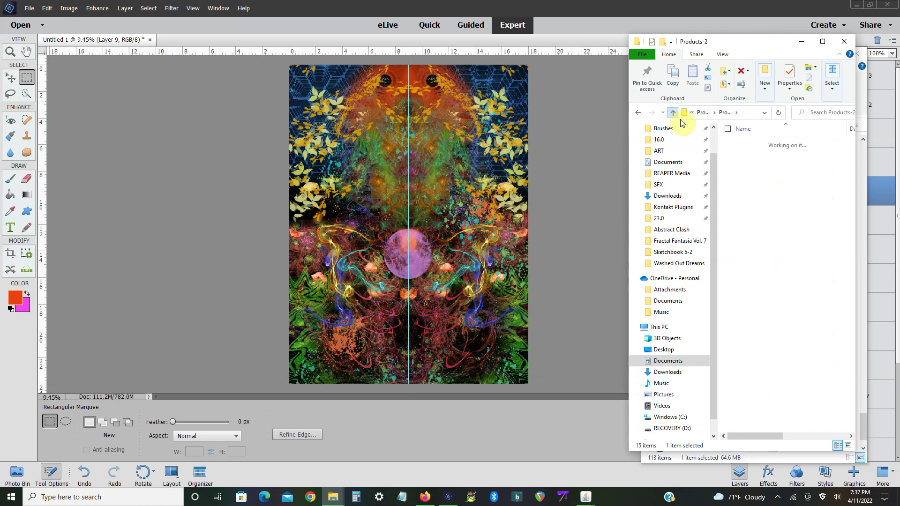
click(674, 114)
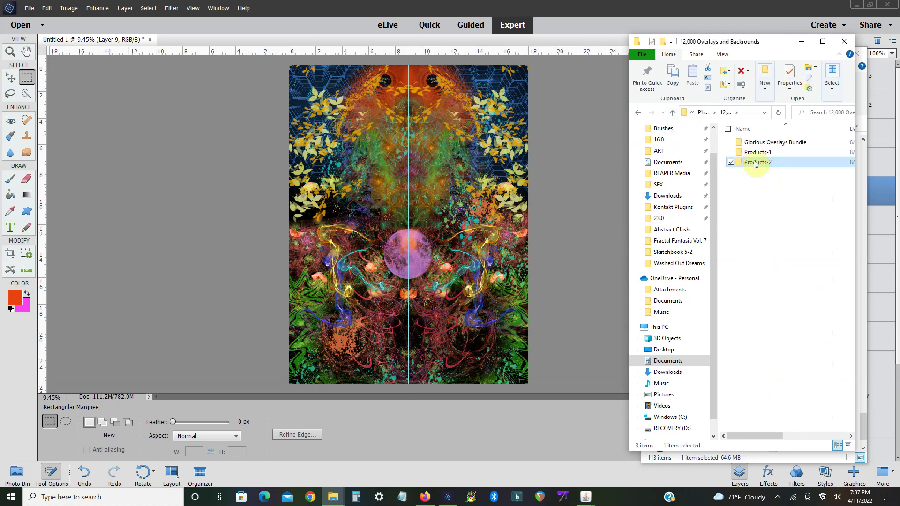
- Open Products-1 > Shine > Shine, select a flame PNG, and return to Photoshop Elements
double_click(762, 155)
double_click(752, 143)
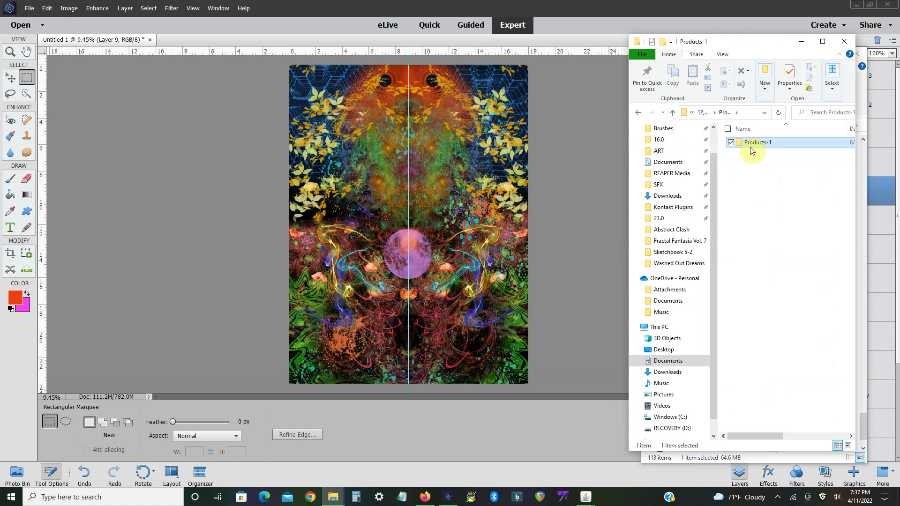
scroll(765, 253, down, 6)
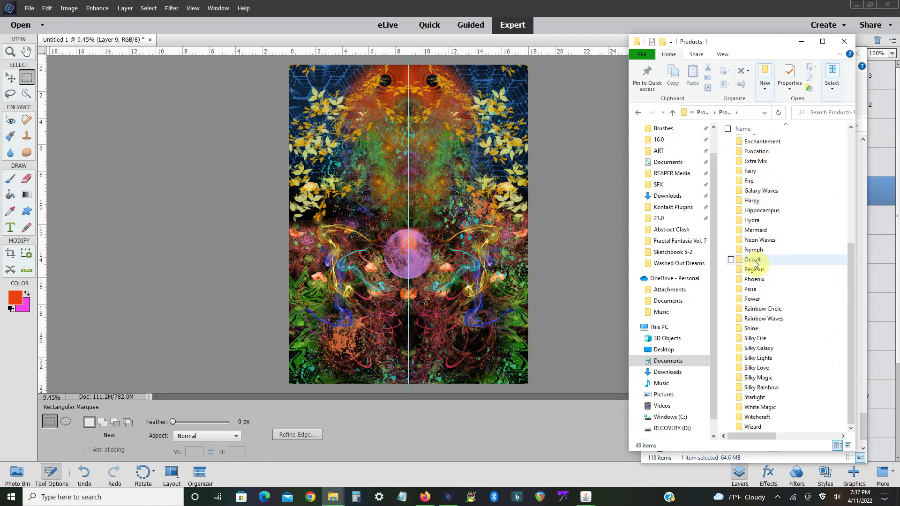
click(756, 329)
double_click(756, 329)
click(762, 154)
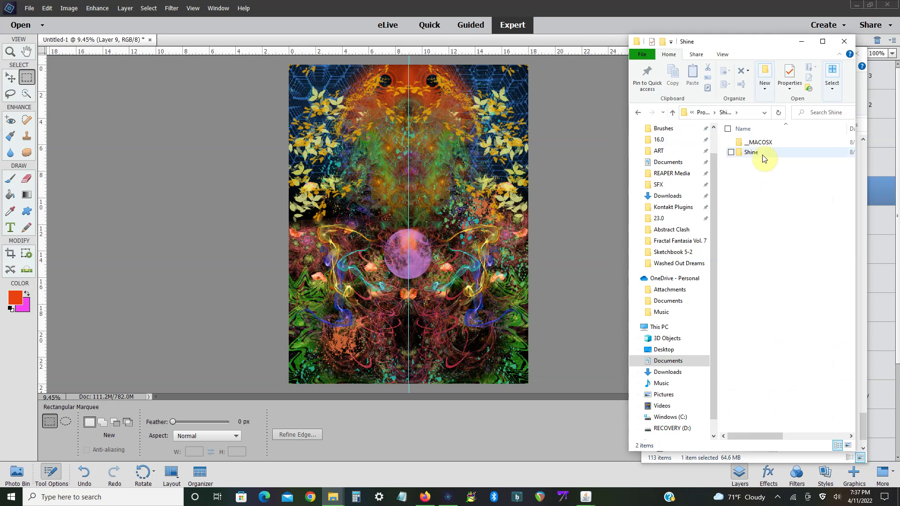
double_click(763, 159)
scroll(773, 246, down, 5)
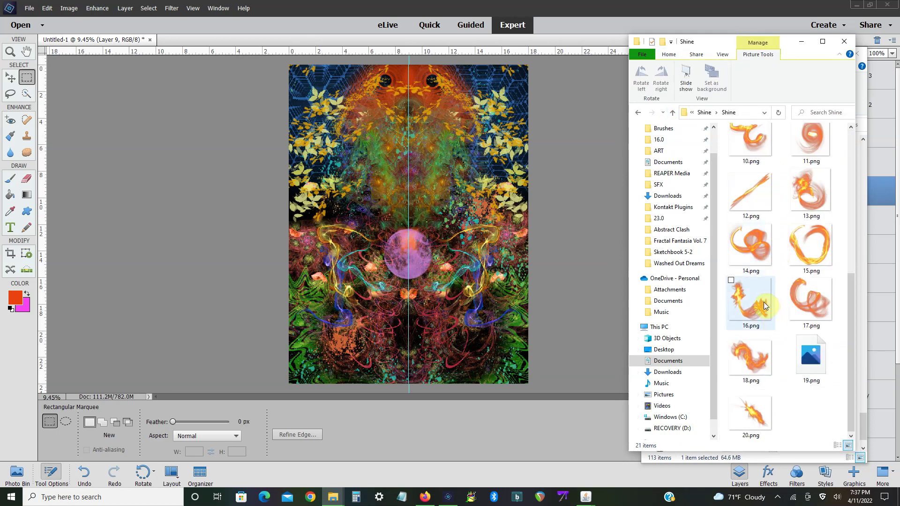
click(815, 192)
click(467, 243)
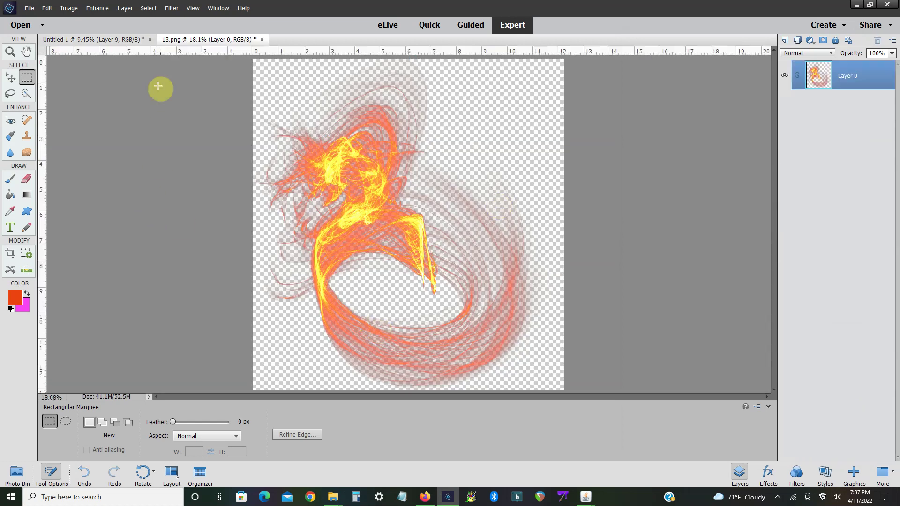
- Recolour the 13.png swirl purple with Hue/Saturation at Hue -124
click(97, 8)
mouse_move(107, 104)
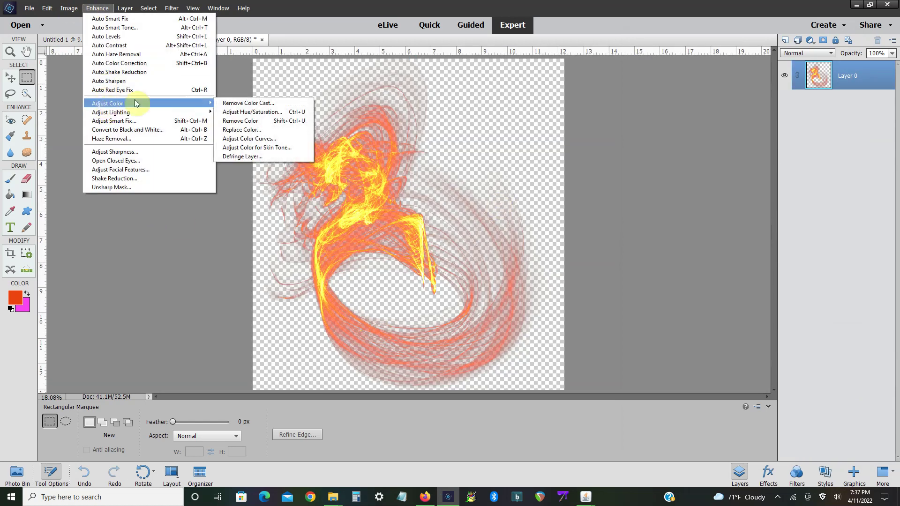
click(260, 112)
drag(614, 162, 579, 160)
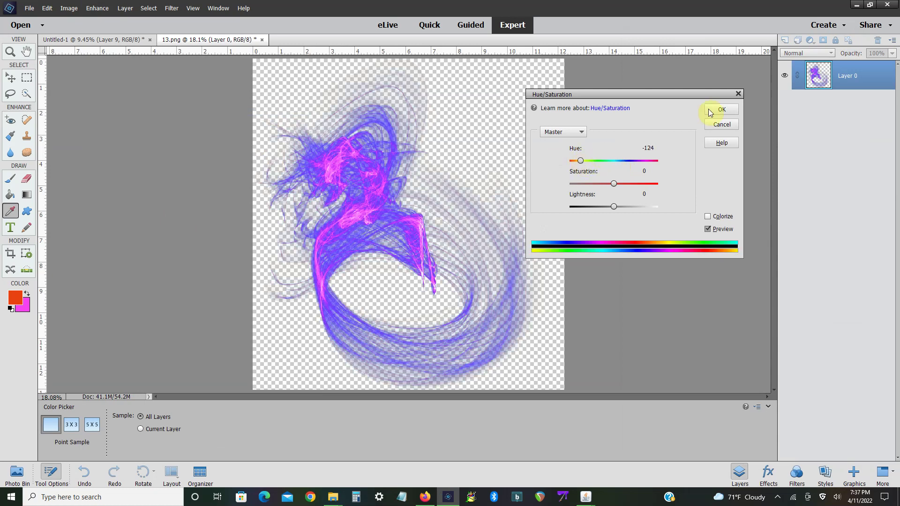
key(Return)
- Select all of 13.png, then close it without saving changes
key(m)
drag(253, 60, 516, 385)
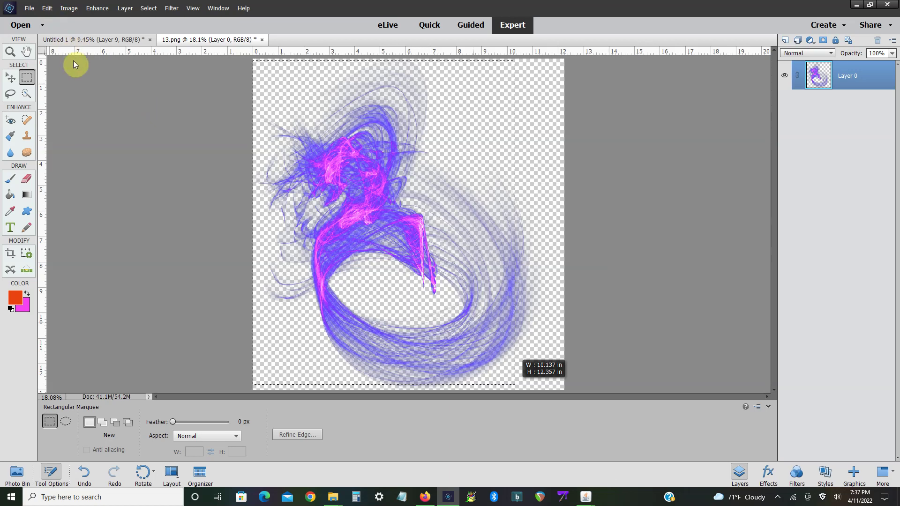
key(ctrl+a)
click(262, 39)
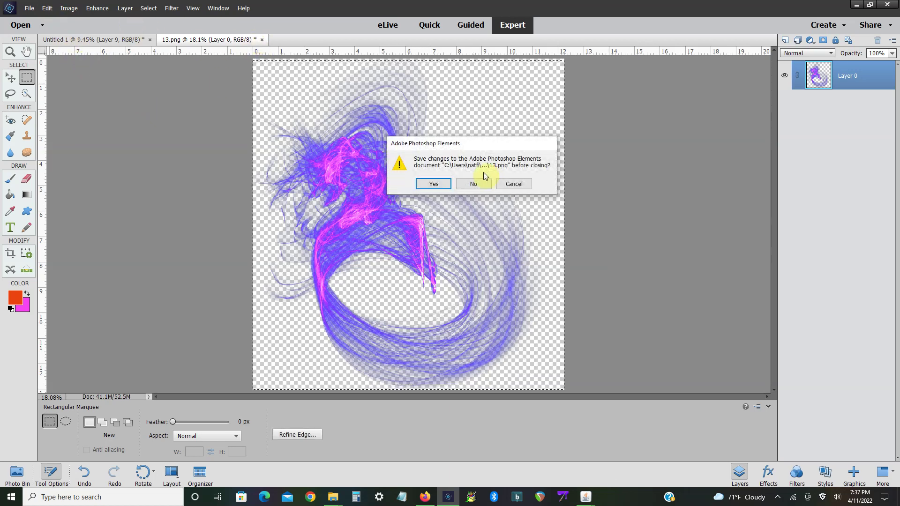
click(474, 183)
- Paste the purple swirl into Untitled-1 as Layer 9 and zoom in on it
click(47, 8)
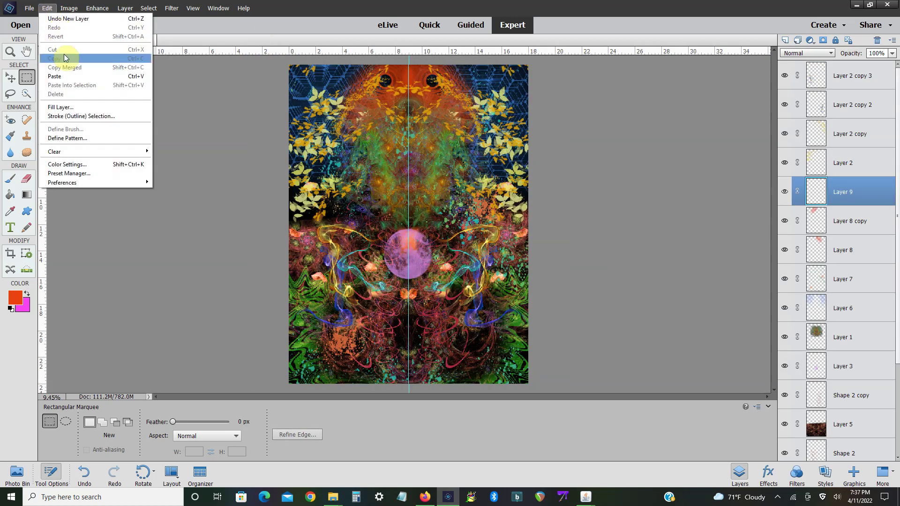
click(55, 76)
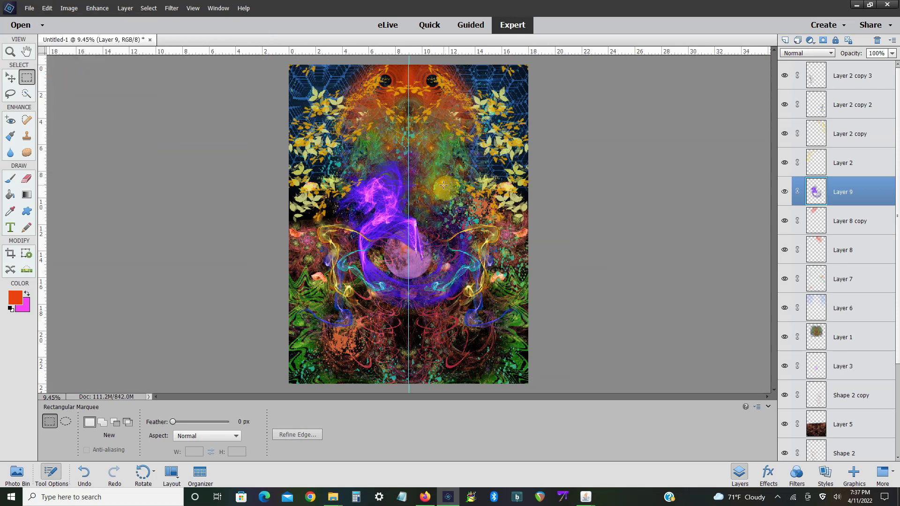
key(ctrl+plus)
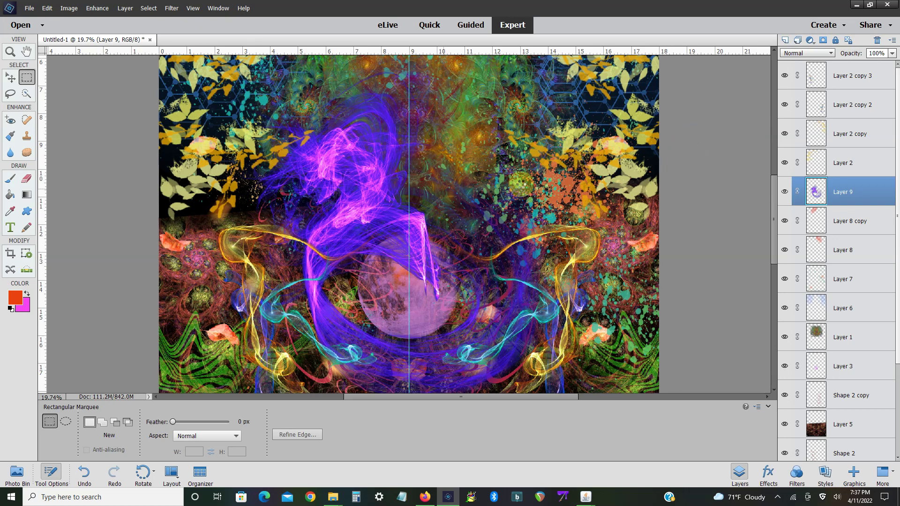
click(518, 190)
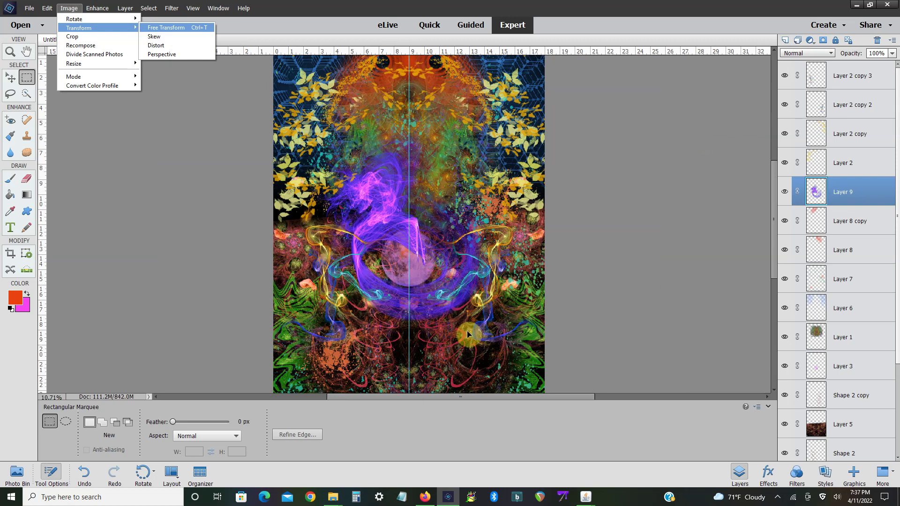
- Scale the purple swirl to 62.55% and flip it horizontally
key(Return)
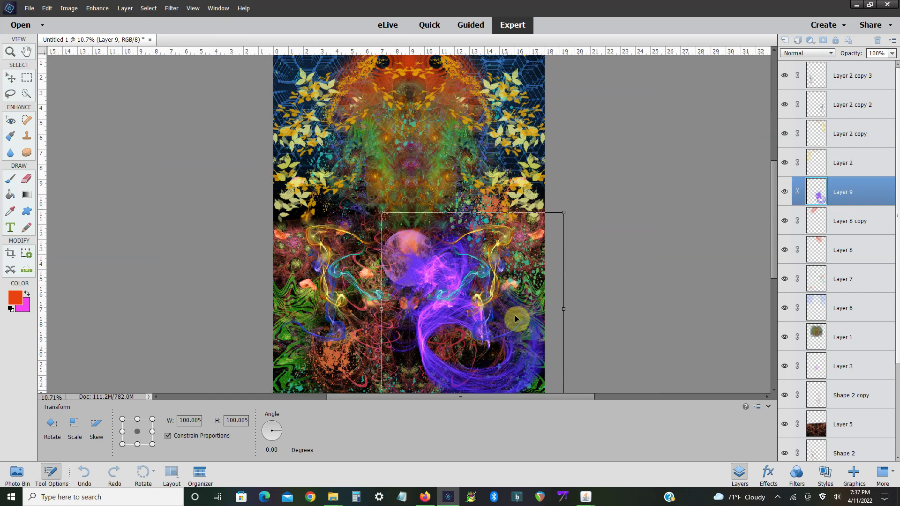
drag(504, 347, 504, 387)
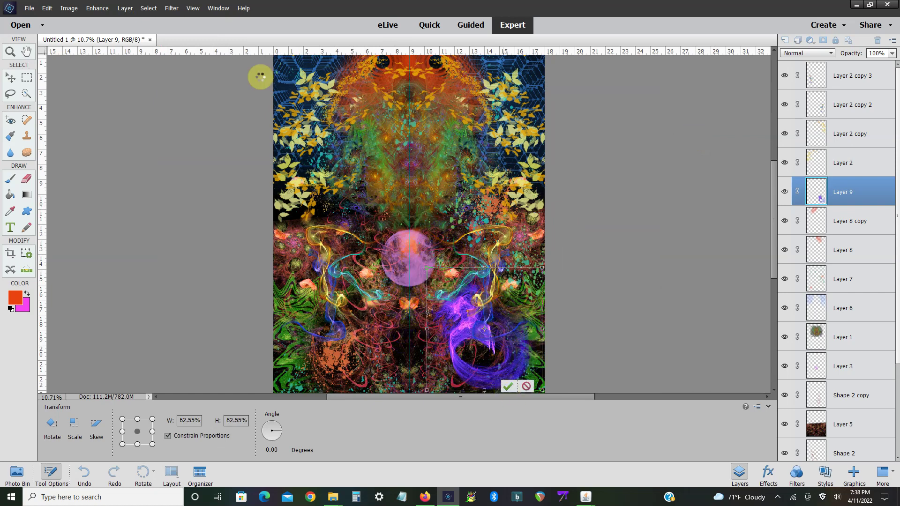
key(Return)
click(69, 8)
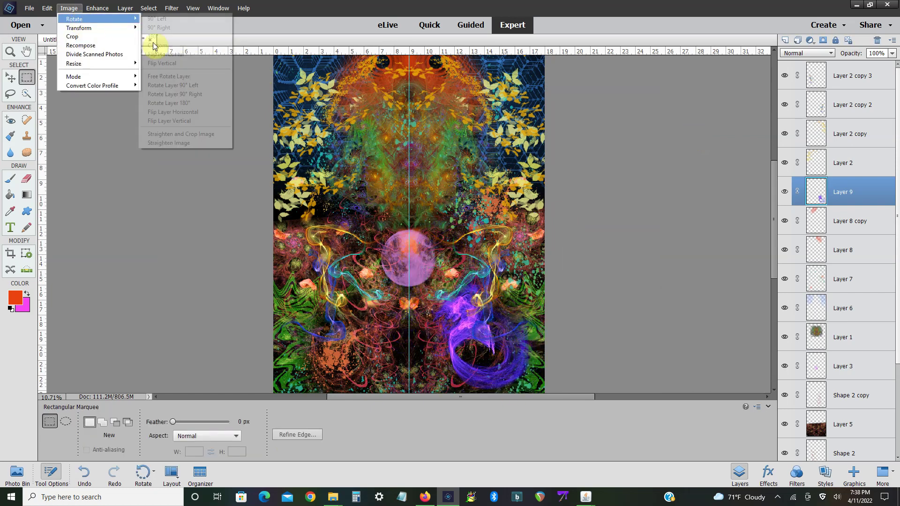
click(190, 121)
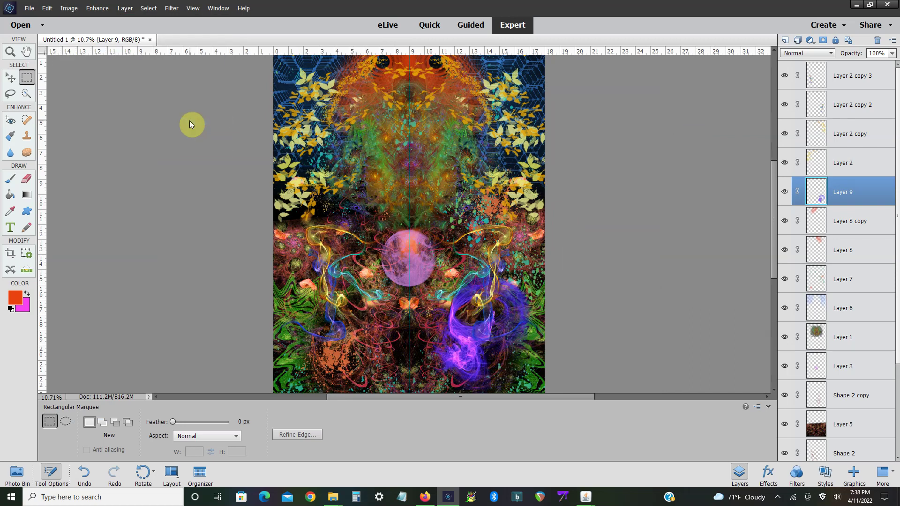
click(69, 8)
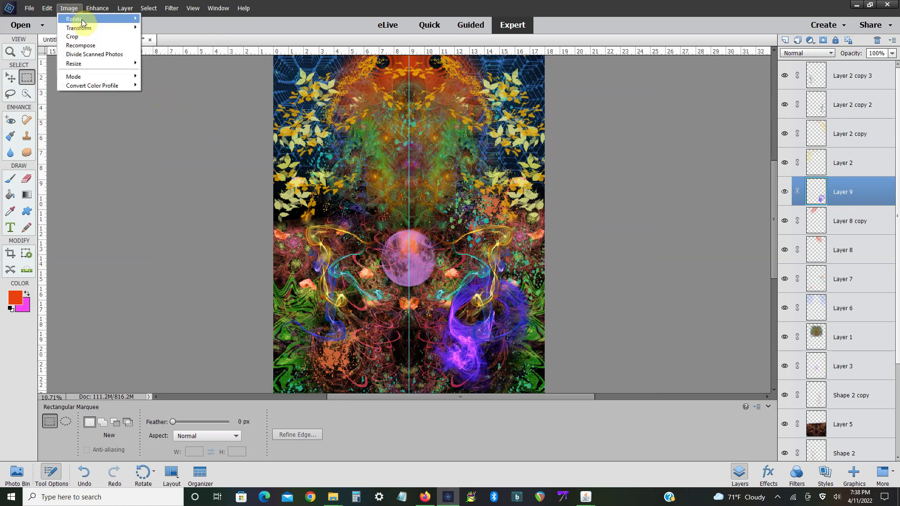
click(185, 114)
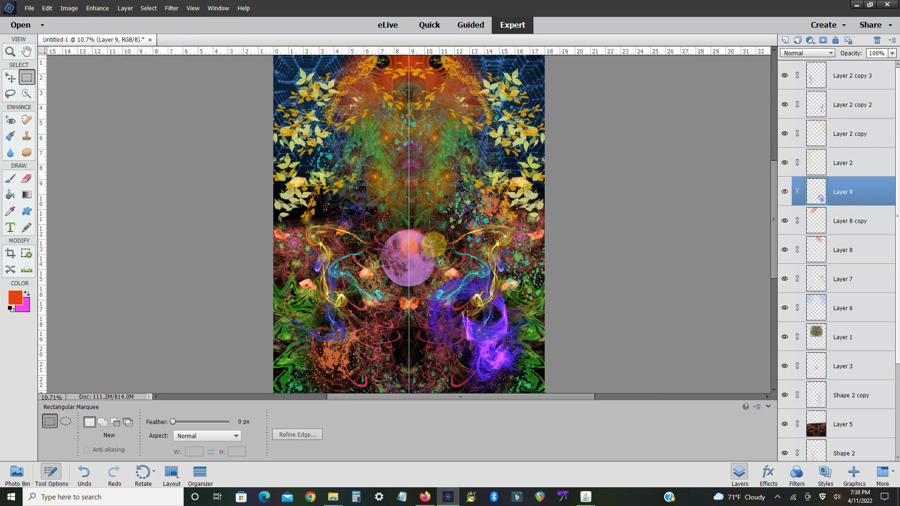
- Blend Layer 9 in Exclusion mode at 84% opacity and move it lower right
key(ctrl+equal)
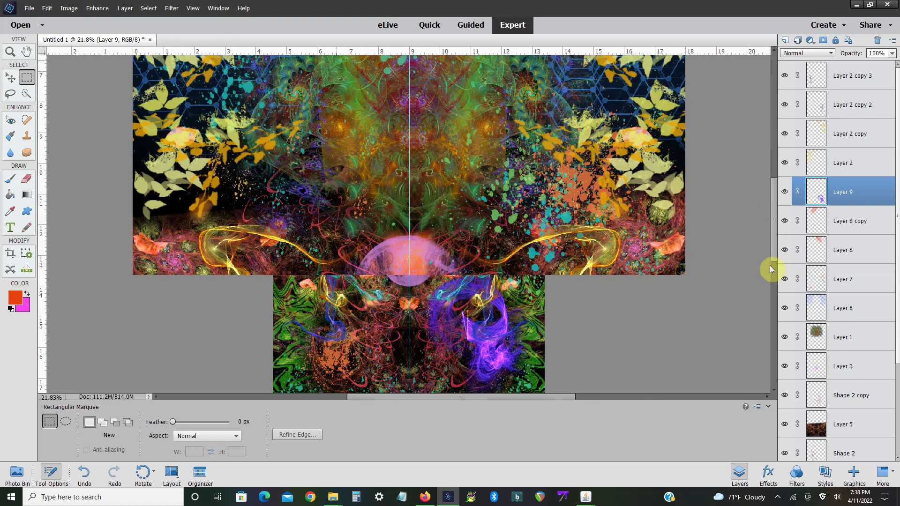
scroll(770, 281, down, 5)
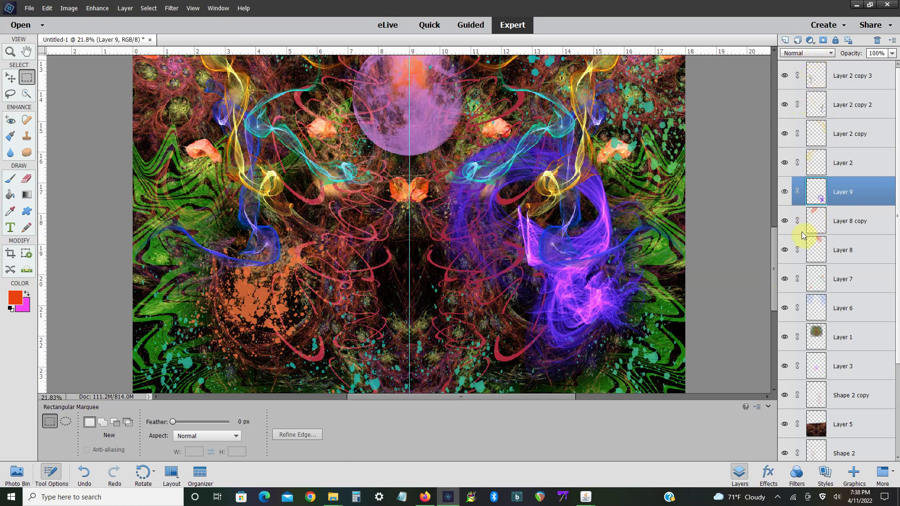
key(shift+alt+x)
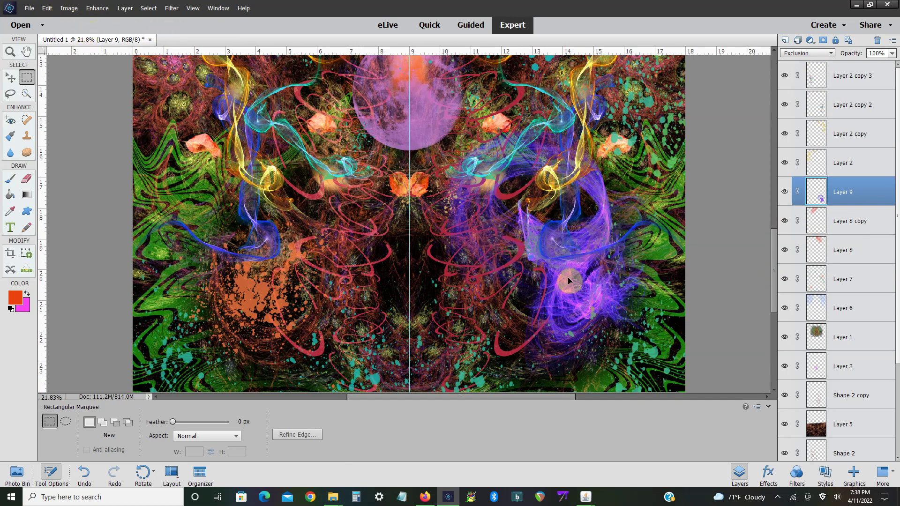
key(v)
drag(567, 275, 601, 373)
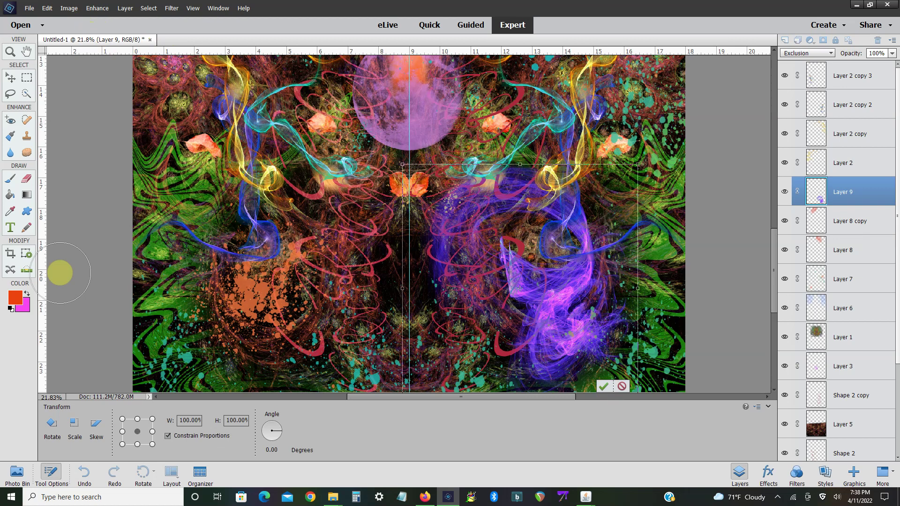
key(Return)
key(e)
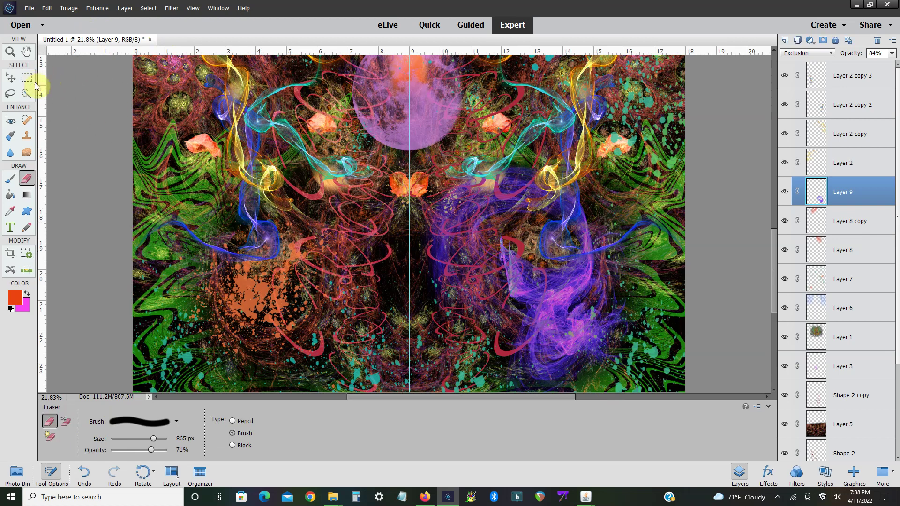
key(m)
key(ctrl+minus)
key(ctrl+minus)
key(ctrl+minus)
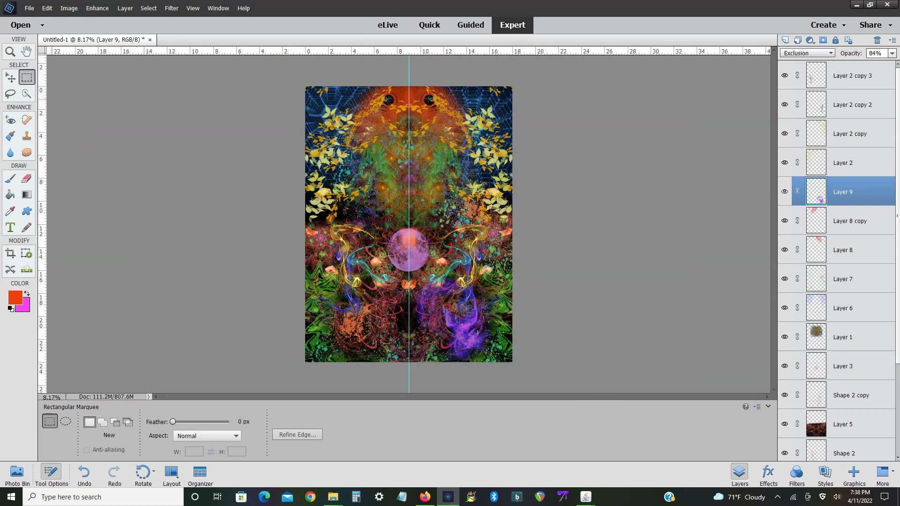
- Duplicate Layer 9, move the copy up and left, and shrink it slightly
key(ctrl+plus)
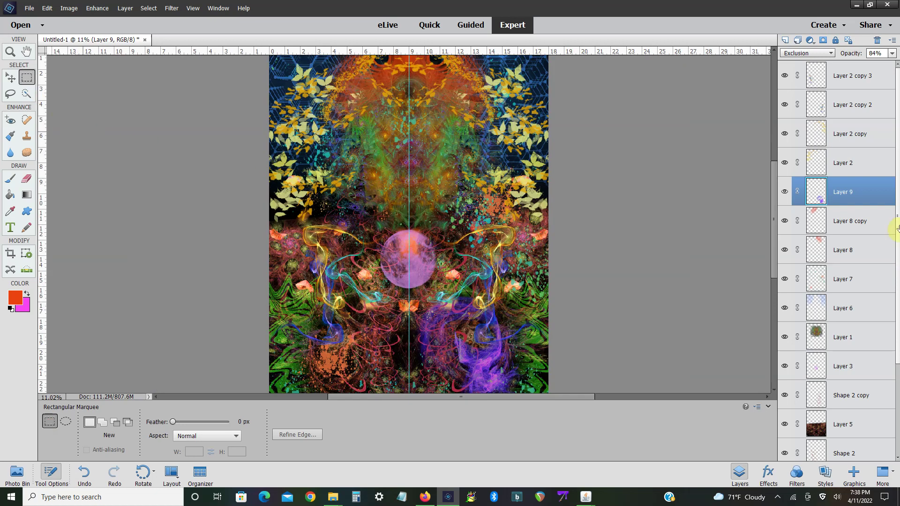
click(539, 156)
click(69, 8)
click(160, 28)
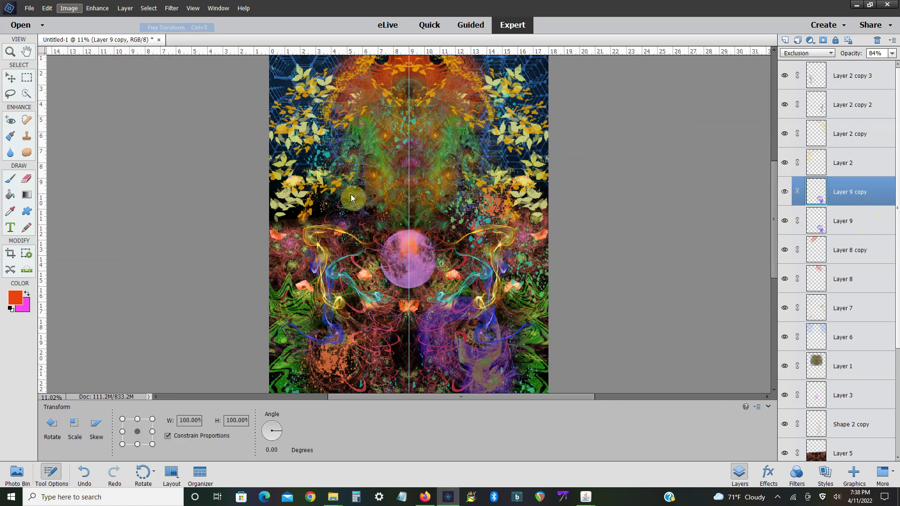
mouse_move(465, 327)
mouse_down()
mouse_move(319, 185)
mouse_move(307, 188)
mouse_up()
drag(367, 146, 336, 145)
click(322, 264)
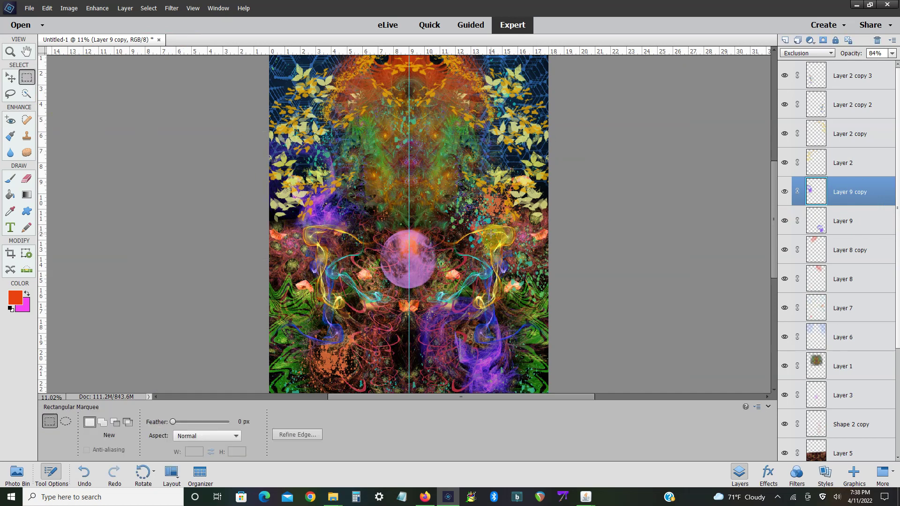
- Duplicate the swirl copy again, move it up, and rotate it 43.49°
right_click(805, 188)
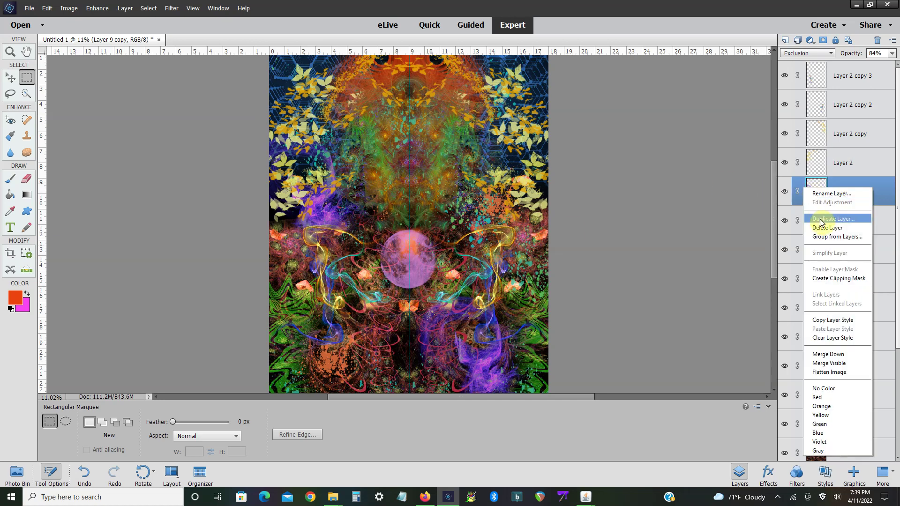
click(821, 219)
click(533, 153)
click(69, 8)
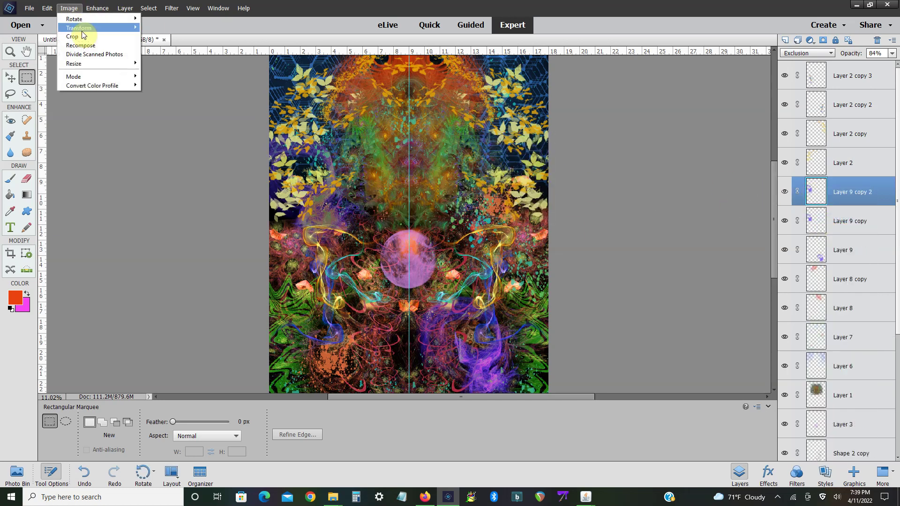
key(Return)
mouse_move(317, 172)
mouse_down()
mouse_move(501, 101)
mouse_move(562, 90)
mouse_up()
mouse_move(567, 194)
mouse_down()
mouse_move(530, 143)
mouse_move(532, 157)
mouse_up()
key(m)
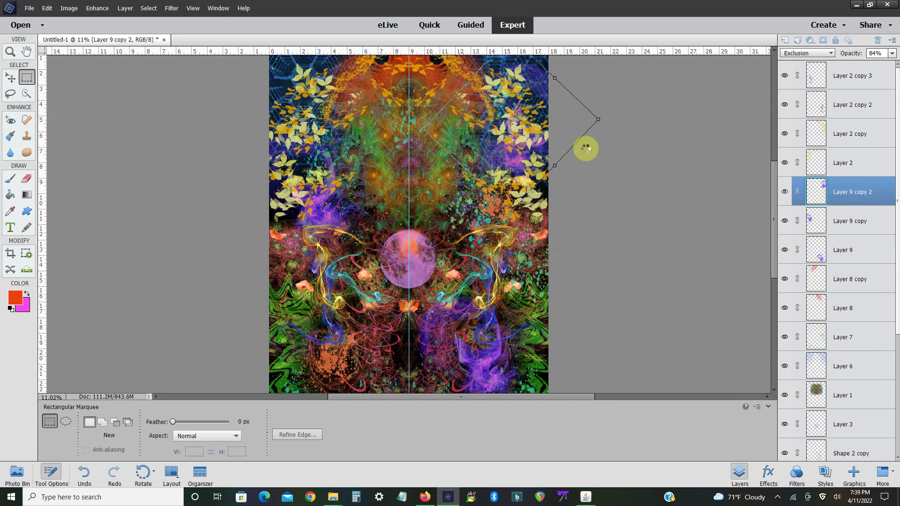
key(ctrl+equal)
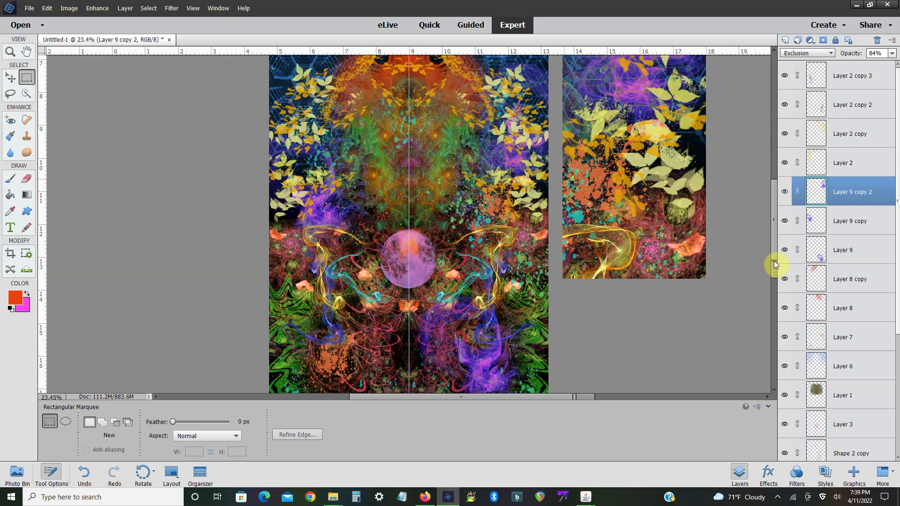
drag(775, 261, 775, 209)
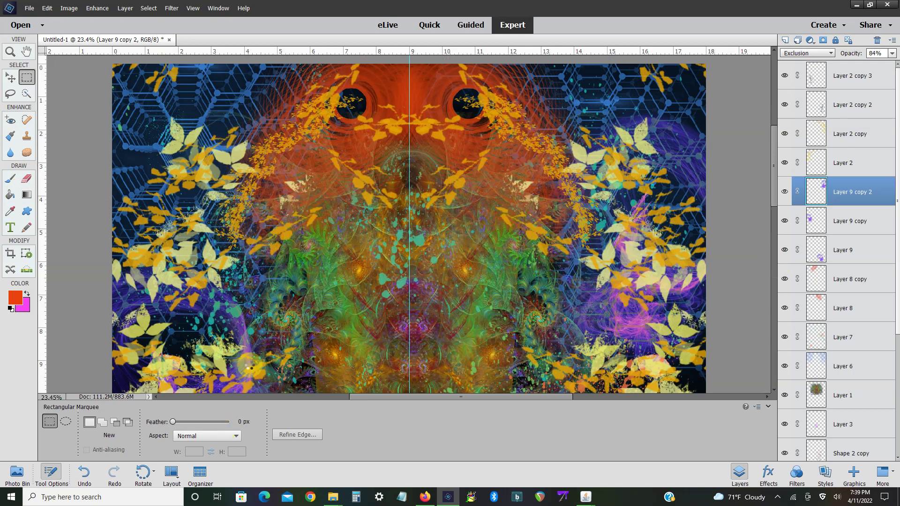
- Choose the 2211 preset from the Geometric Shapes brushes
key(b)
right_click(240, 360)
scroll(242, 356, down, 2)
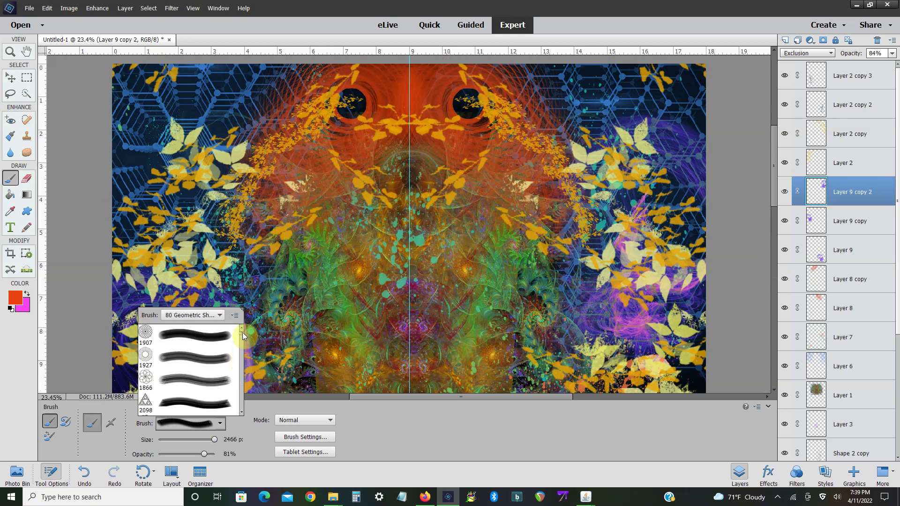
drag(243, 333, 240, 359)
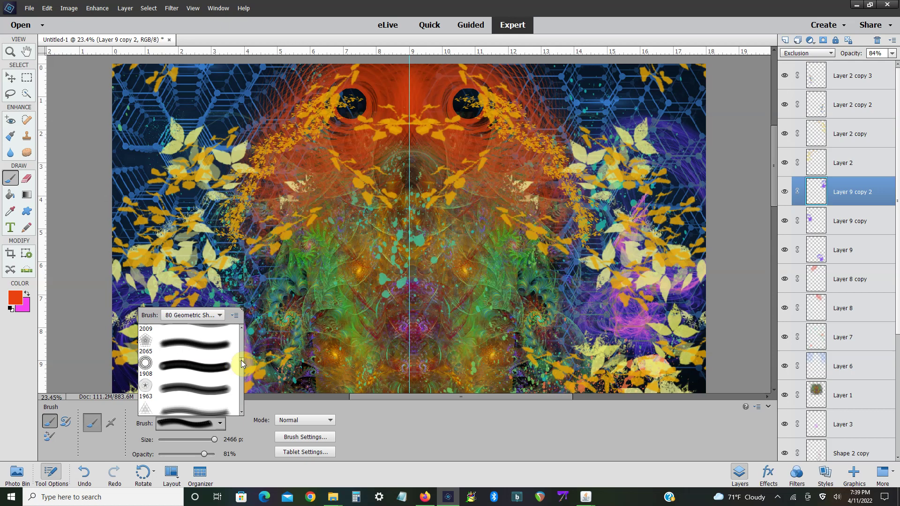
click(199, 346)
scroll(197, 346, down, 1)
scroll(198, 345, down, 1)
scroll(198, 346, down, 2)
scroll(197, 347, down, 2)
scroll(198, 349, down, 2)
scroll(197, 349, down, 2)
scroll(198, 350, down, 2)
scroll(197, 352, down, 1)
scroll(197, 352, down, 2)
scroll(197, 353, down, 2)
scroll(197, 353, down, 2)
scroll(197, 353, down, 2)
scroll(198, 354, down, 2)
scroll(197, 355, down, 2)
scroll(198, 355, down, 2)
scroll(198, 356, down, 2)
scroll(198, 356, down, 2)
scroll(198, 357, down, 2)
scroll(197, 357, down, 2)
scroll(198, 356, down, 2)
scroll(197, 357, down, 2)
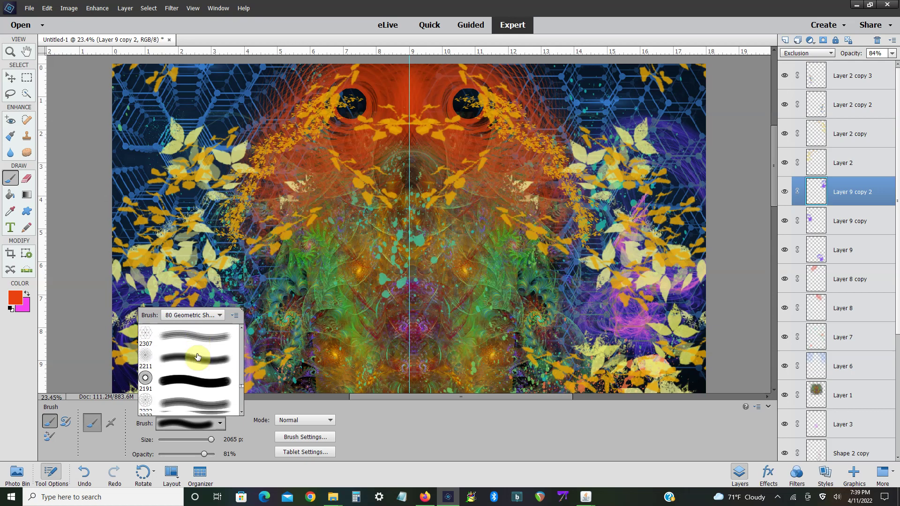
click(197, 357)
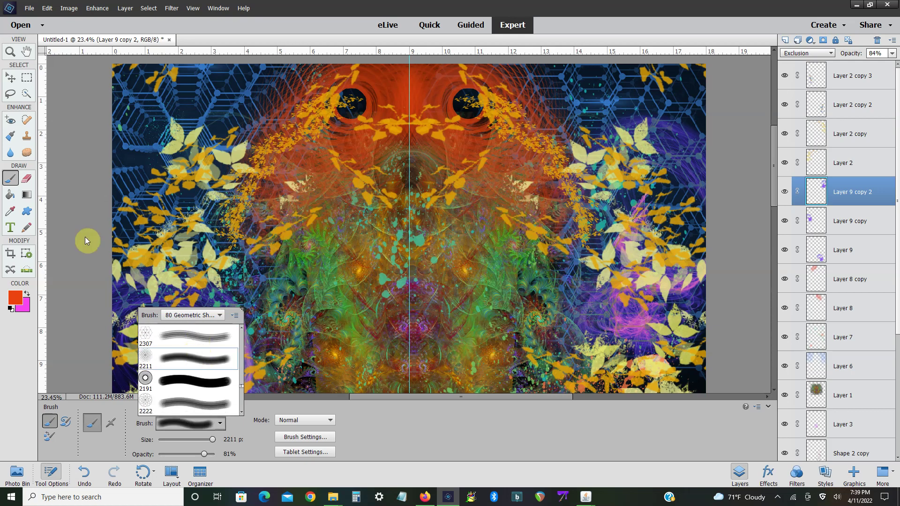
- Set a cyan foreground and stamp mandala patterns, enlarging the brush to about 1791 px
key(i)
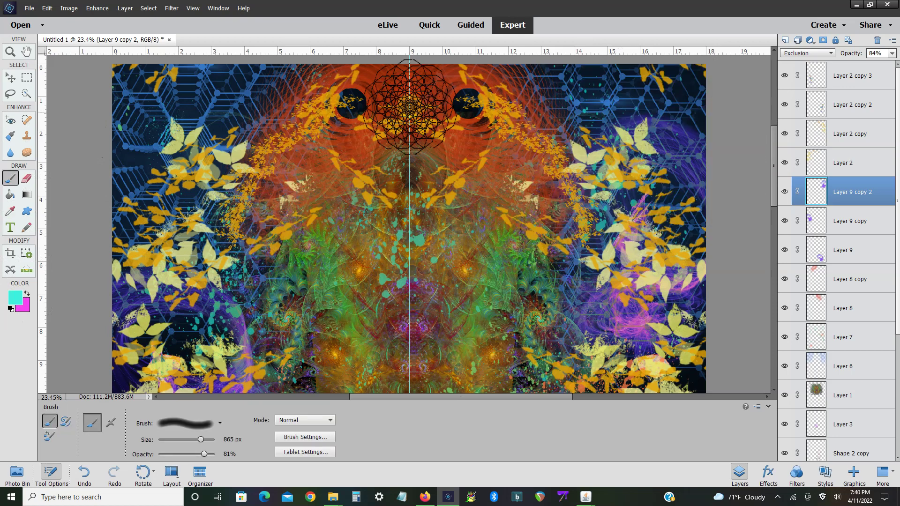
drag(410, 108, 410, 115)
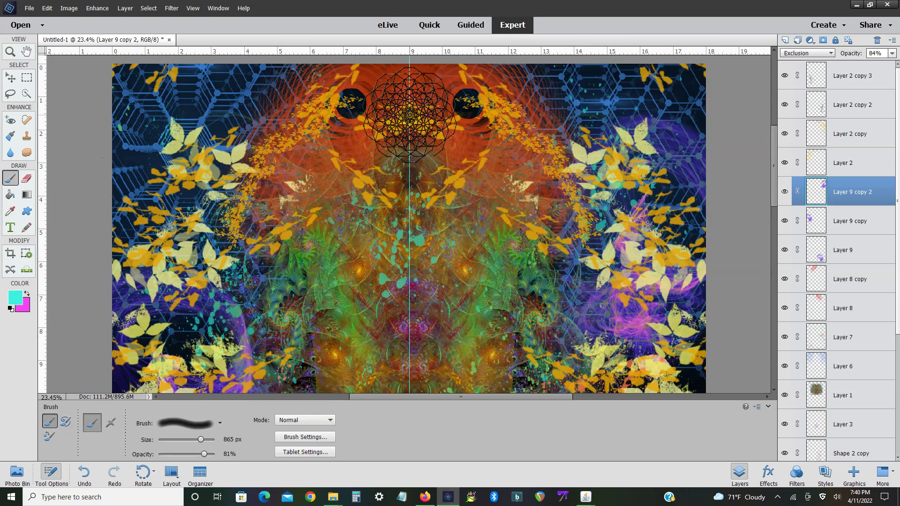
click(349, 350)
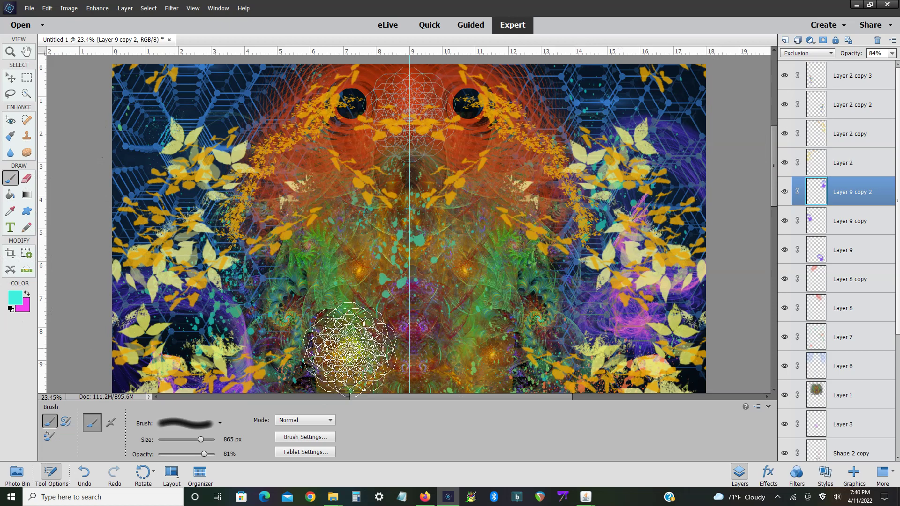
drag(201, 439, 209, 440)
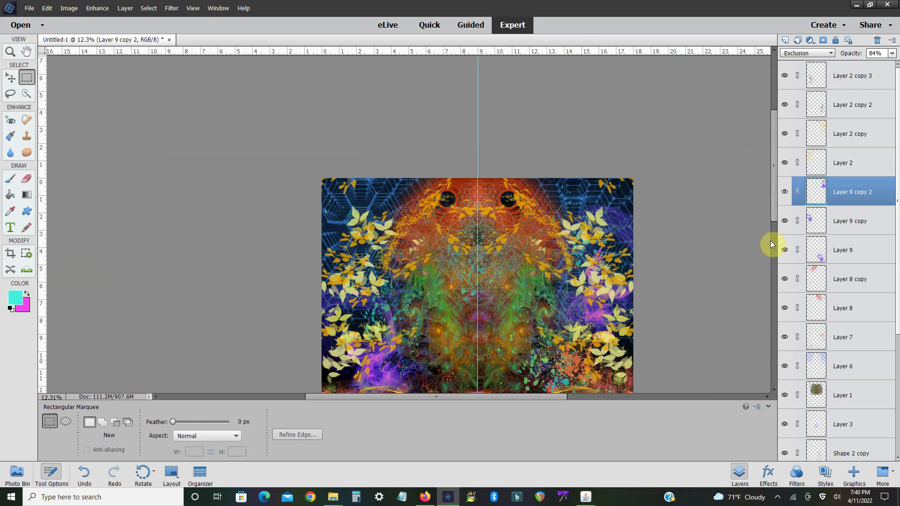
- Lasso the upper-centre area of Layer 1 and copy it onto a new Layer 10
scroll(770, 262, down, 5)
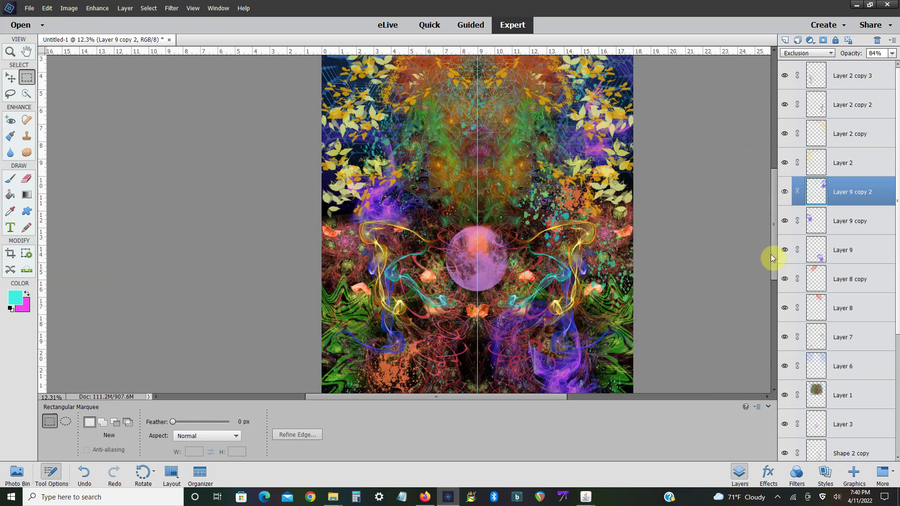
click(829, 396)
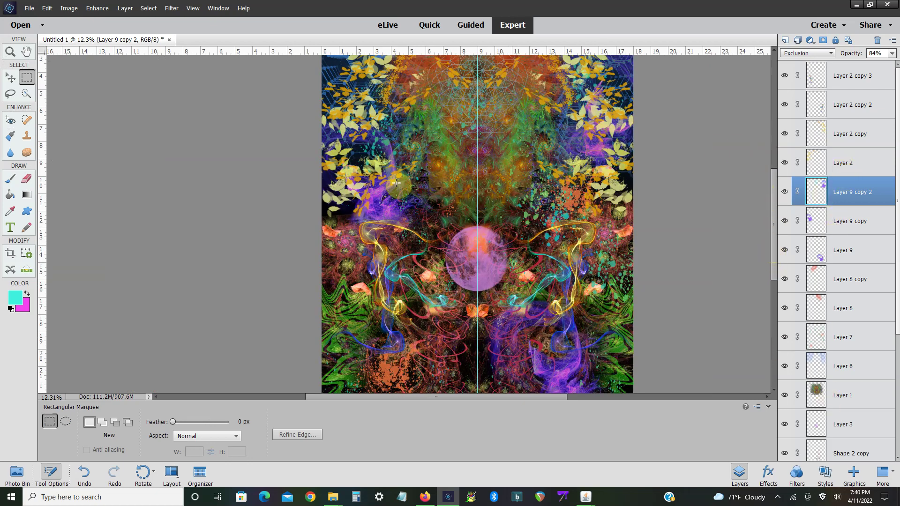
click(11, 95)
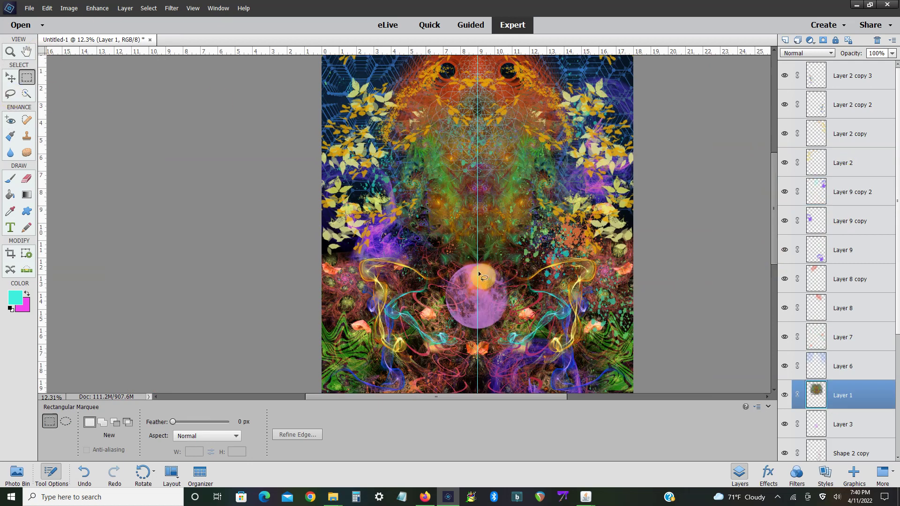
mouse_move(415, 231)
mouse_down()
mouse_move(503, 133)
mouse_move(518, 128)
mouse_up()
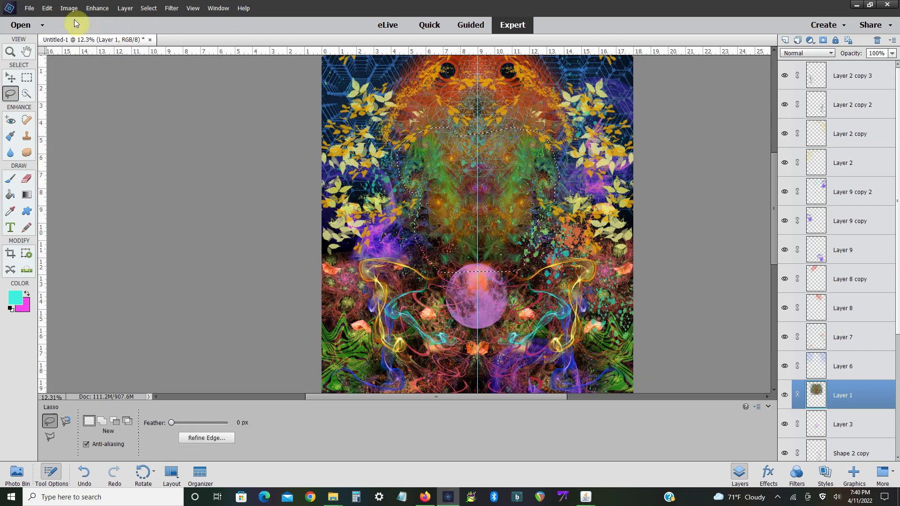
click(46, 8)
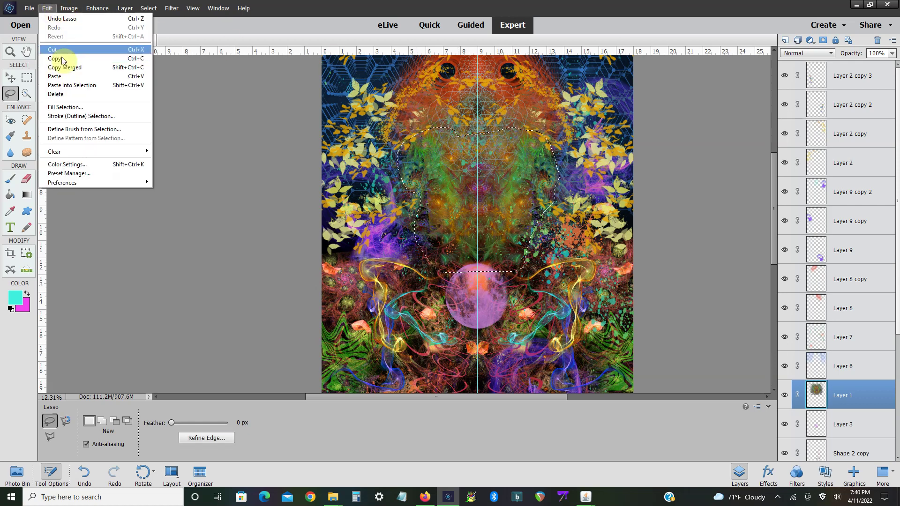
click(65, 77)
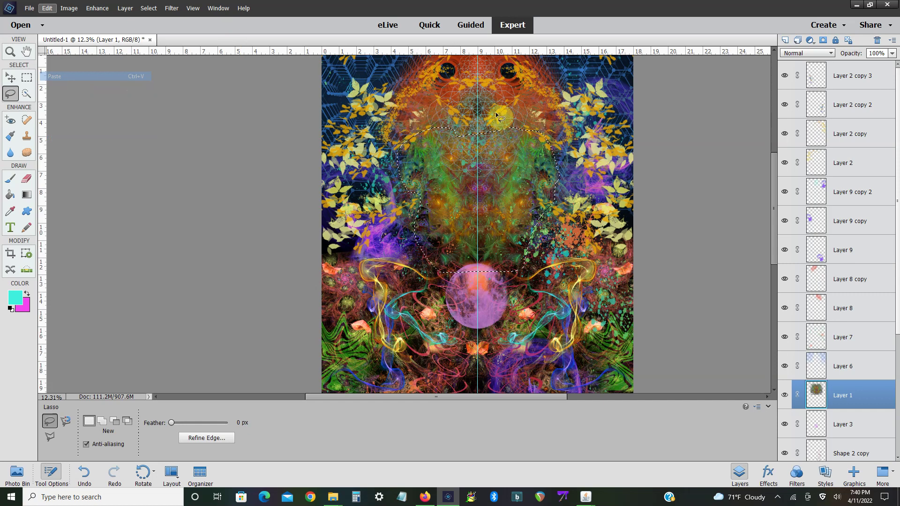
- Set Layer 10's blend mode to Soft Light after trying Overlay and Hard Light
click(782, 55)
click(798, 165)
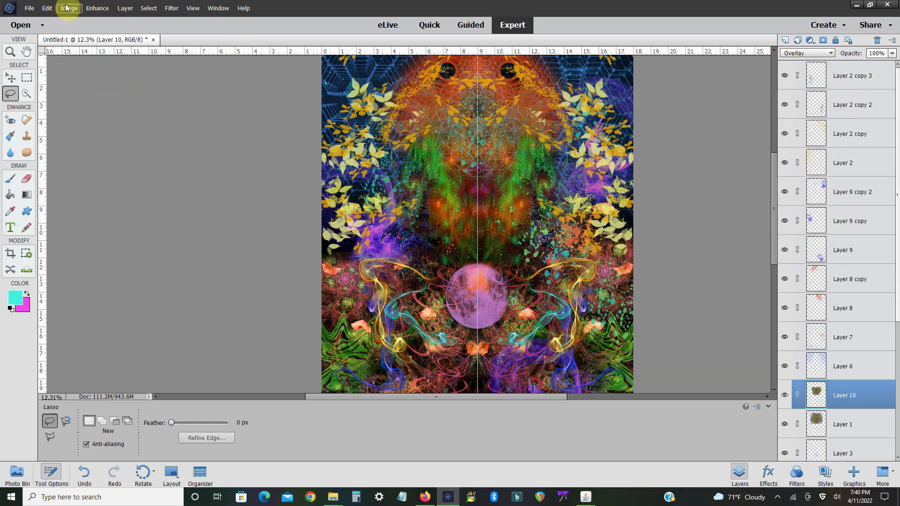
click(68, 8)
click(171, 29)
key(shift+plus)
key(shift+minus)
key(shift+plus)
key(shift+plus)
key(shift+minus)
key(shift+minus)
key(shift+plus)
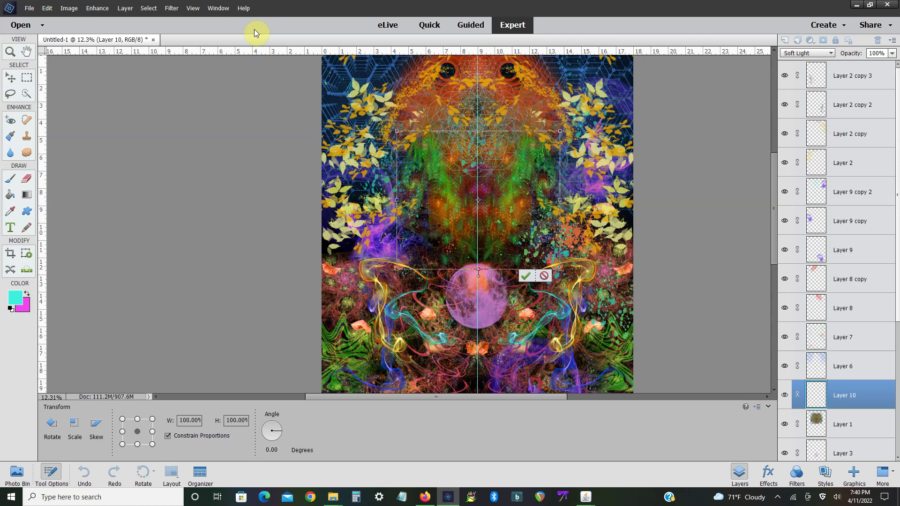
key(l)
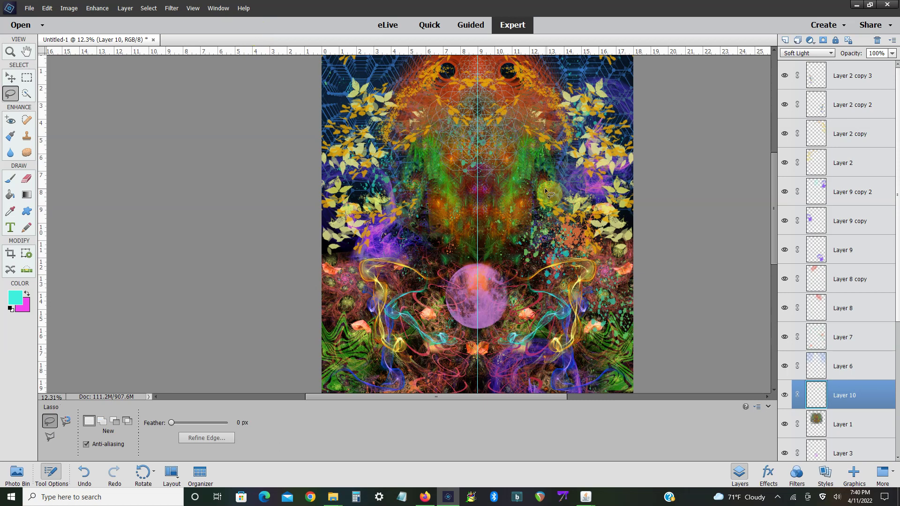
- Zoom in on the artwork and toggle Layer 10's visibility to compare the effect
key(ctrl+plus)
click(28, 78)
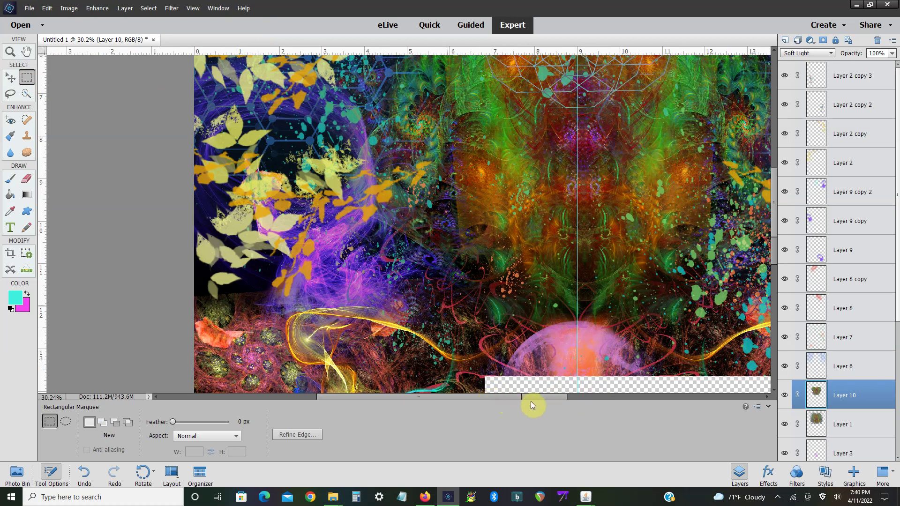
drag(589, 398, 502, 400)
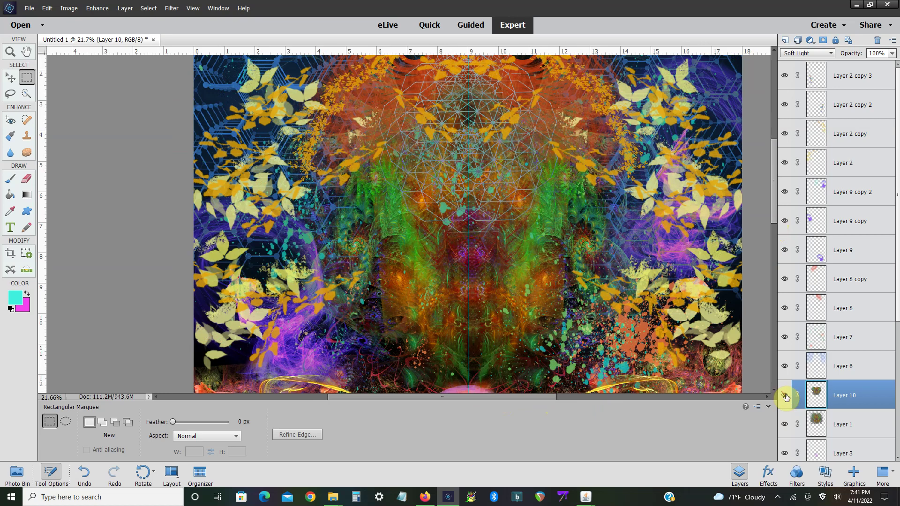
click(785, 396)
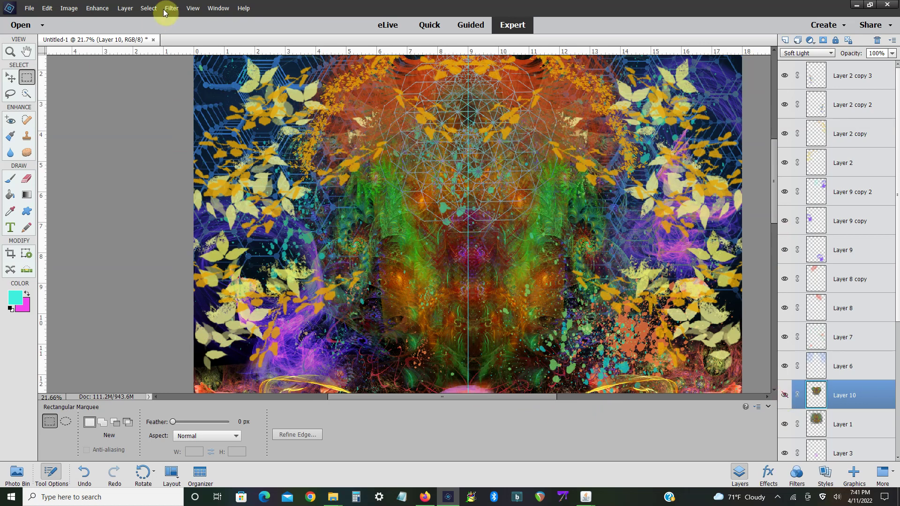
- Apply Shadows/Highlights to Layer 10 with Lighten Shadows 31% and Midtone Contrast -37%
click(99, 8)
mouse_move(111, 113)
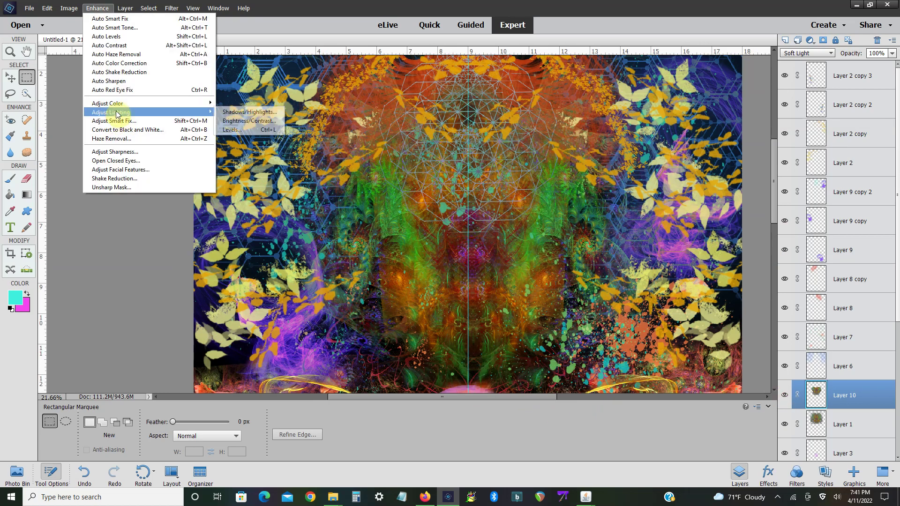
click(235, 114)
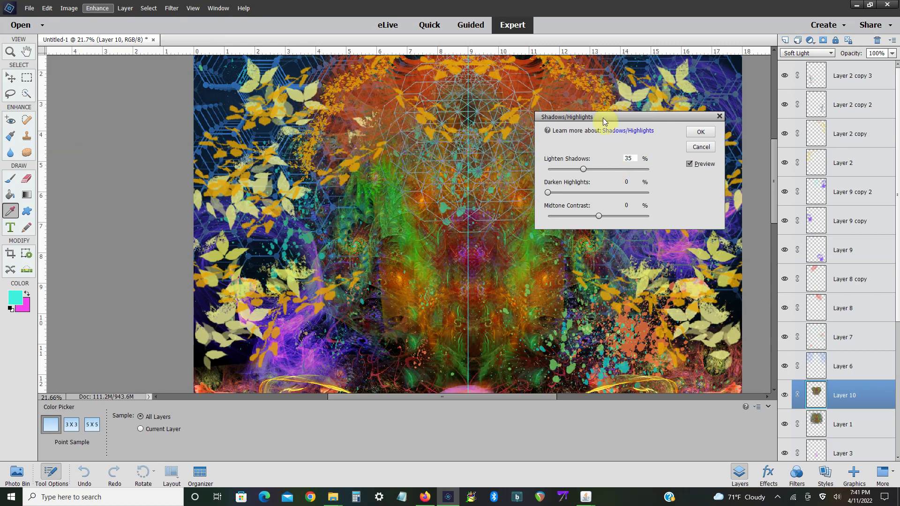
drag(664, 163, 680, 159)
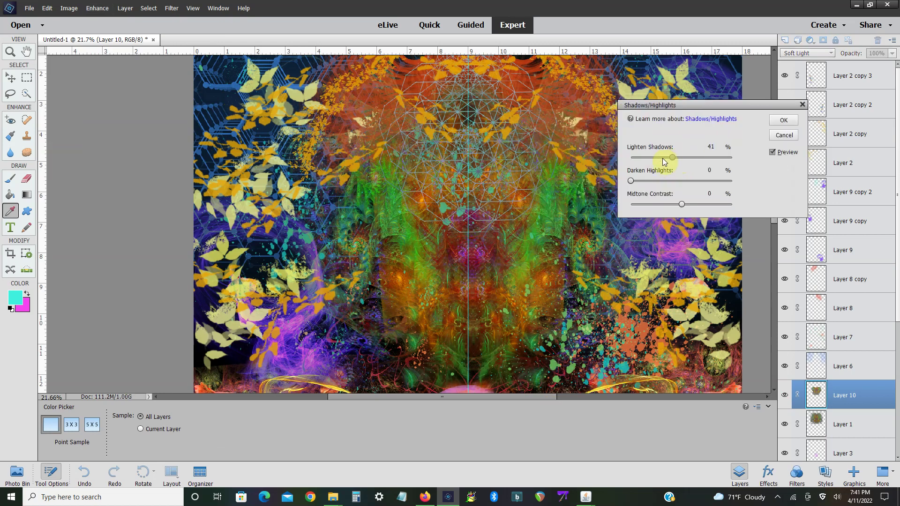
click(644, 205)
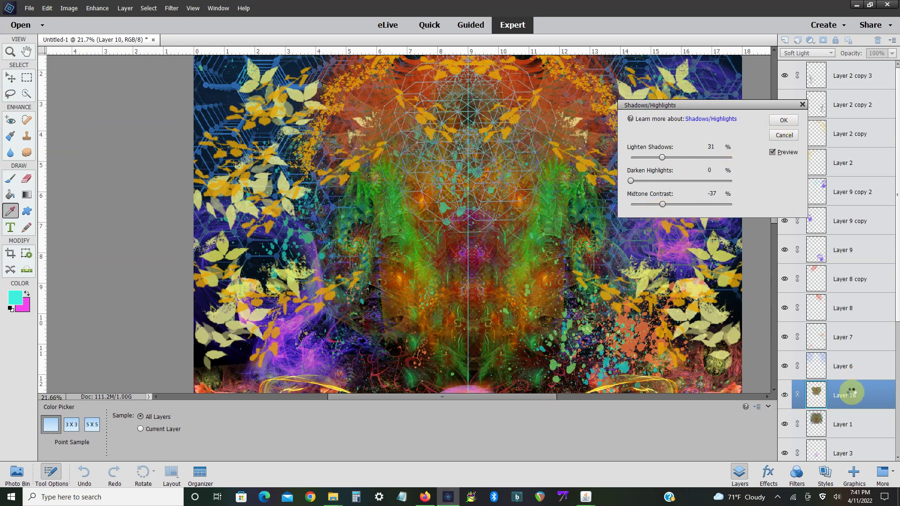
key(Return)
right_click(853, 293)
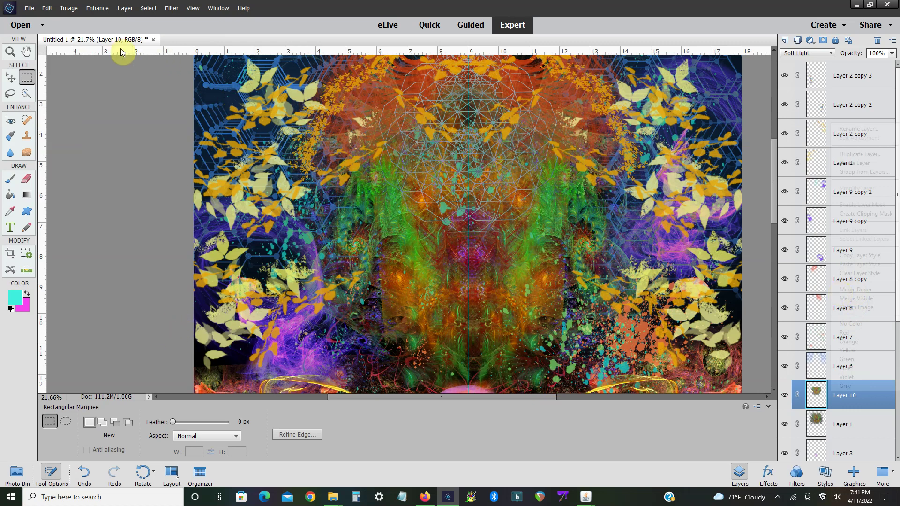
- Merge Layer 10 into Layer 1 and apply Levels: Auto clipping to 36–218, midtones 1.14
click(97, 8)
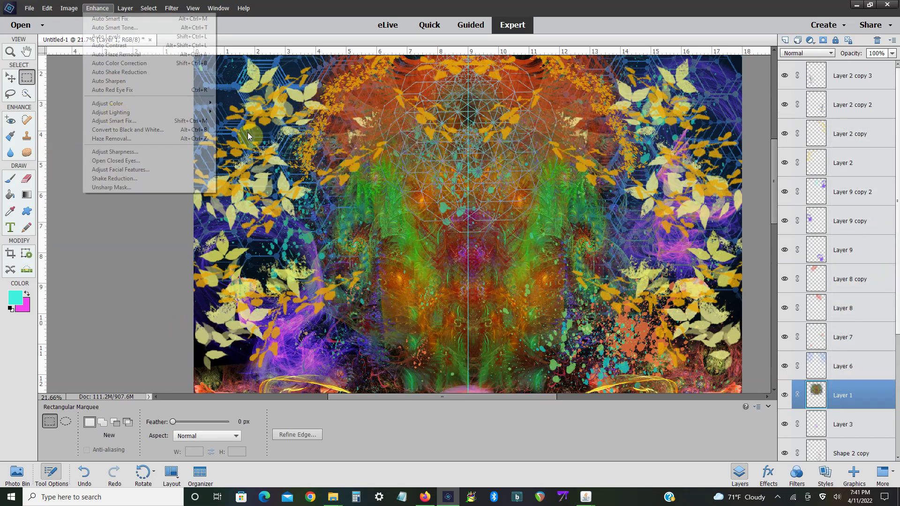
key(ctrl+l)
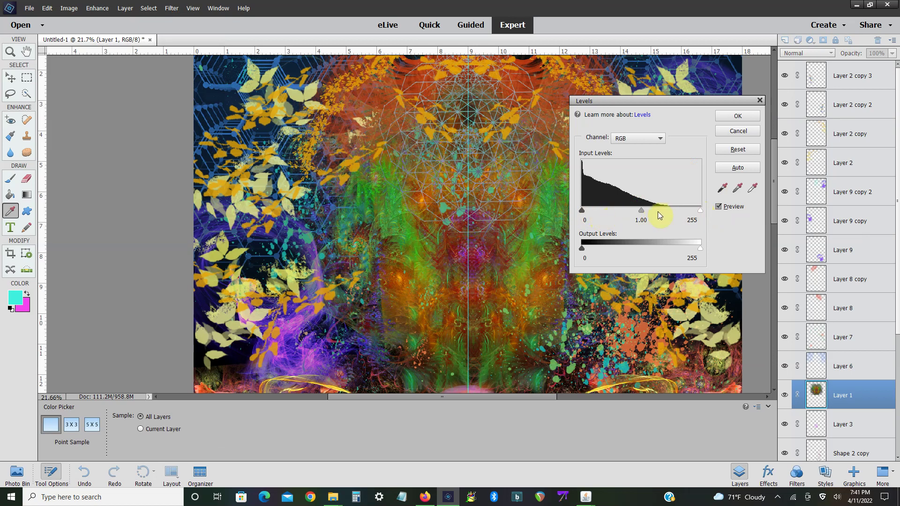
key(alt+a)
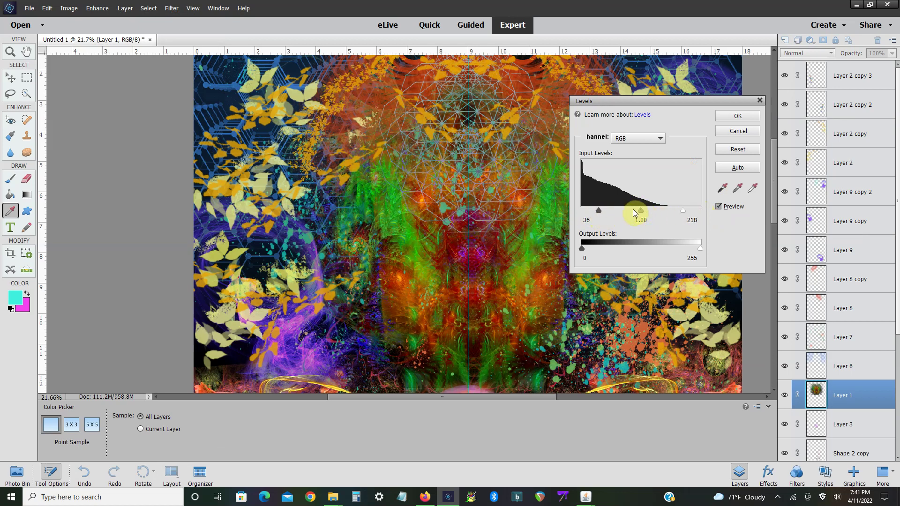
drag(642, 211, 637, 211)
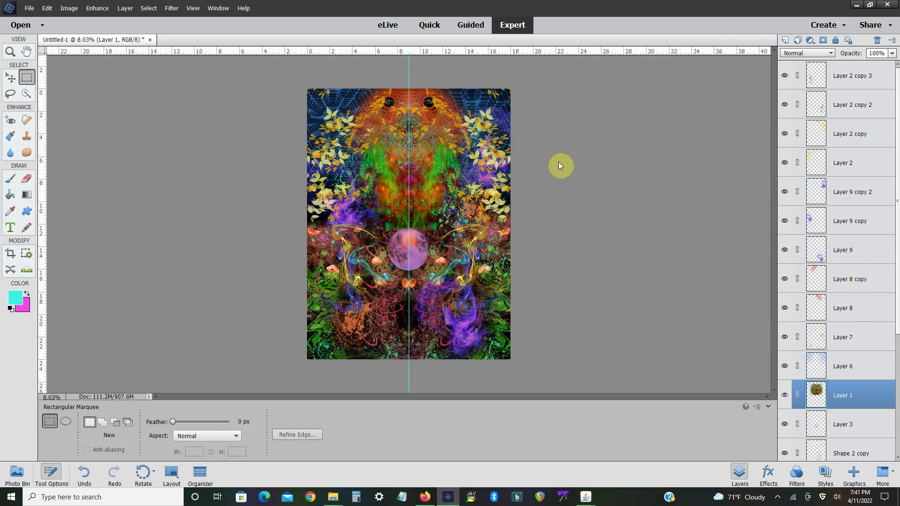
- Duplicate the swirl layer, move it lower left, rotate about 90° and scale to 69%
click(526, 151)
click(69, 8)
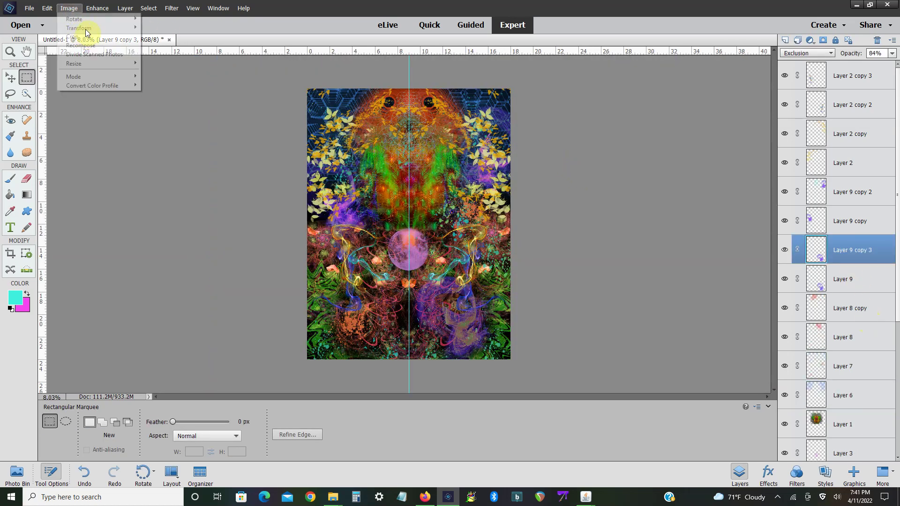
mouse_move(79, 28)
click(157, 29)
mouse_move(403, 238)
mouse_down()
mouse_move(354, 299)
mouse_move(331, 295)
mouse_up()
drag(419, 278, 422, 368)
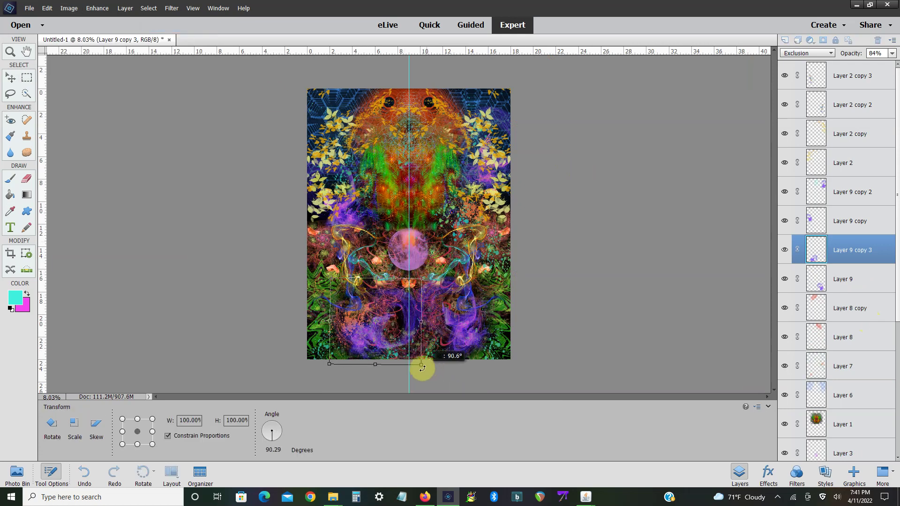
drag(330, 280, 360, 308)
drag(416, 336, 411, 330)
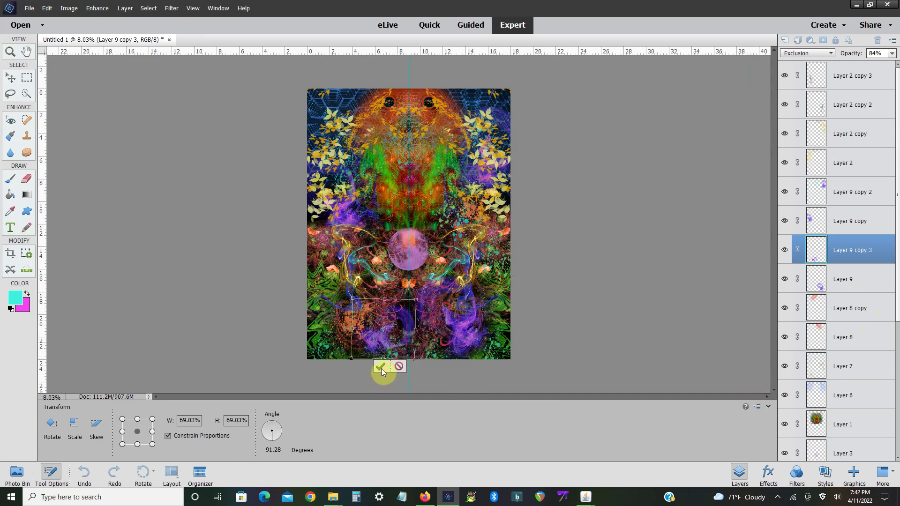
click(381, 367)
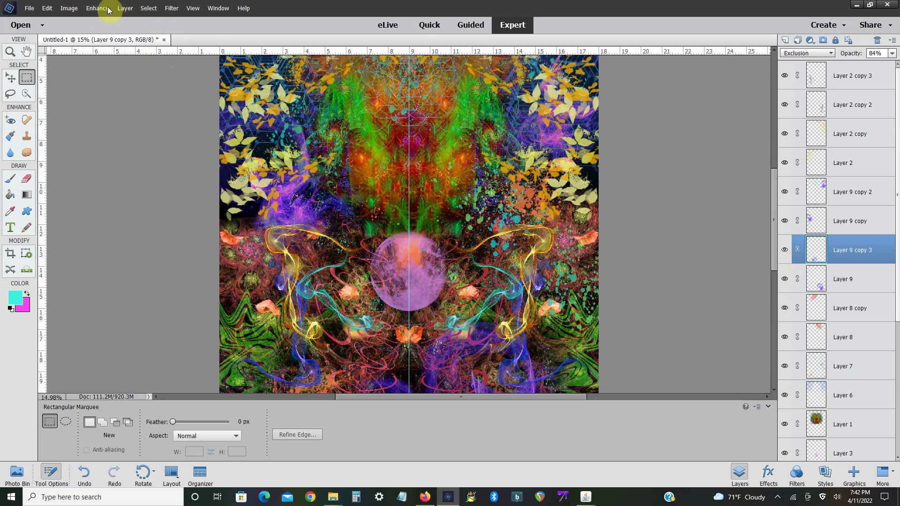
- Skew the Layer 9 copy 3 swirl to 130.97% width and 124.13% height, and commit
click(69, 10)
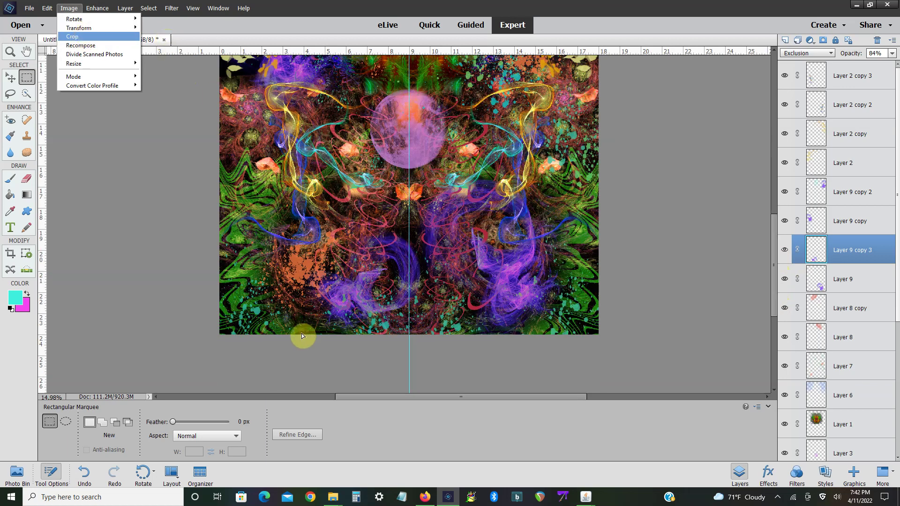
key(ctrl+t)
drag(304, 334, 267, 334)
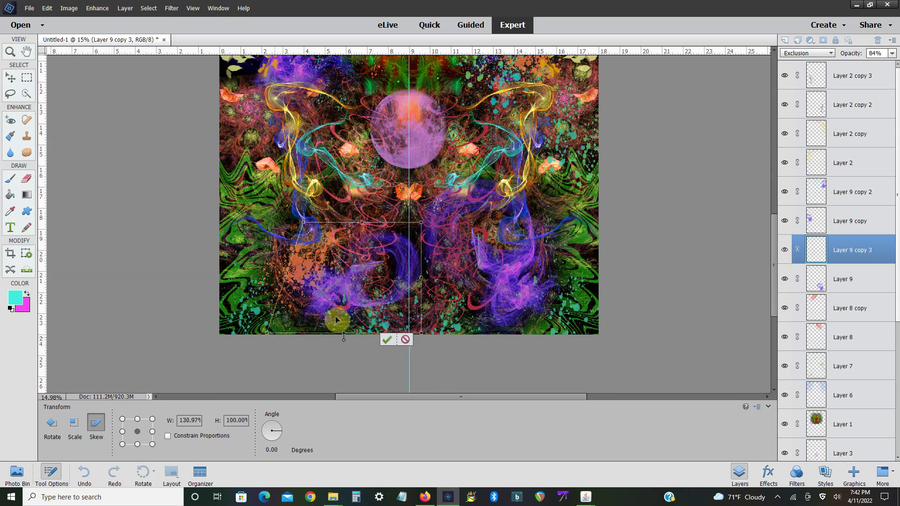
drag(345, 337, 334, 383)
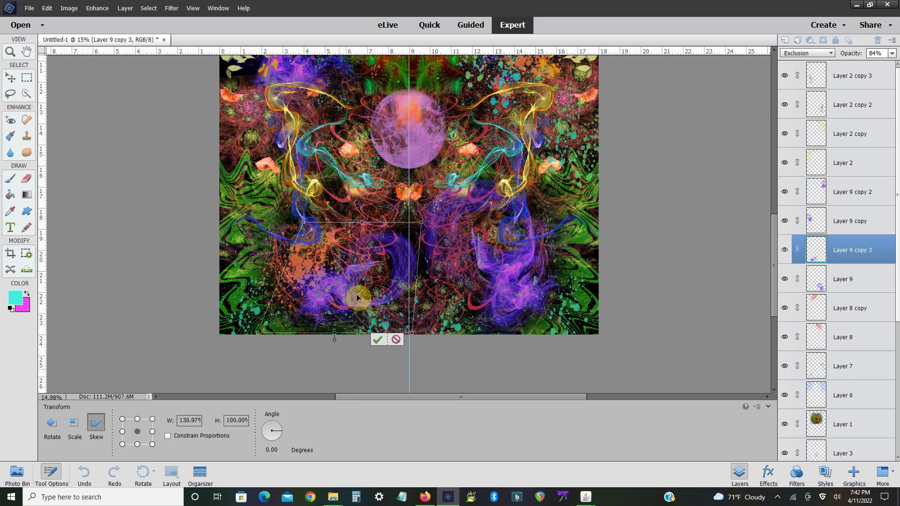
drag(356, 295, 355, 311)
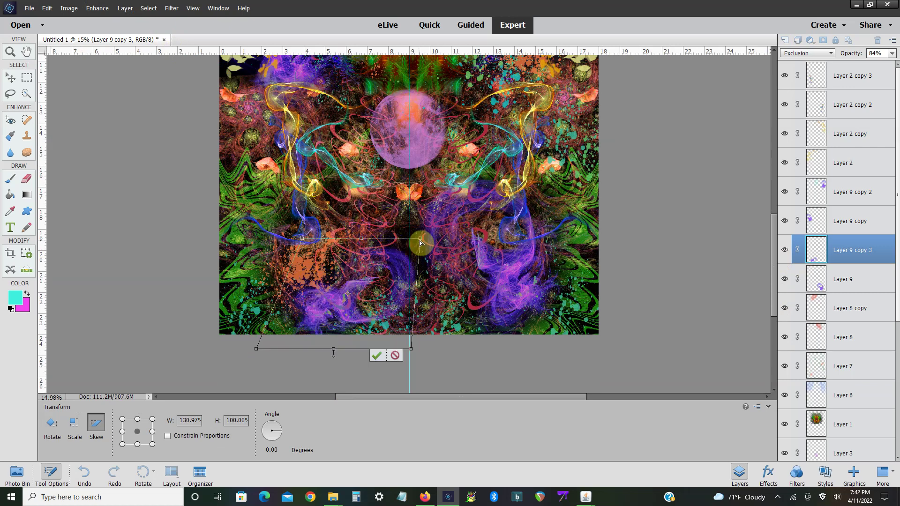
mouse_move(421, 242)
mouse_down()
mouse_move(419, 213)
mouse_move(416, 220)
mouse_up()
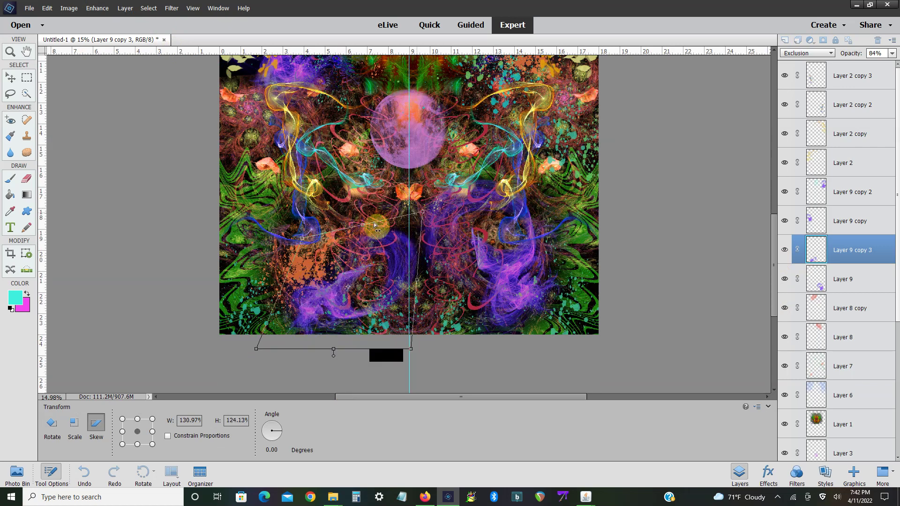
click(377, 356)
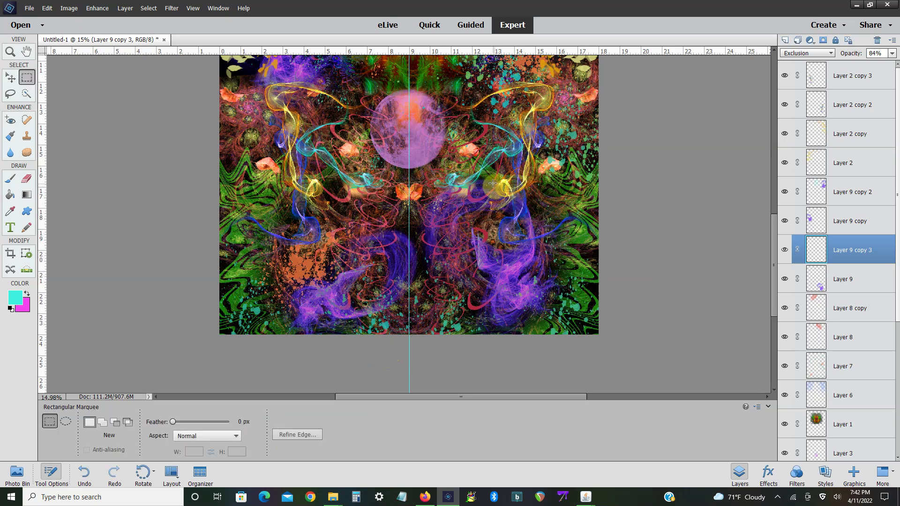
- Zoom out to the whole poster and add an empty Layer 10 above Layer 9 copy 3
key(ctrl+minus)
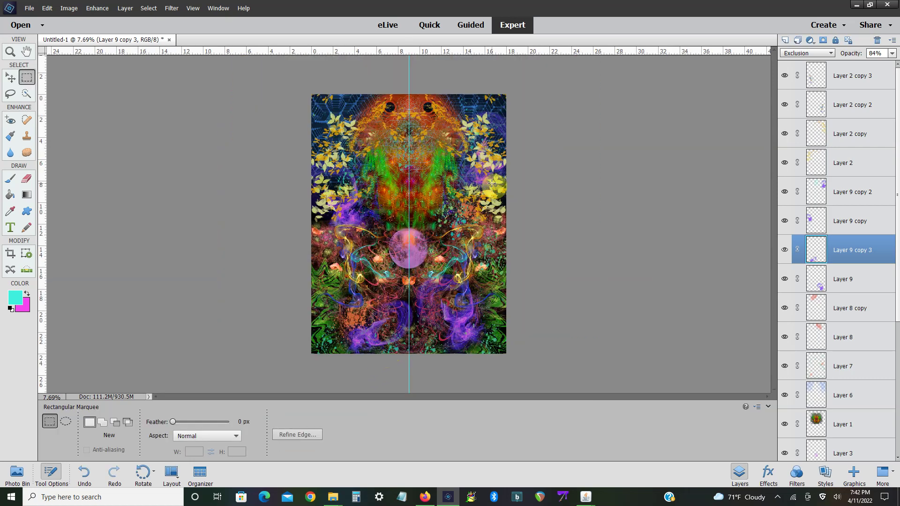
scroll(469, 183, up, 3)
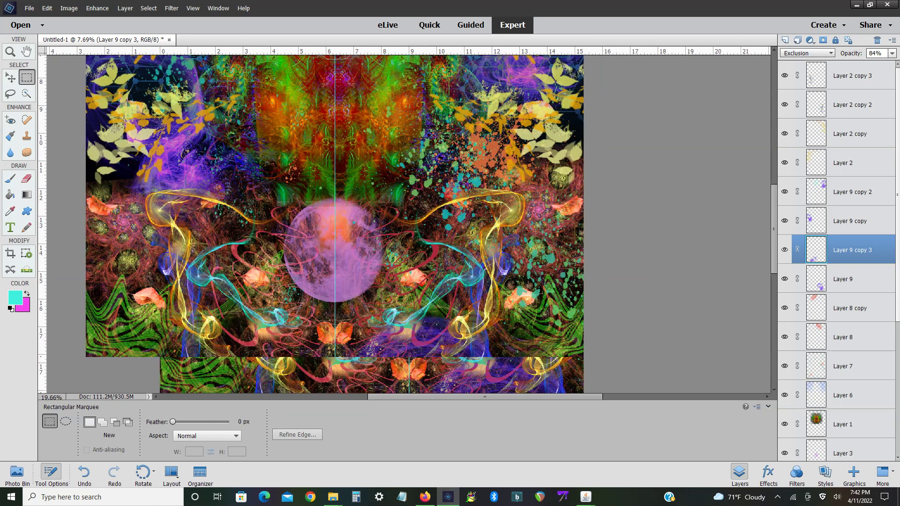
scroll(409, 224, down, 3)
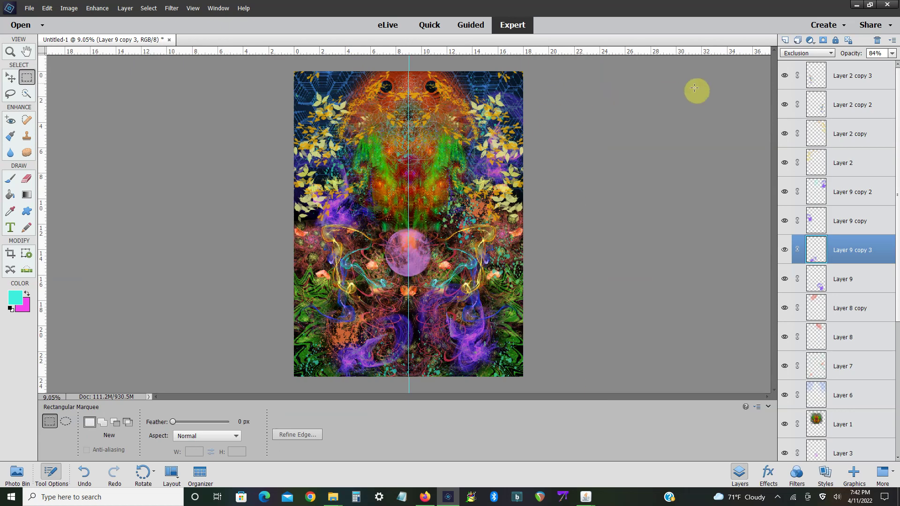
click(786, 40)
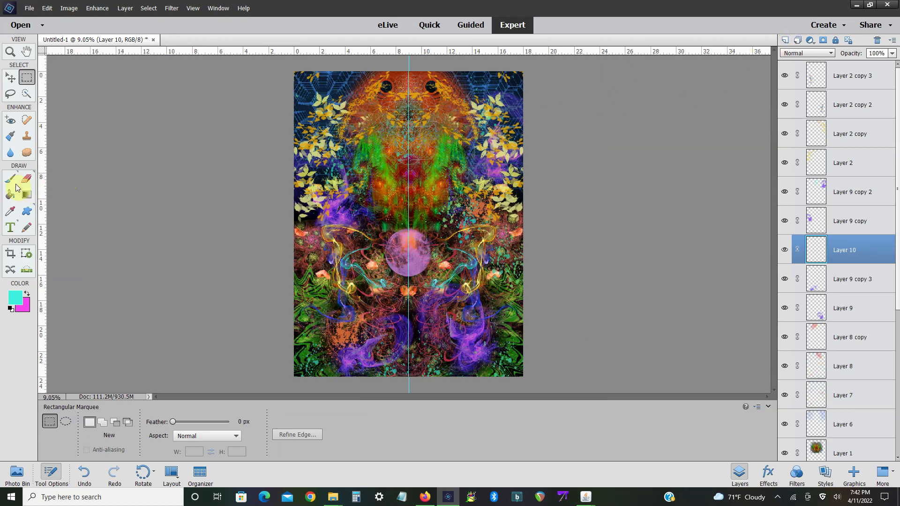
- Set the foreground colour to a saturated yellow in the Color Picker
key(b)
click(15, 298)
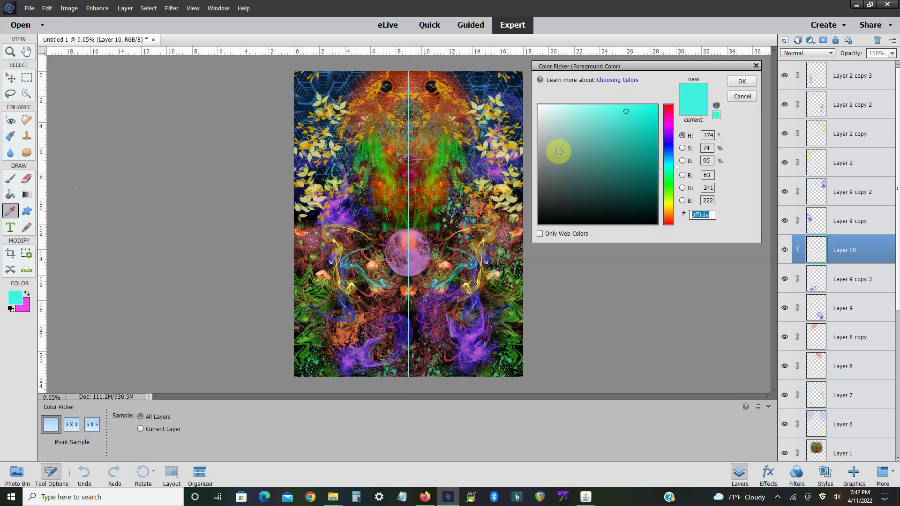
click(668, 200)
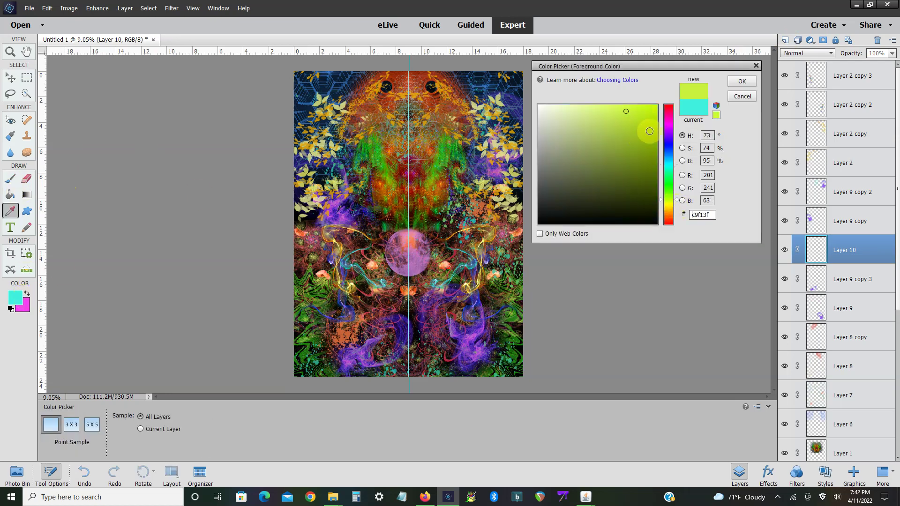
click(649, 129)
click(669, 205)
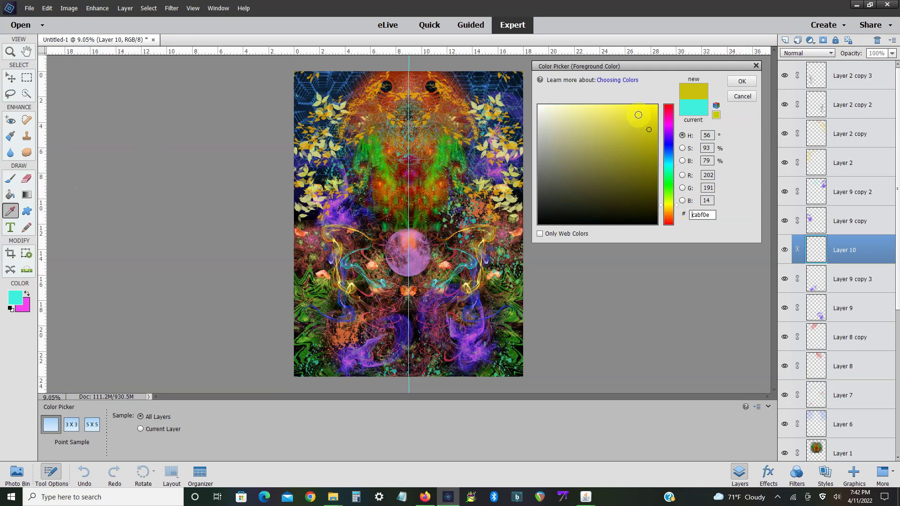
click(650, 118)
click(742, 81)
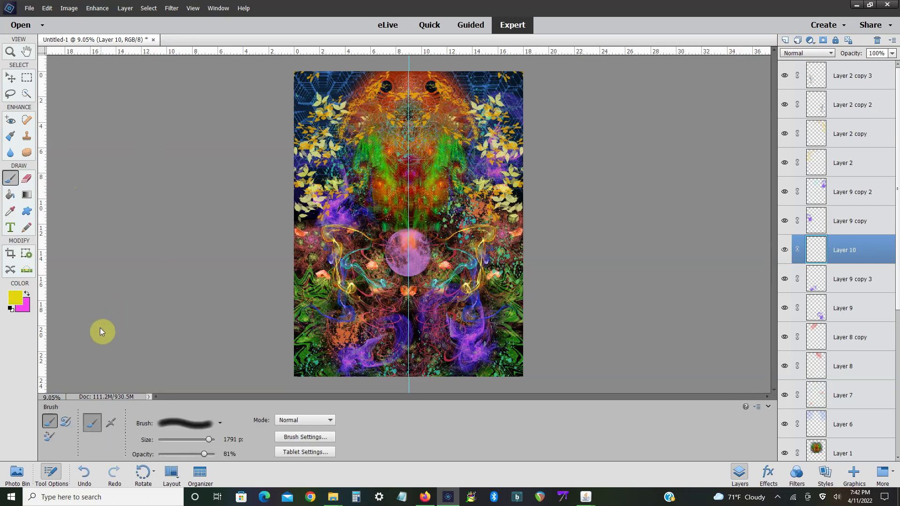
- Draw the Sapphire fan-shaped custom line shape in yellow near the poster's upper left
click(25, 216)
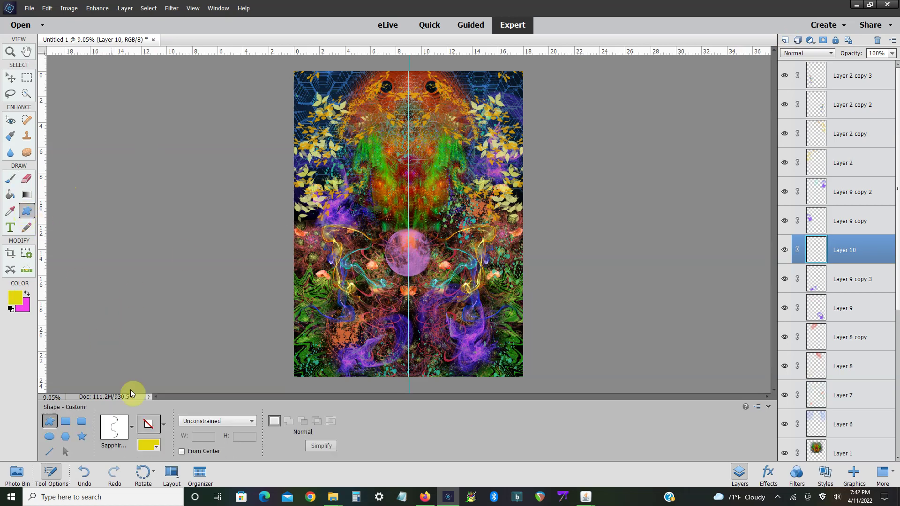
click(131, 425)
scroll(126, 369, down, 1)
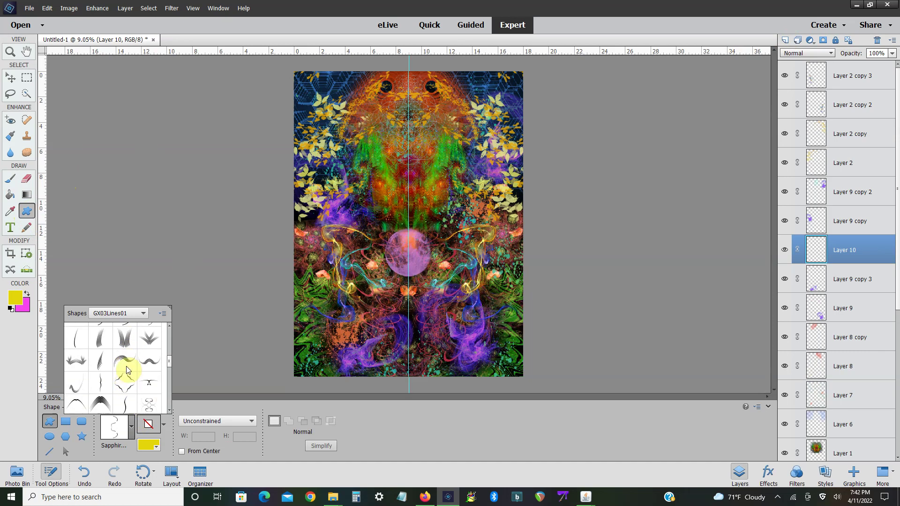
click(149, 338)
click(143, 203)
mouse_move(378, 103)
mouse_down()
mouse_move(309, 128)
mouse_move(319, 136)
mouse_up()
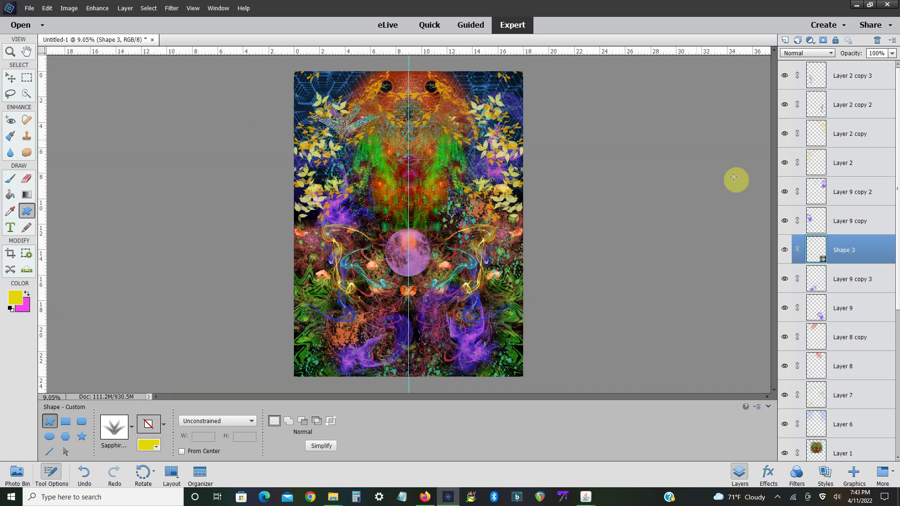
right_click(840, 250)
- Simplify the fan shape layer to pixels and rotate it about -60 degrees
click(819, 285)
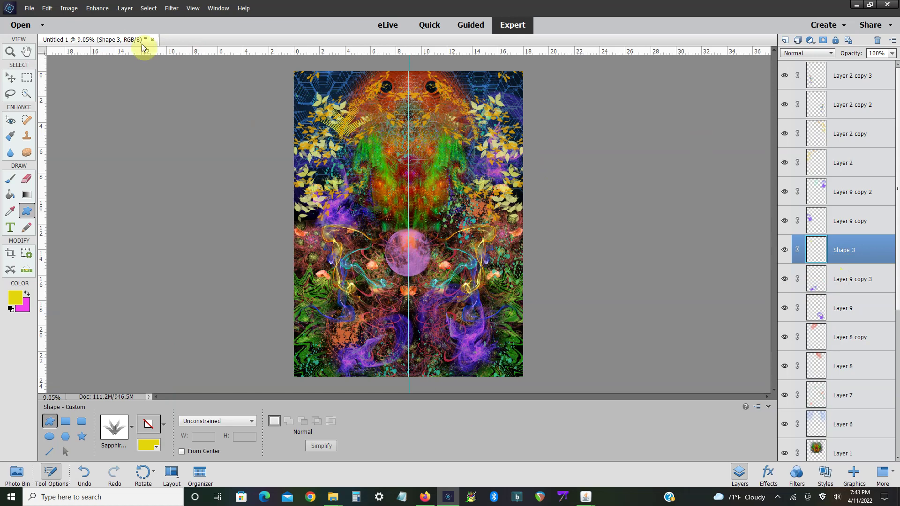
key(ctrl+equal)
key(ctrl+equal)
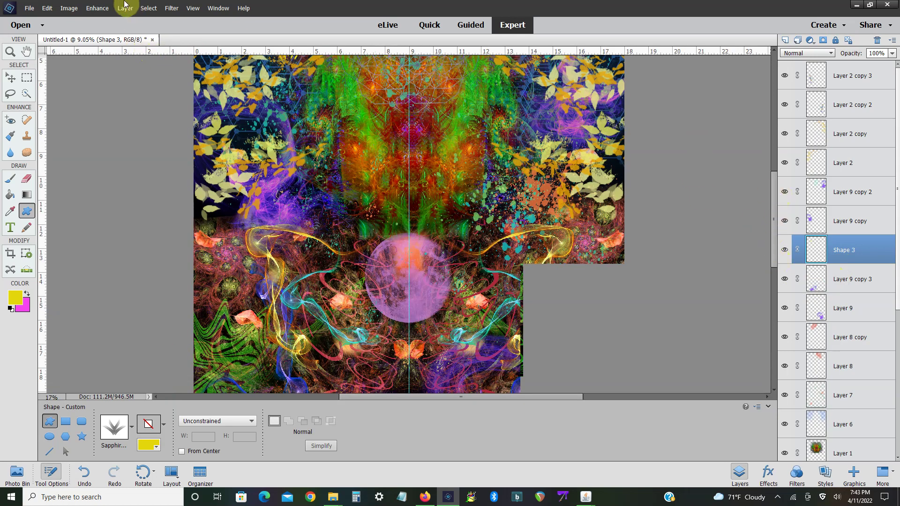
click(69, 8)
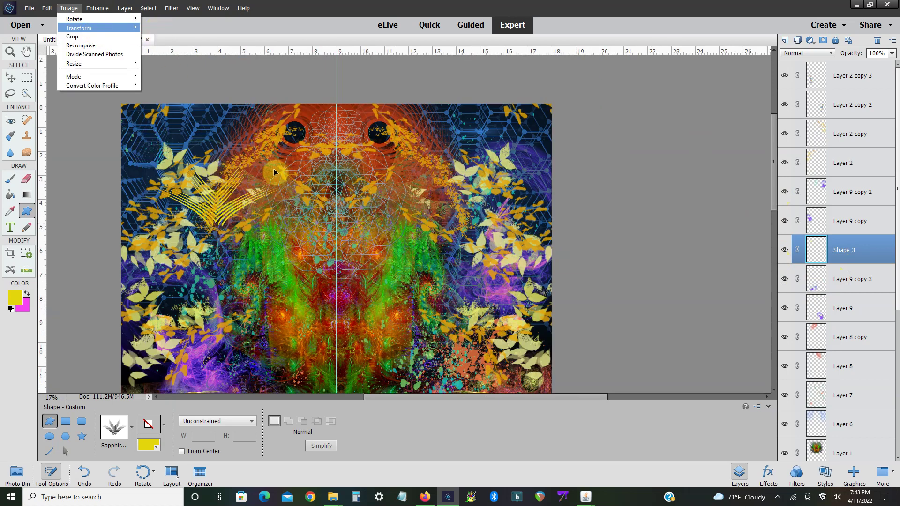
key(ctrl+t)
click(257, 107)
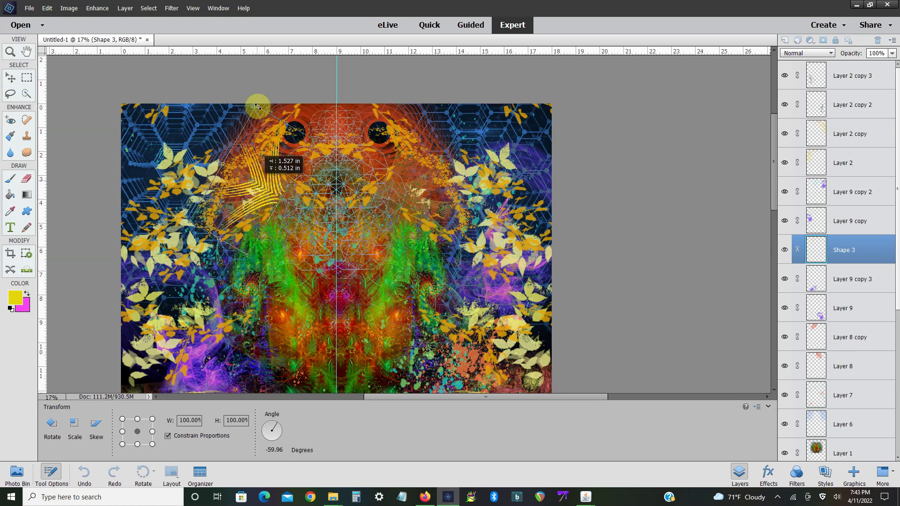
key(Return)
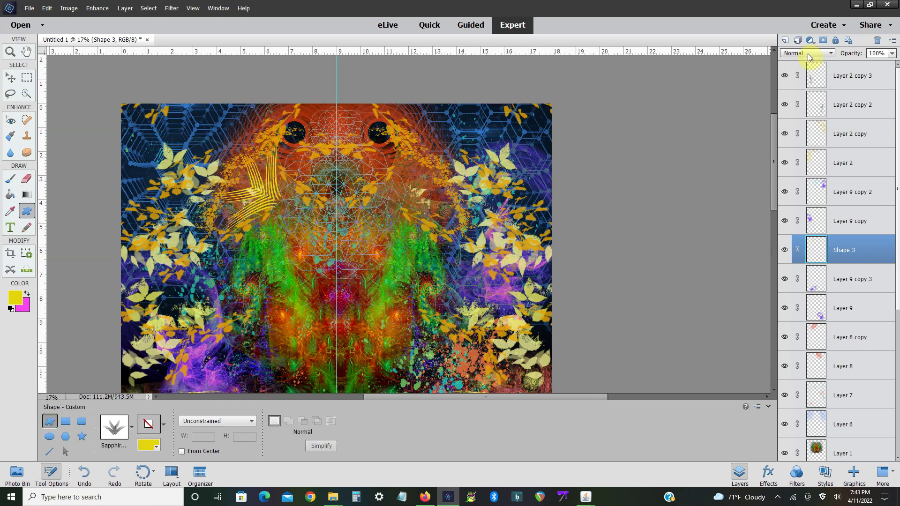
- Try Difference, Exclusion and Screen blends, settle Shape 3 on Overlay, and start duplicating it
click(807, 53)
click(786, 225)
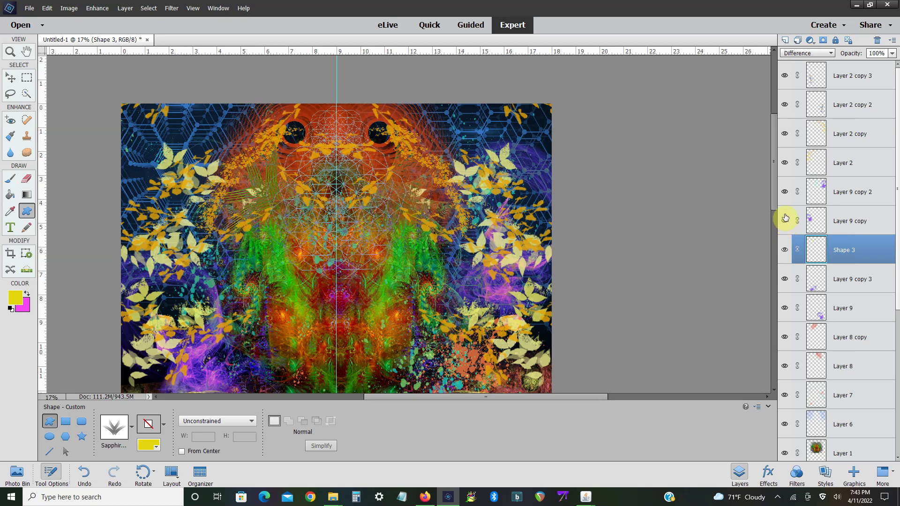
click(822, 56)
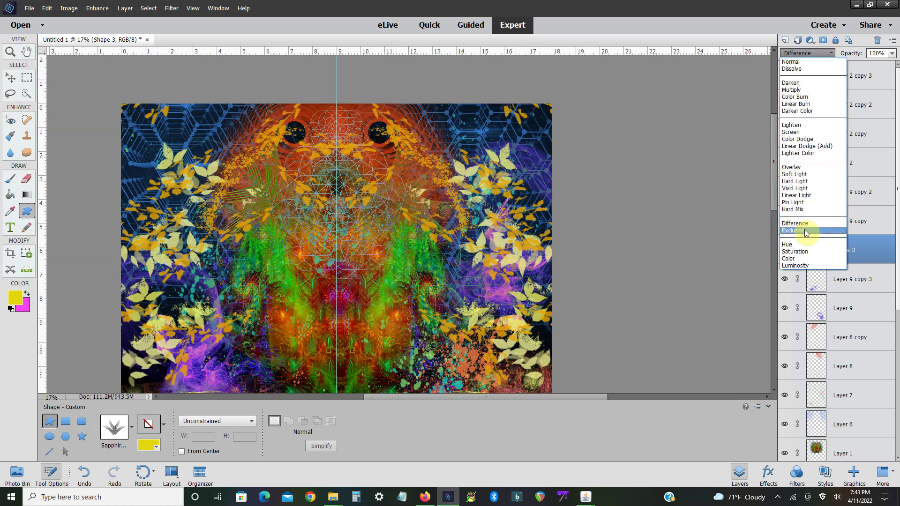
click(801, 227)
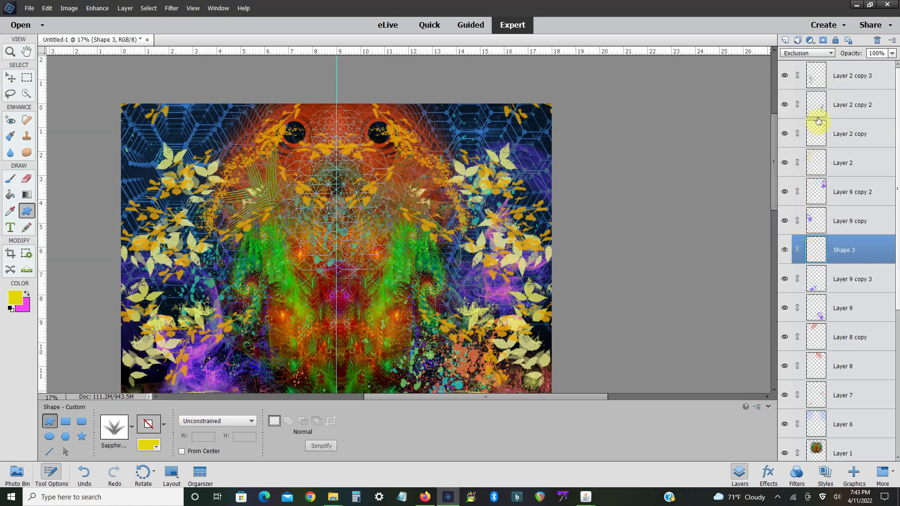
click(816, 54)
click(809, 134)
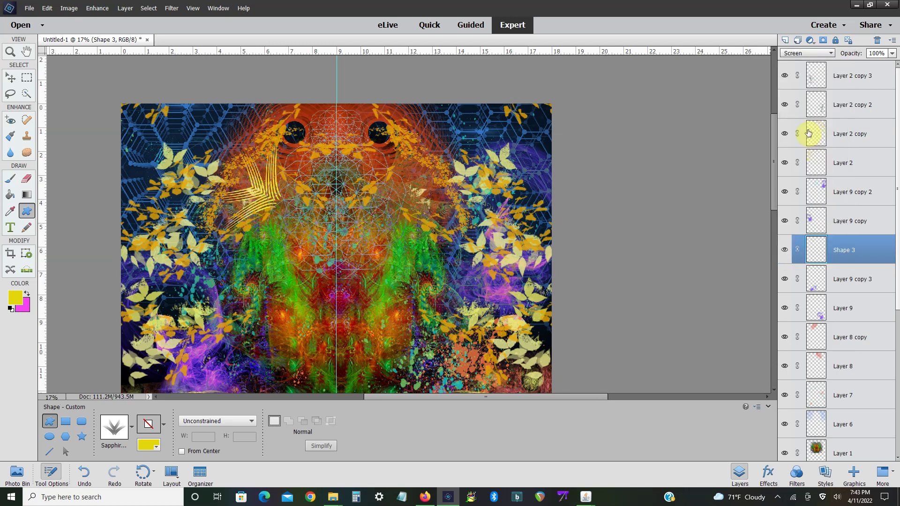
click(816, 53)
click(792, 167)
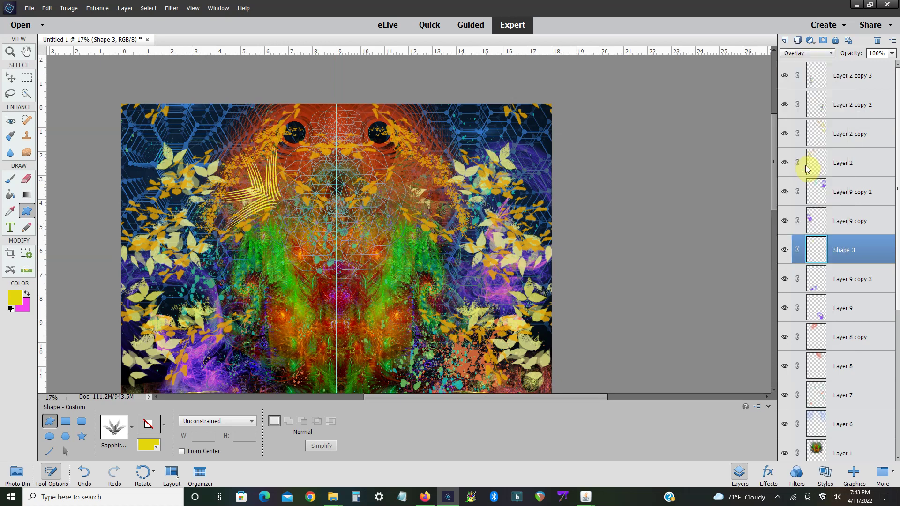
right_click(829, 256)
click(844, 250)
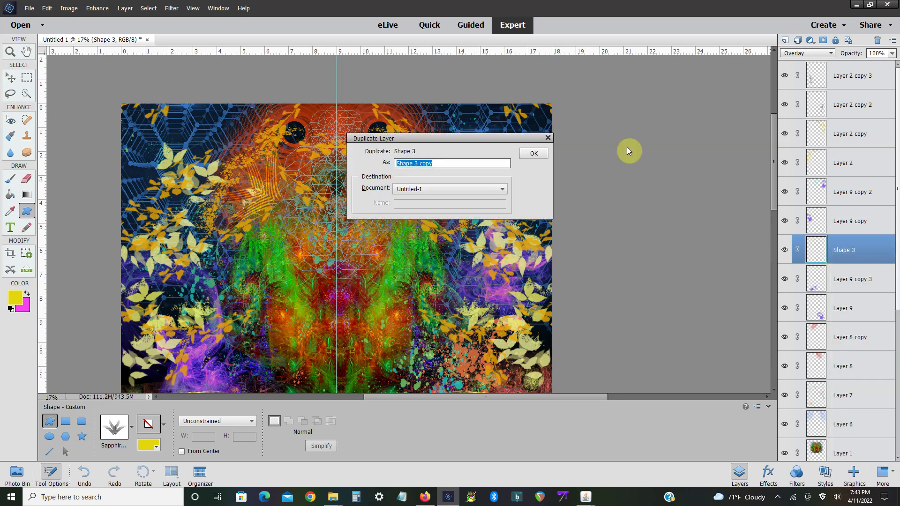
- Create Shape 3 copy, shrink it to about 75% and rotate it, then merge it into Shape 3
click(526, 158)
click(69, 8)
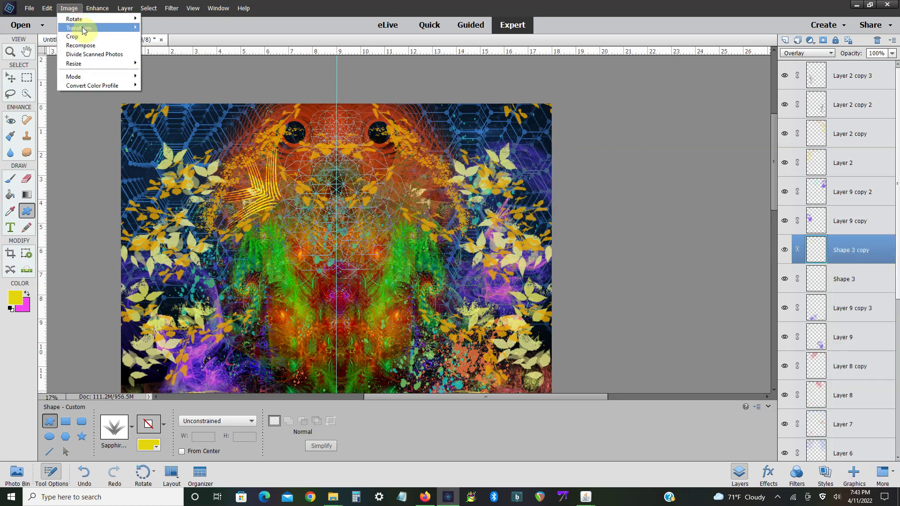
mouse_move(79, 27)
click(168, 28)
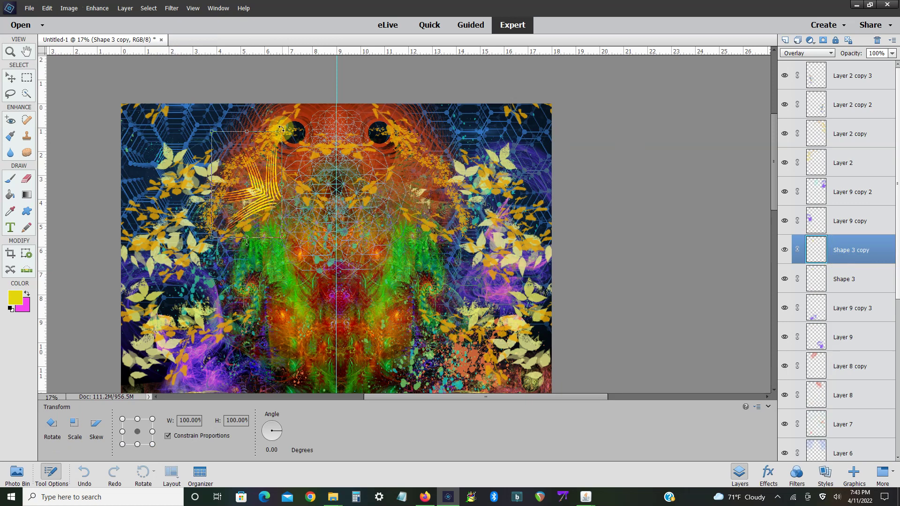
mouse_move(281, 129)
mouse_down()
mouse_move(264, 157)
mouse_move(234, 137)
mouse_up()
drag(239, 195, 222, 177)
click(230, 244)
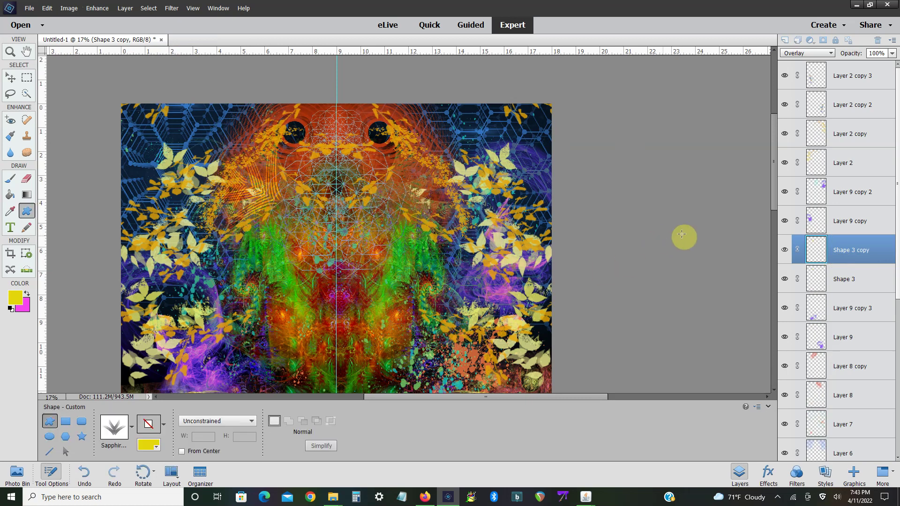
right_click(827, 245)
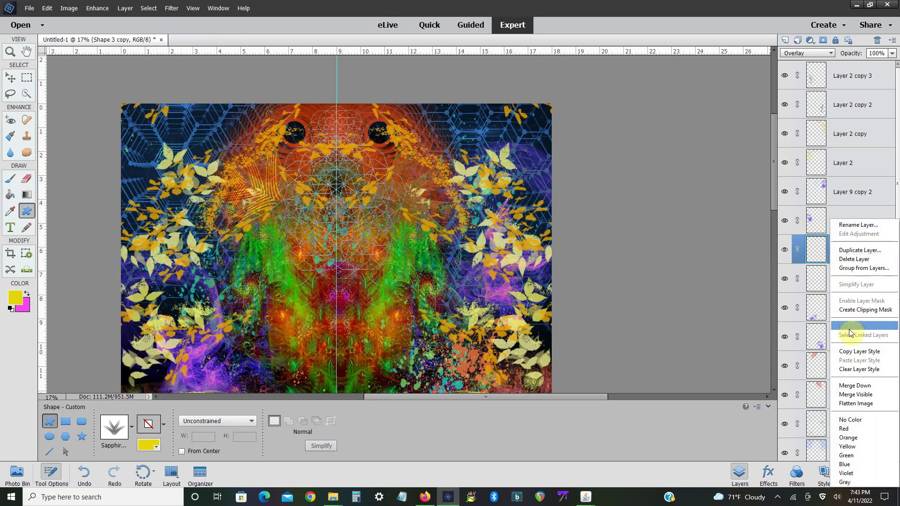
click(854, 385)
- Add another Shape 3 copy at 50% opacity, merge it down, and begin a fresh duplicate
right_click(844, 246)
click(827, 251)
click(532, 152)
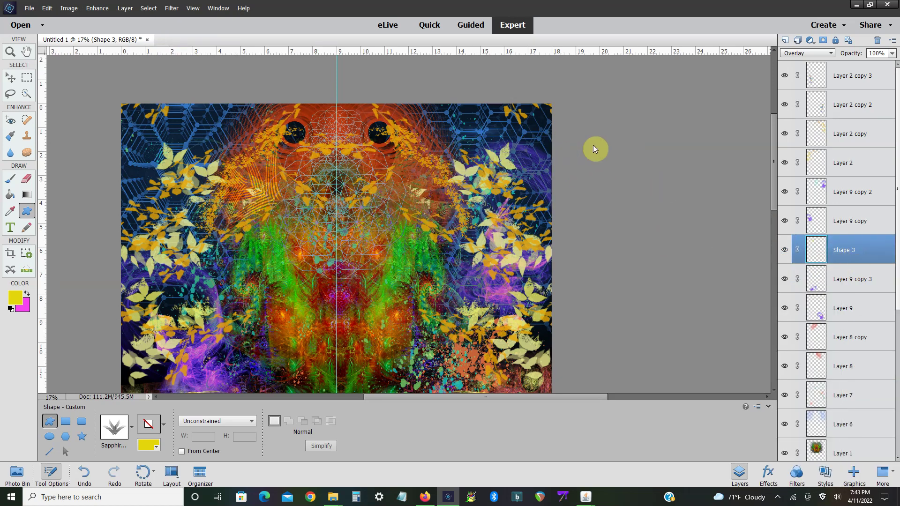
click(894, 54)
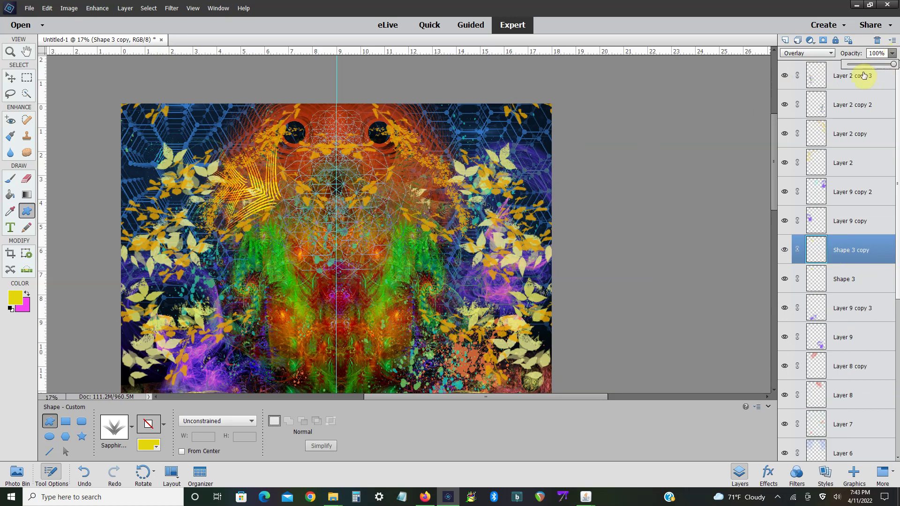
drag(871, 64, 870, 64)
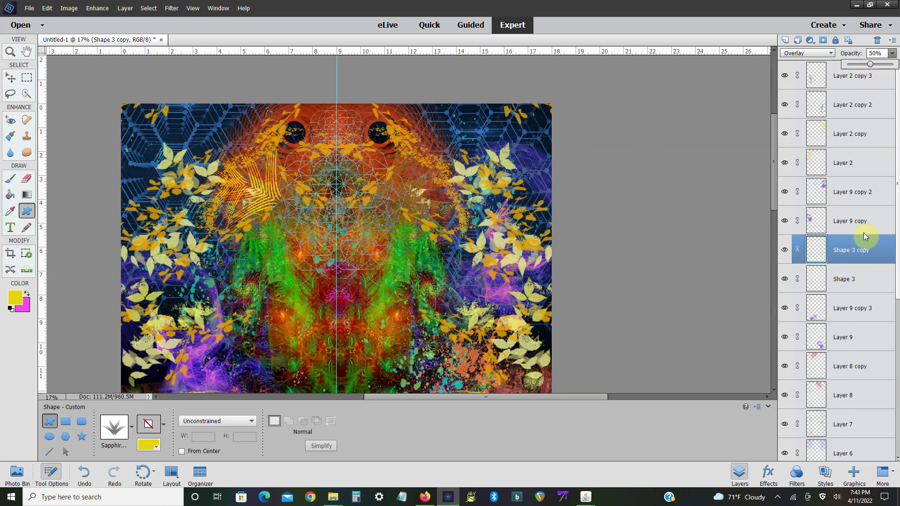
right_click(859, 254)
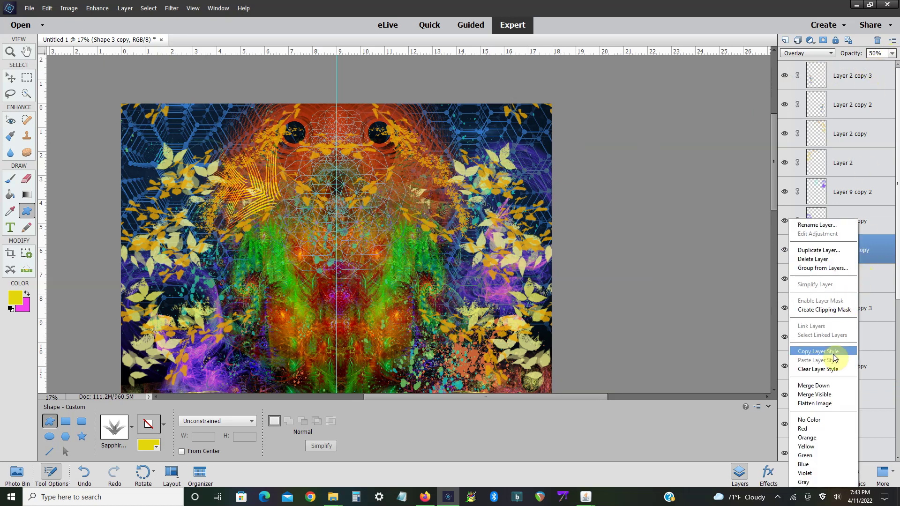
click(829, 385)
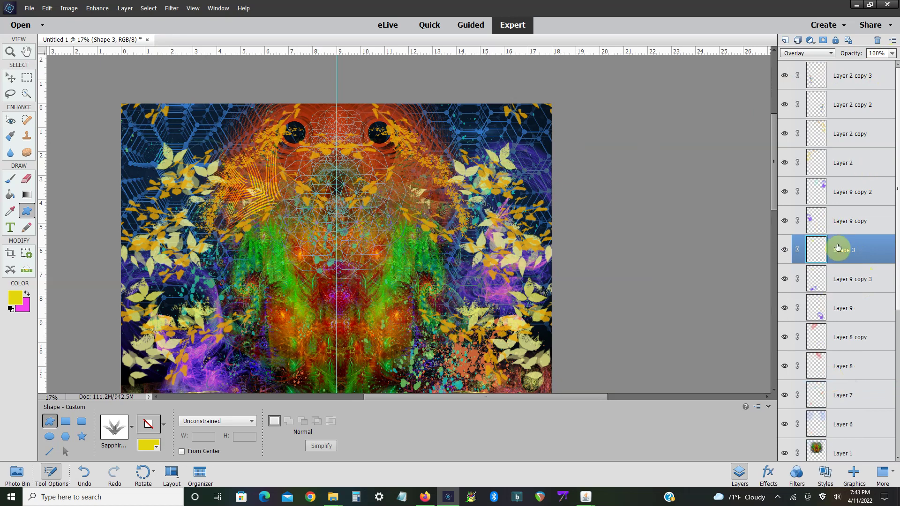
right_click(838, 247)
click(824, 249)
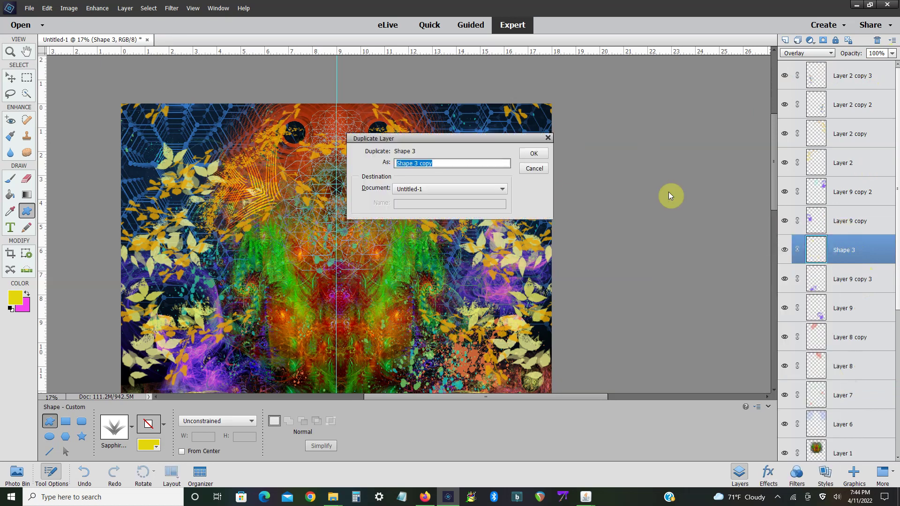
- Create Shape 3 copy, flip it horizontally, move it to the right, and add a guide at about 4.075 in
click(533, 153)
click(69, 8)
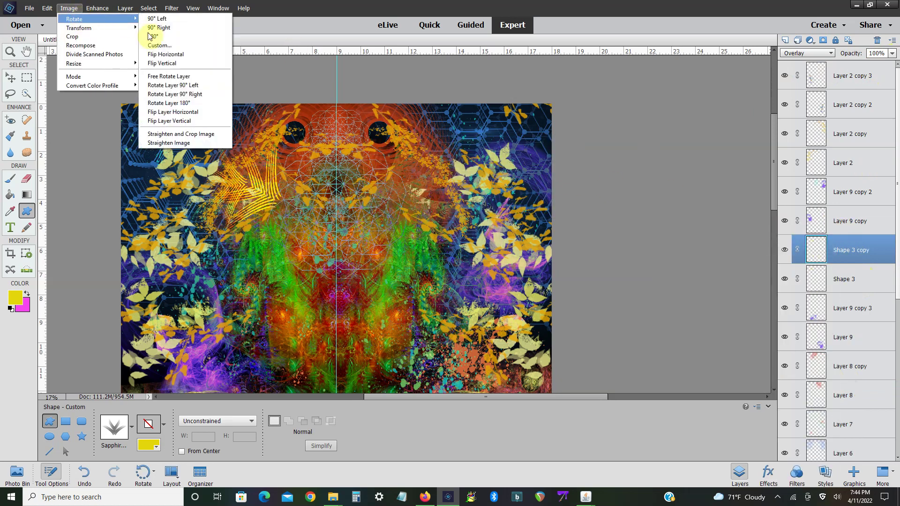
click(192, 112)
click(71, 7)
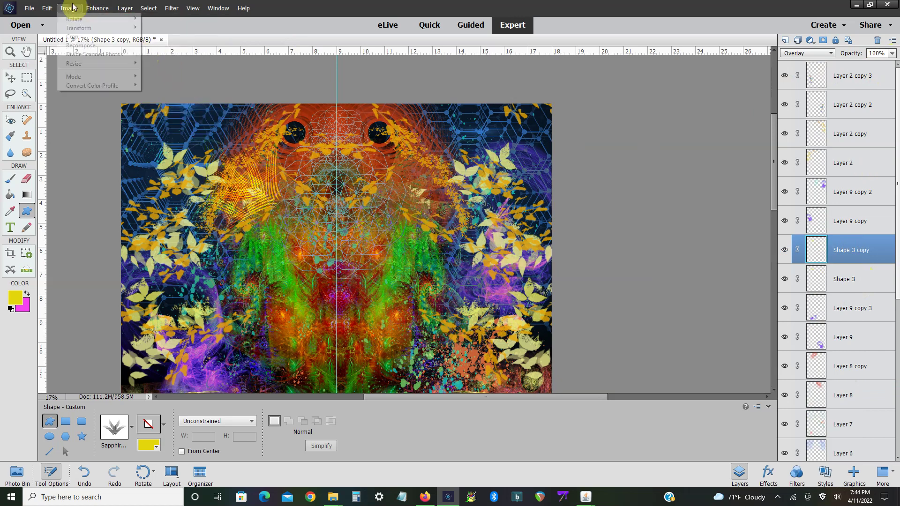
click(162, 28)
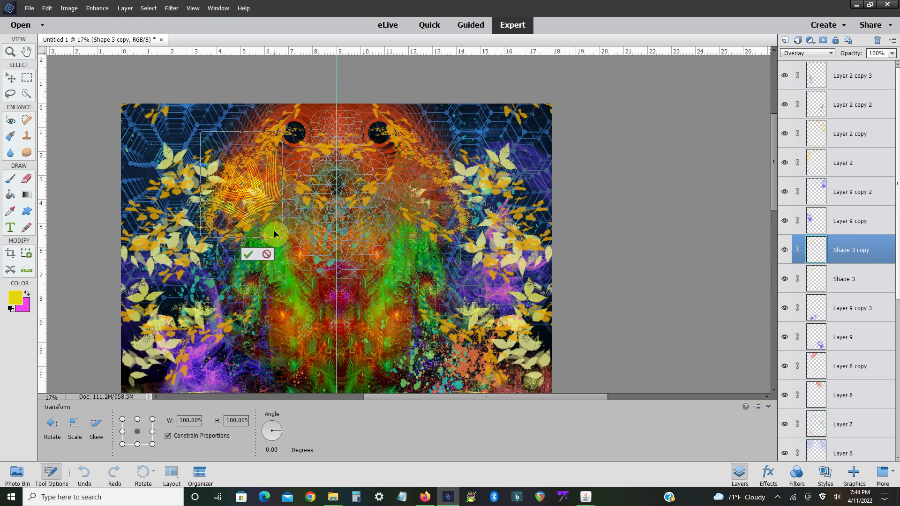
drag(275, 233, 451, 234)
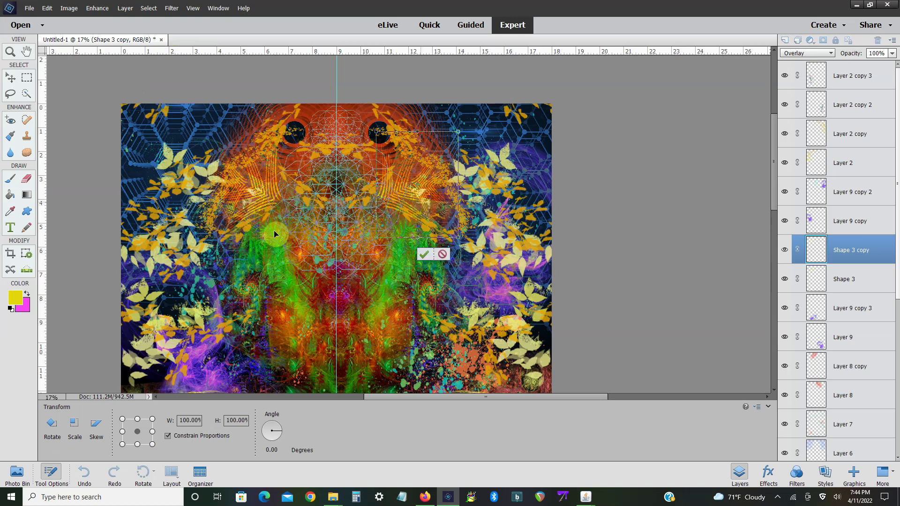
drag(265, 53, 282, 197)
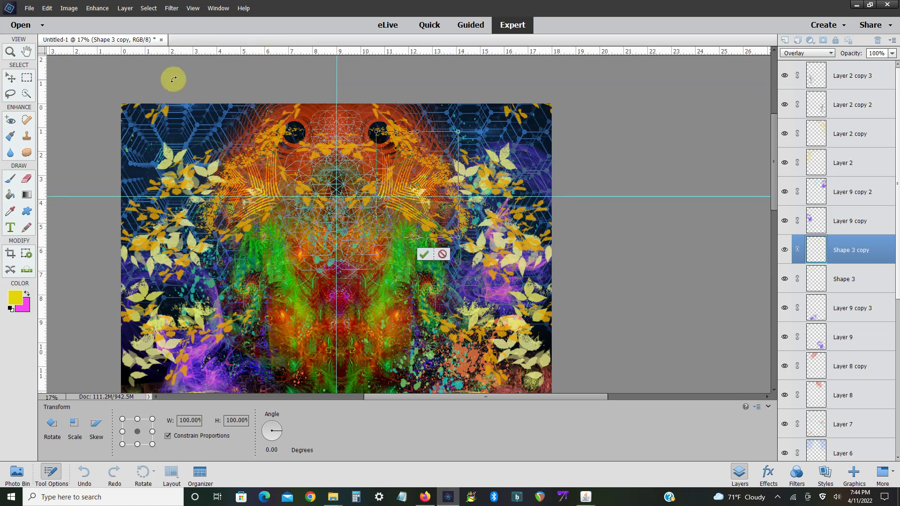
- Nudge the flipped copy into symmetrical alignment with the left shape and commit the transform
click(69, 8)
click(170, 29)
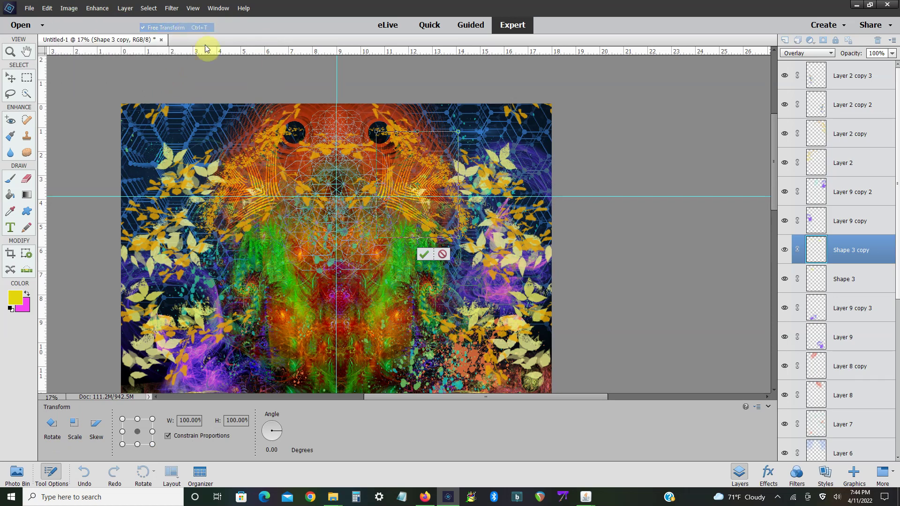
mouse_move(417, 185)
mouse_down()
mouse_move(406, 185)
mouse_move(417, 186)
mouse_up()
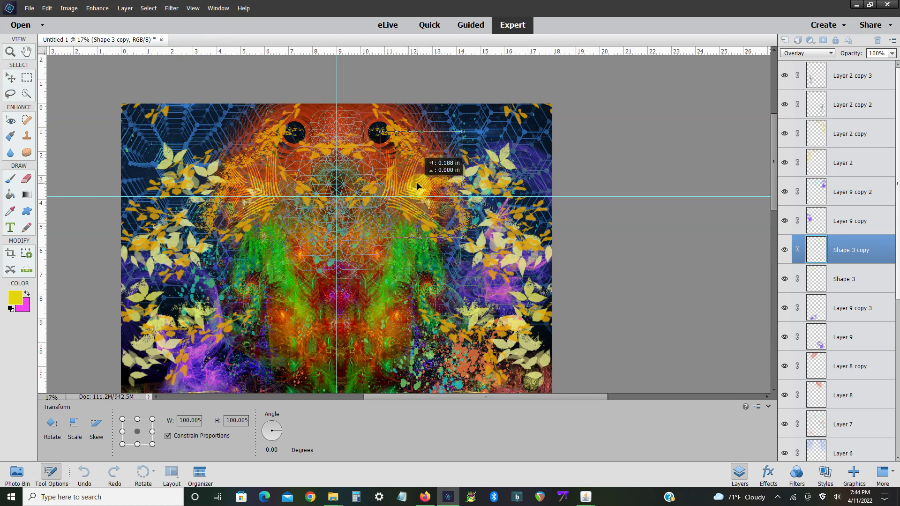
drag(418, 186, 430, 187)
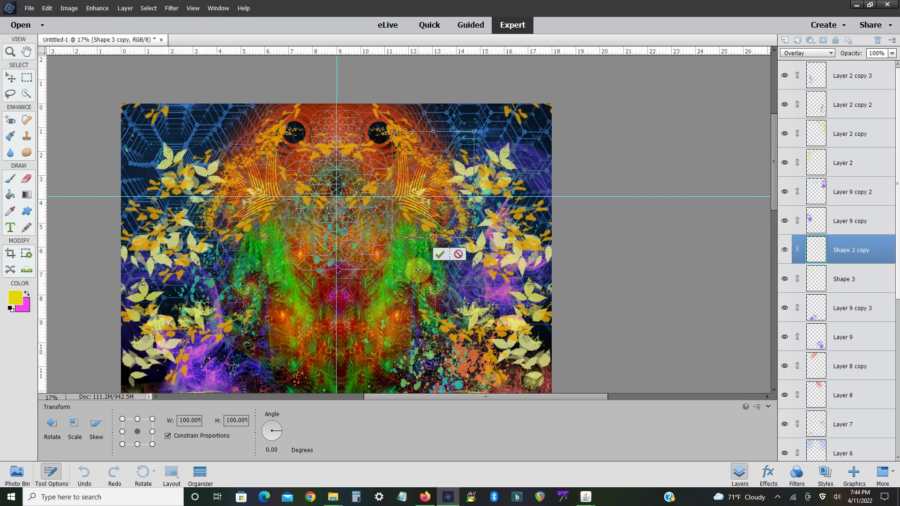
click(439, 254)
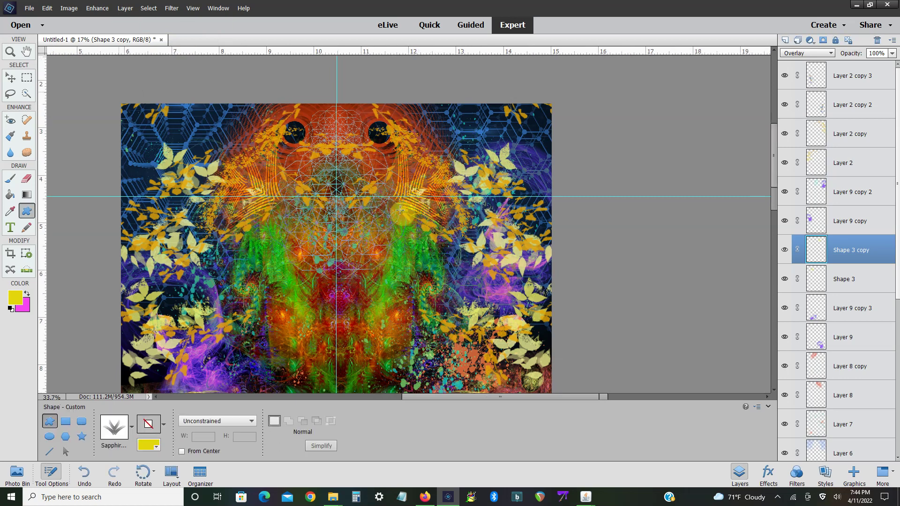
scroll(392, 215, up, 3)
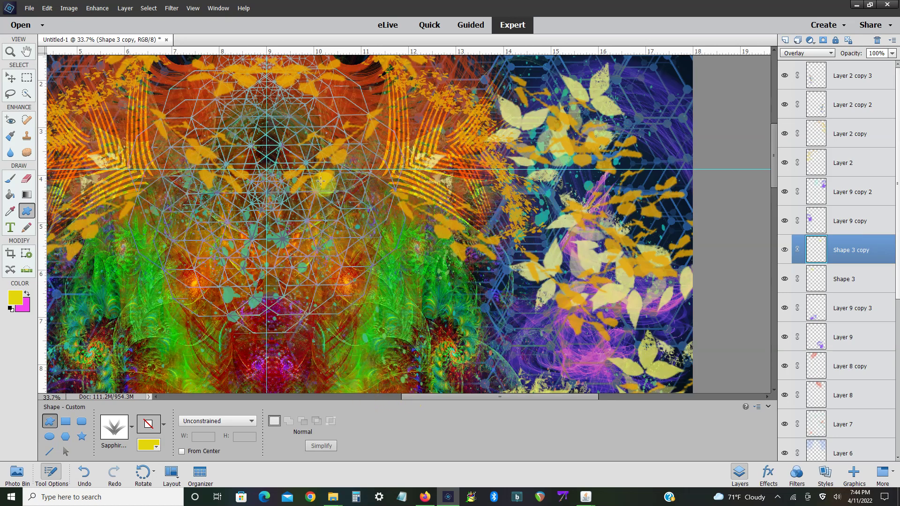
scroll(321, 181, left, 5)
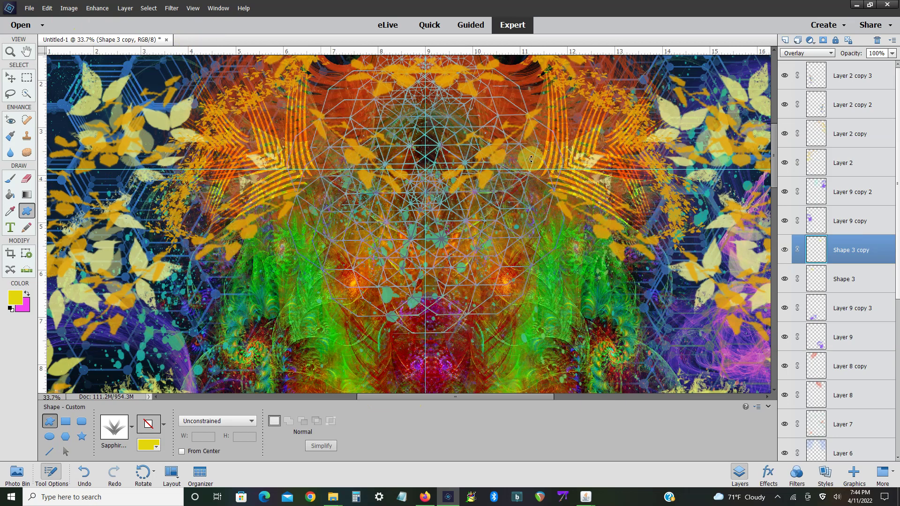
key(ctrl+t)
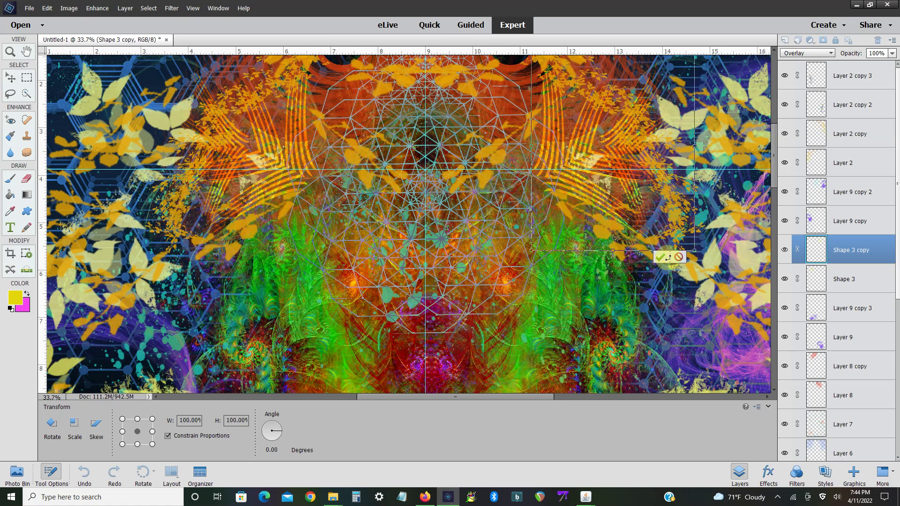
click(661, 257)
scroll(652, 252, down, 3)
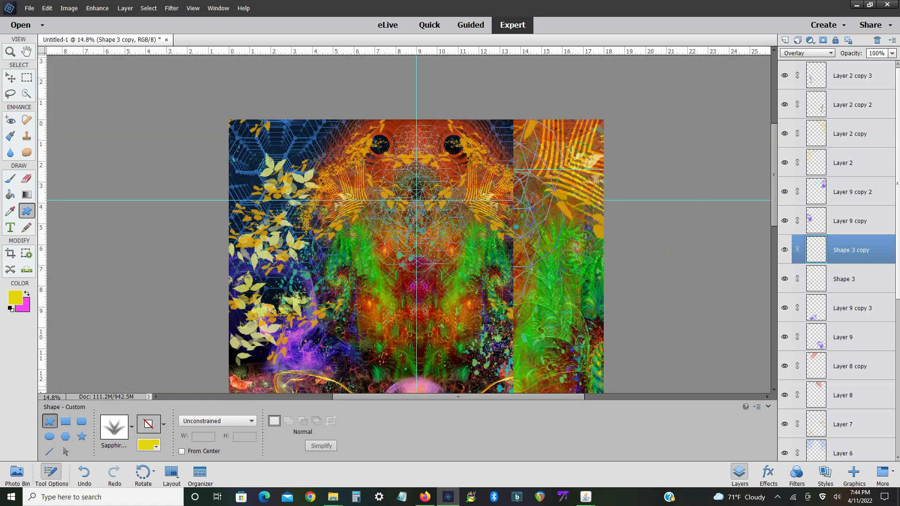
scroll(655, 256, down, 3)
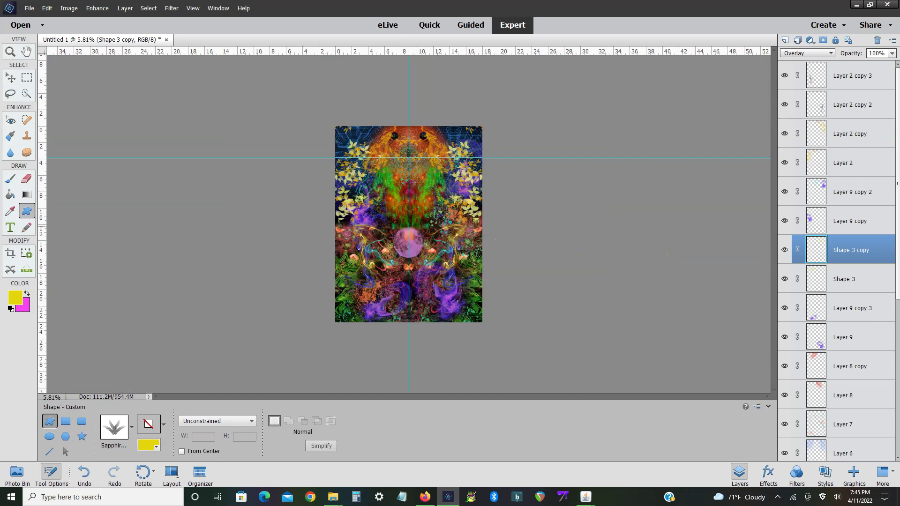
key(ctrl+equal)
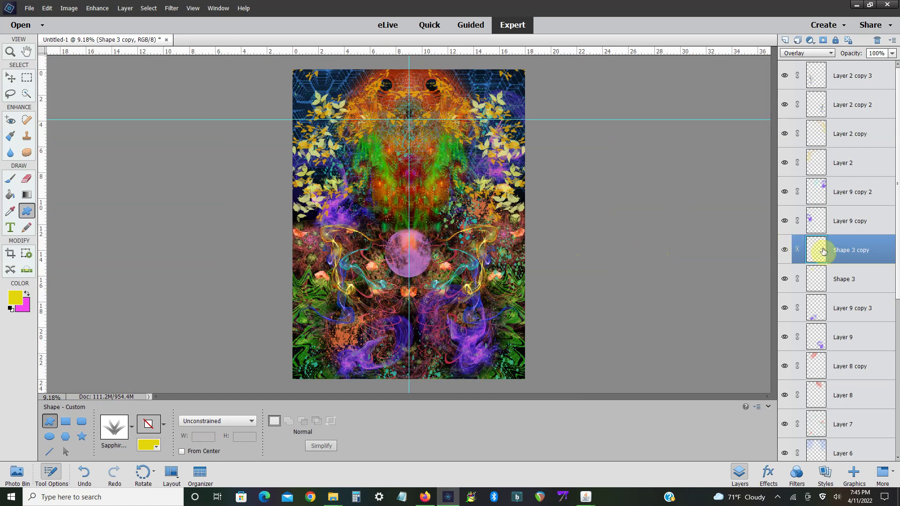
- Merge Shape 3 copy into Shape 3 and shift Shape 3's hue by -12
right_click(834, 287)
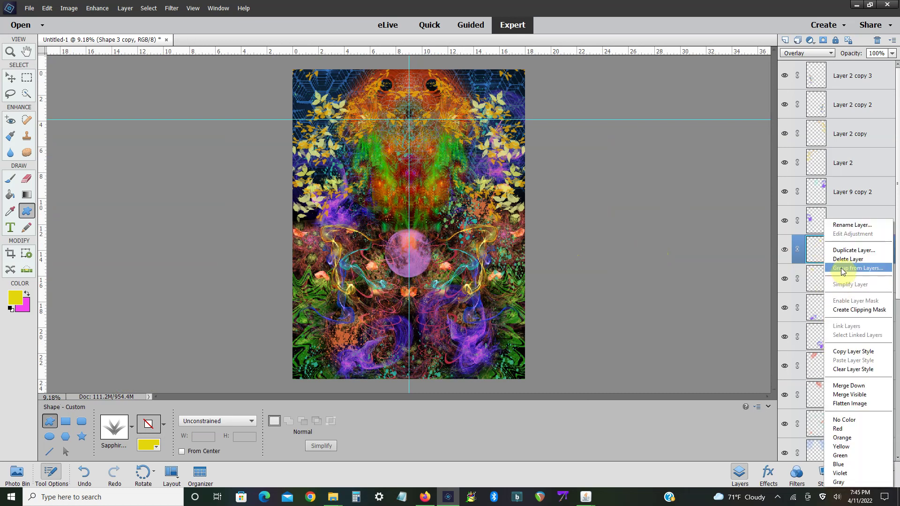
click(842, 386)
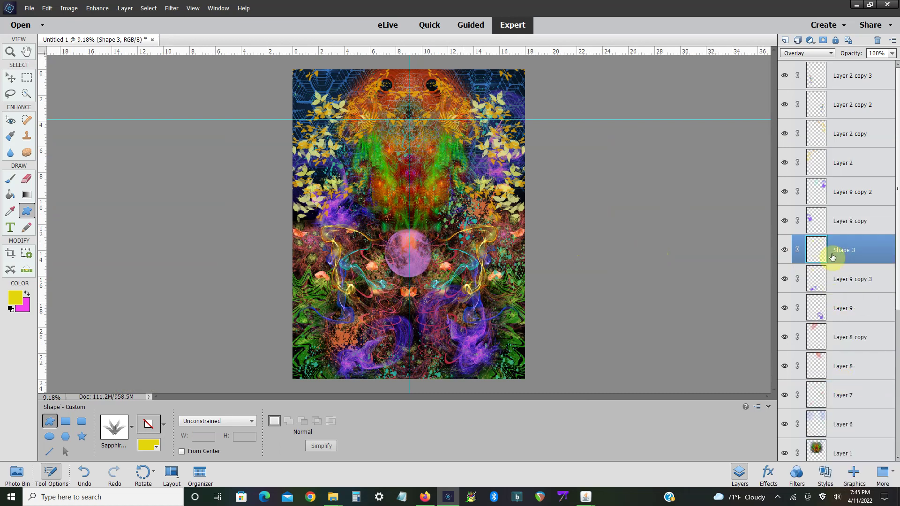
click(97, 8)
mouse_move(107, 103)
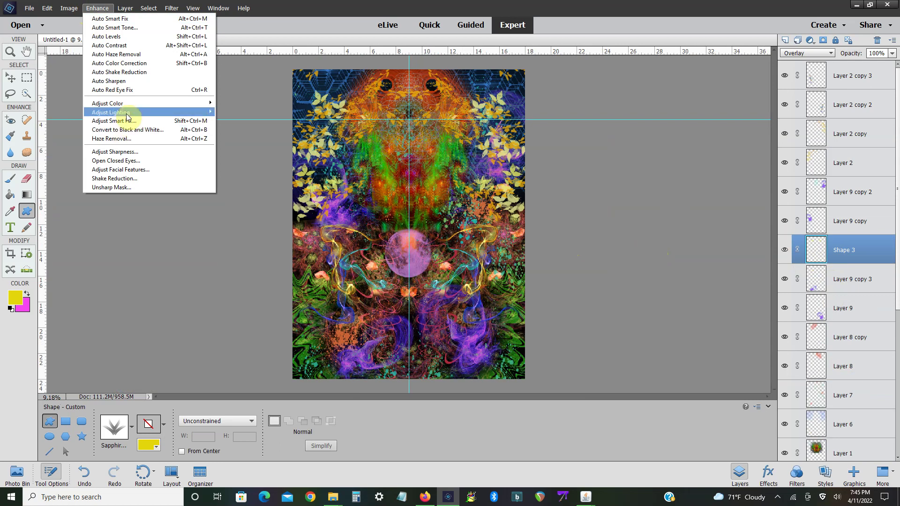
click(252, 111)
mouse_move(613, 161)
mouse_down()
mouse_move(580, 162)
mouse_move(619, 156)
mouse_move(605, 153)
mouse_move(612, 151)
mouse_up()
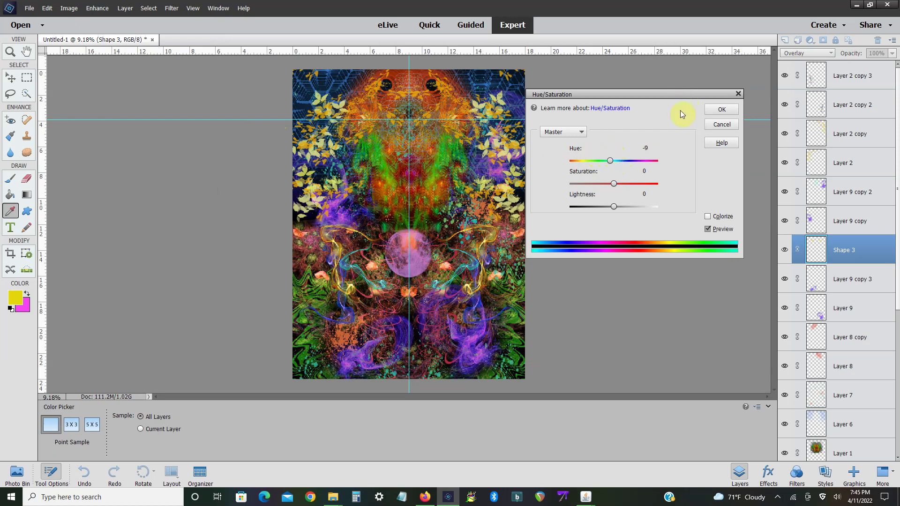
drag(611, 162, 607, 162)
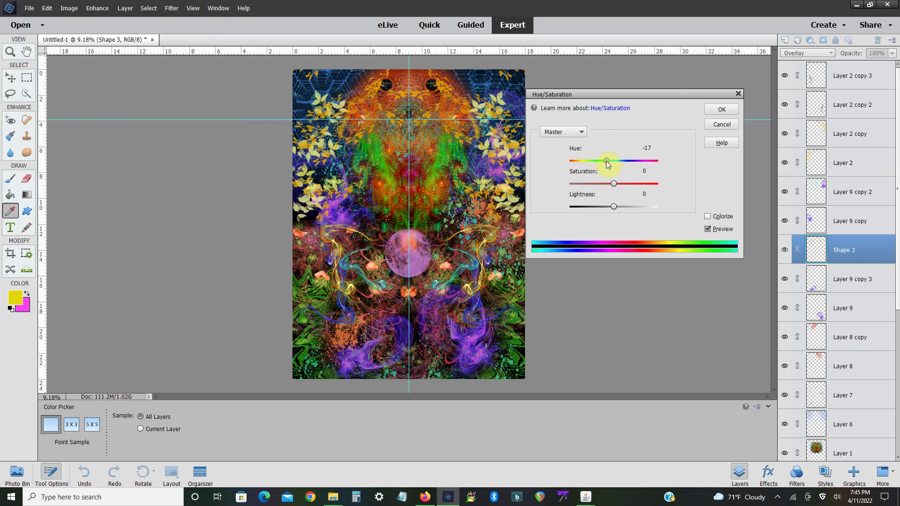
click(707, 113)
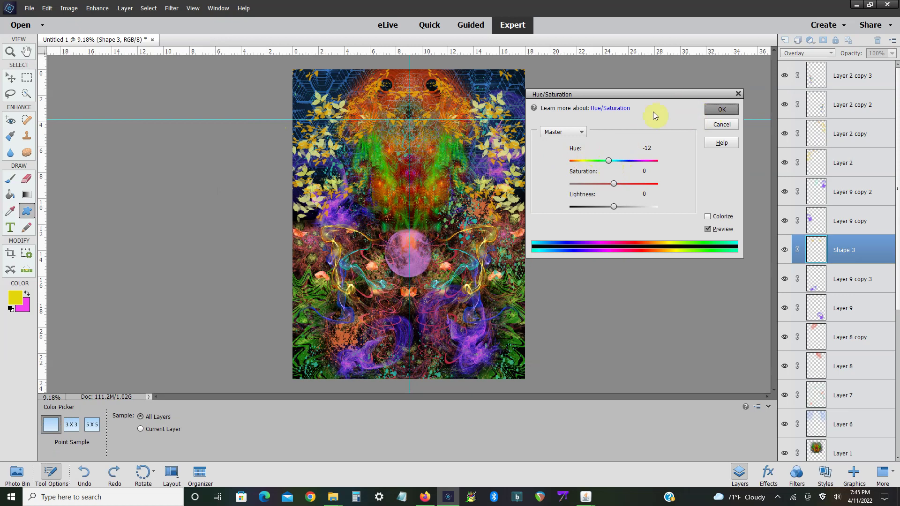
right_click(862, 240)
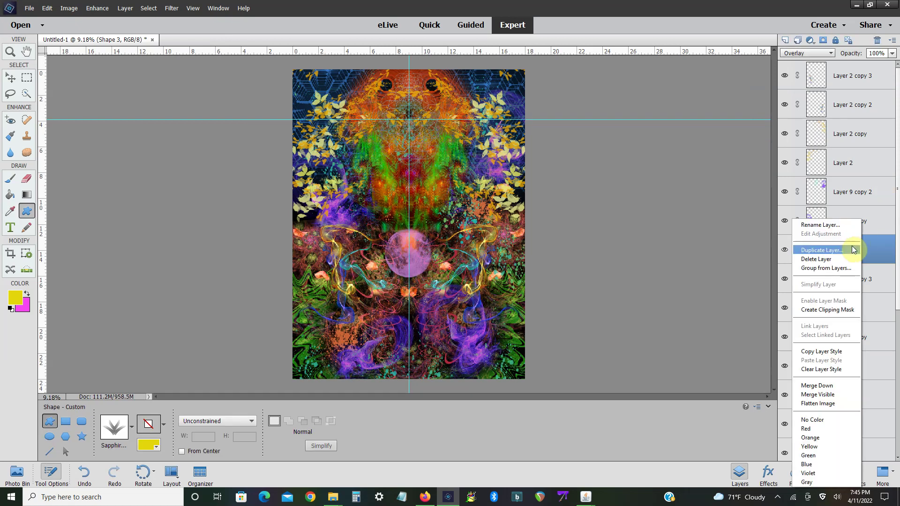
- Duplicate Shape 3 and nudge the new copy slightly upward
click(851, 250)
click(535, 154)
click(58, 11)
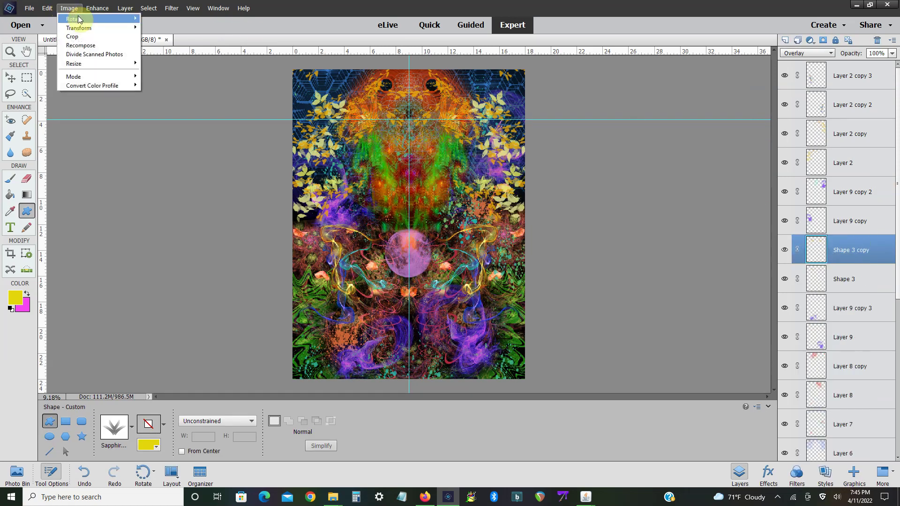
click(157, 29)
mouse_move(468, 131)
mouse_down()
mouse_move(452, 114)
mouse_move(449, 158)
mouse_up()
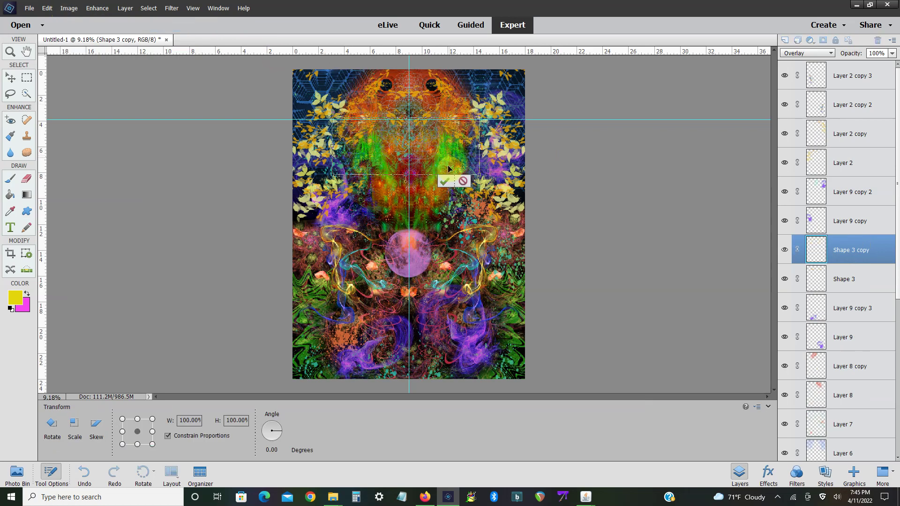
click(444, 182)
- Recolour Shape 3 copy with Hue -132, Saturation -66, Lightness +68, then fit the poster on screen
click(97, 8)
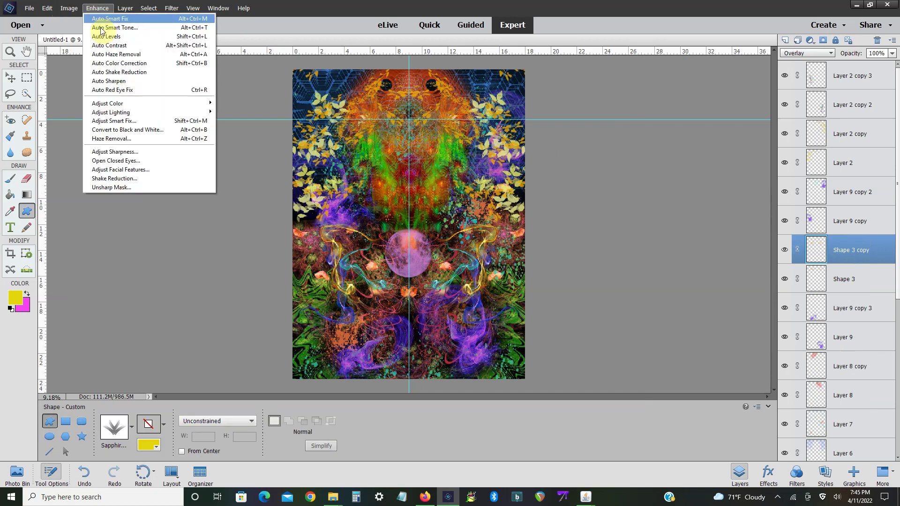
key(ctrl+u)
drag(651, 159, 650, 165)
drag(615, 206, 644, 206)
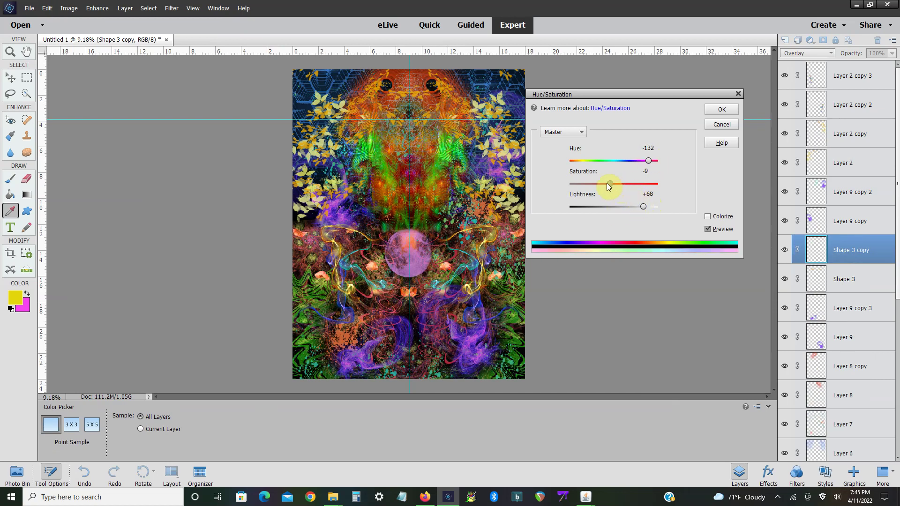
drag(583, 183, 585, 183)
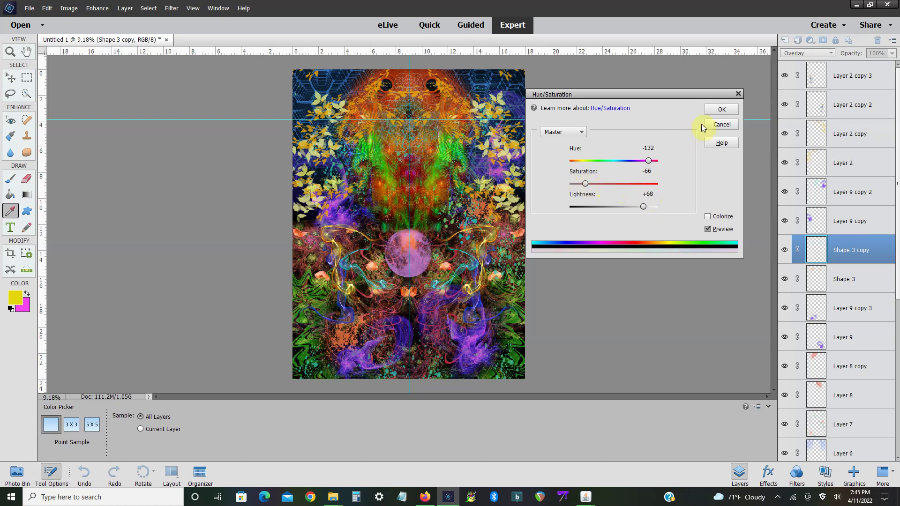
click(722, 109)
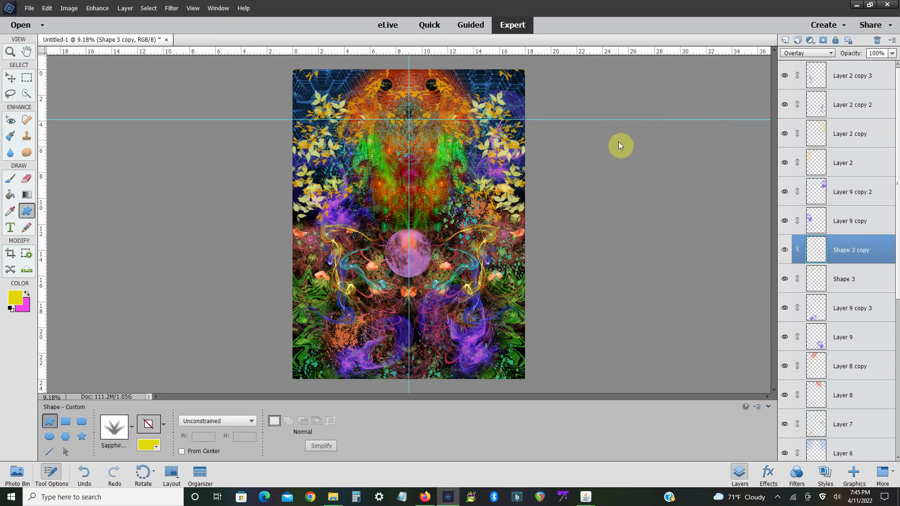
key(ctrl+equal)
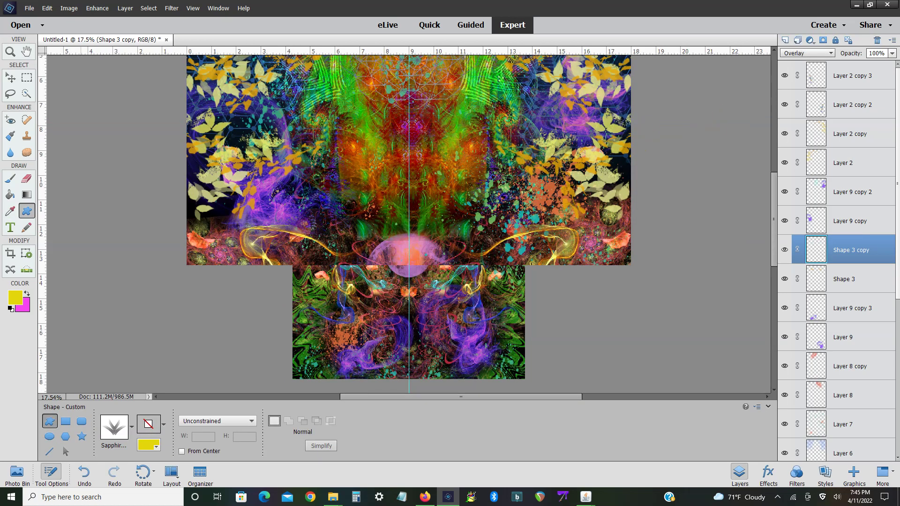
key(ctrl+0)
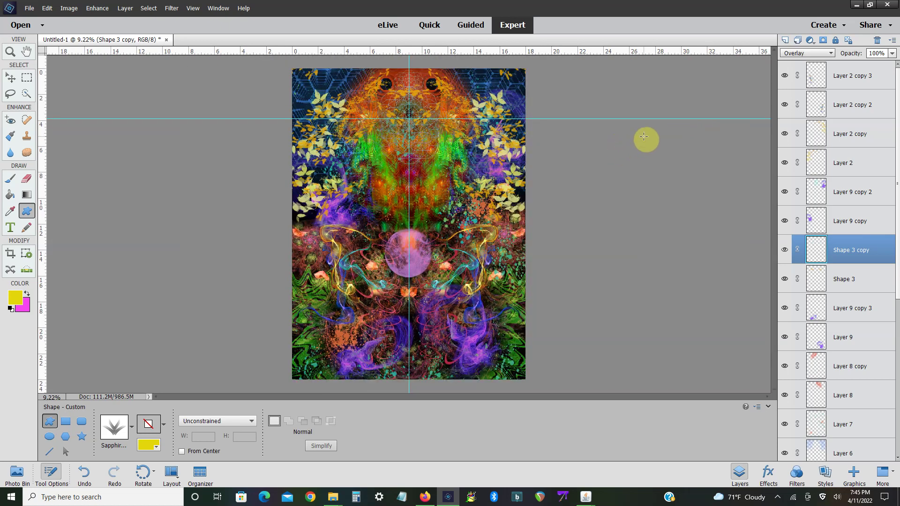
- Draw a dark-olive crosshatch grid custom shape low in the poster
click(132, 427)
drag(169, 363, 156, 377)
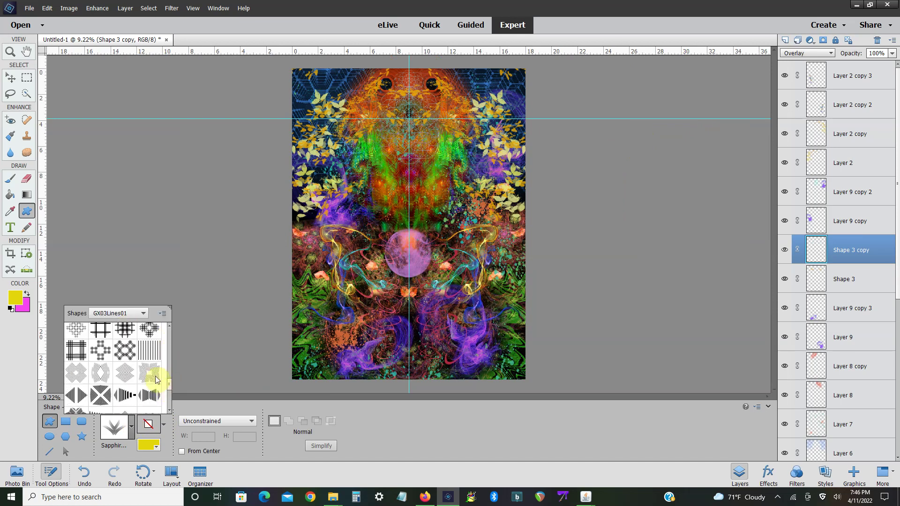
click(121, 350)
click(15, 298)
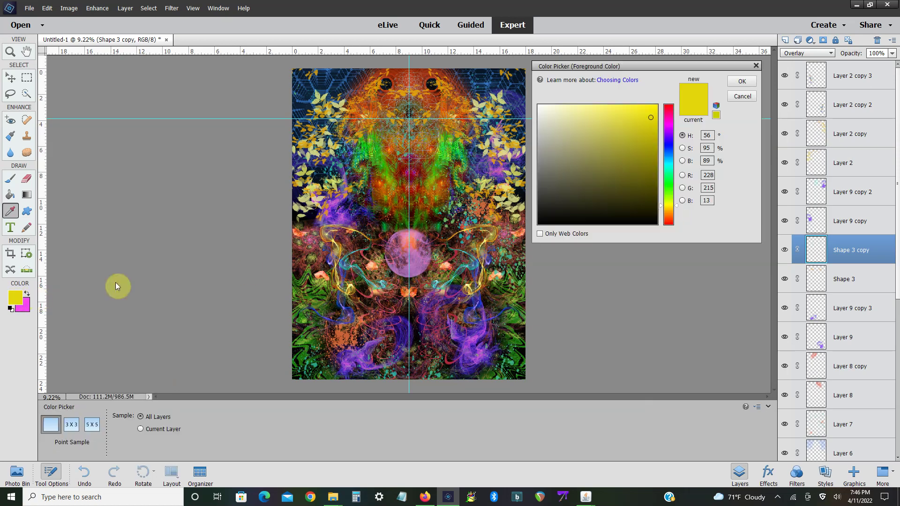
click(639, 181)
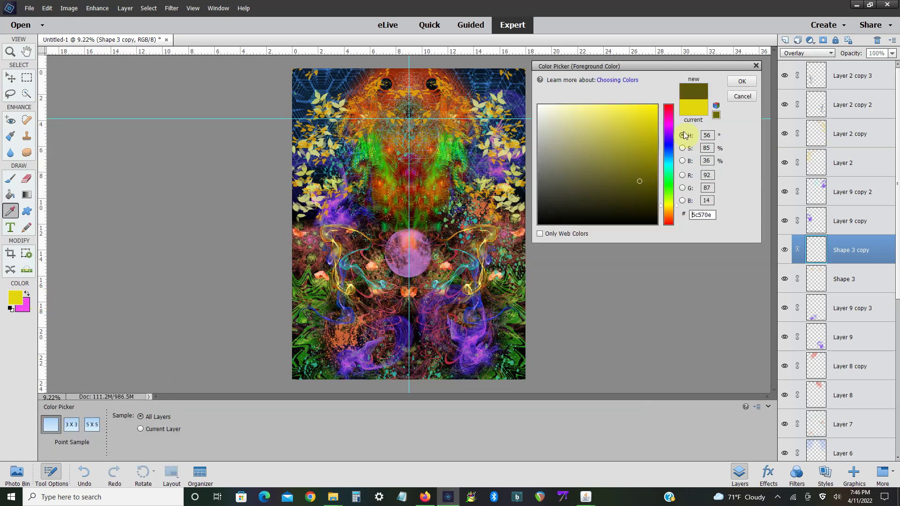
click(733, 83)
drag(395, 301, 435, 336)
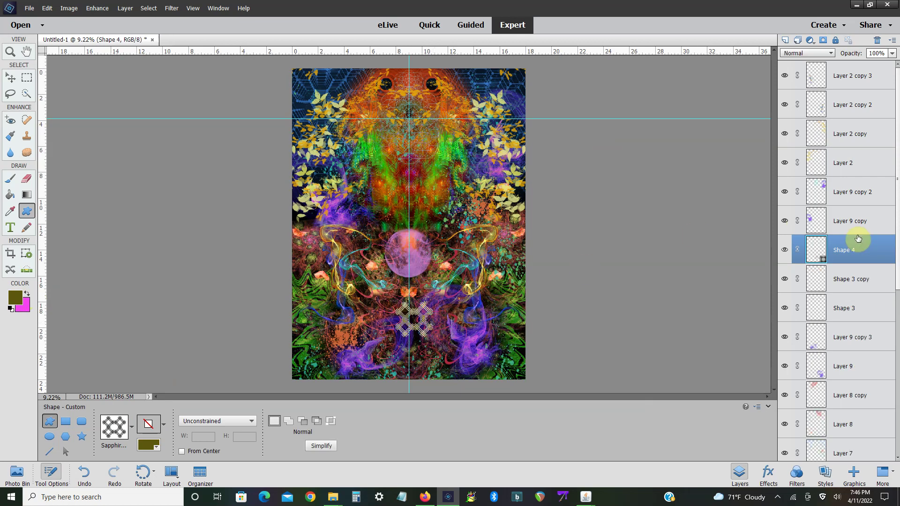
- Simplify Shape 4 and raise its Hue/Saturation Lightness to +37
right_click(857, 251)
click(816, 285)
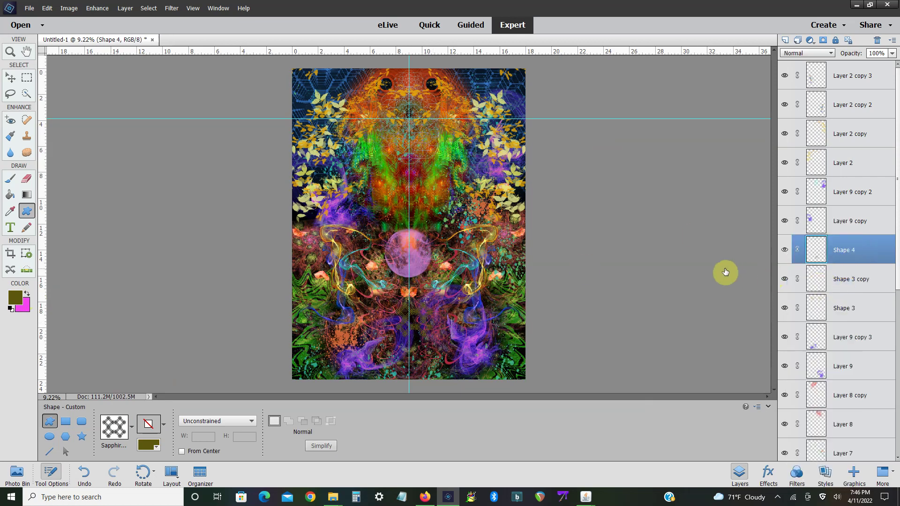
click(94, 8)
click(248, 112)
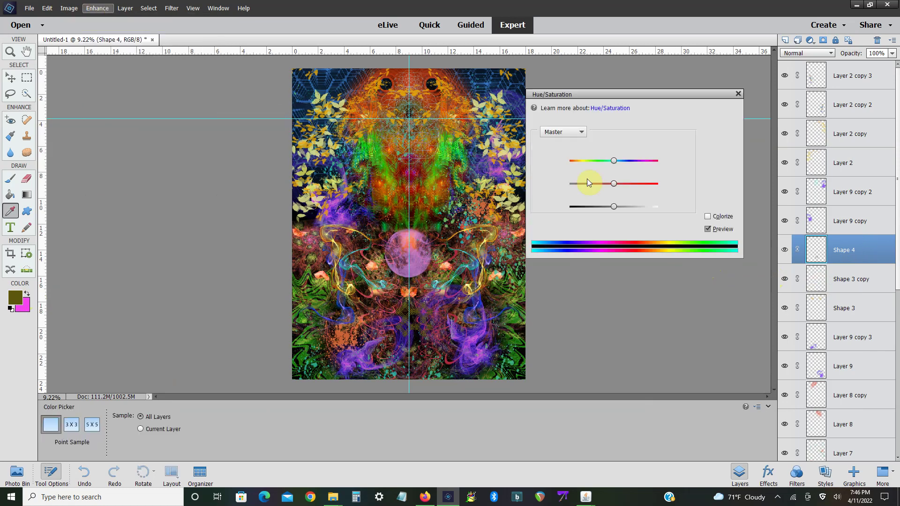
drag(613, 207, 630, 207)
click(707, 109)
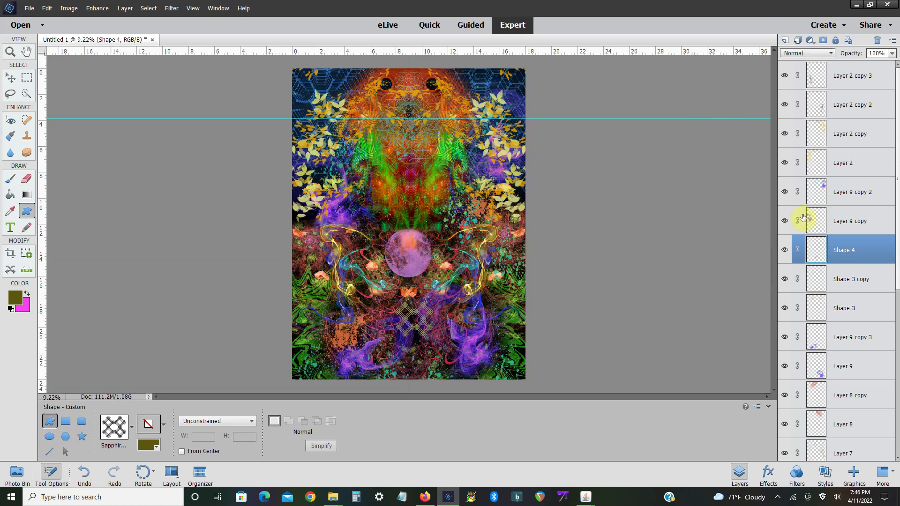
- Duplicate Shape 4 and rotate the copy about 46° beside it
right_click(833, 253)
click(815, 250)
click(535, 153)
click(69, 8)
click(166, 27)
drag(431, 320, 451, 353)
mouse_move(472, 324)
mouse_down()
mouse_move(469, 342)
mouse_move(459, 341)
mouse_move(464, 354)
mouse_up()
- Add Shape 4 copy 2 lower left of centre, scaled about 86% and rotated about 48°
click(450, 382)
right_click(846, 250)
click(839, 258)
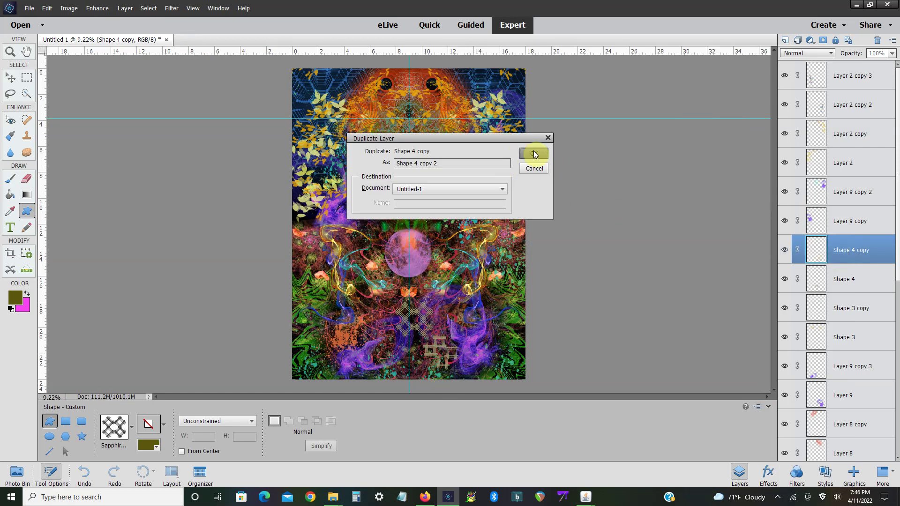
click(534, 153)
click(69, 8)
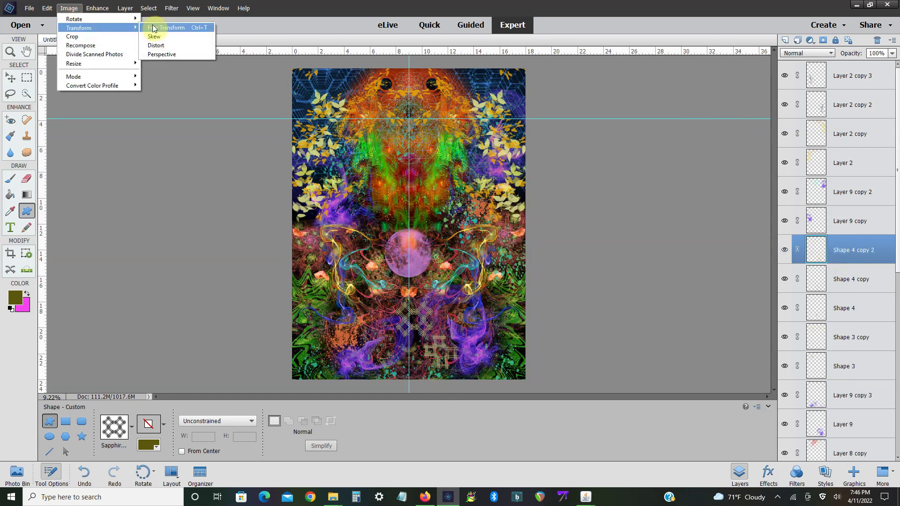
click(155, 27)
mouse_move(438, 358)
mouse_down()
mouse_move(380, 354)
mouse_move(394, 362)
mouse_move(370, 364)
mouse_up()
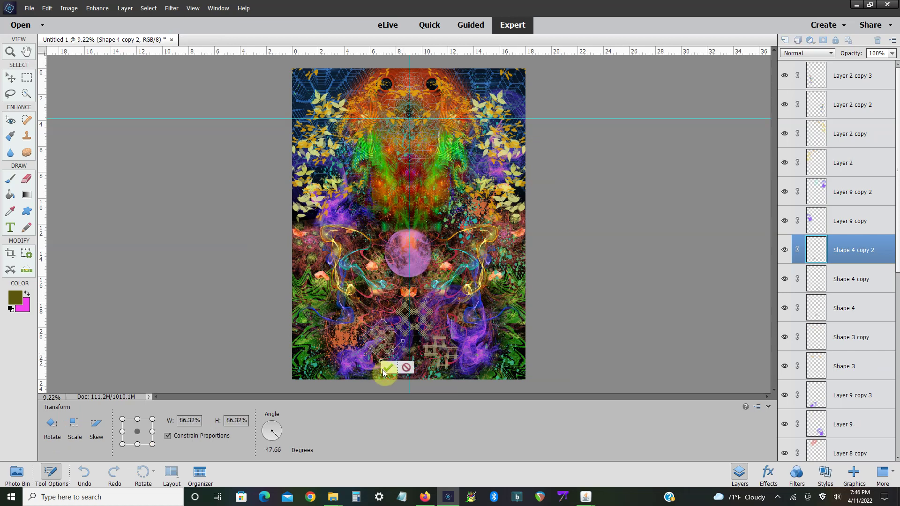
click(388, 368)
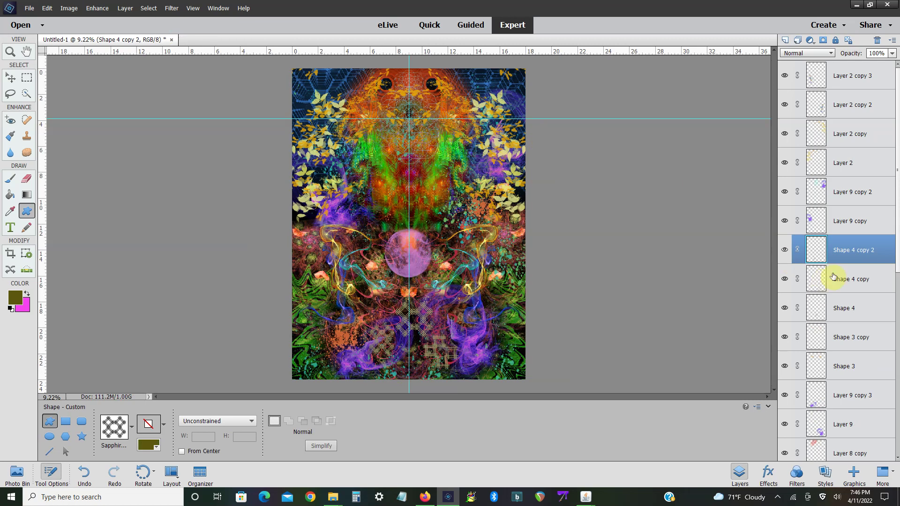
- Keep Shape 4 copy 2, duplicate it as Shape 4 copy 3, and zoom in
right_click(840, 249)
click(828, 257)
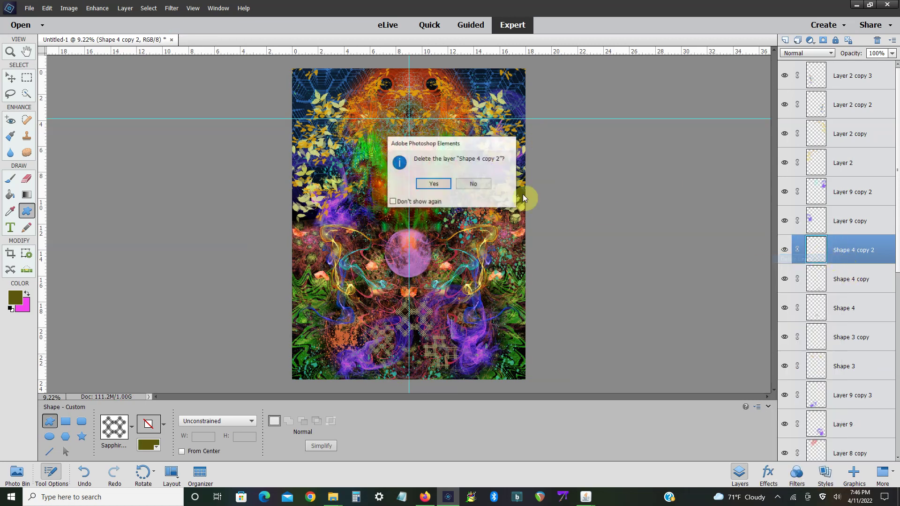
click(469, 184)
right_click(850, 256)
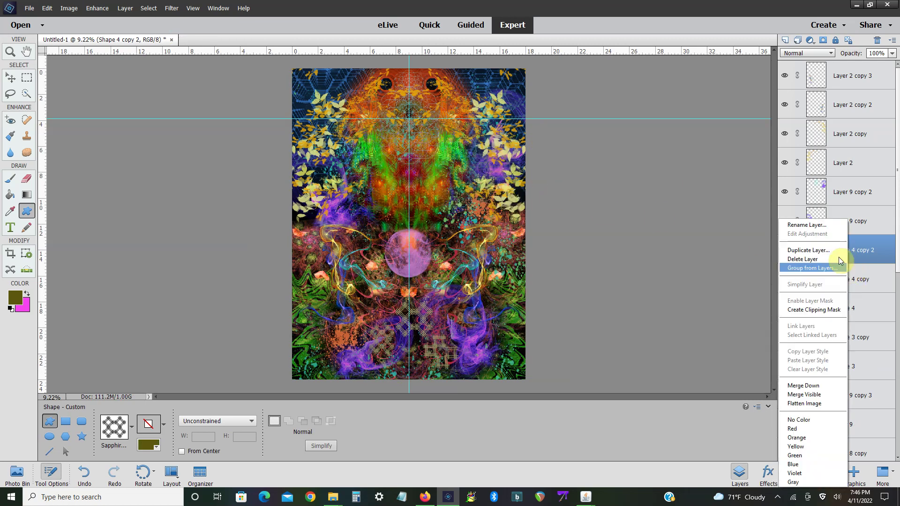
click(834, 249)
click(545, 156)
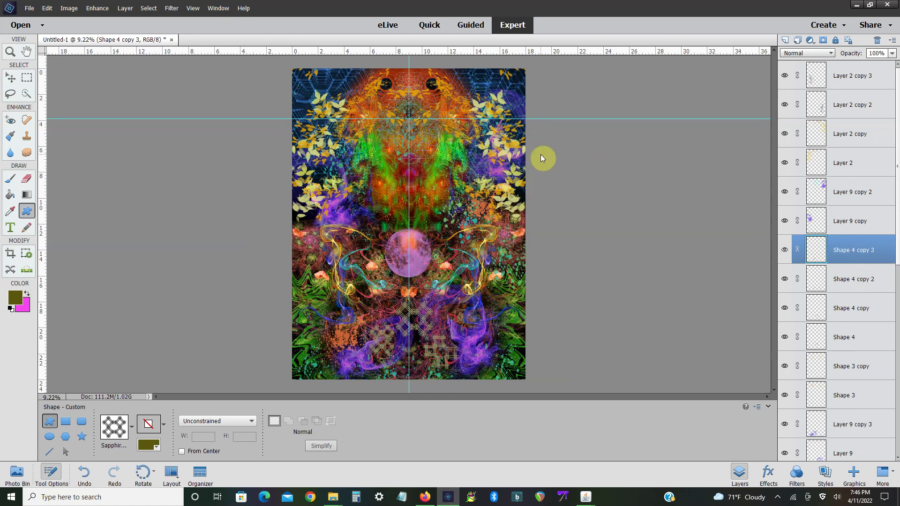
key(ctrl+equal)
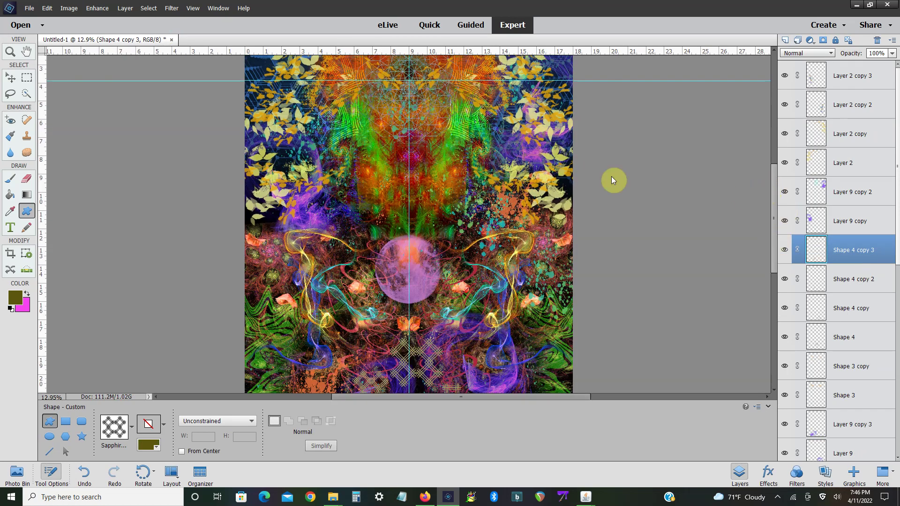
click(68, 9)
mouse_move(79, 27)
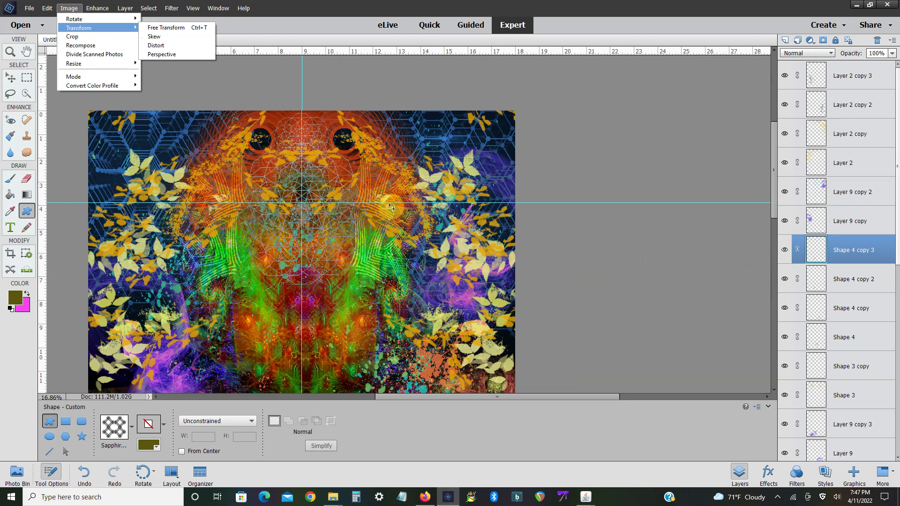
- Move the Shape 4 copy 3 lattice to the poster's top-right corner
key(ctrl+t)
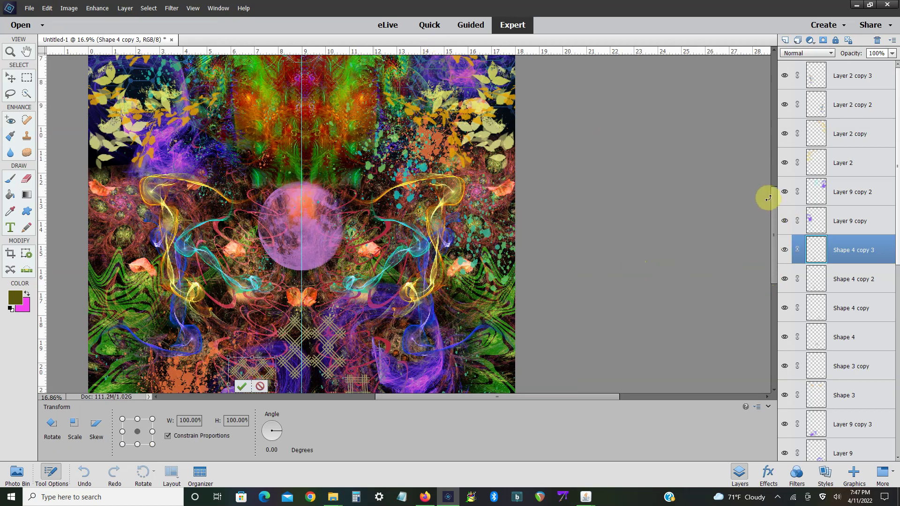
drag(775, 219, 772, 161)
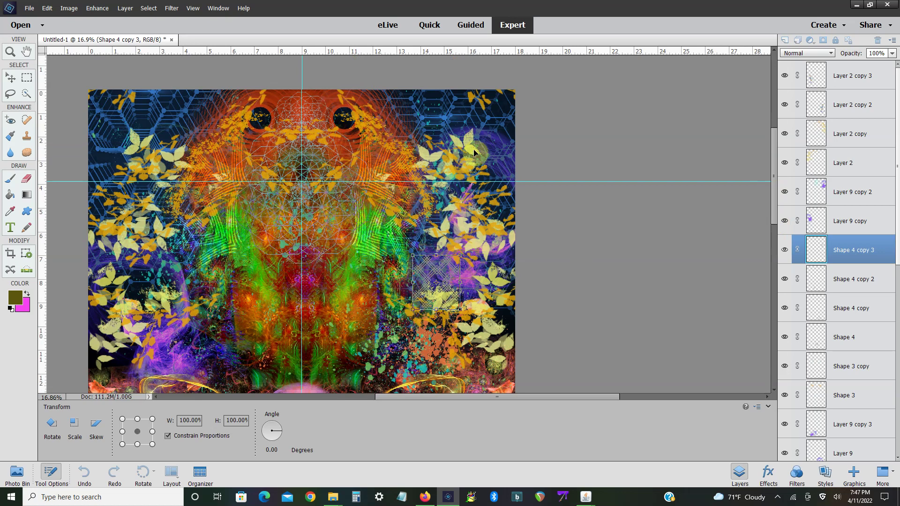
click(861, 254)
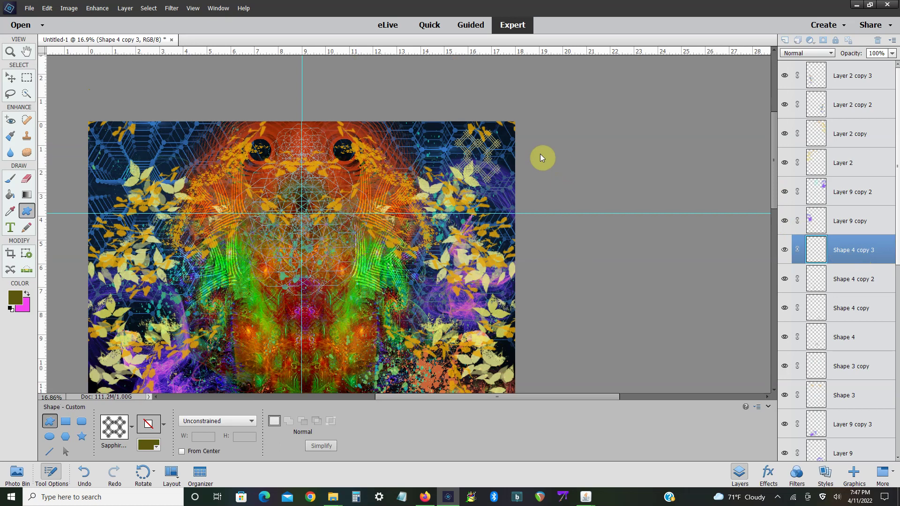
- Place a lattice copy at top left, enlarged to 158% and rotated 41°
click(69, 8)
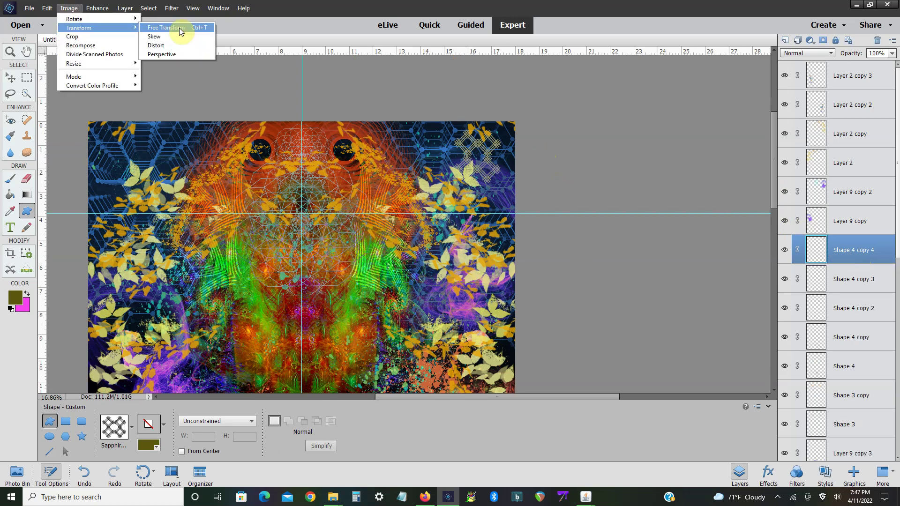
click(181, 29)
mouse_move(499, 172)
mouse_down()
mouse_move(193, 166)
mouse_move(155, 242)
mouse_up()
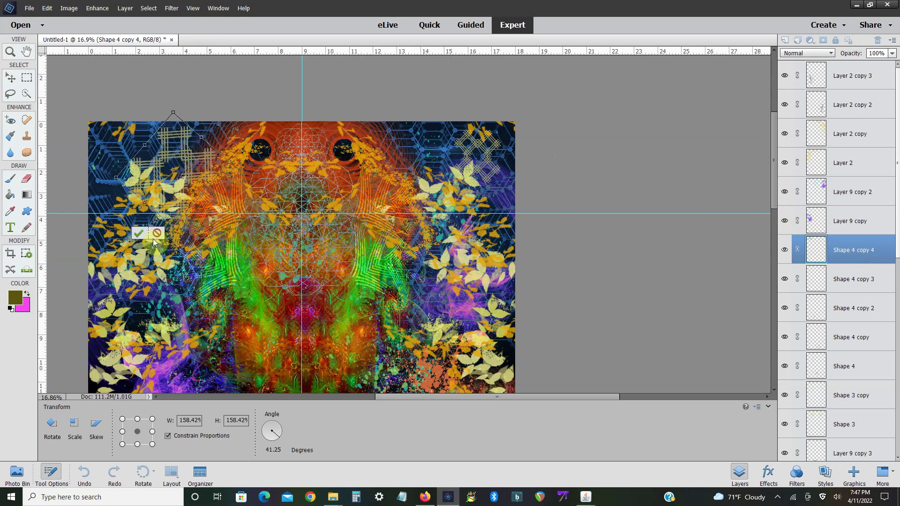
click(138, 233)
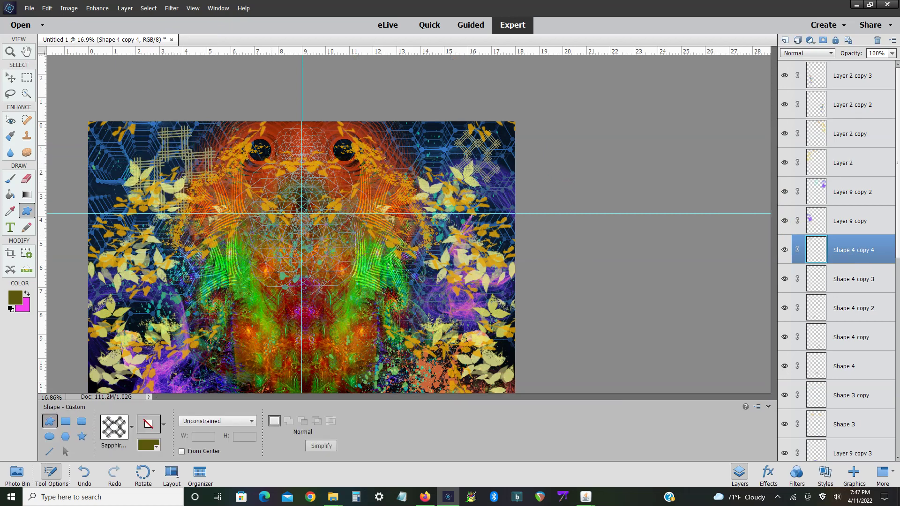
key(ctrl+0)
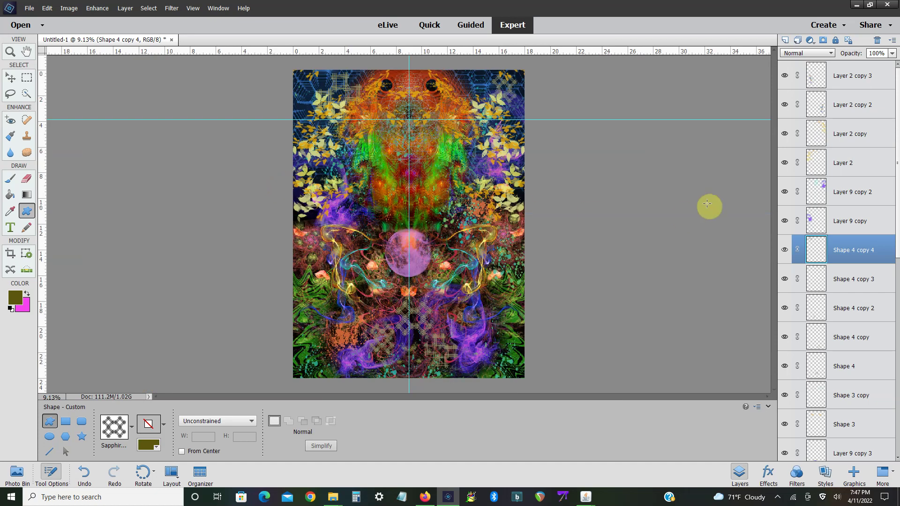
- Flatten the poster into a single Background layer and bring the Firefox album page forward
right_click(849, 224)
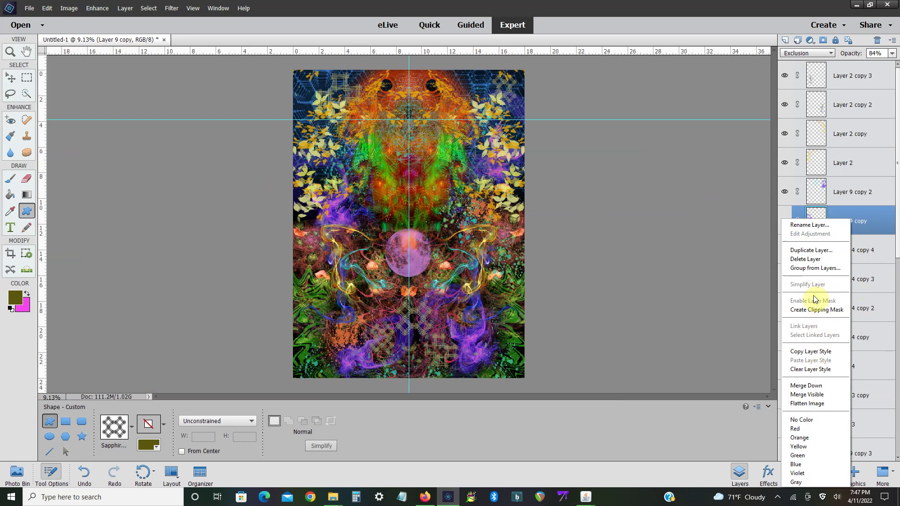
key(Escape)
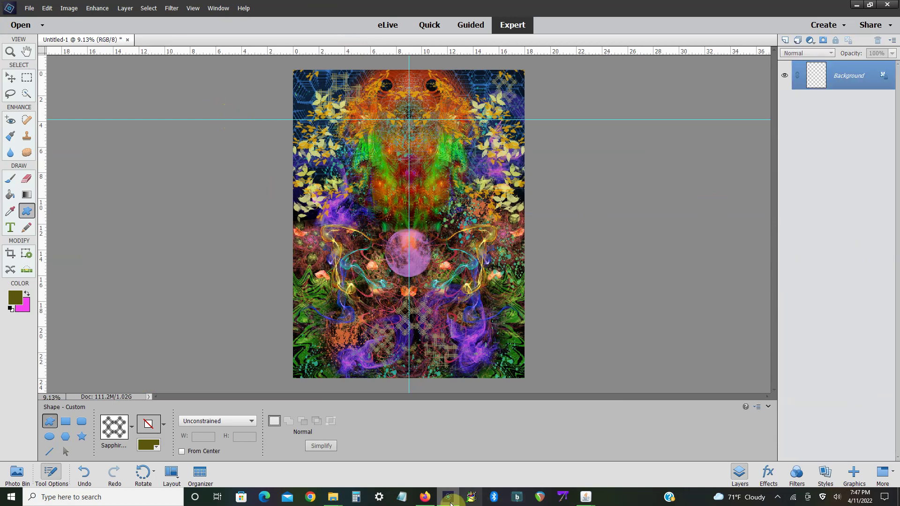
click(425, 497)
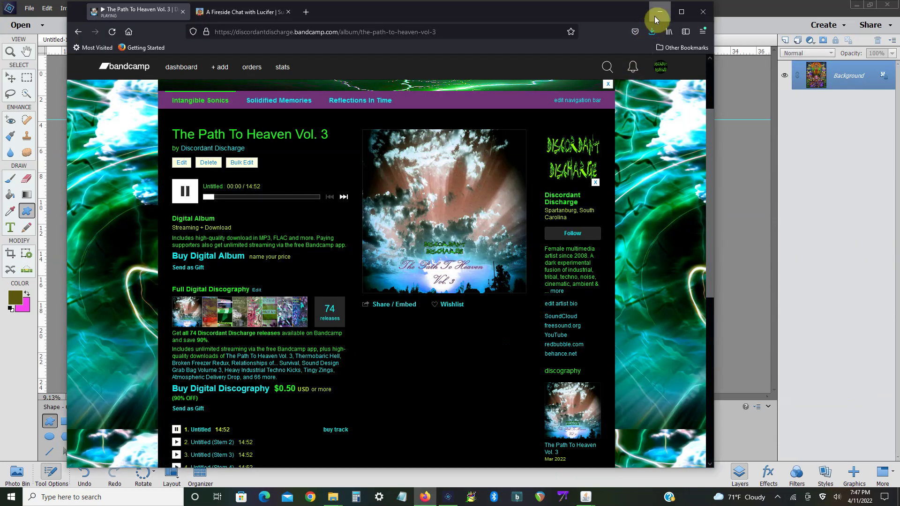
- Apply Shadows/Highlights with Lighten Shadows 4% and Midtone Contrast -7%
click(656, 19)
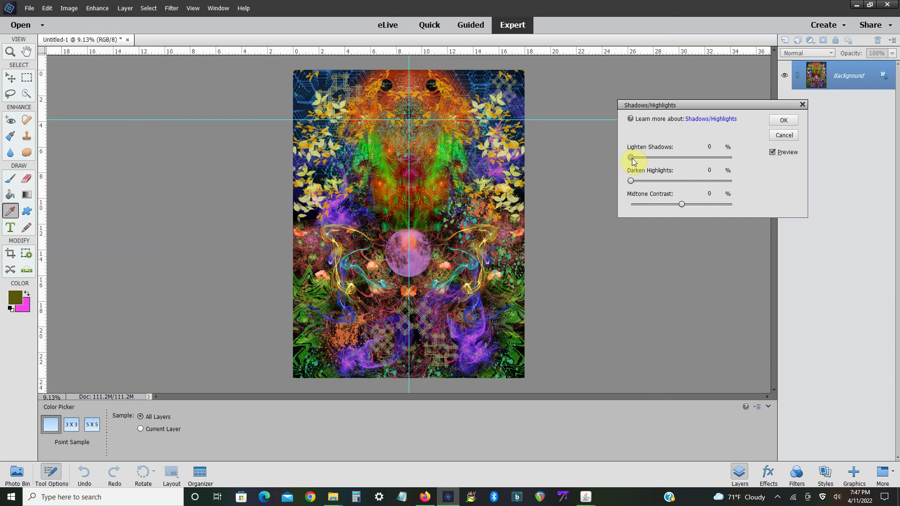
click(635, 159)
drag(680, 205, 678, 205)
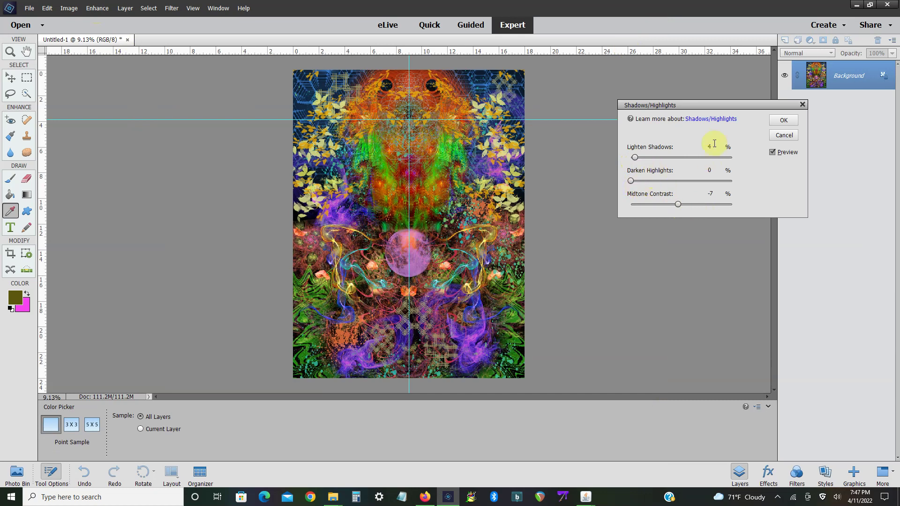
click(771, 122)
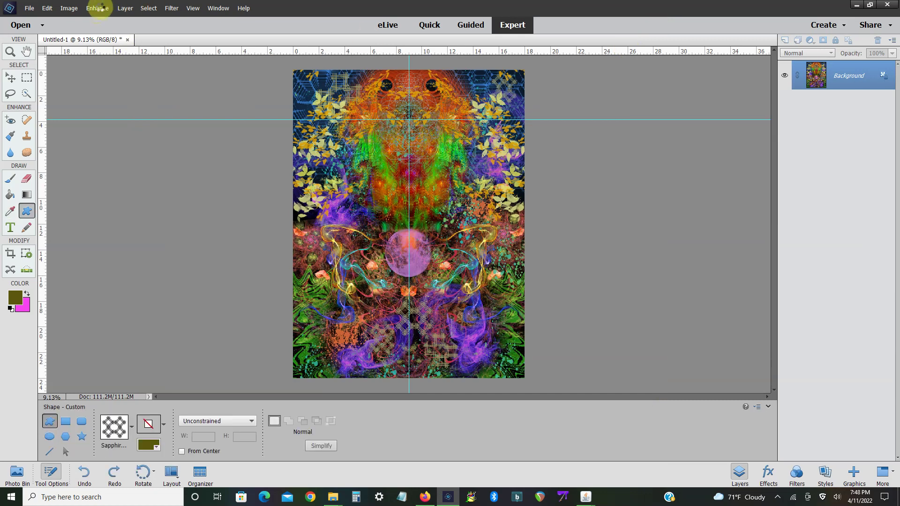
- Apply Levels with input values 10, 0.90 and 220 to brighten the poster
click(100, 11)
mouse_move(112, 113)
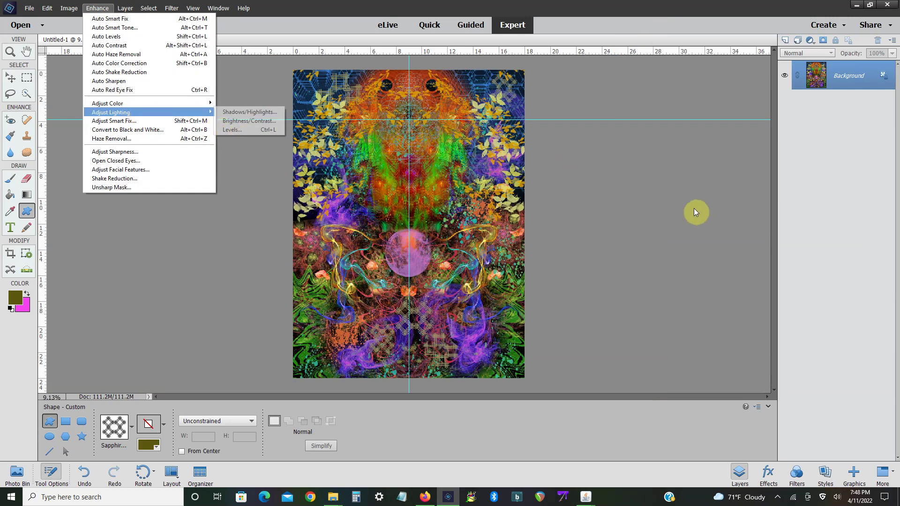
key(ctrl+l)
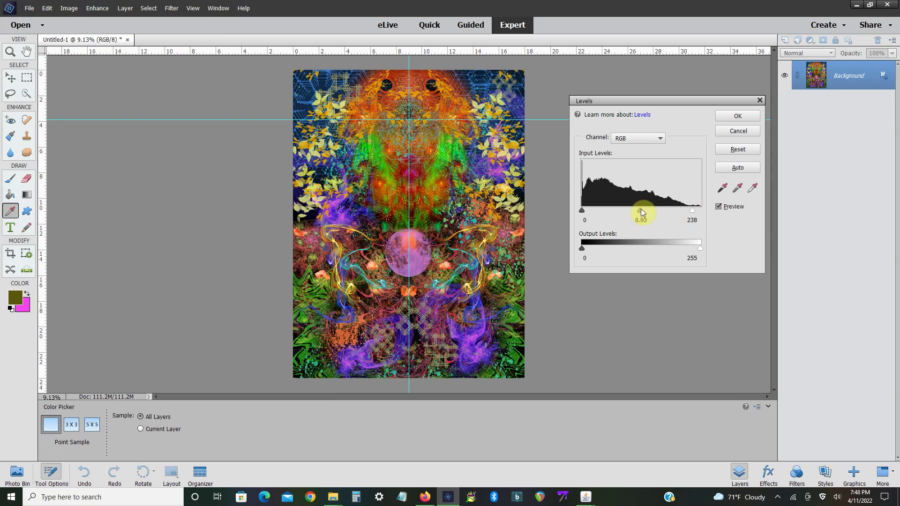
drag(691, 212, 685, 213)
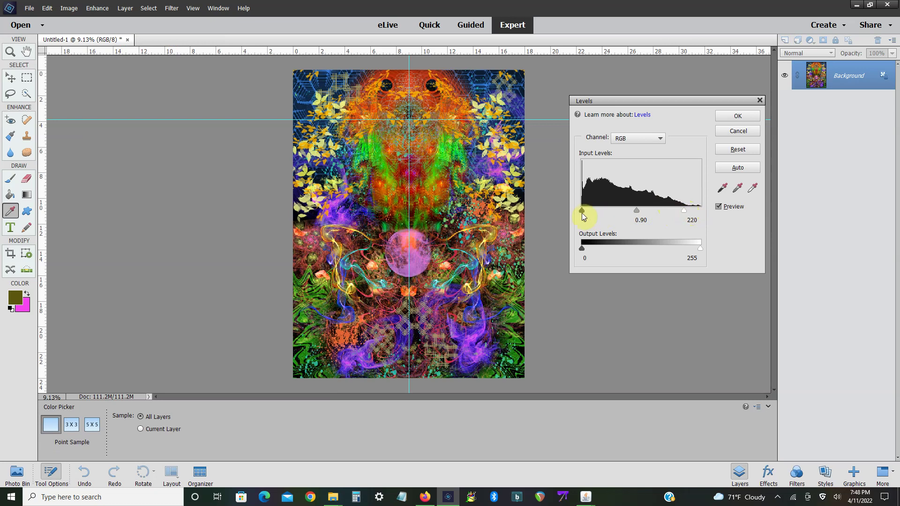
drag(583, 211, 587, 211)
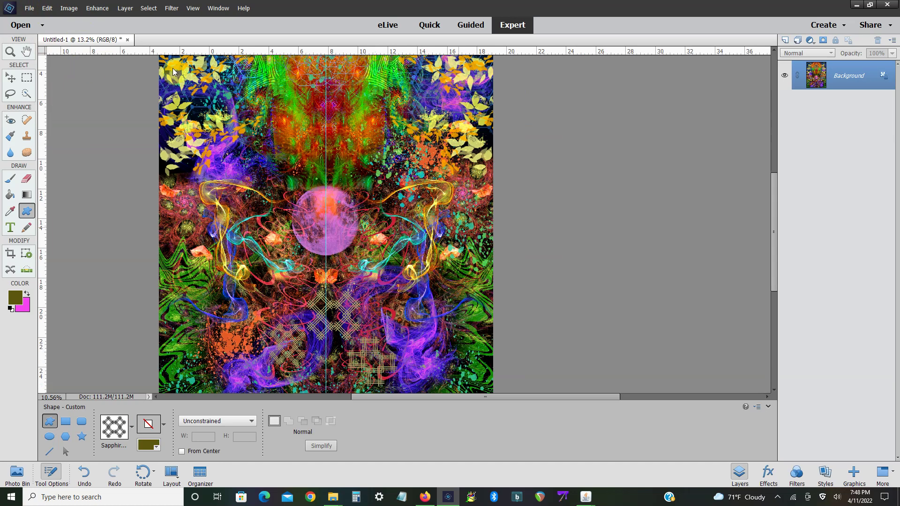
- Set the image height to 14400 px, making it 36 × 48 inches at 300 ppi
click(47, 8)
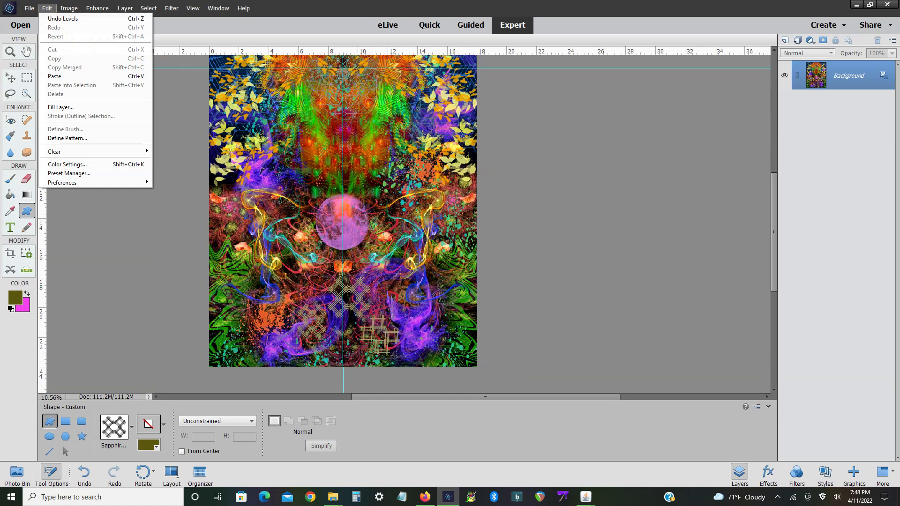
key(ctrl+alt+i)
key(Tab)
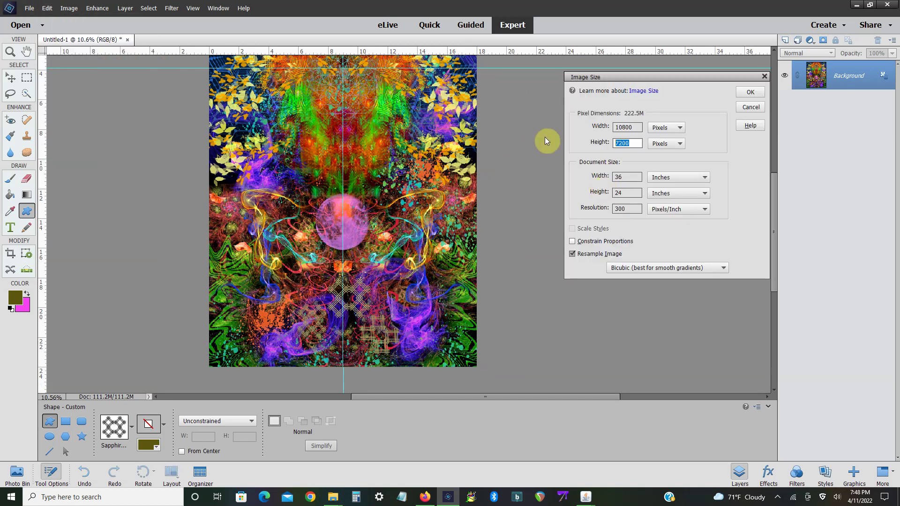
text(14400)
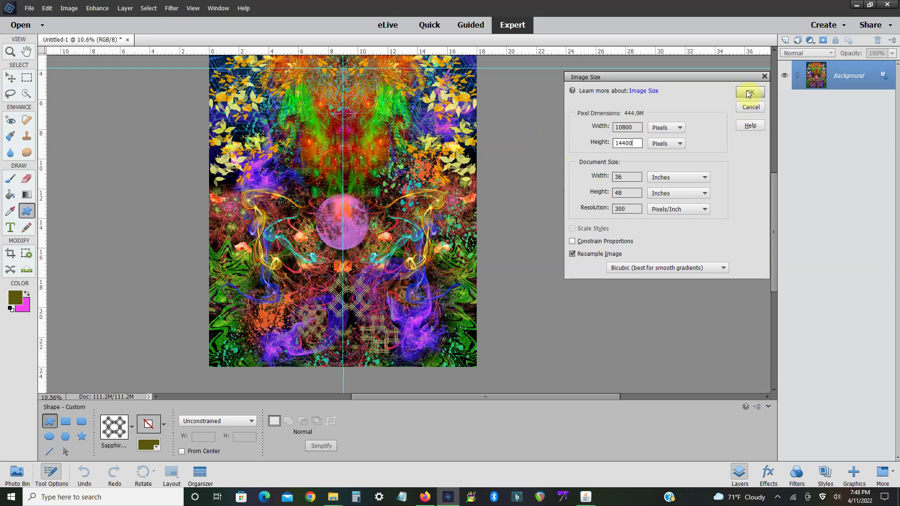
click(749, 92)
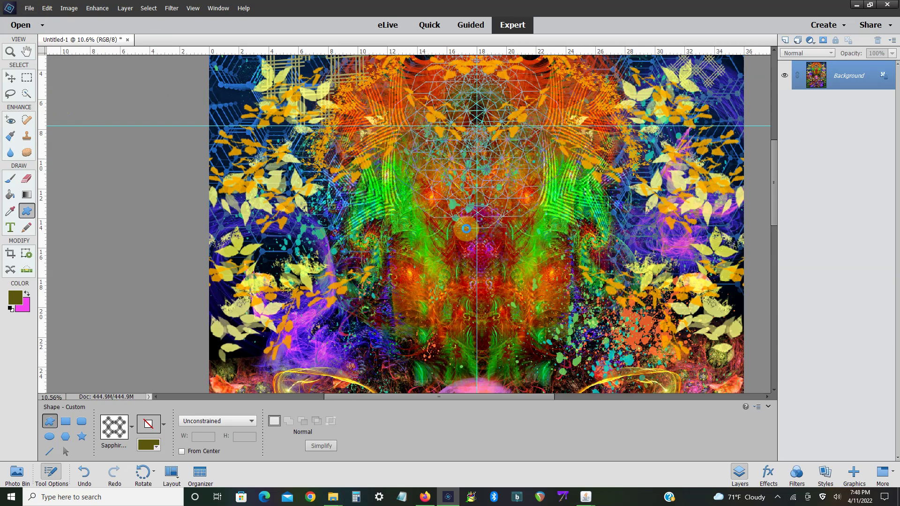
- Save the poster as 'The Green Man Exhales October' JPEG in the Fractal Fantasia Vol. 7 folder
key(ctrl+s)
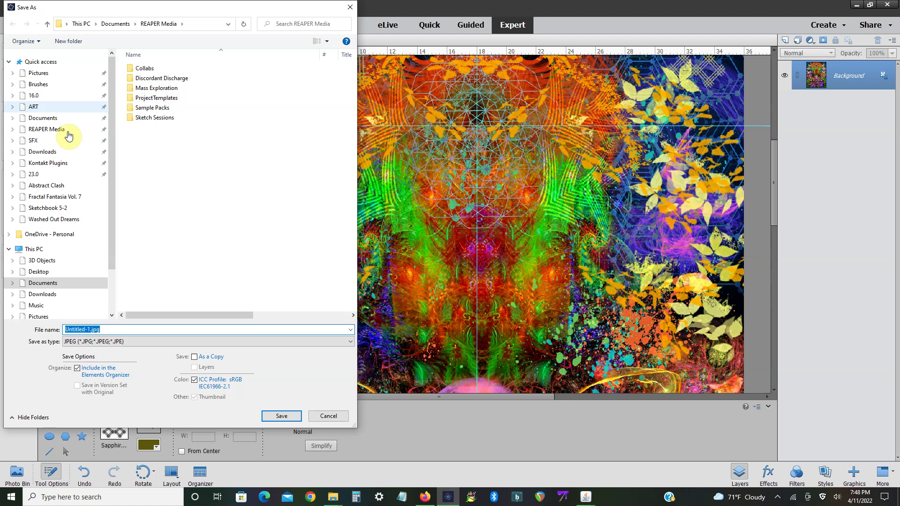
click(54, 196)
text(The Green MAN)
key(BackSpace)
key(BackSpace)
text(an Exhales October)
key(Return)
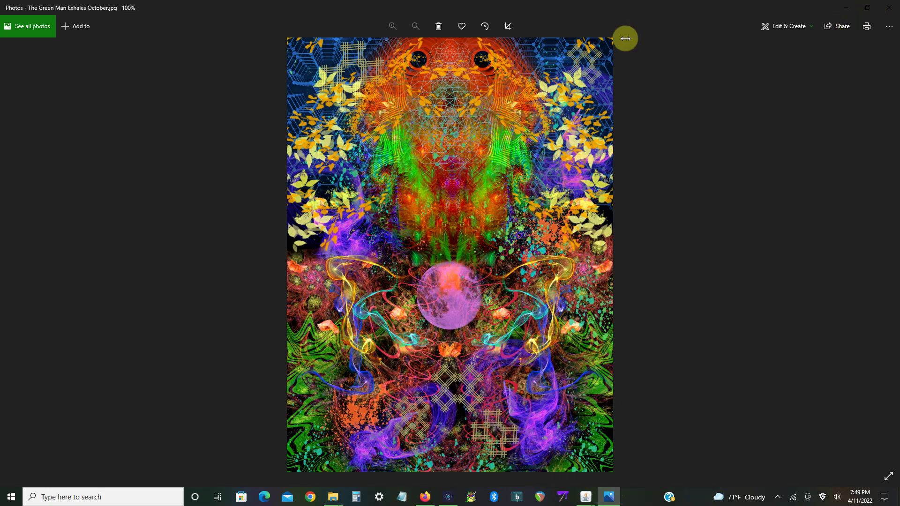
- In Photos, restore the window, zoom into the JPEG, then show the folder's next image
key(super+Down)
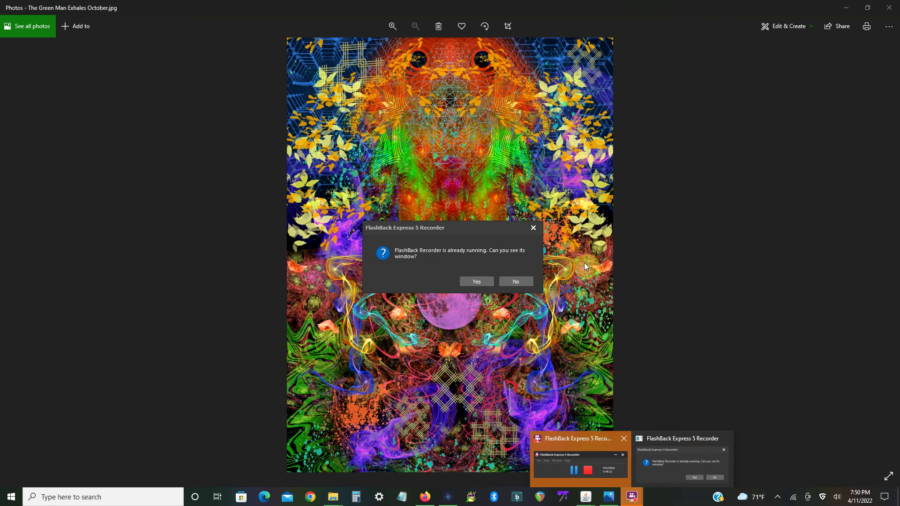
click(756, 261)
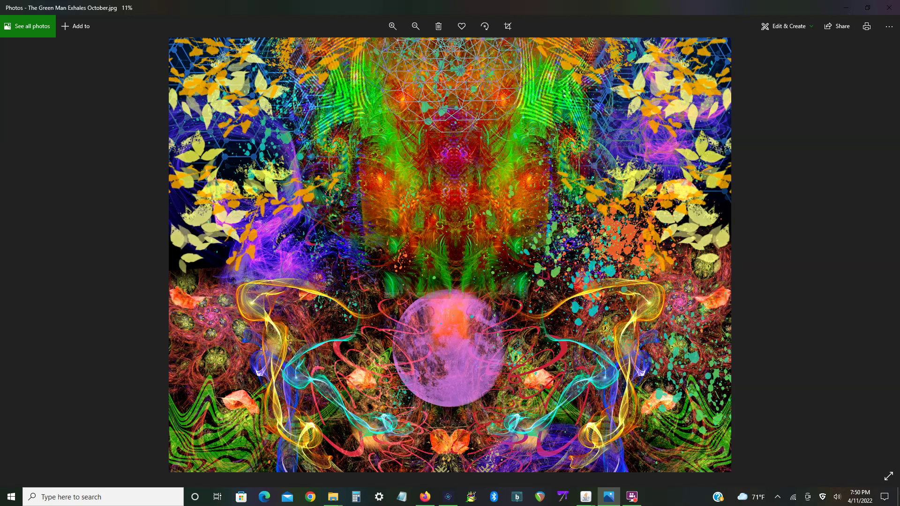
scroll(450, 422, up, 1)
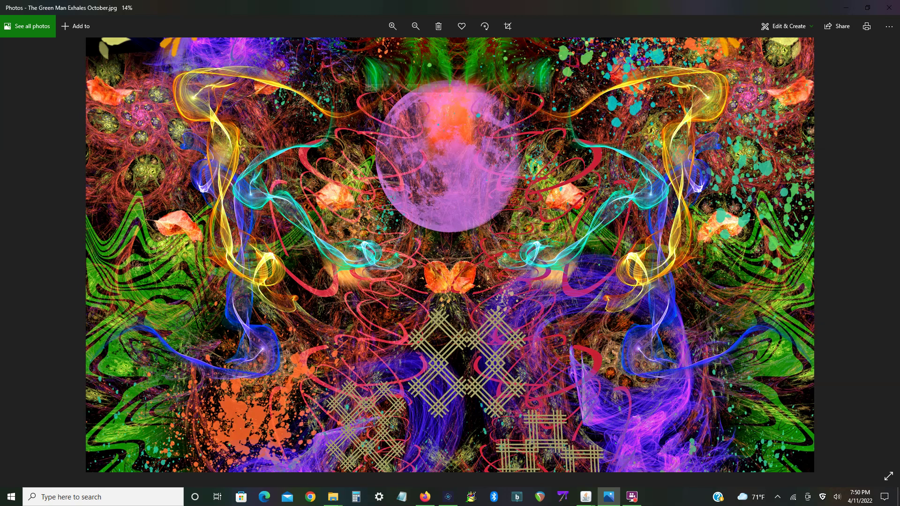
key(Right)
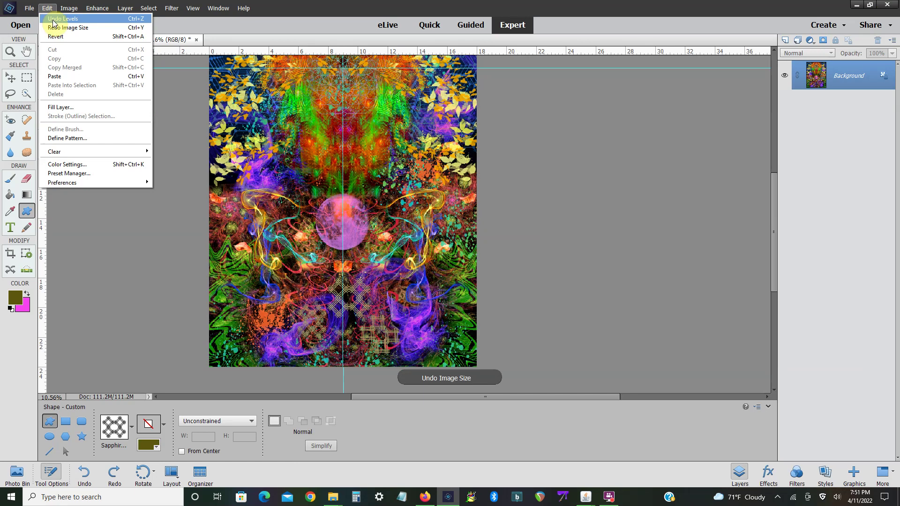
- Undo back to the separate layers, then flatten the collage into one Background layer
key(ctrl+z)
key(ctrl+z)
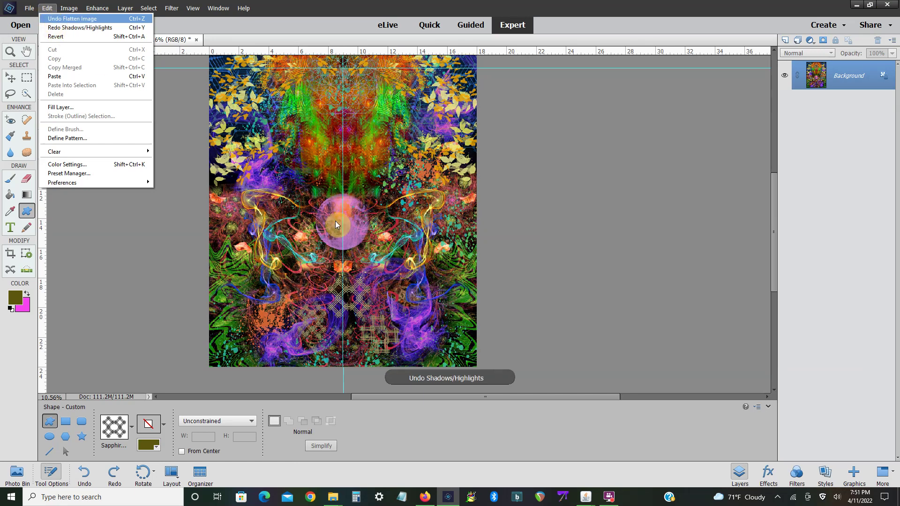
key(ctrl+z)
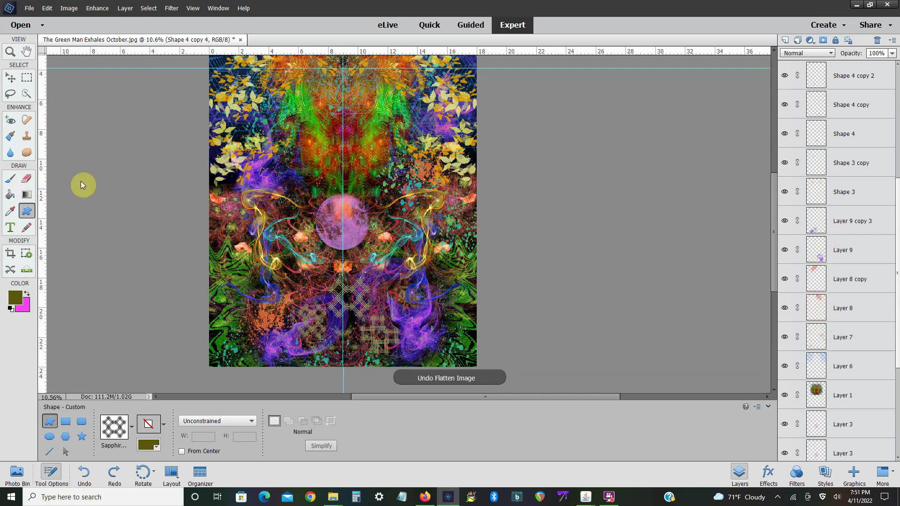
drag(370, 203, 299, 207)
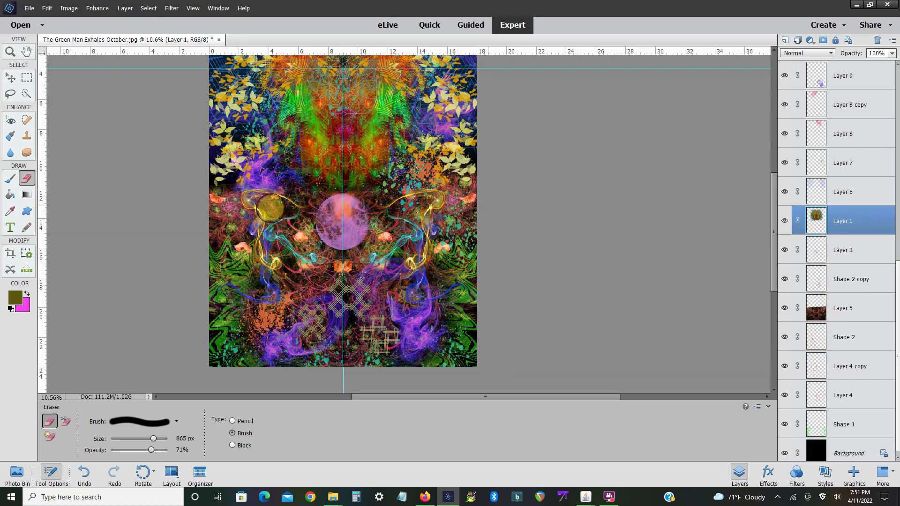
right_click(844, 221)
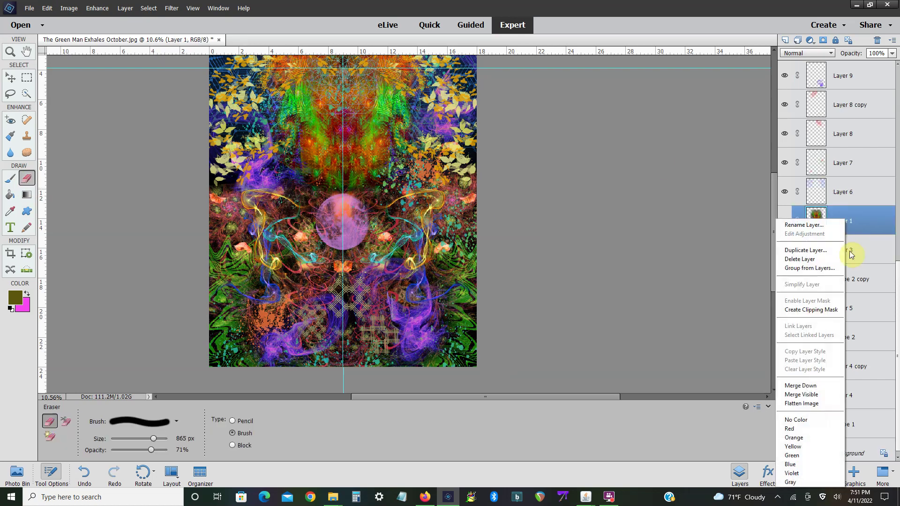
click(818, 403)
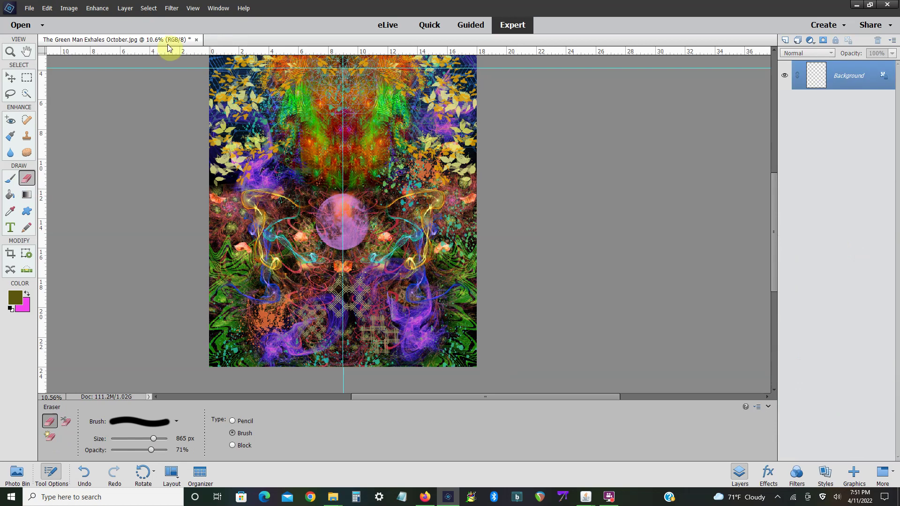
click(97, 8)
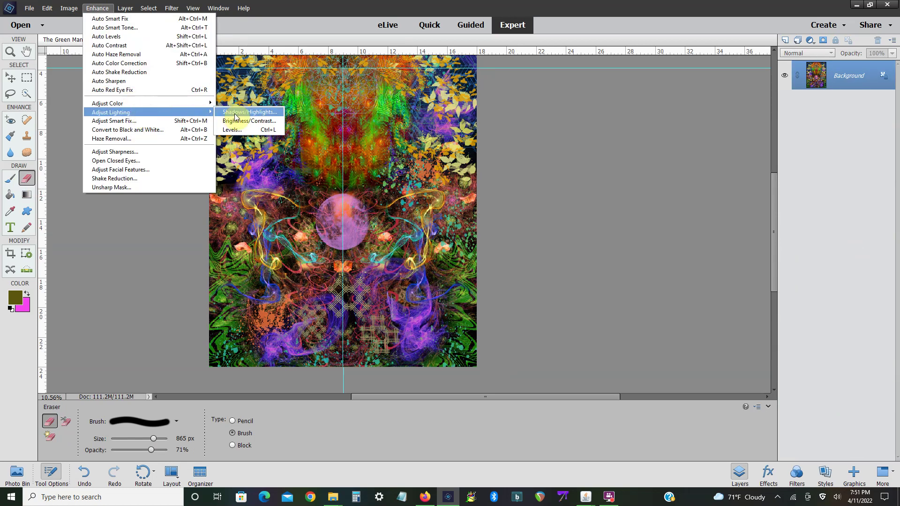
- Apply a Shadows/Highlights adjustment with the highlights darkened to 6%
mouse_move(111, 113)
click(237, 120)
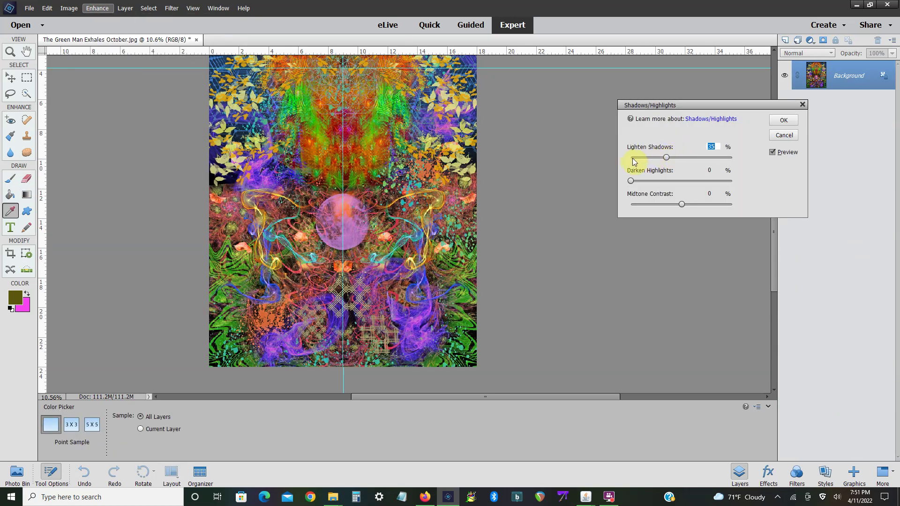
drag(632, 181, 637, 181)
text(4)
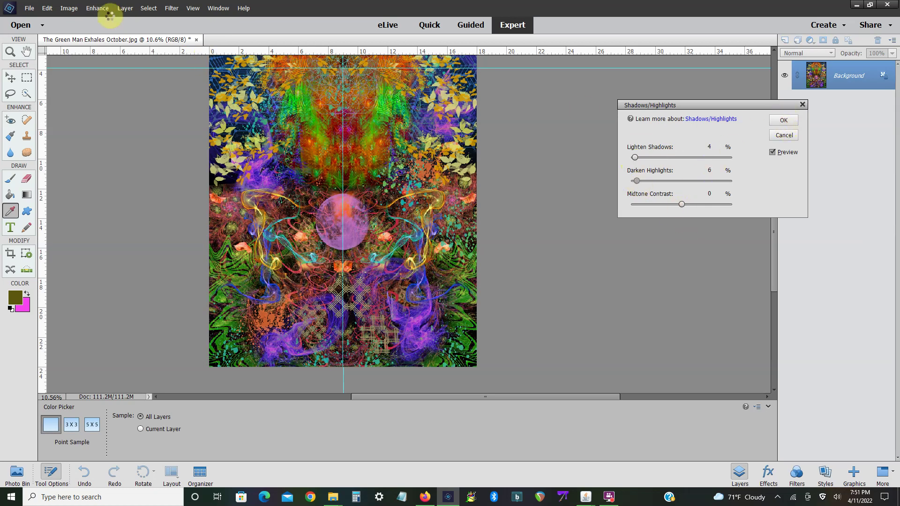
key(Return)
key(e)
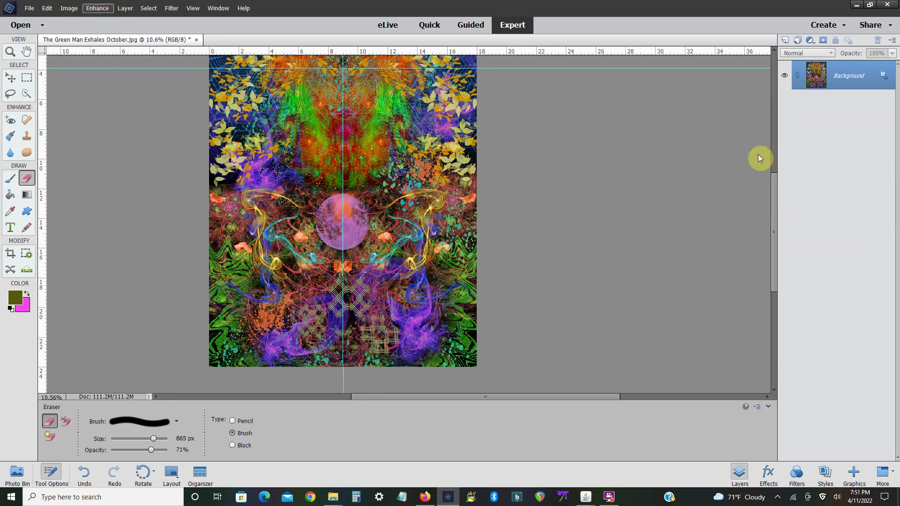
- Apply Levels with black input 42 and white input 224
click(96, 8)
mouse_move(111, 112)
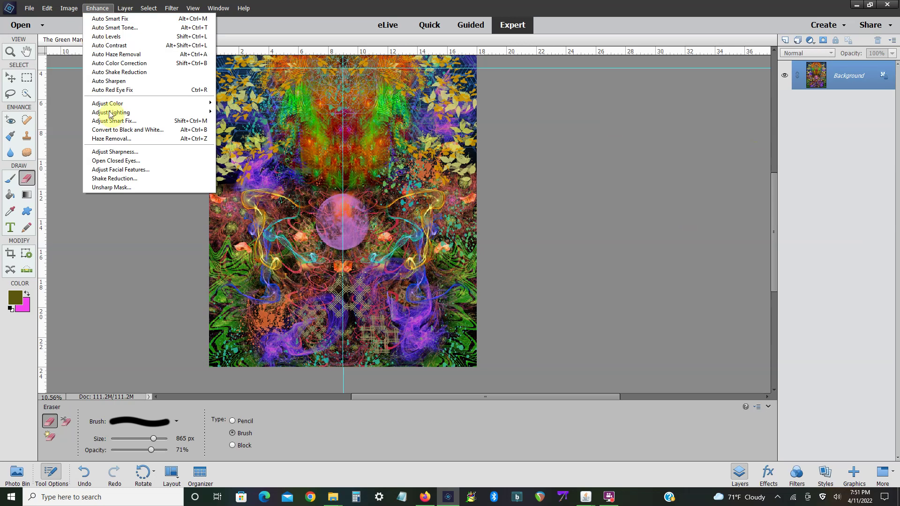
click(250, 130)
drag(701, 210, 687, 209)
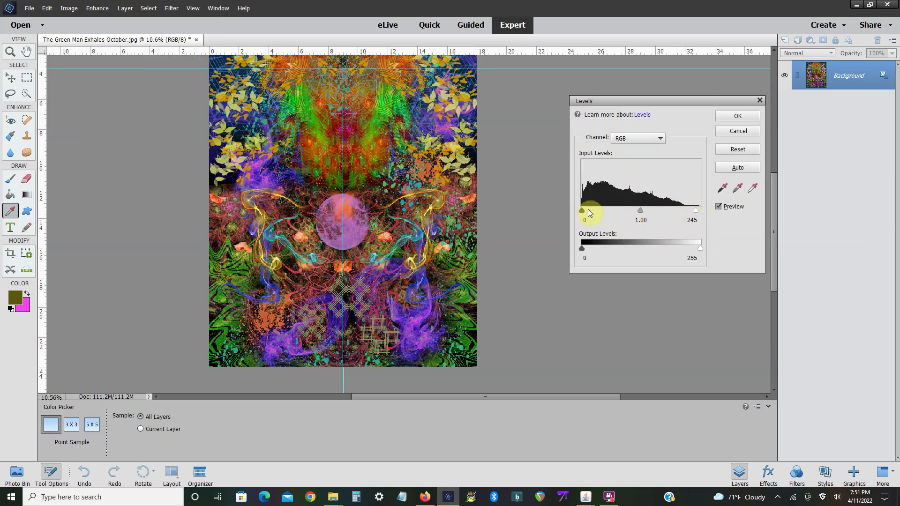
drag(583, 211, 595, 210)
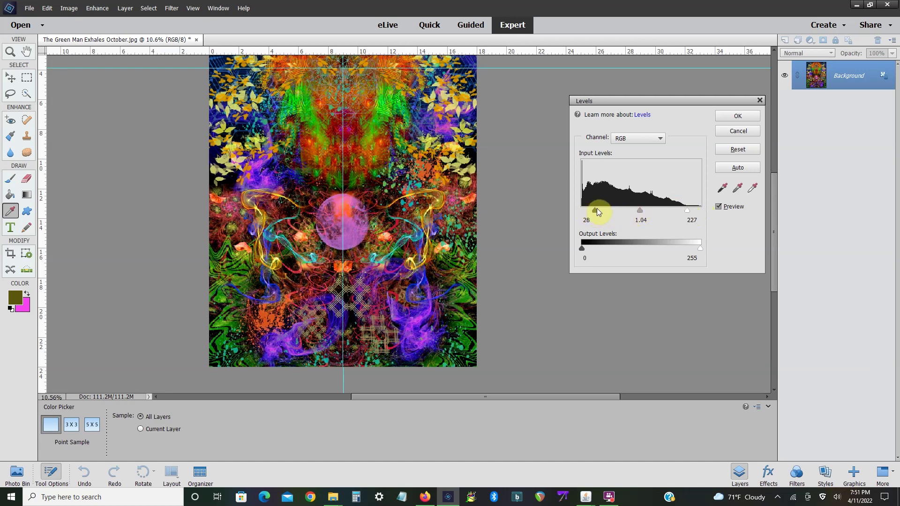
drag(602, 209, 602, 210)
drag(683, 211, 681, 211)
key(Return)
key(e)
scroll(772, 206, up, 2)
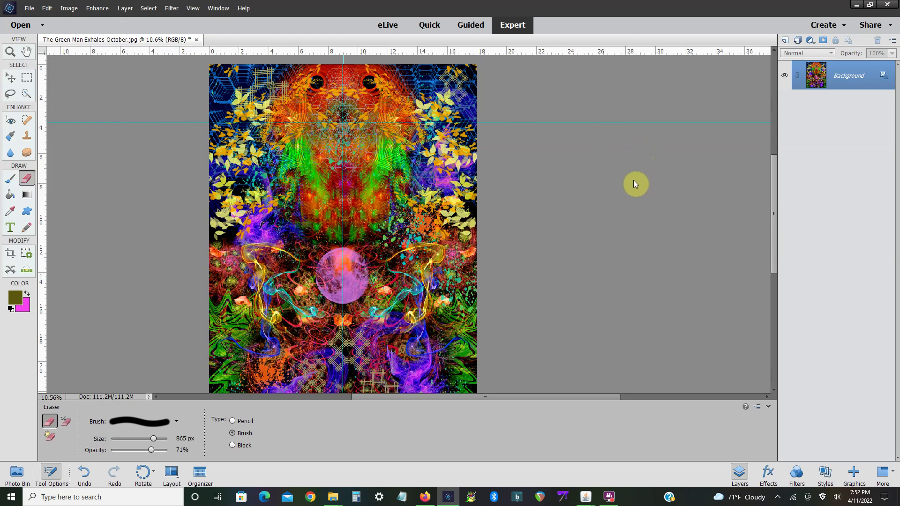
- Set Shadows/Highlights midtone contrast to -7
key(ctrl+alt+h)
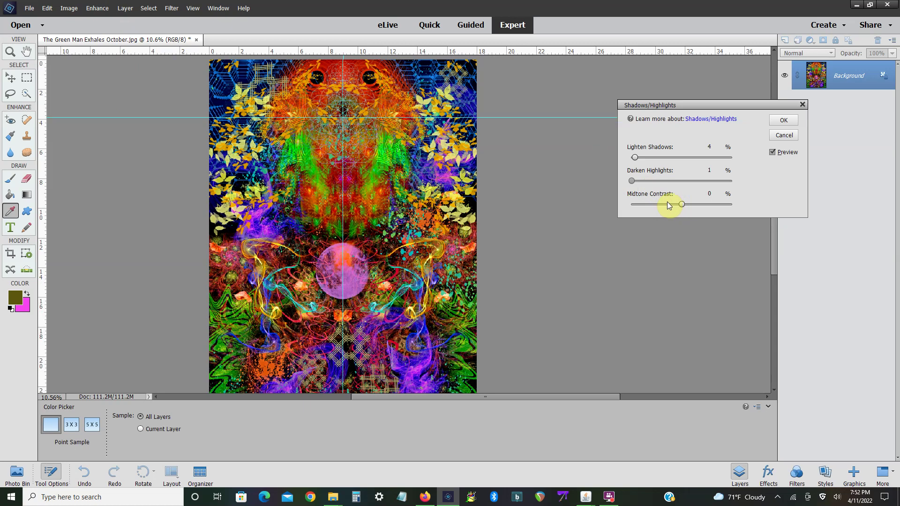
drag(678, 205, 675, 205)
click(783, 120)
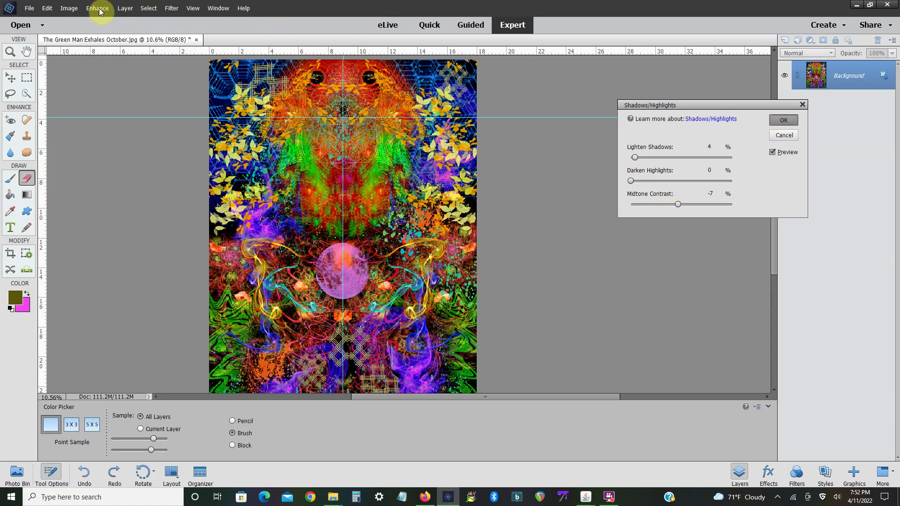
- Reduce saturation to -8 in Hue/Saturation and save the poster over its JPEG
key(ctrl+u)
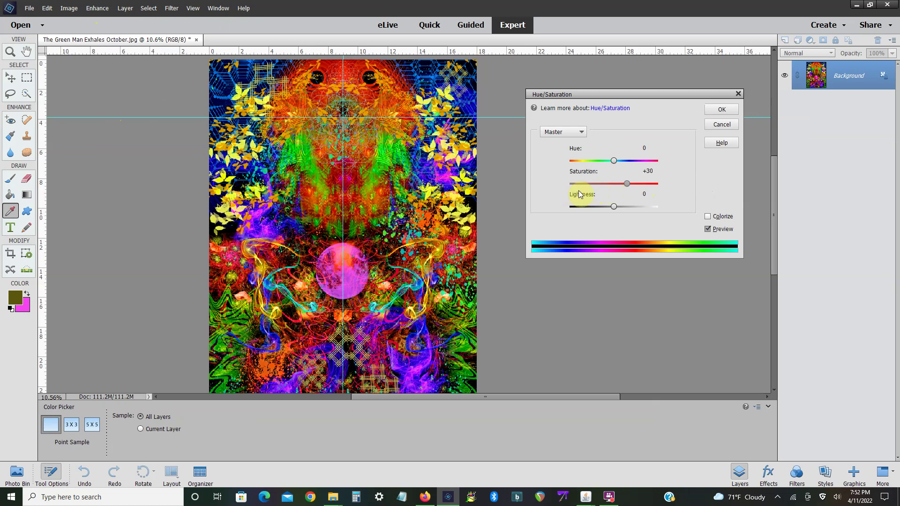
click(574, 186)
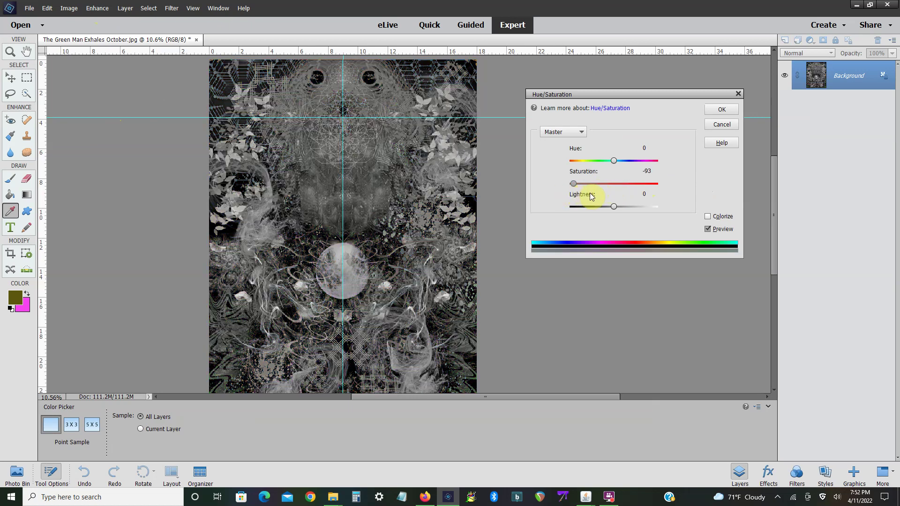
click(612, 192)
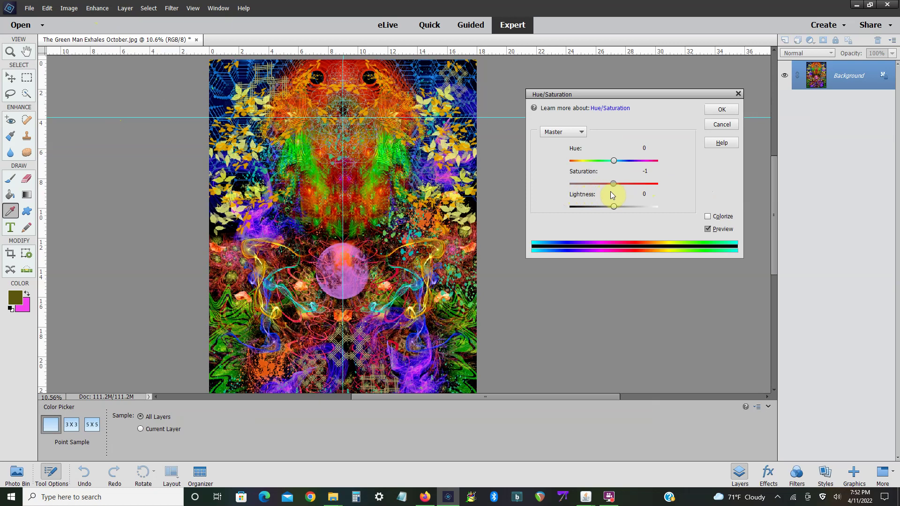
click(611, 193)
click(29, 8)
click(50, 85)
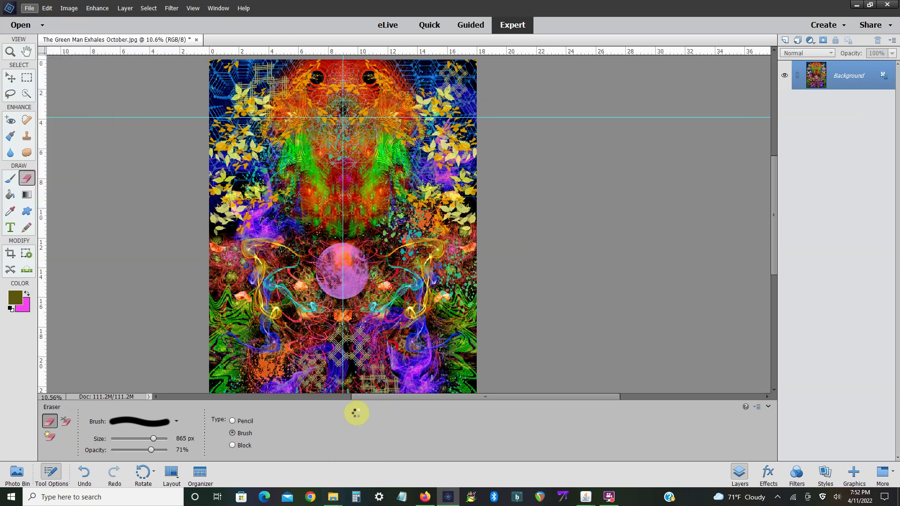
- Open The Green Man Exhales October.jpg from the Fractal Fantasia Vol. 7 folder in Windows Photos
click(335, 501)
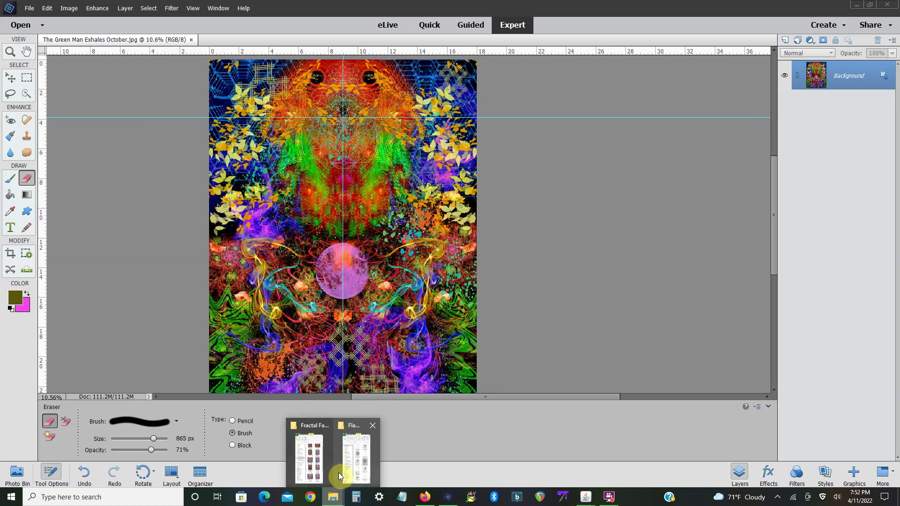
click(323, 466)
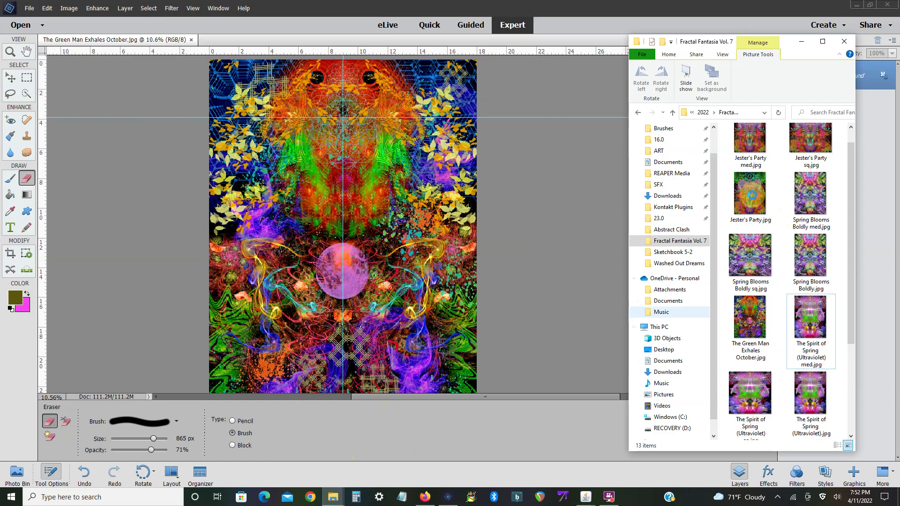
double_click(836, 266)
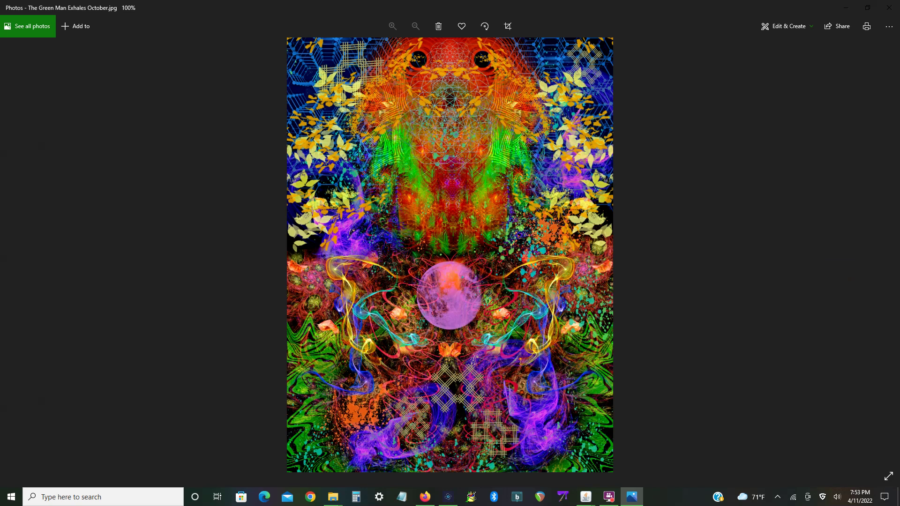
scroll(450, 316, up, 2)
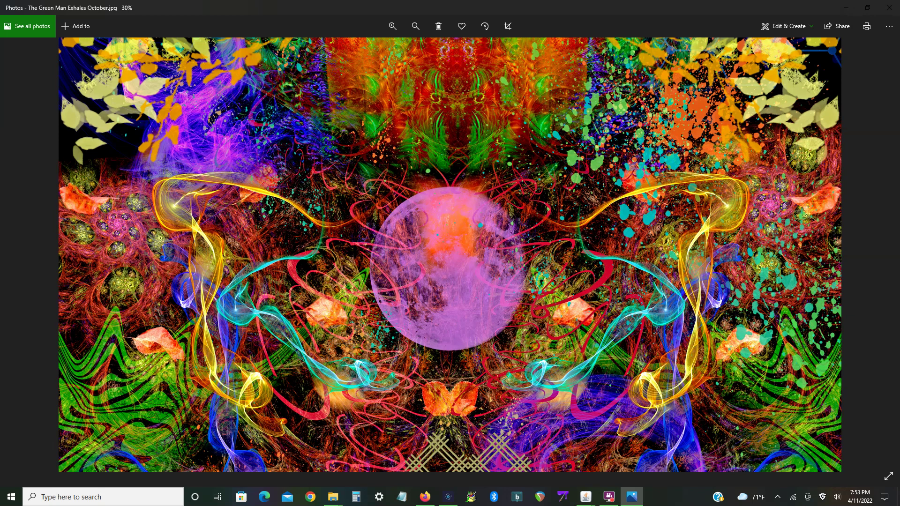
key(Right)
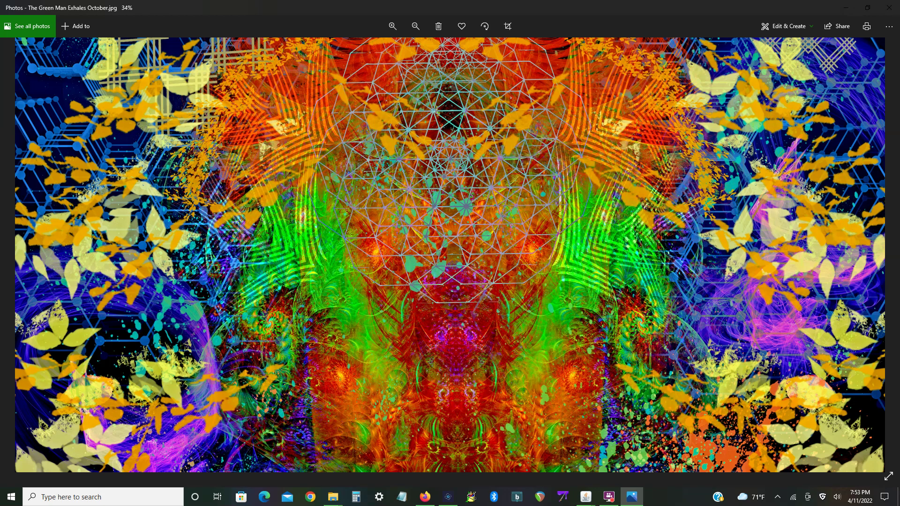
key(ctrl+0)
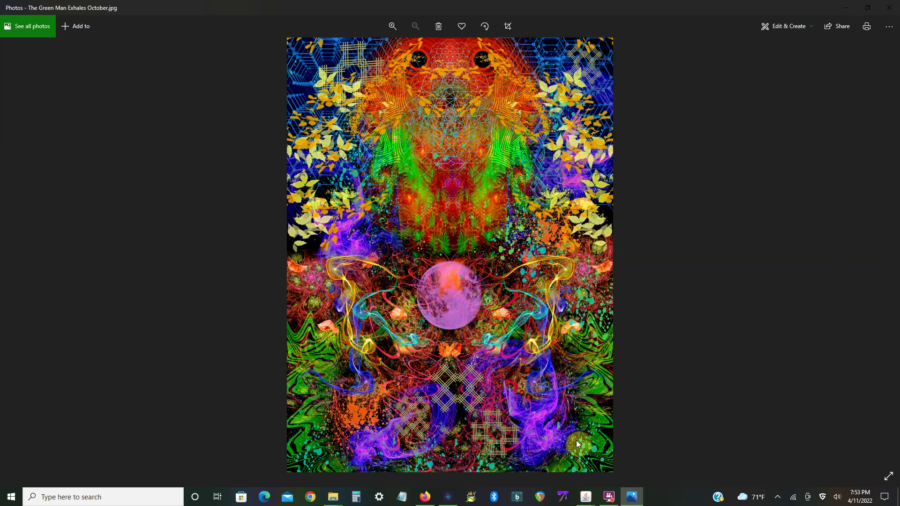
mouse_move(609, 497)
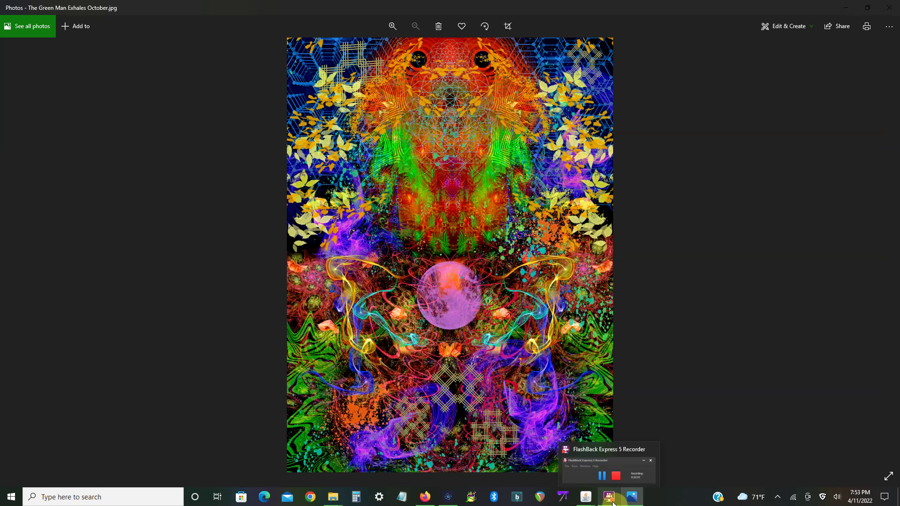
click(614, 504)
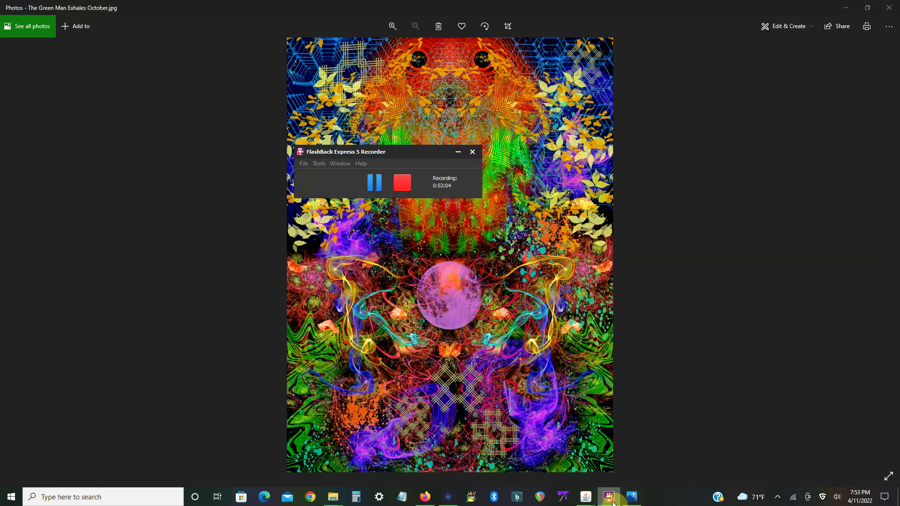